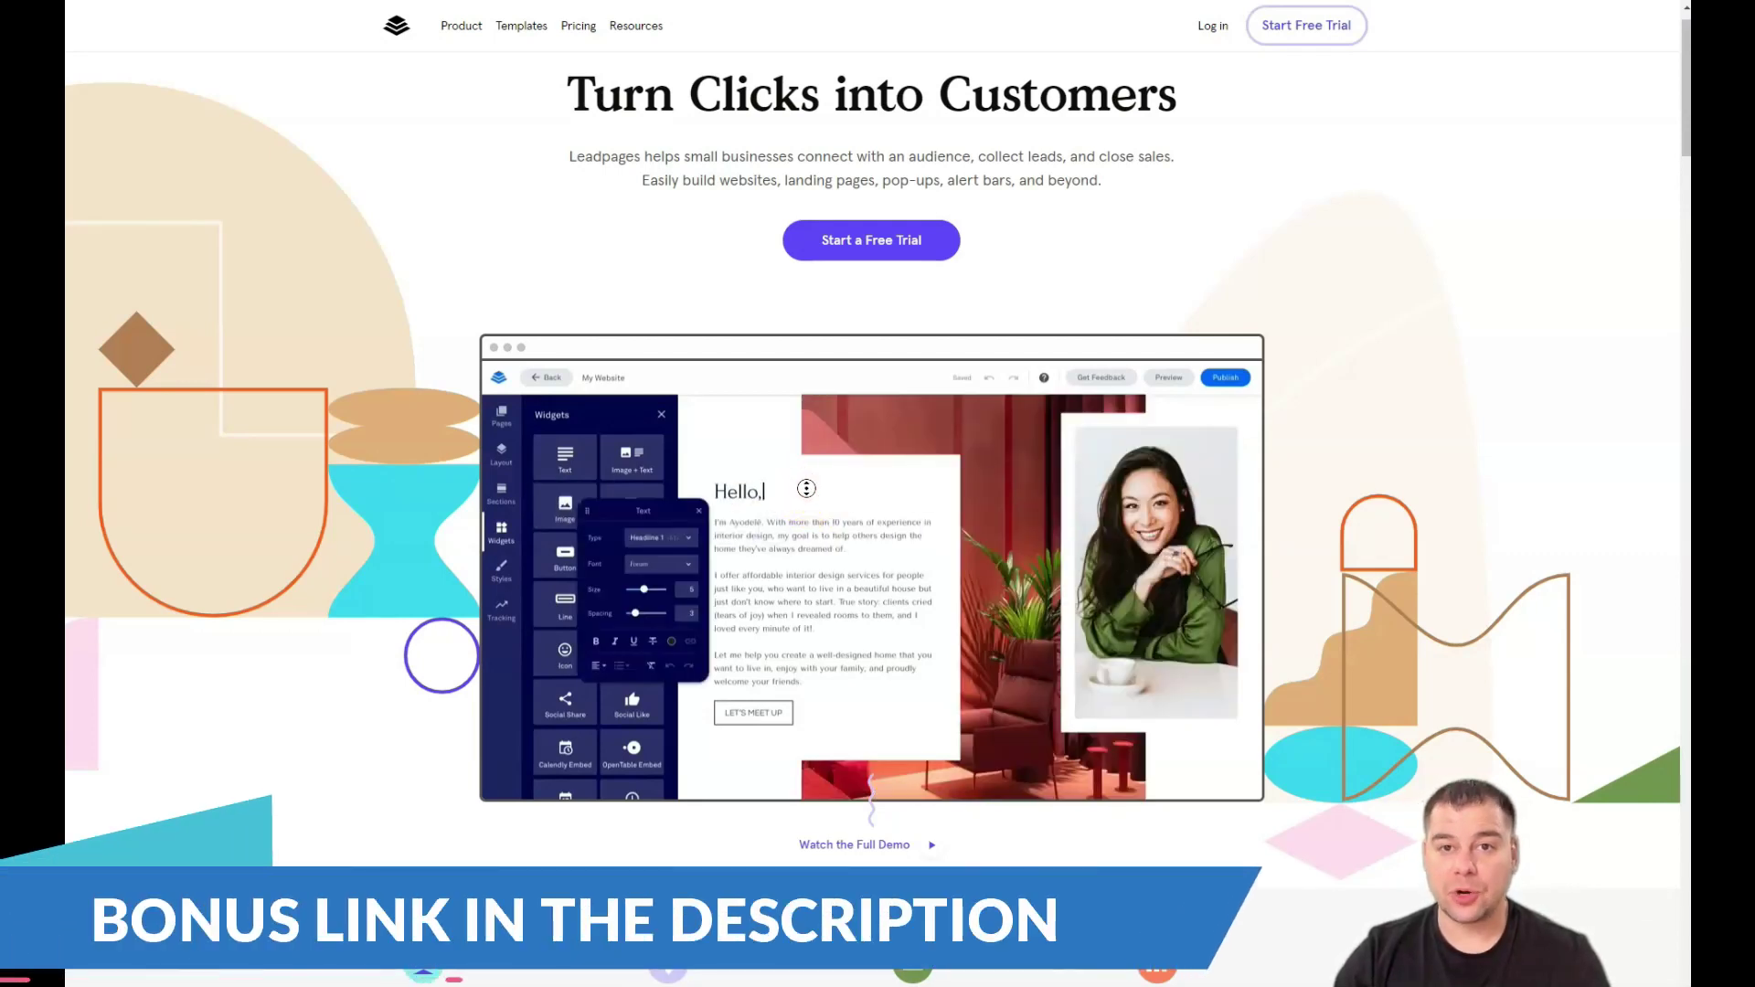
- Review the Leadpages homepage from its opening banner through the product benefits and the customer stories
scroll(874, 521, down, 1)
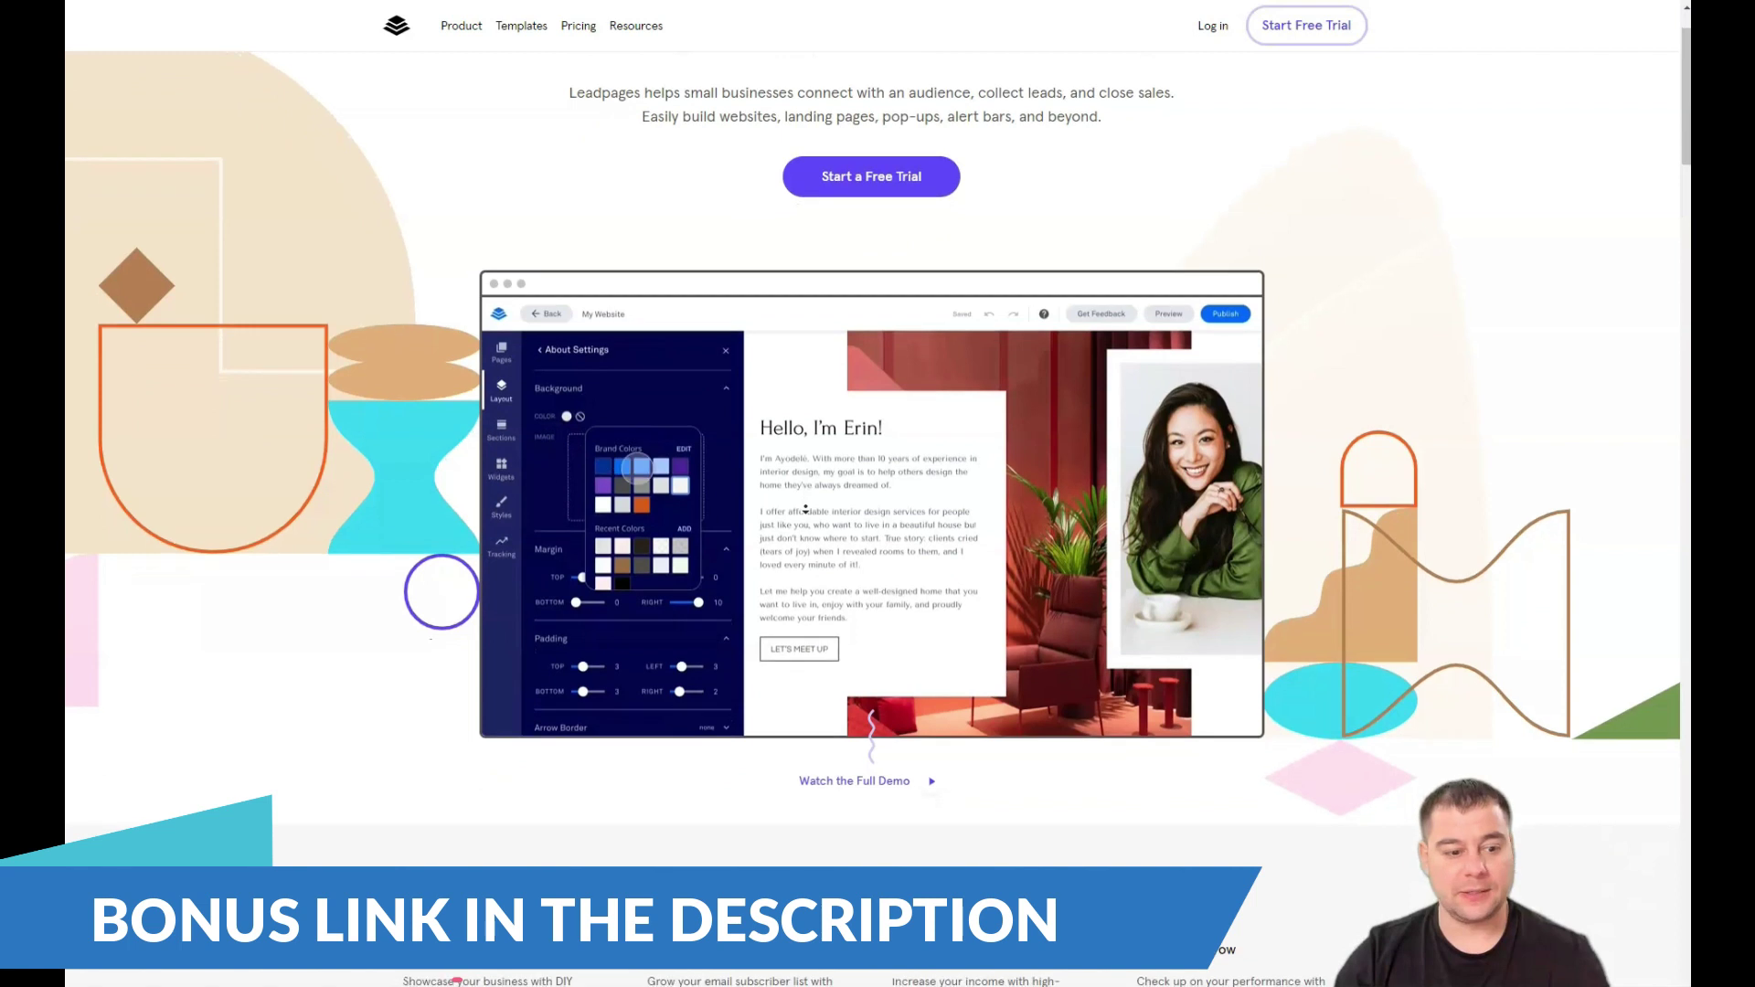
scroll(806, 510, down, 2)
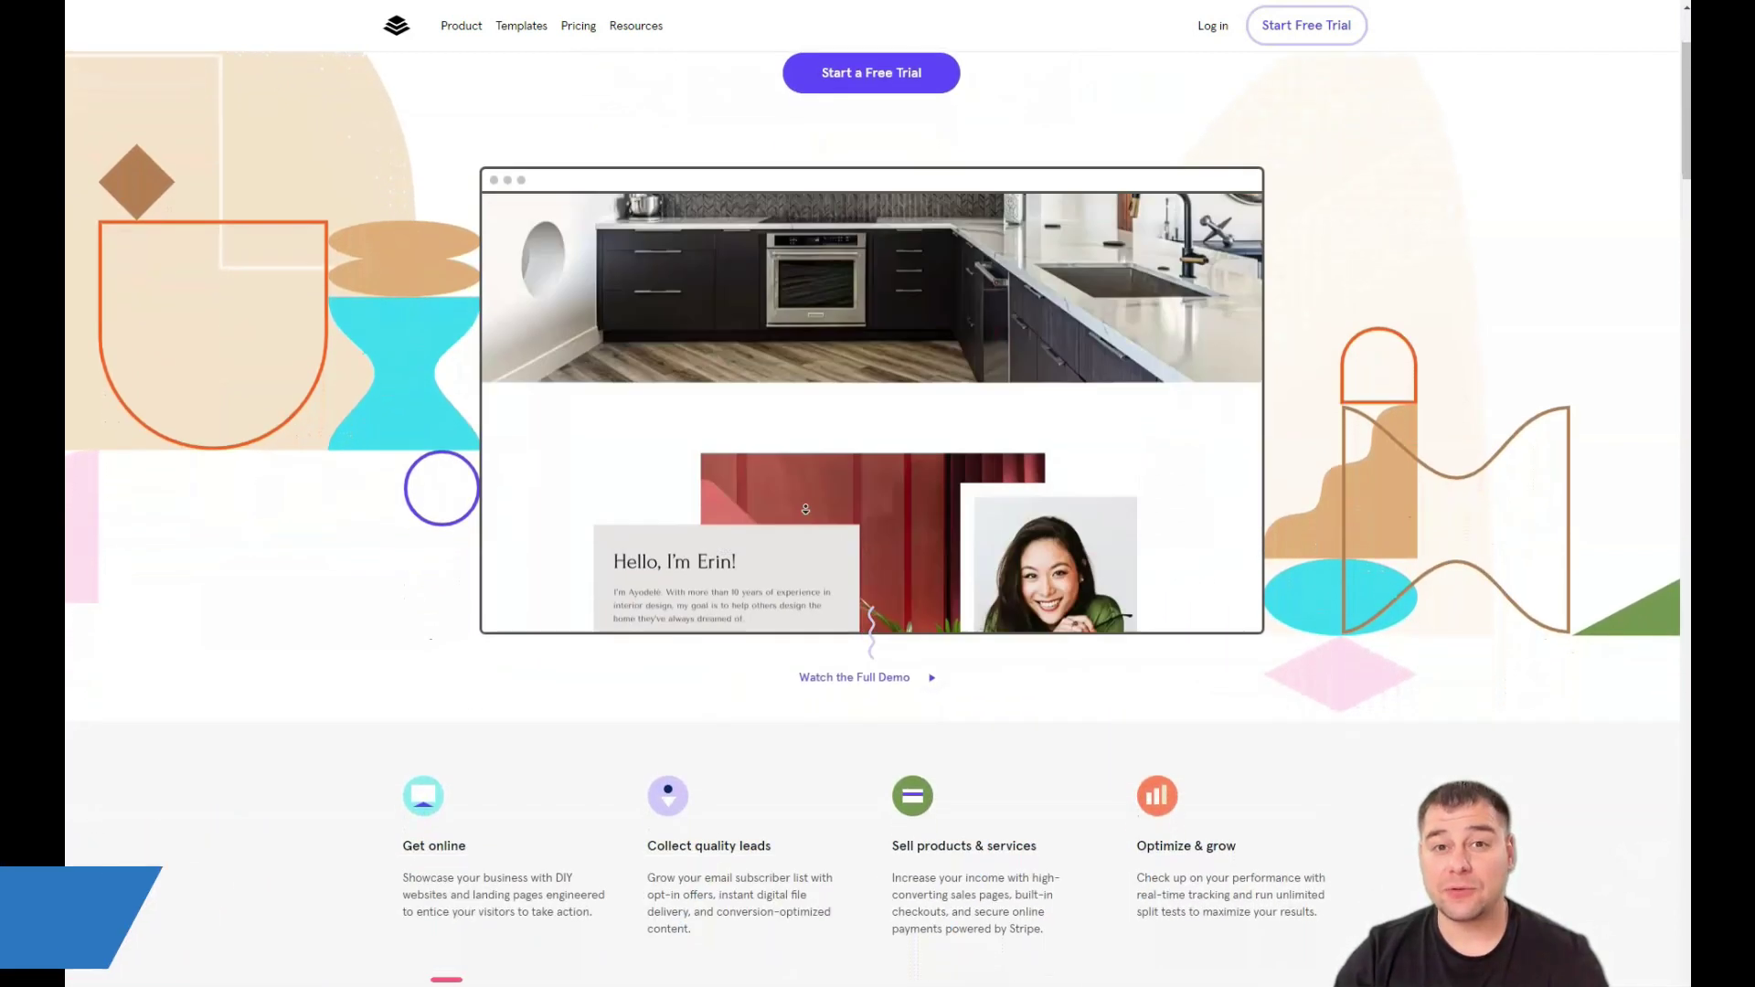
scroll(805, 509, down, 2)
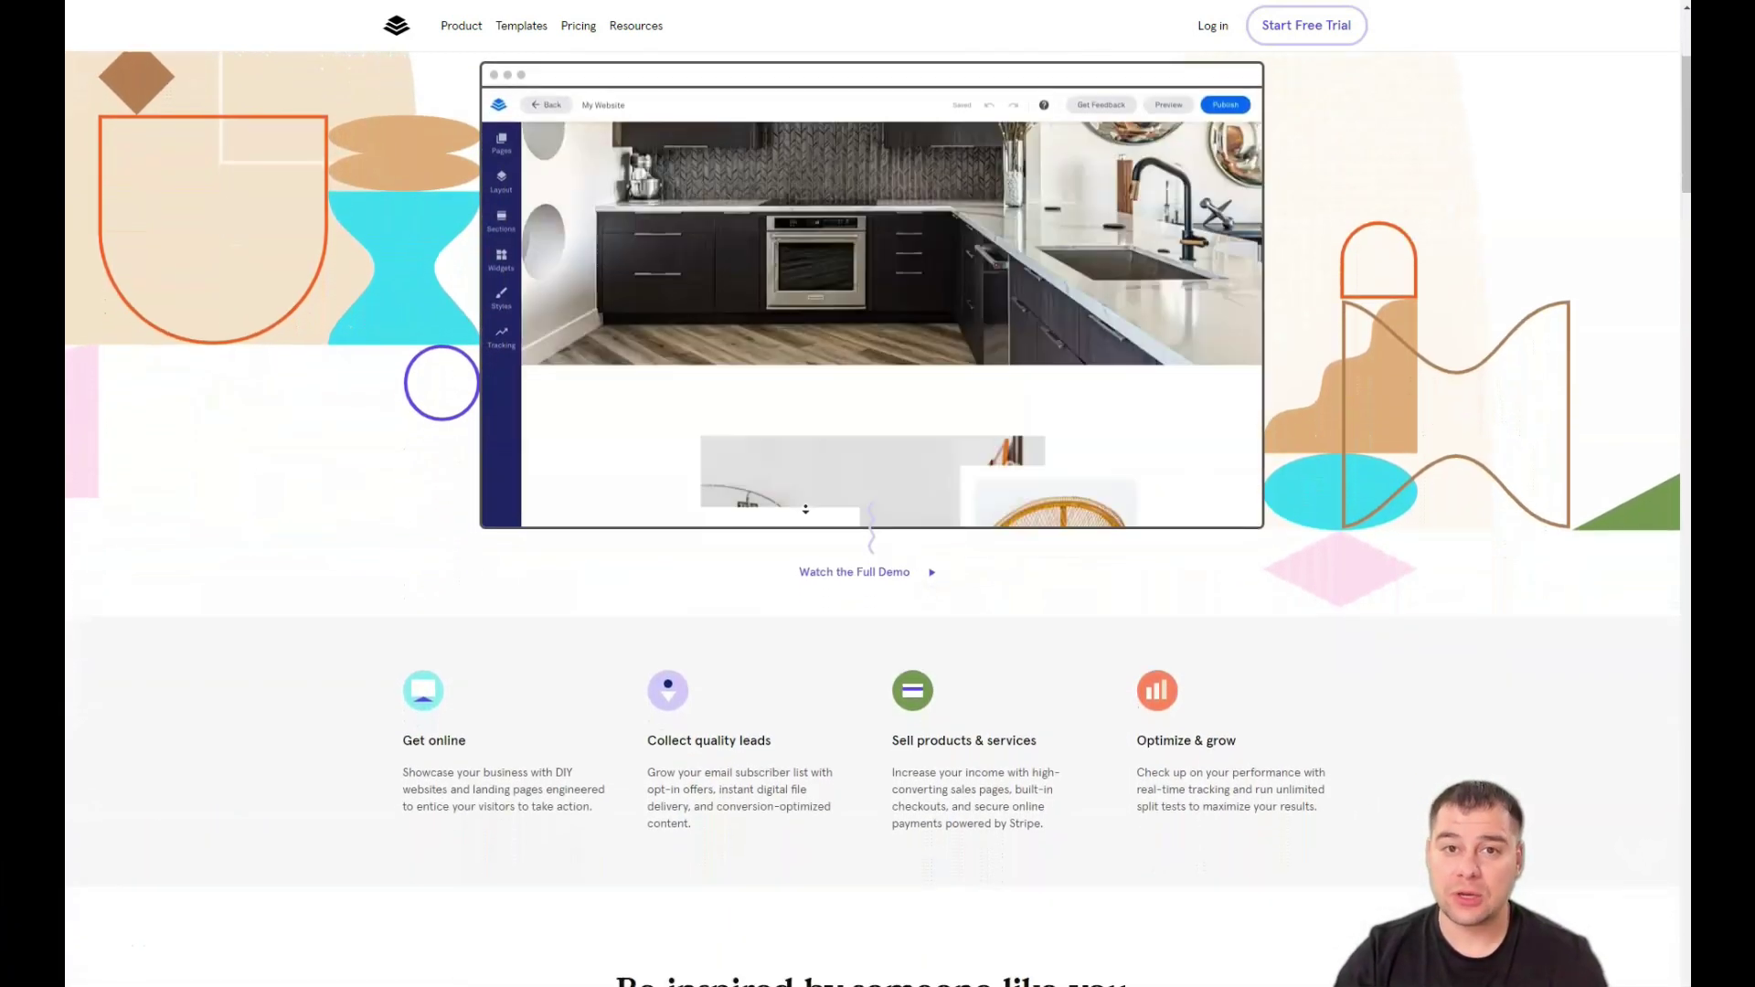
scroll(805, 509, down, 2)
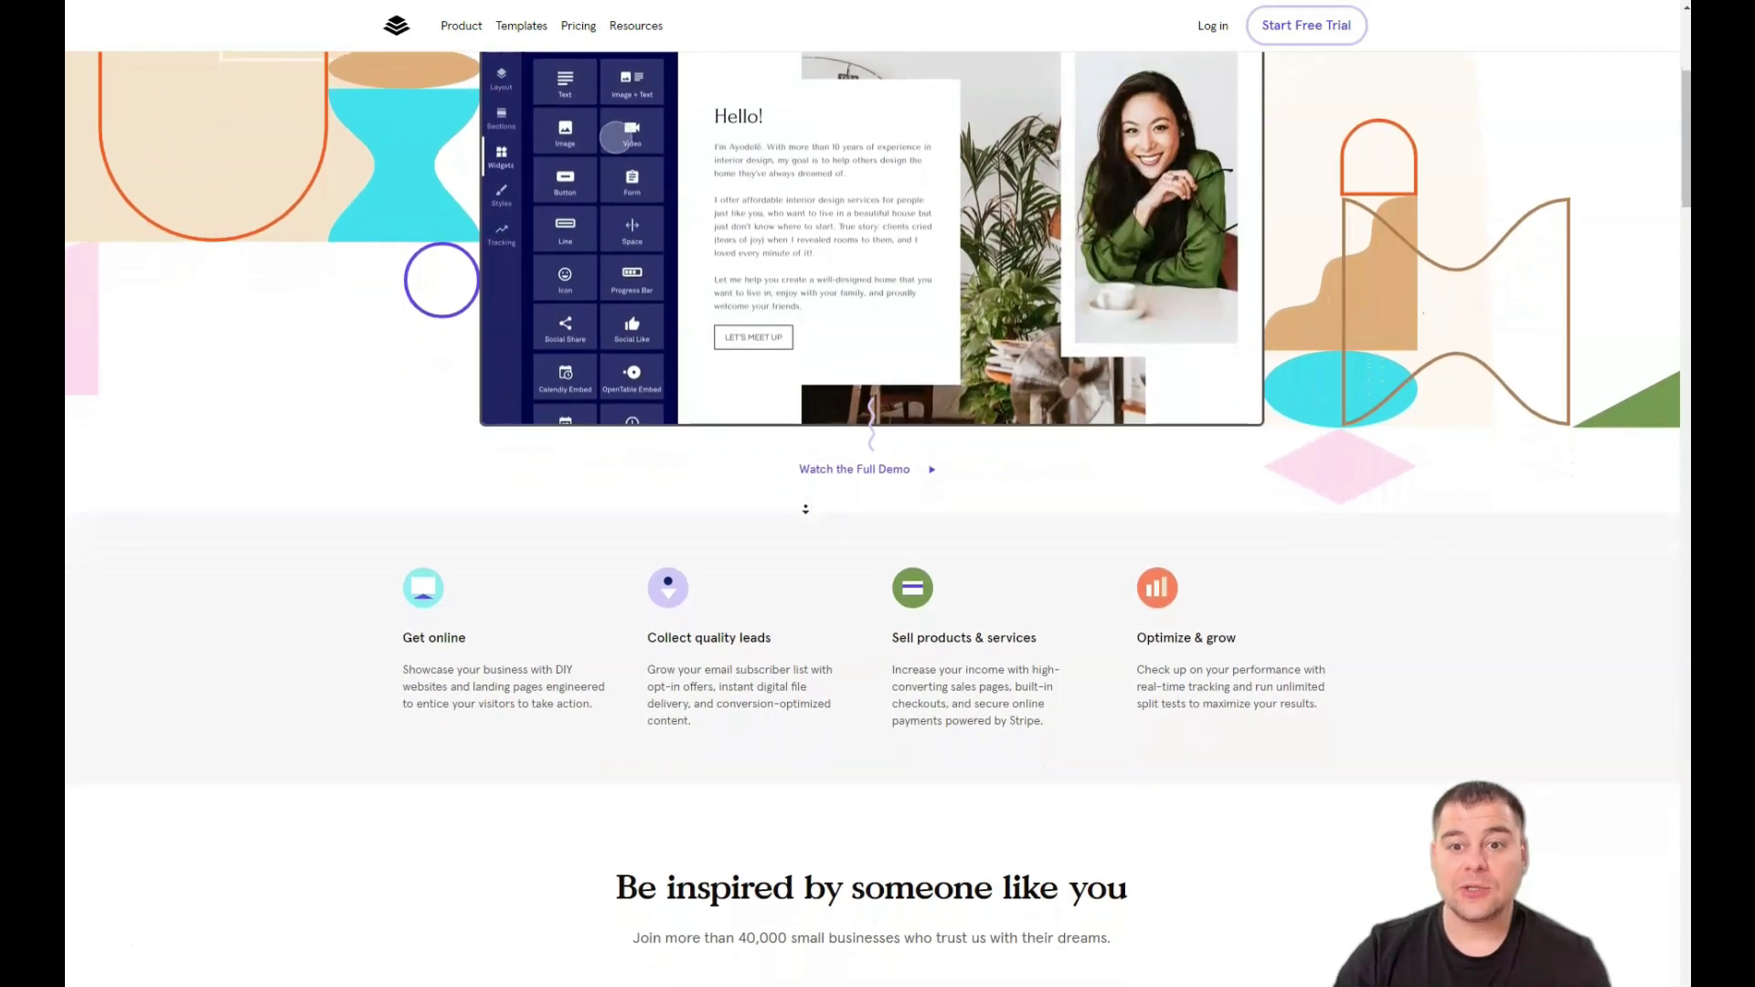
scroll(804, 511, down, 3)
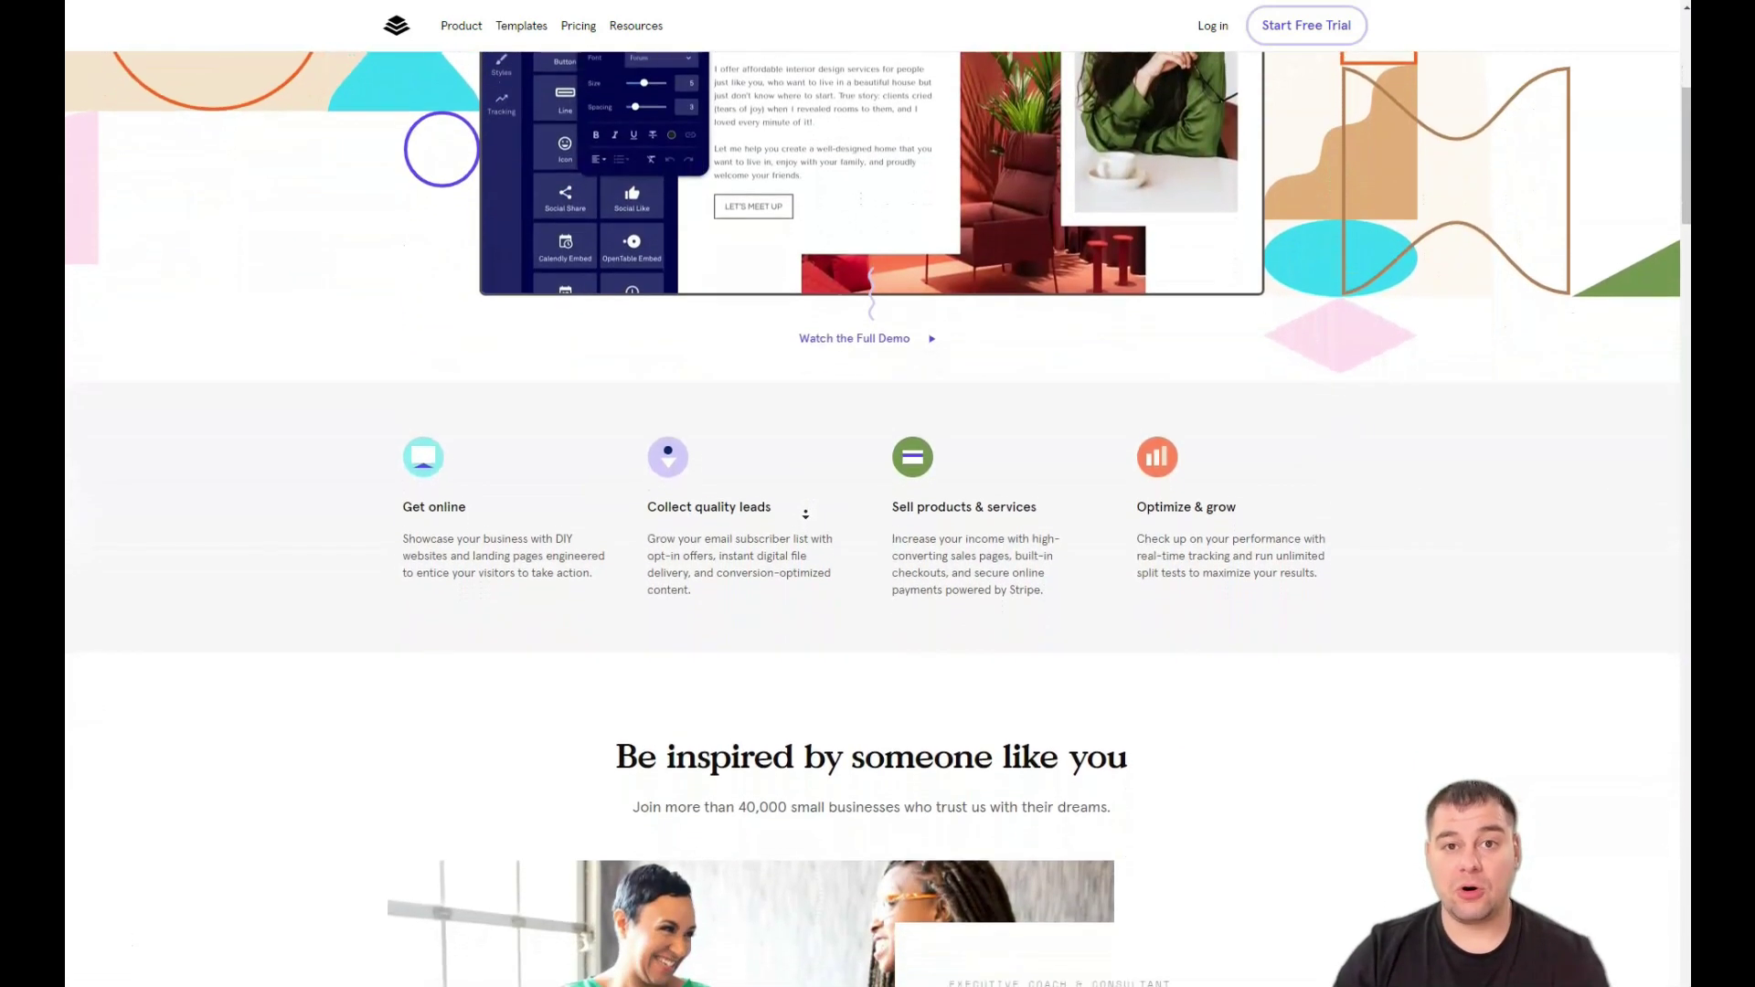
scroll(805, 514, down, 3)
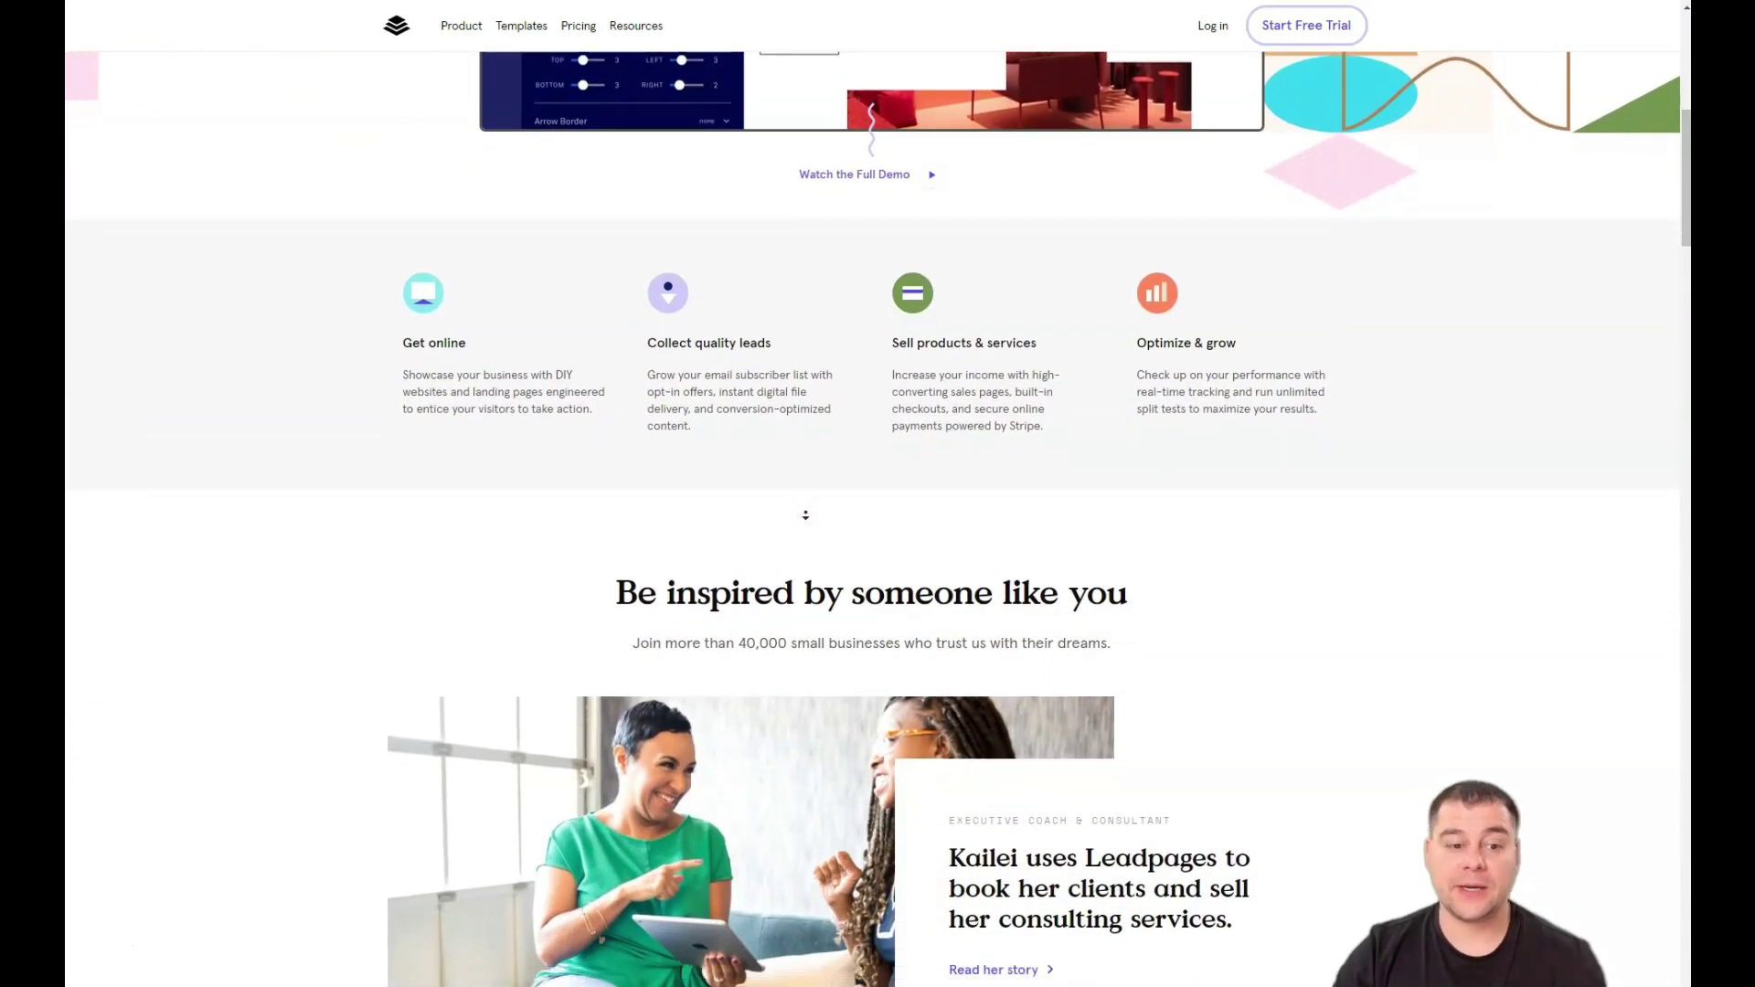
scroll(805, 515, down, 3)
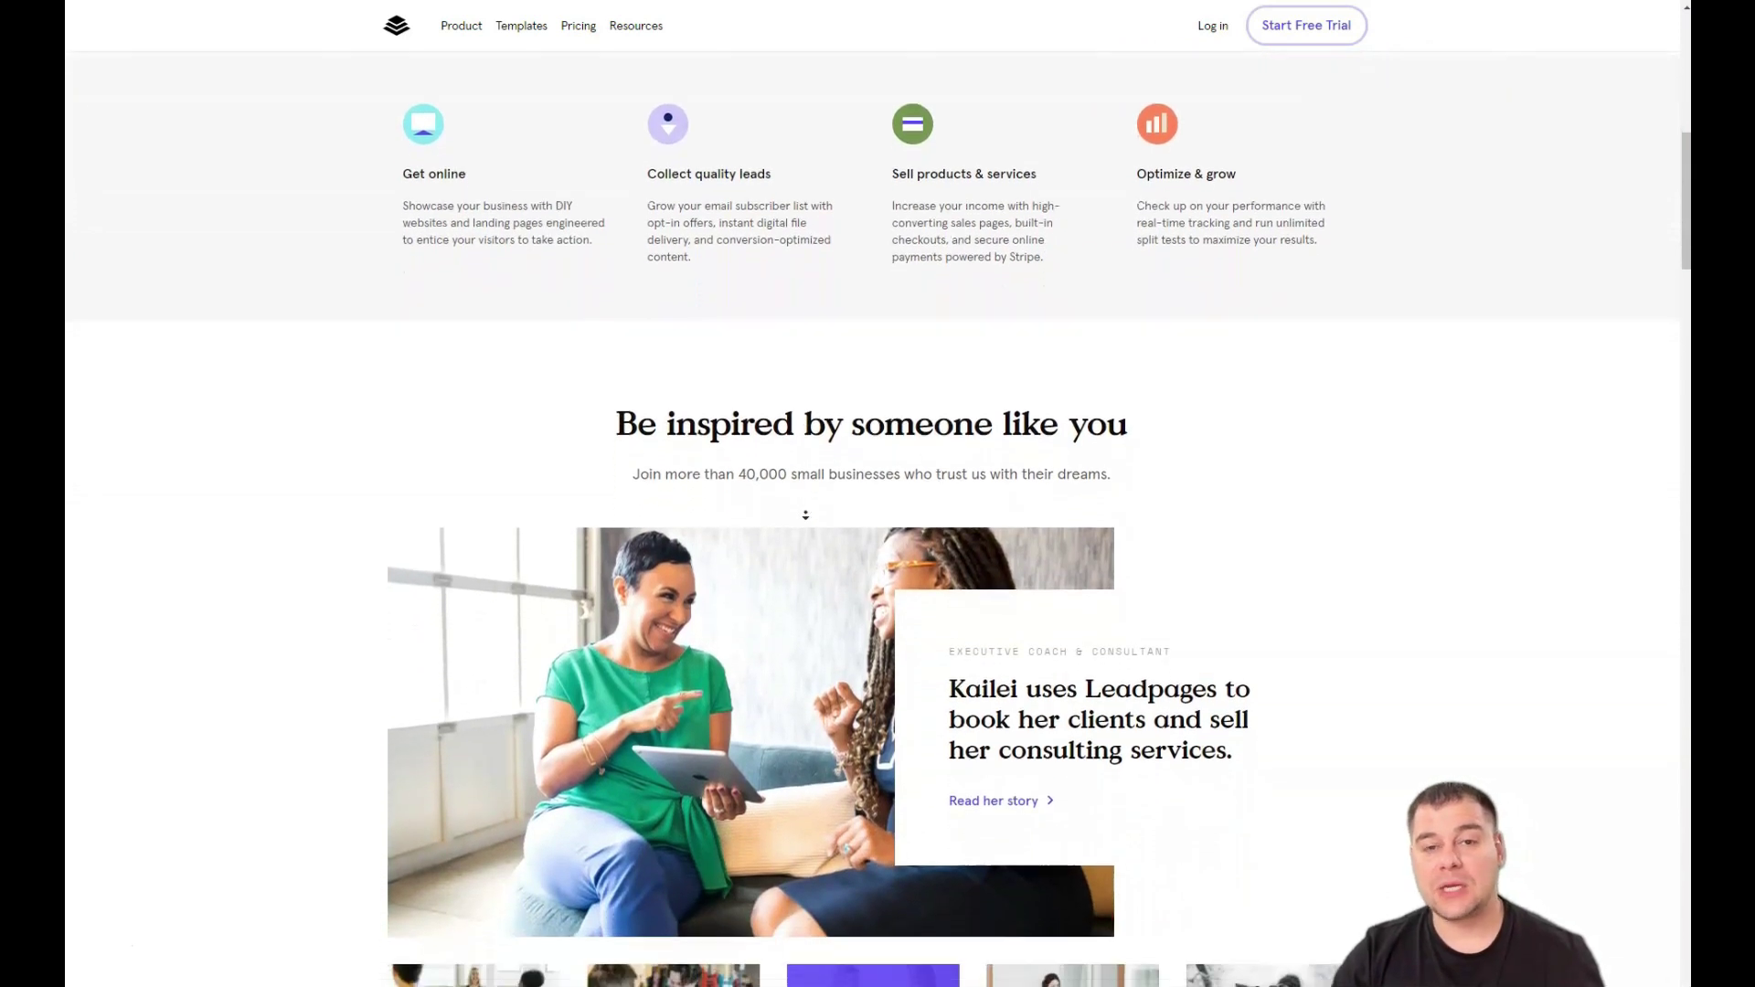
scroll(806, 515, down, 3)
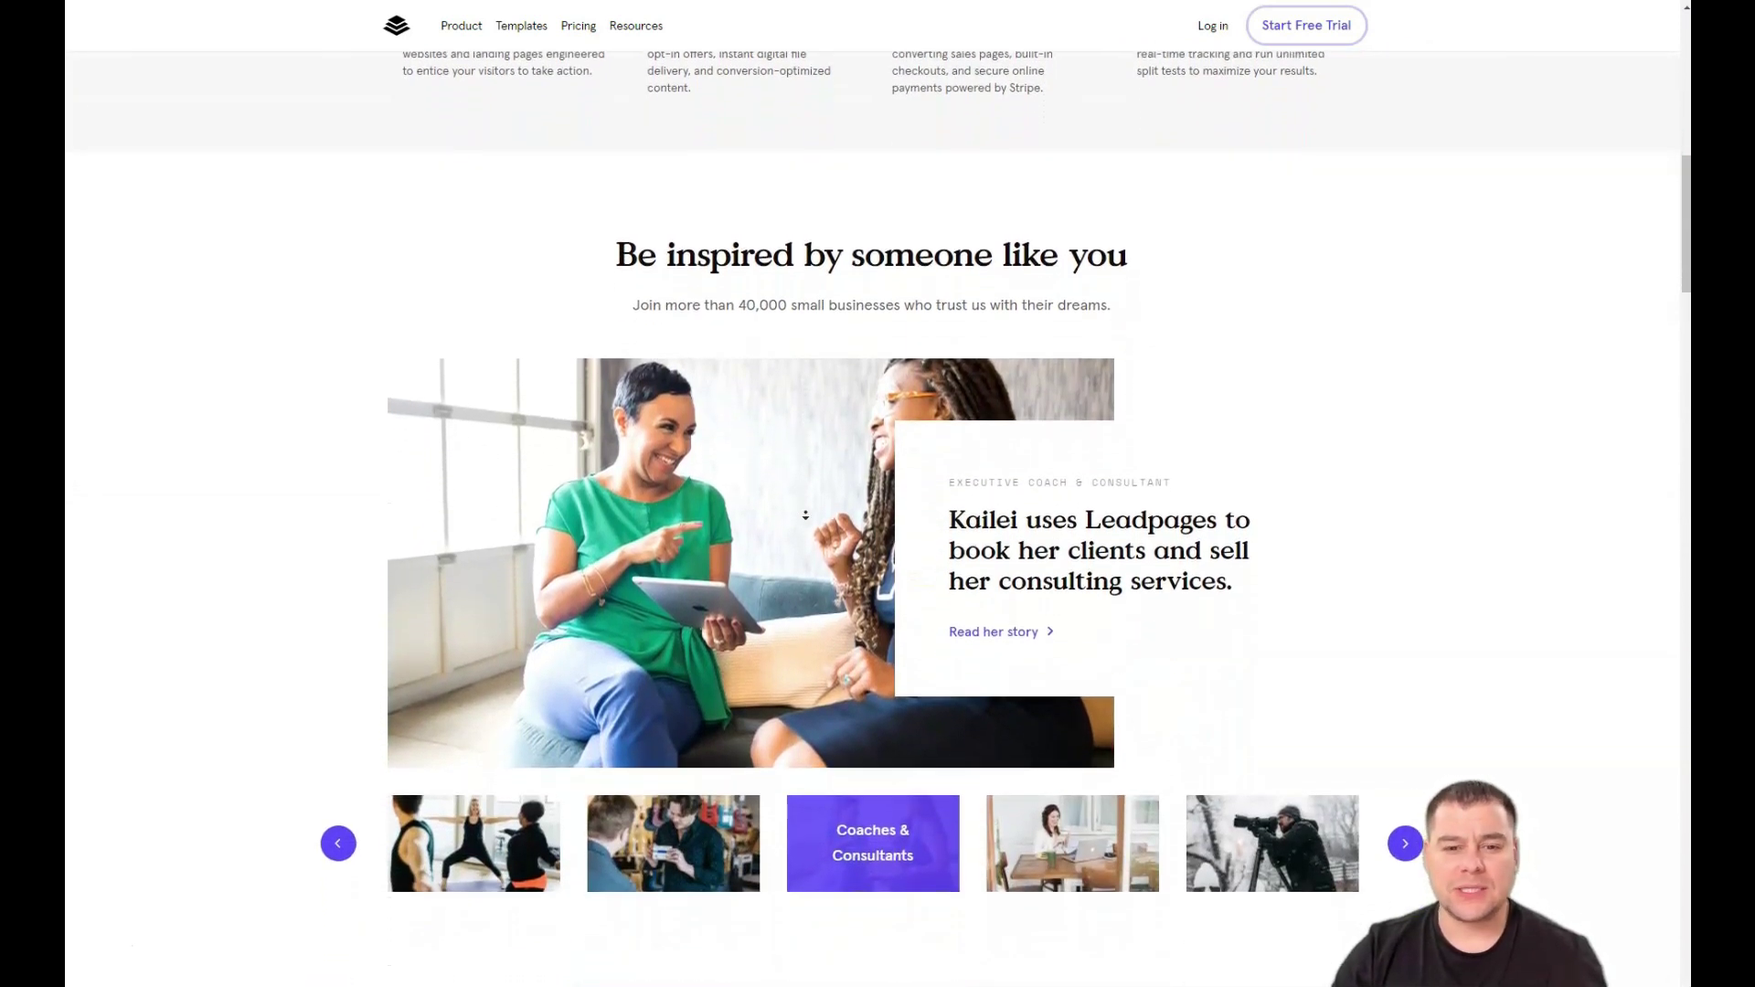
scroll(805, 517, down, 3)
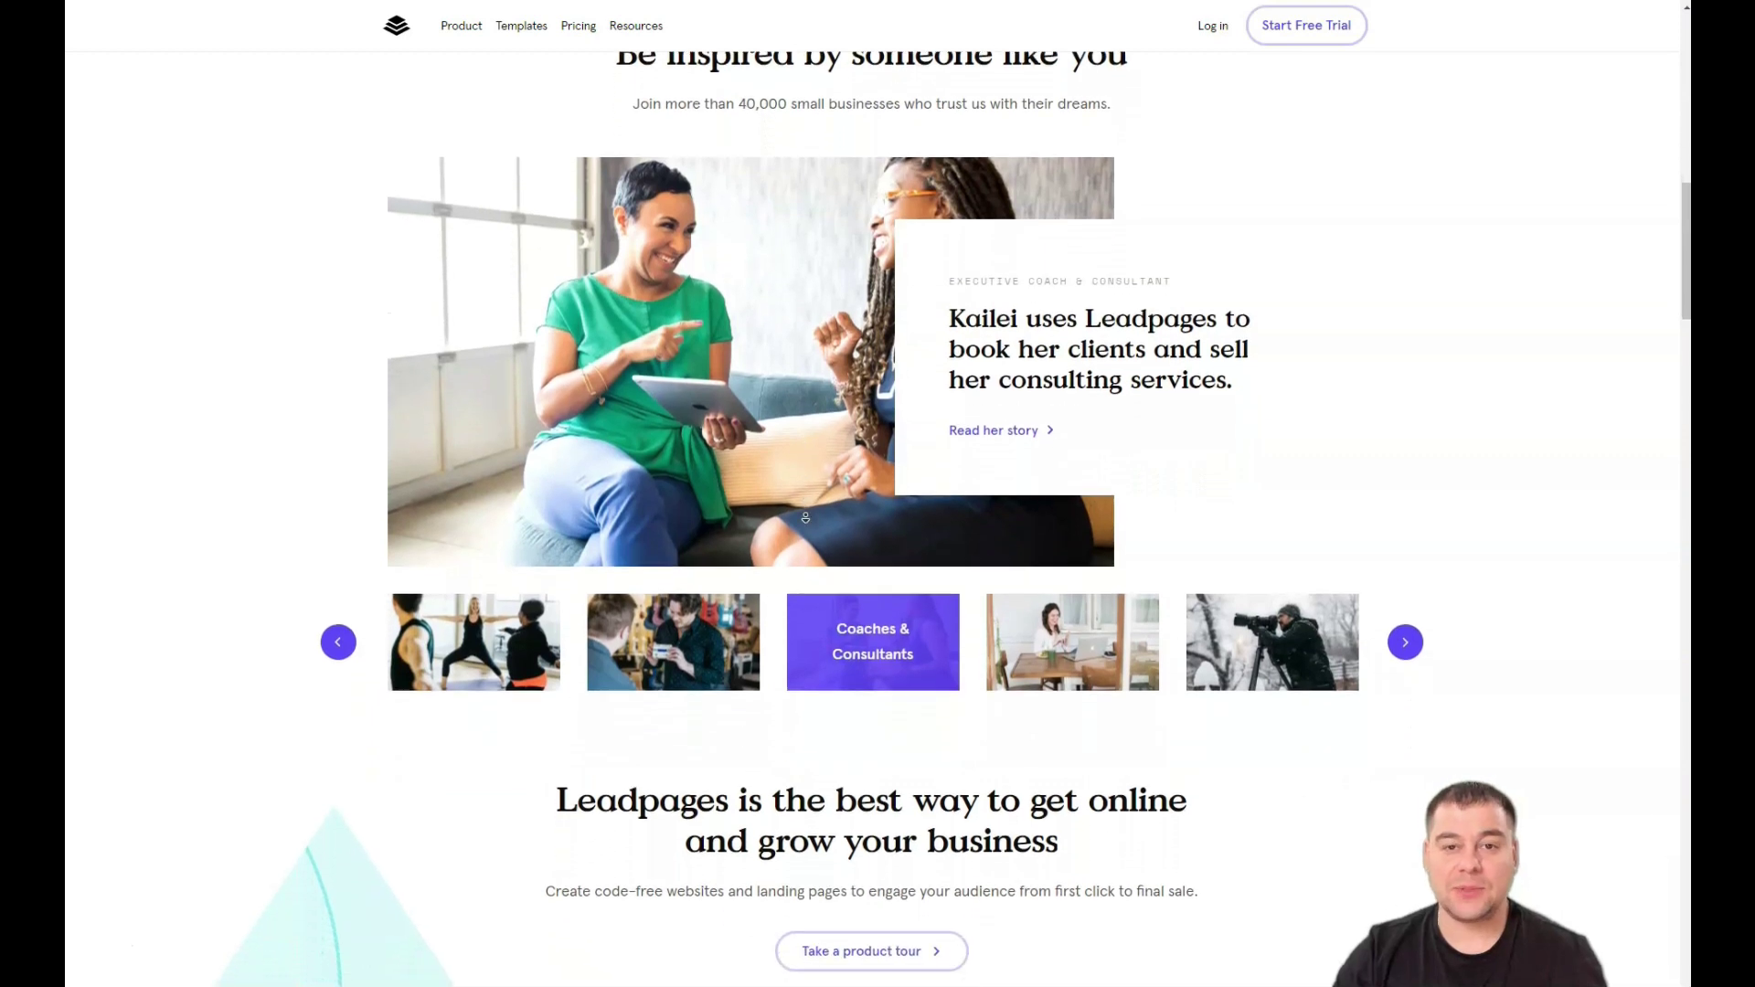
scroll(805, 517, down, 3)
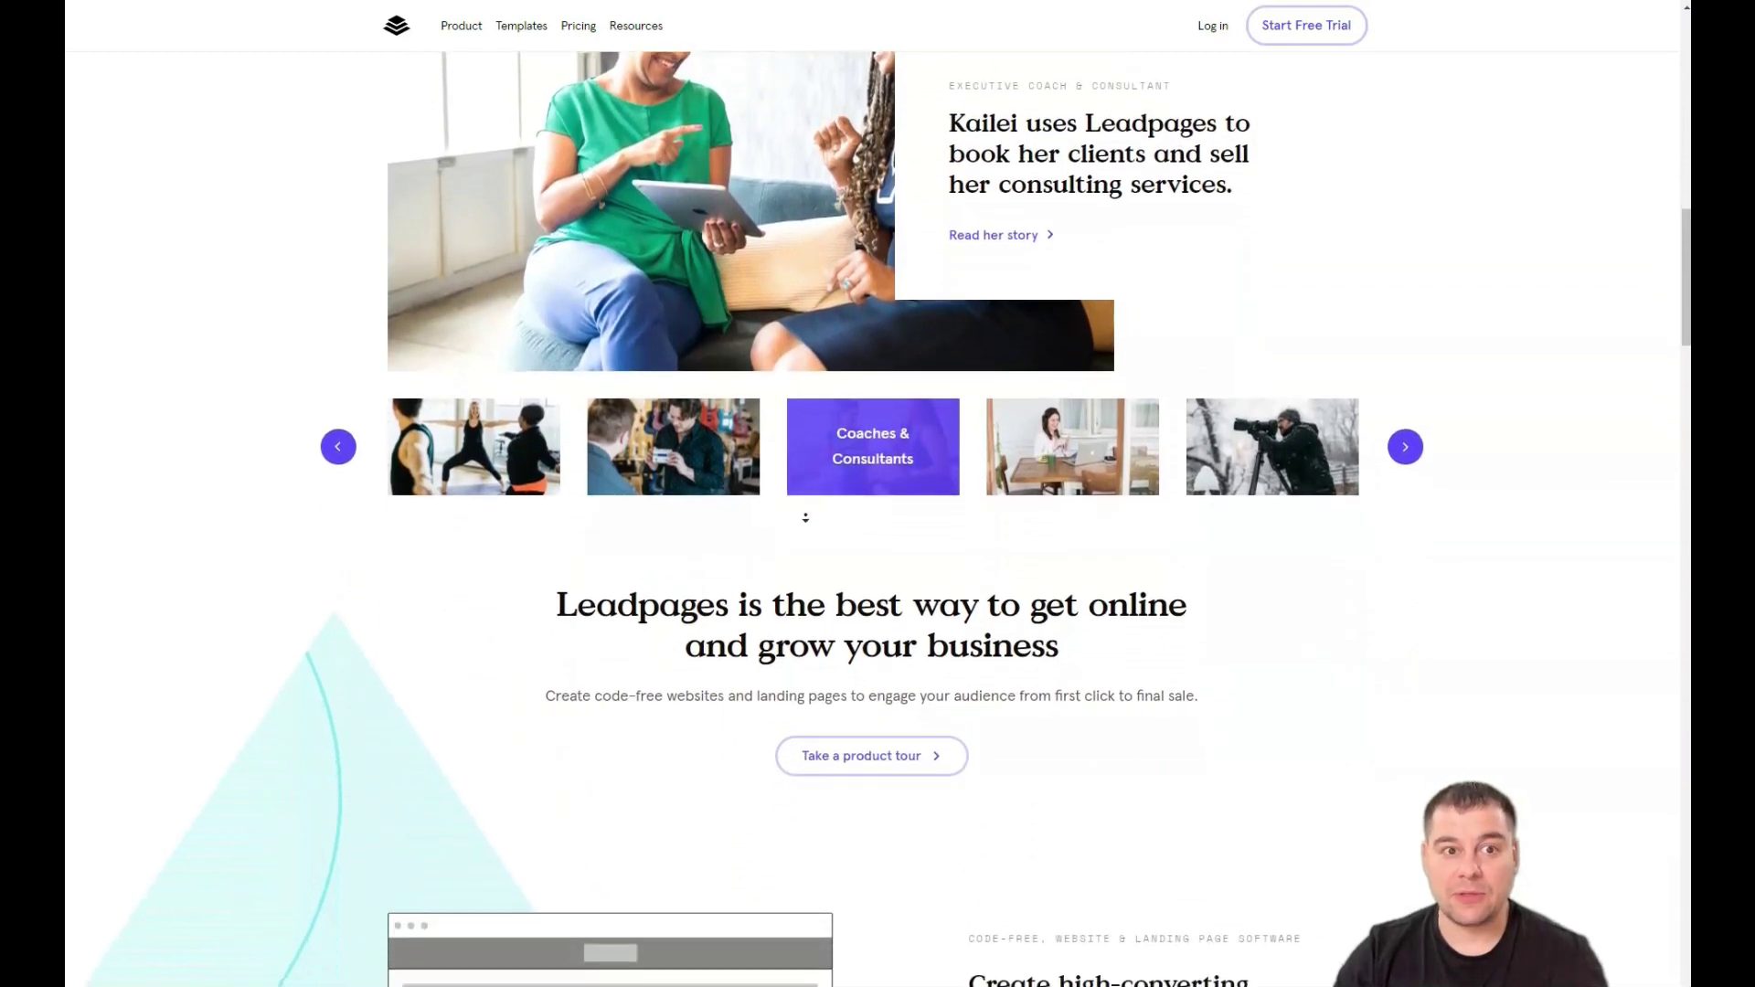
- Examine the homepage sections on landing pages, conversion toolkit, analytics, templates, integrations, customer service and the free trial
scroll(805, 518, down, 5)
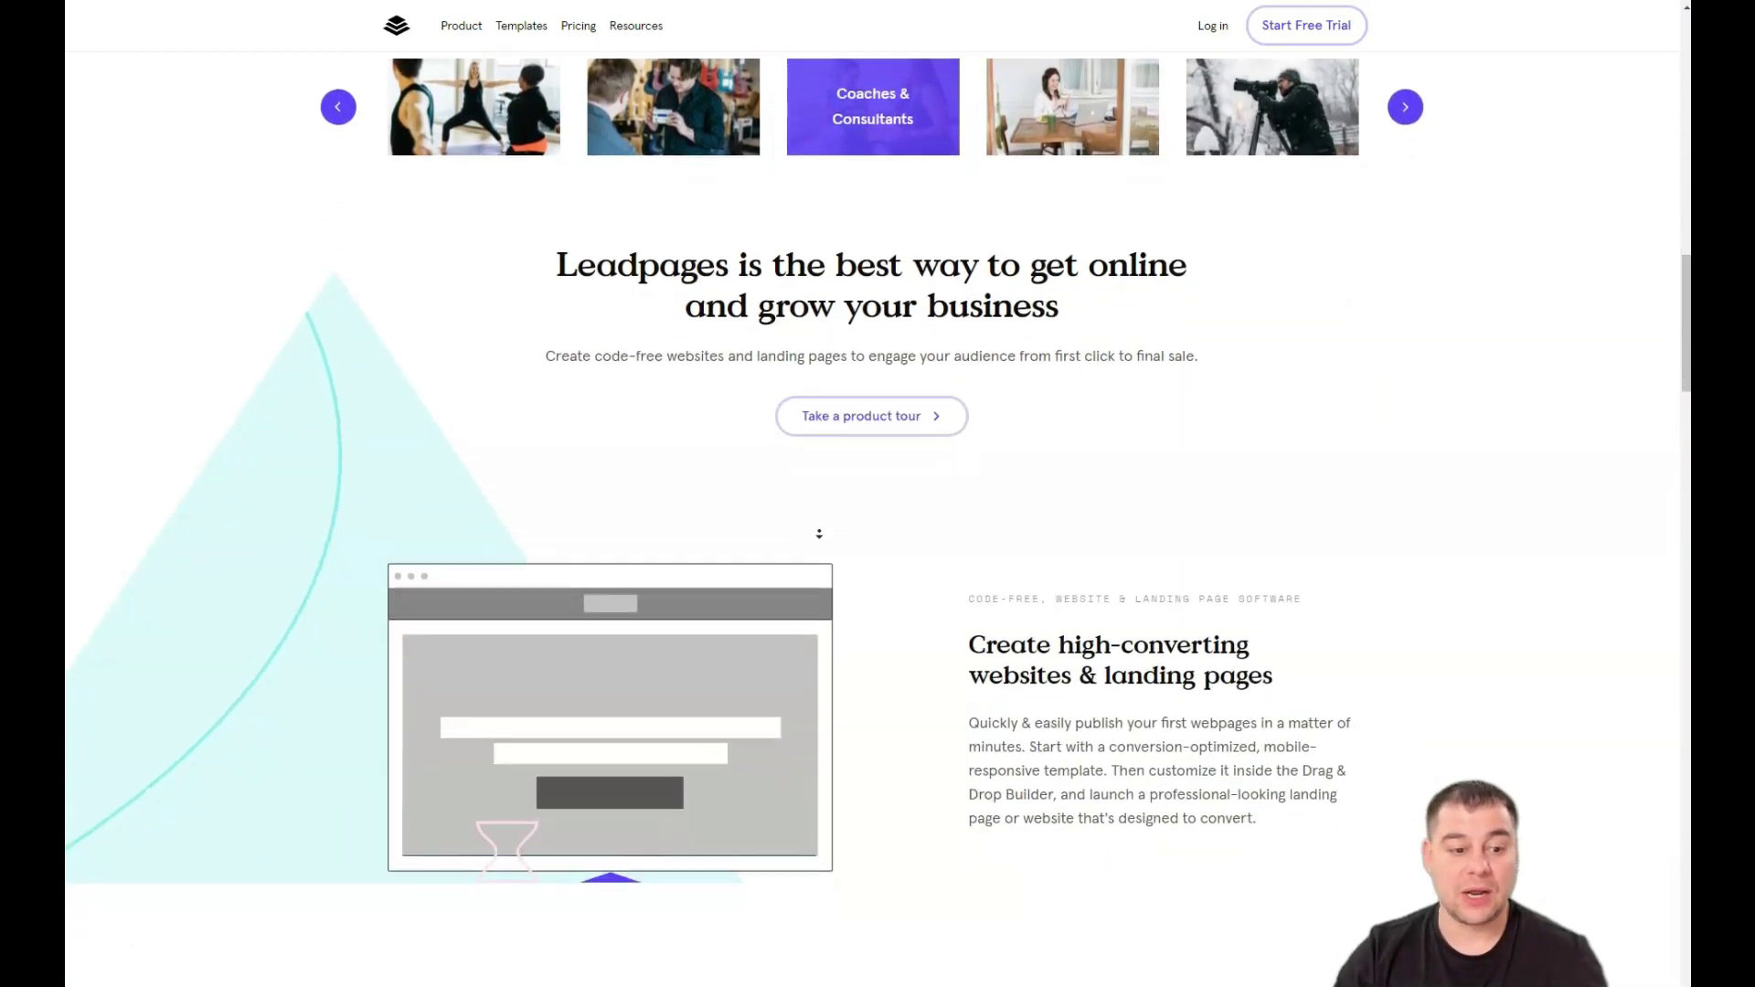
scroll(820, 534, down, 7)
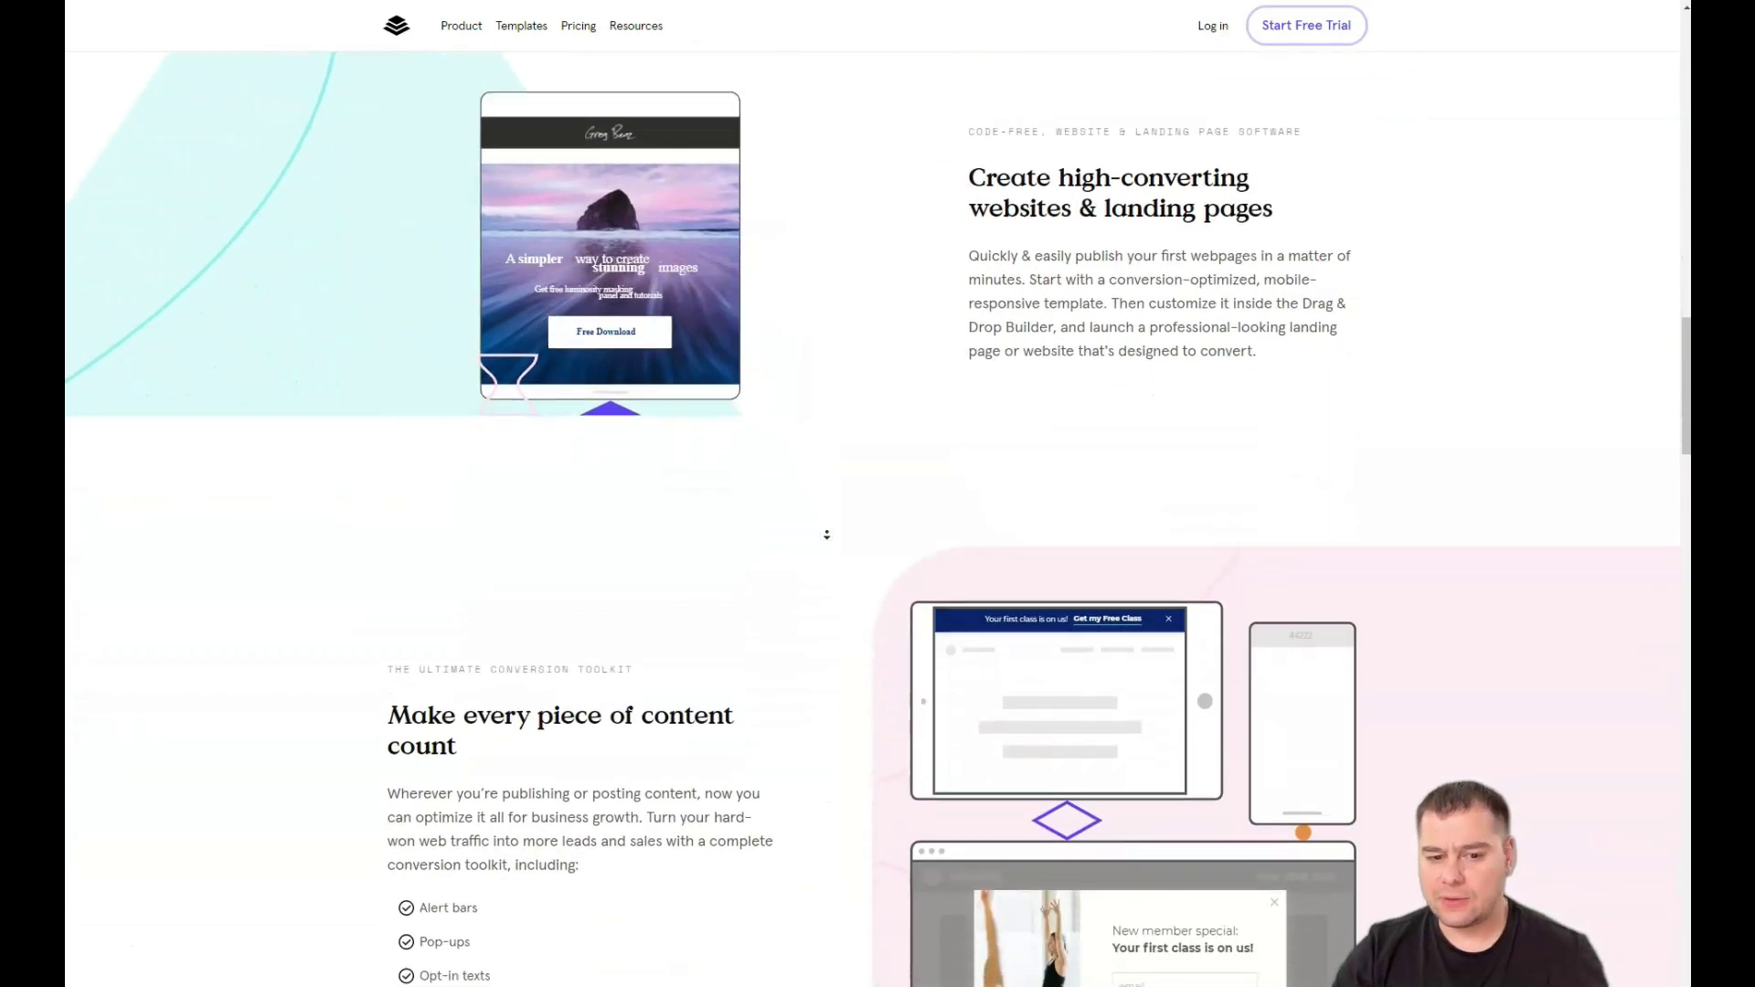
scroll(827, 534, down, 7)
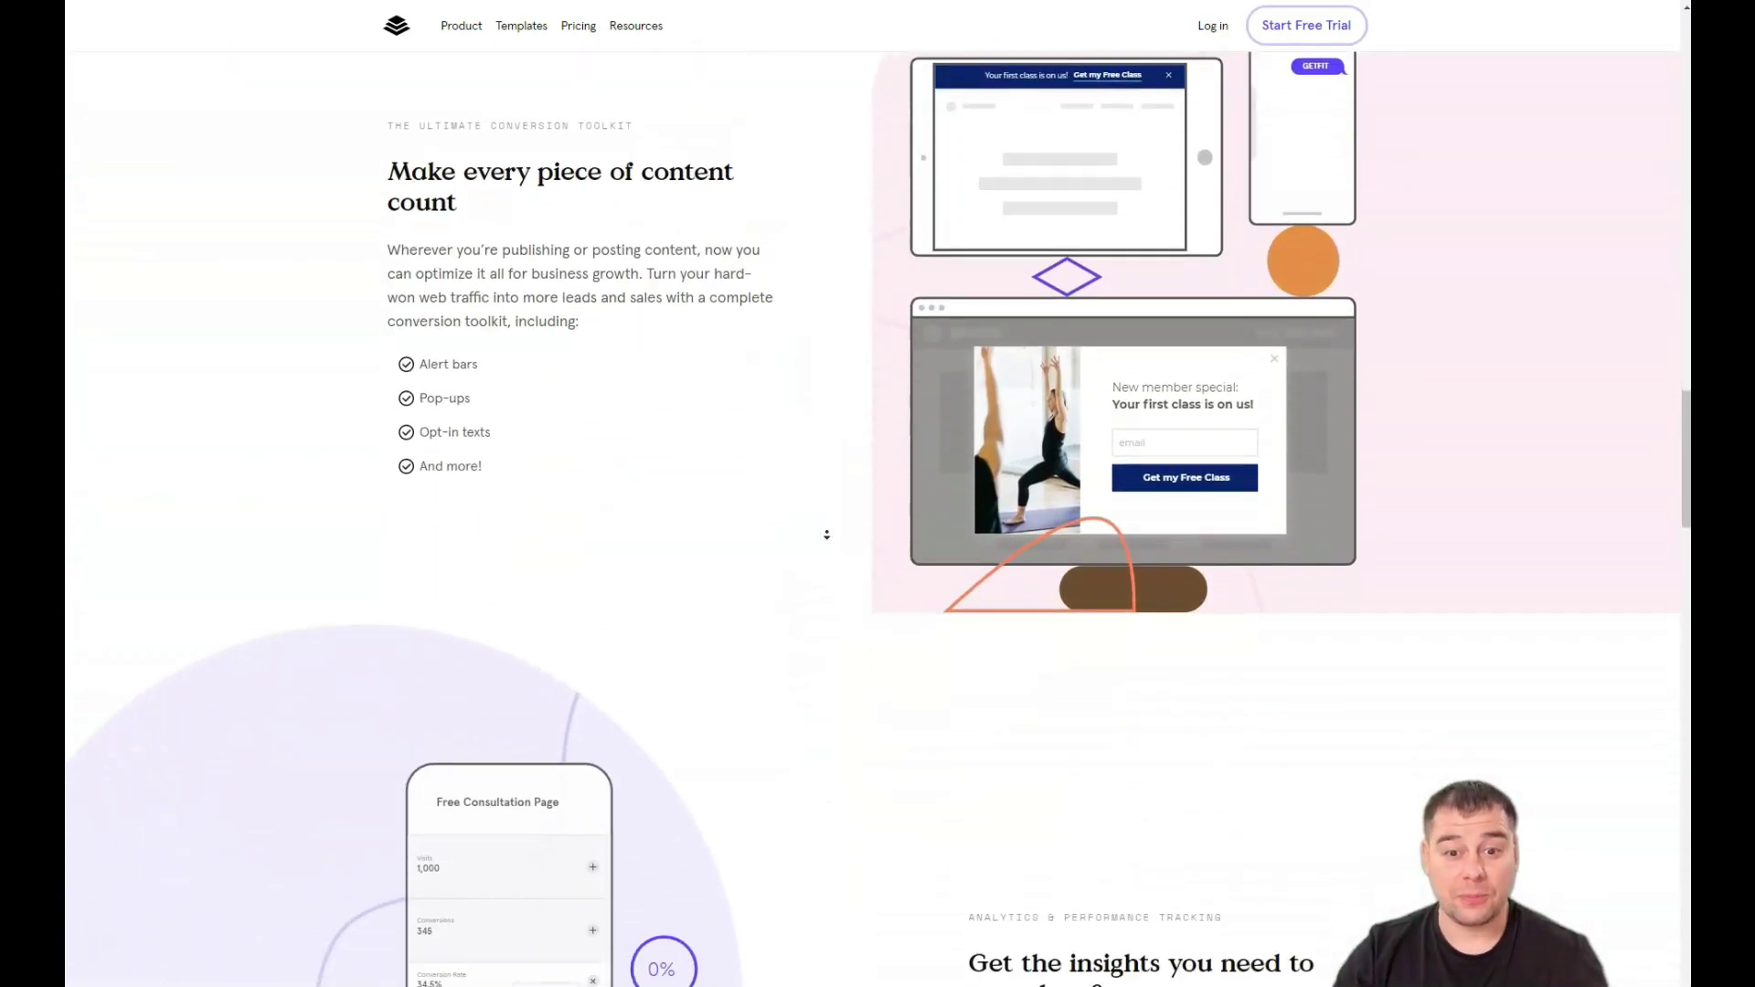
scroll(826, 535, down, 7)
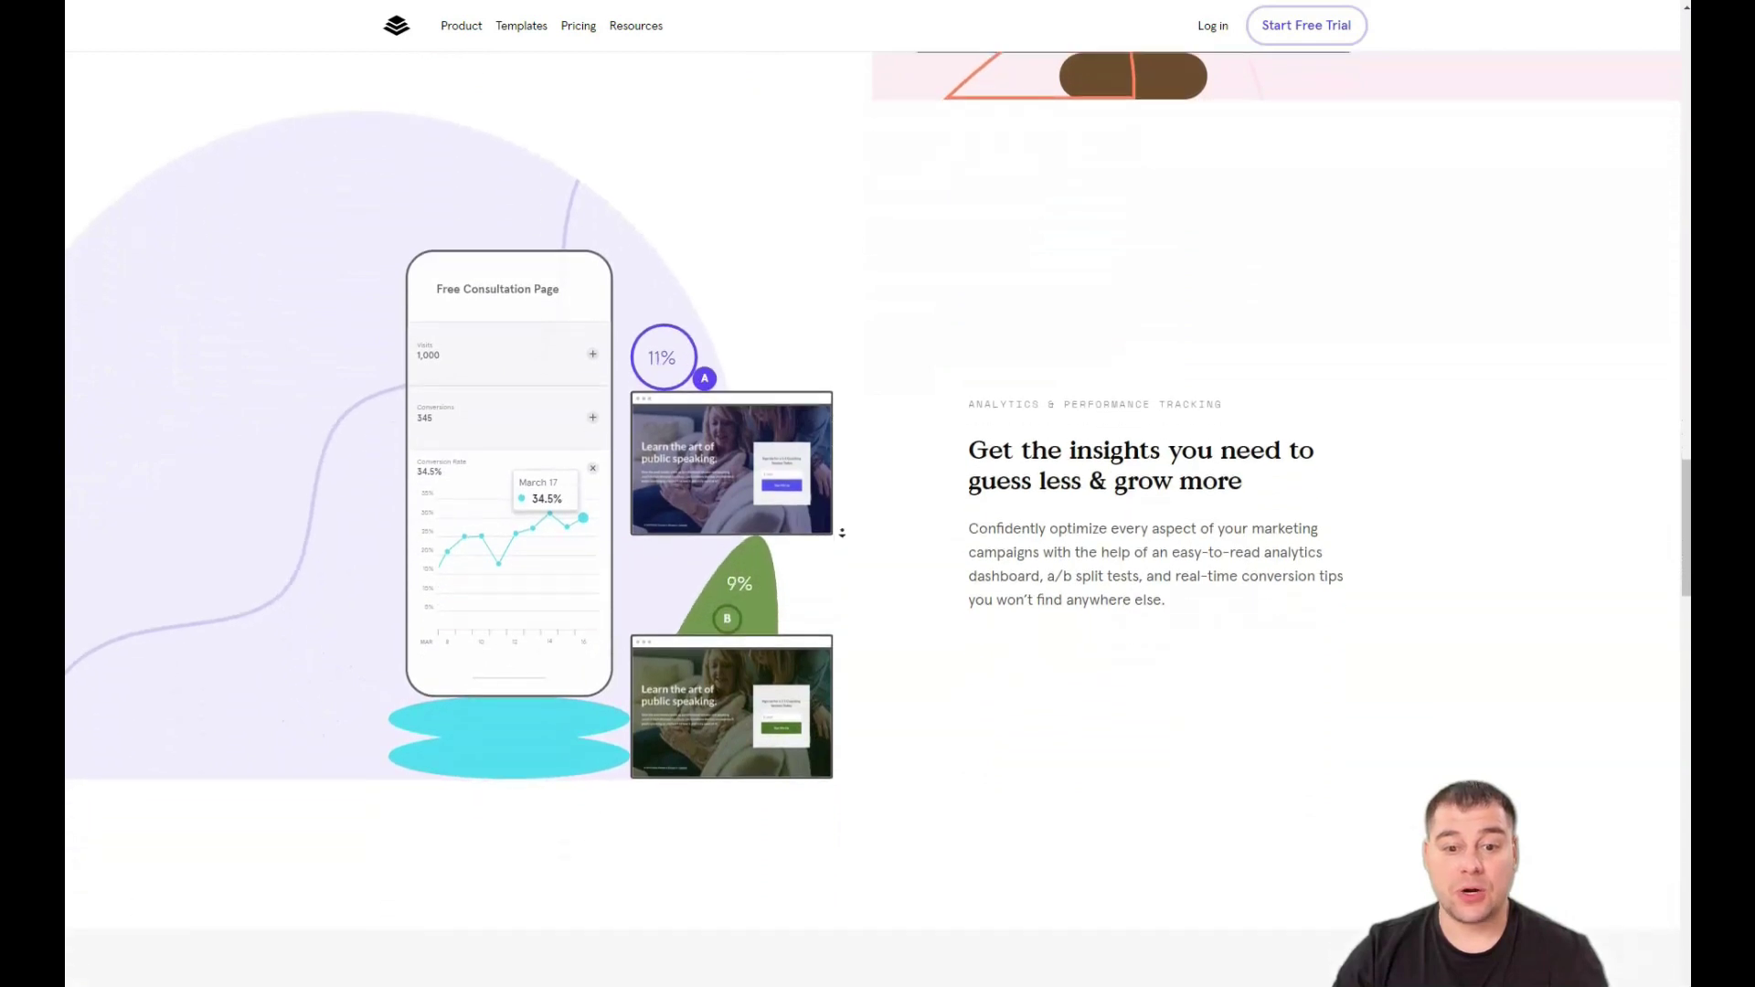
scroll(842, 533, down, 7)
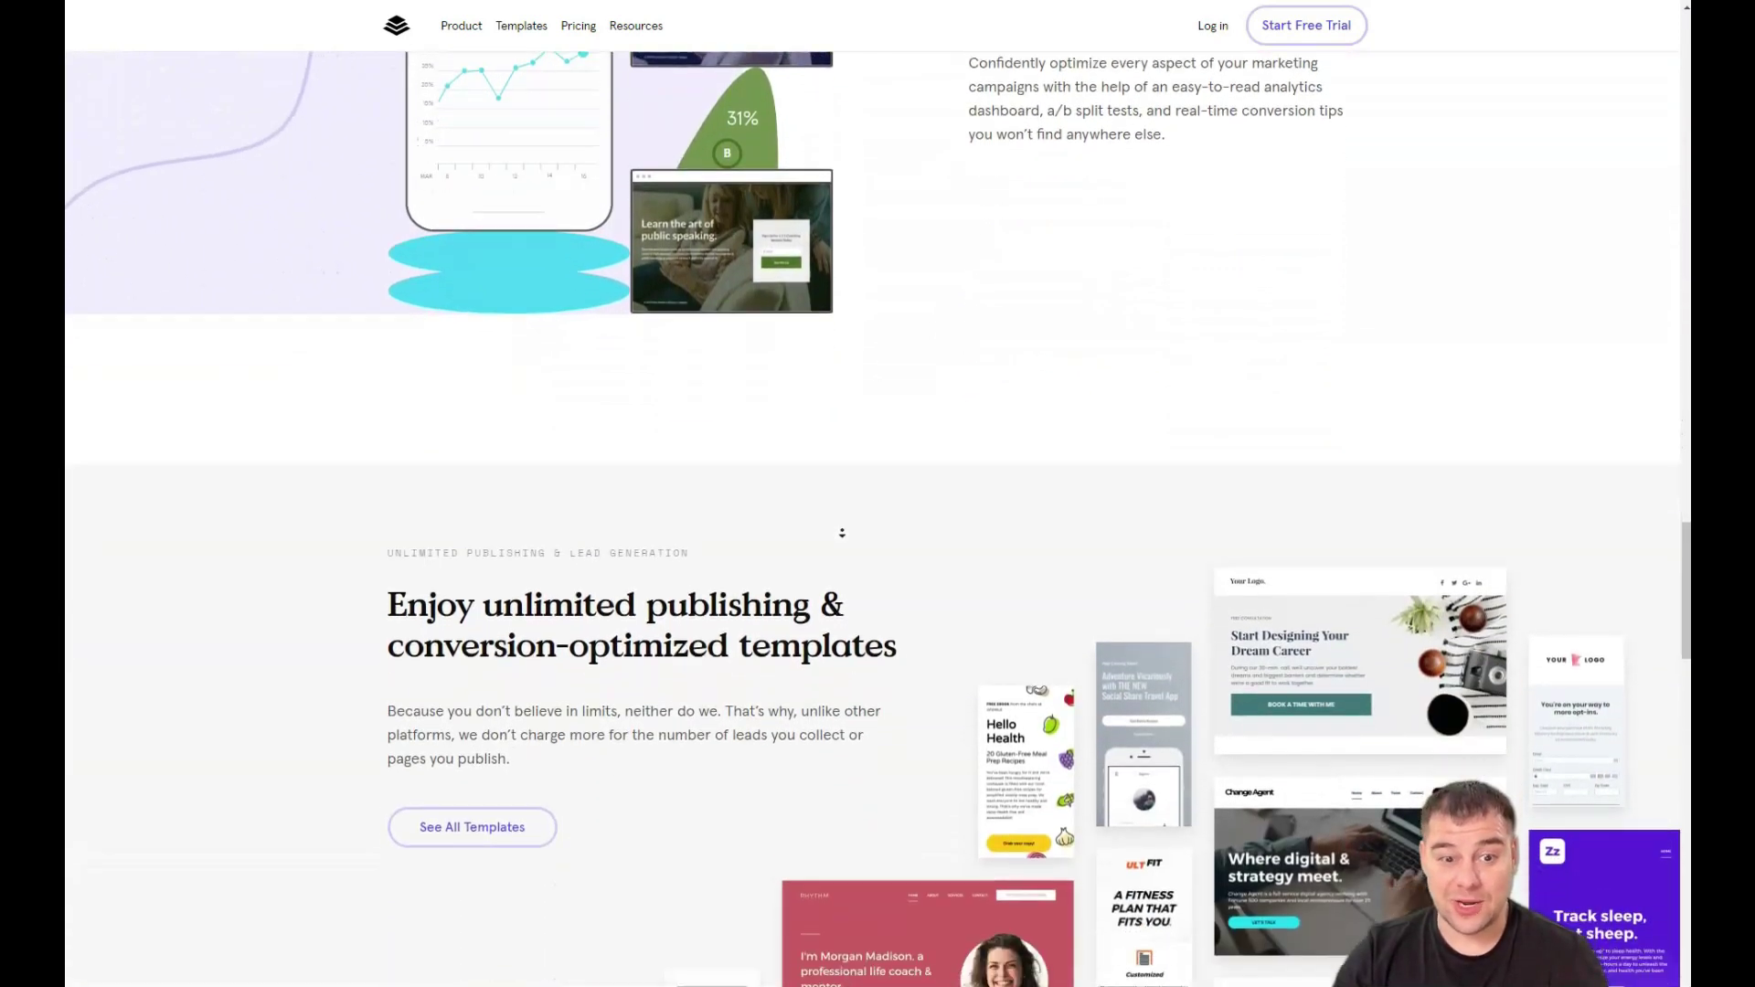
scroll(842, 533, down, 5)
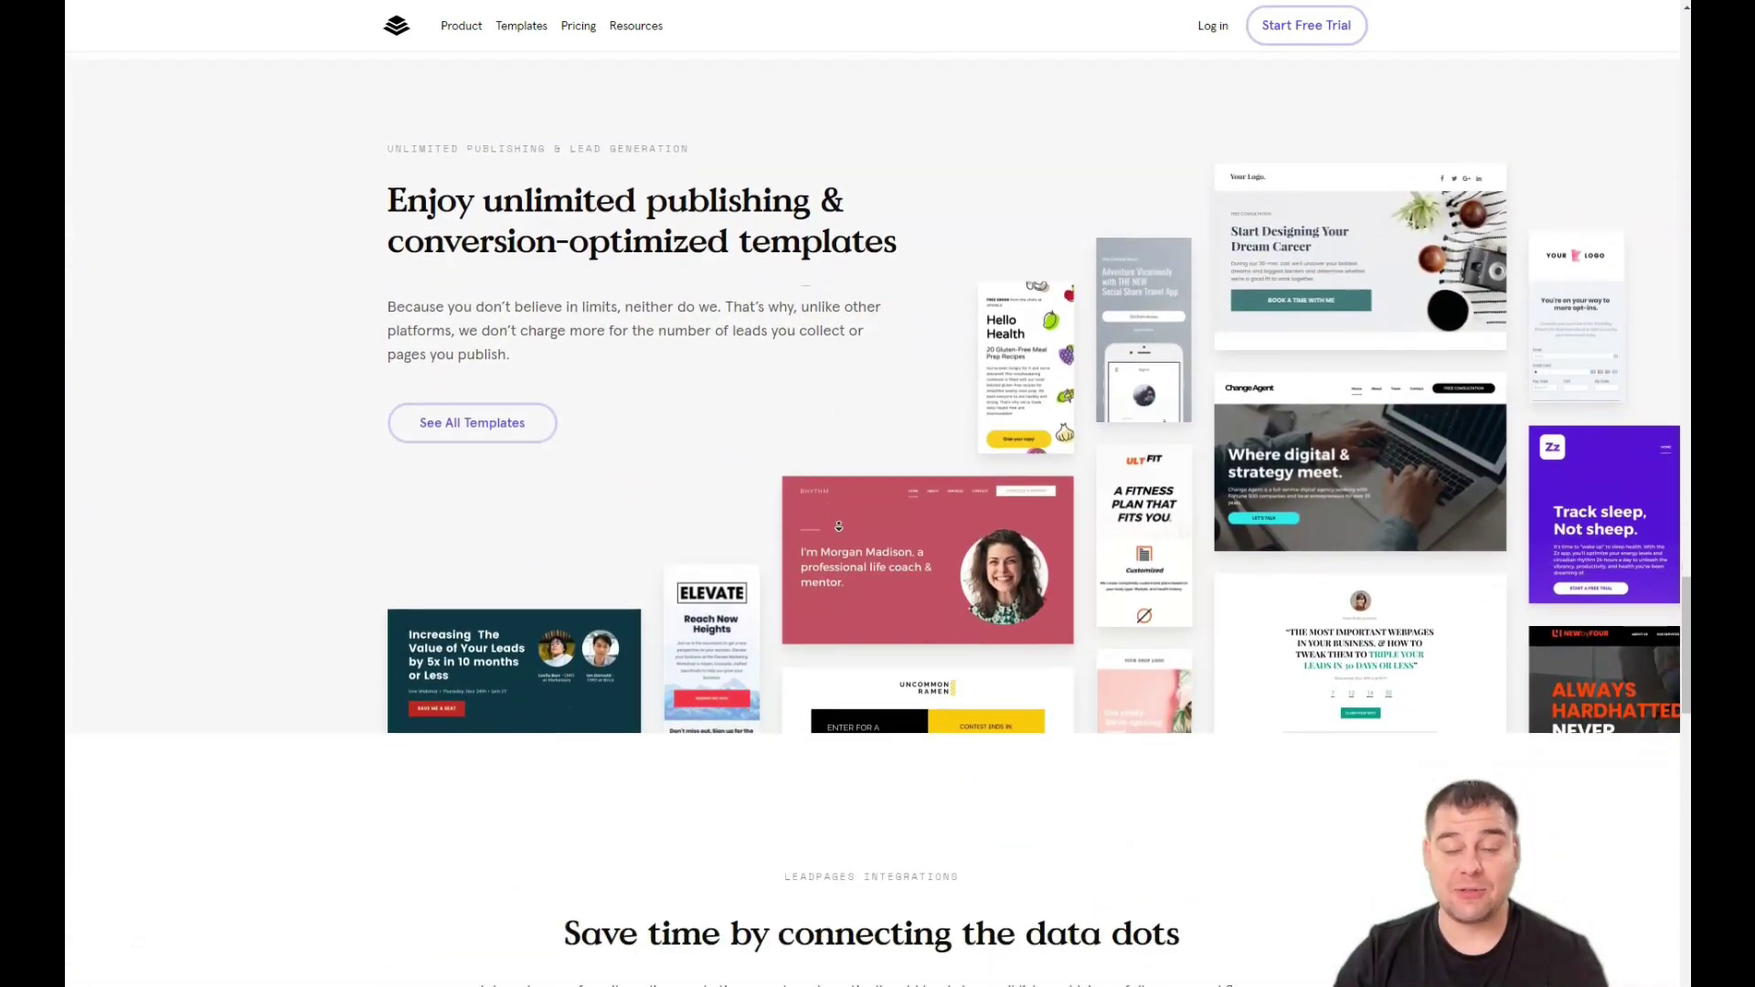
scroll(838, 527, down, 5)
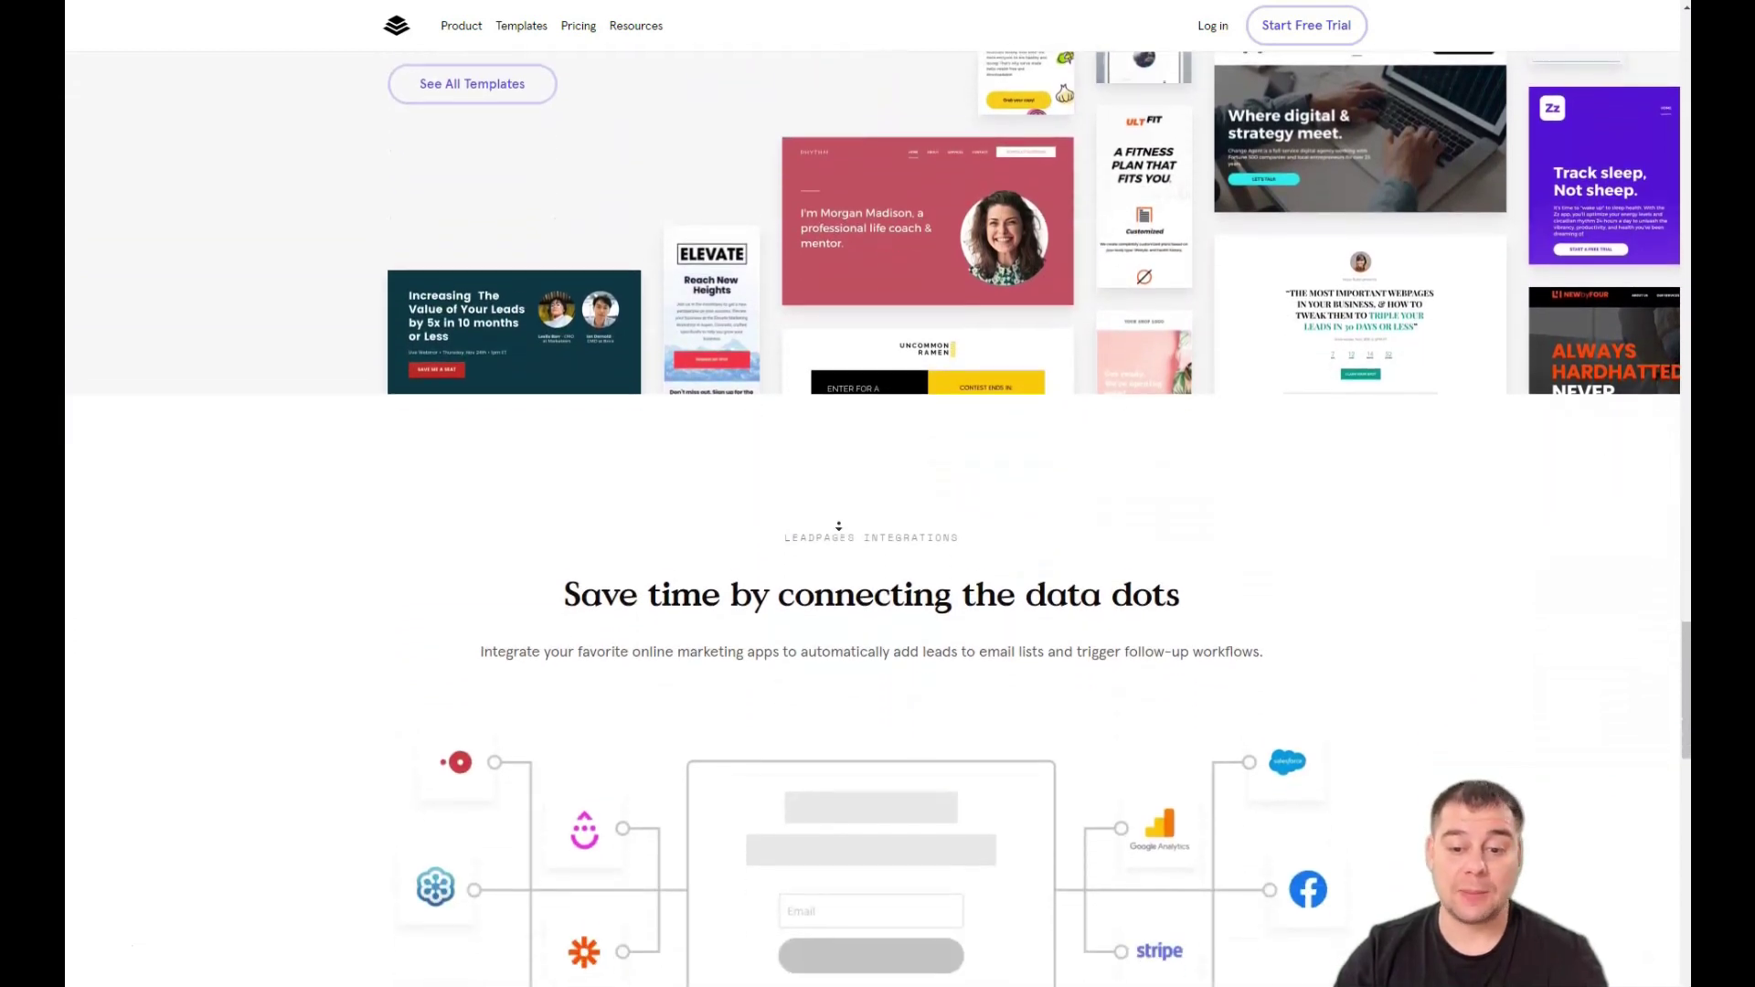
scroll(838, 524, down, 4)
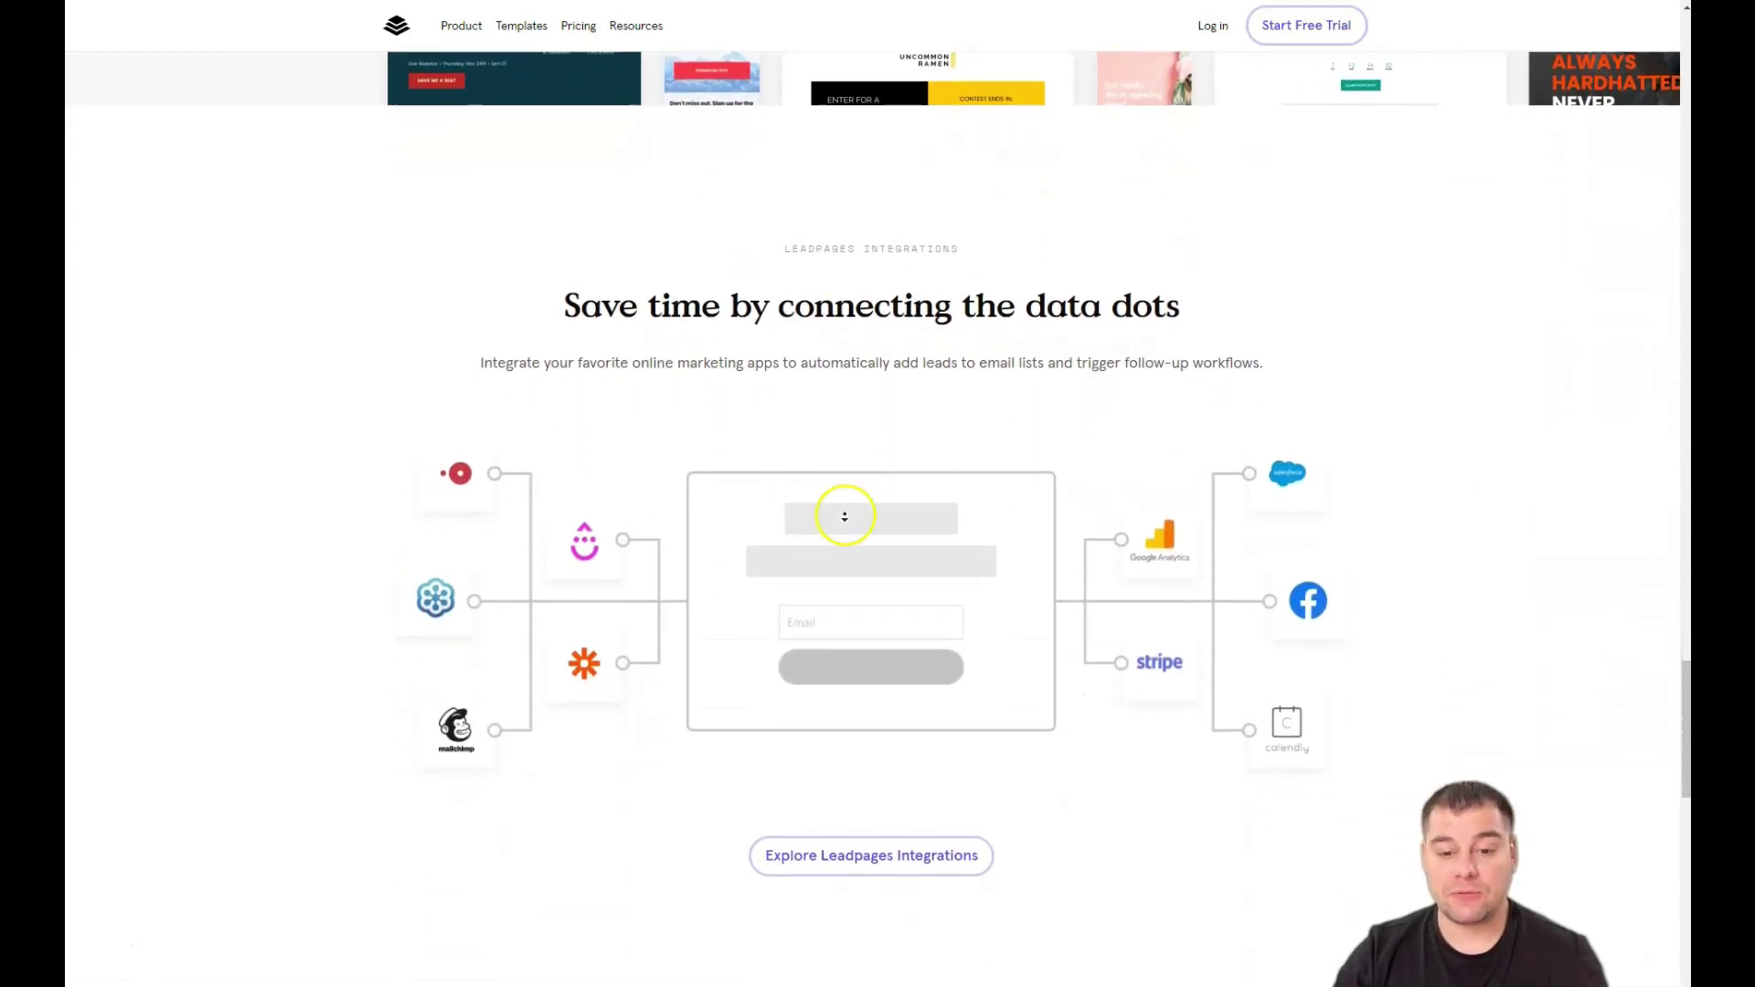
scroll(845, 518, down, 1)
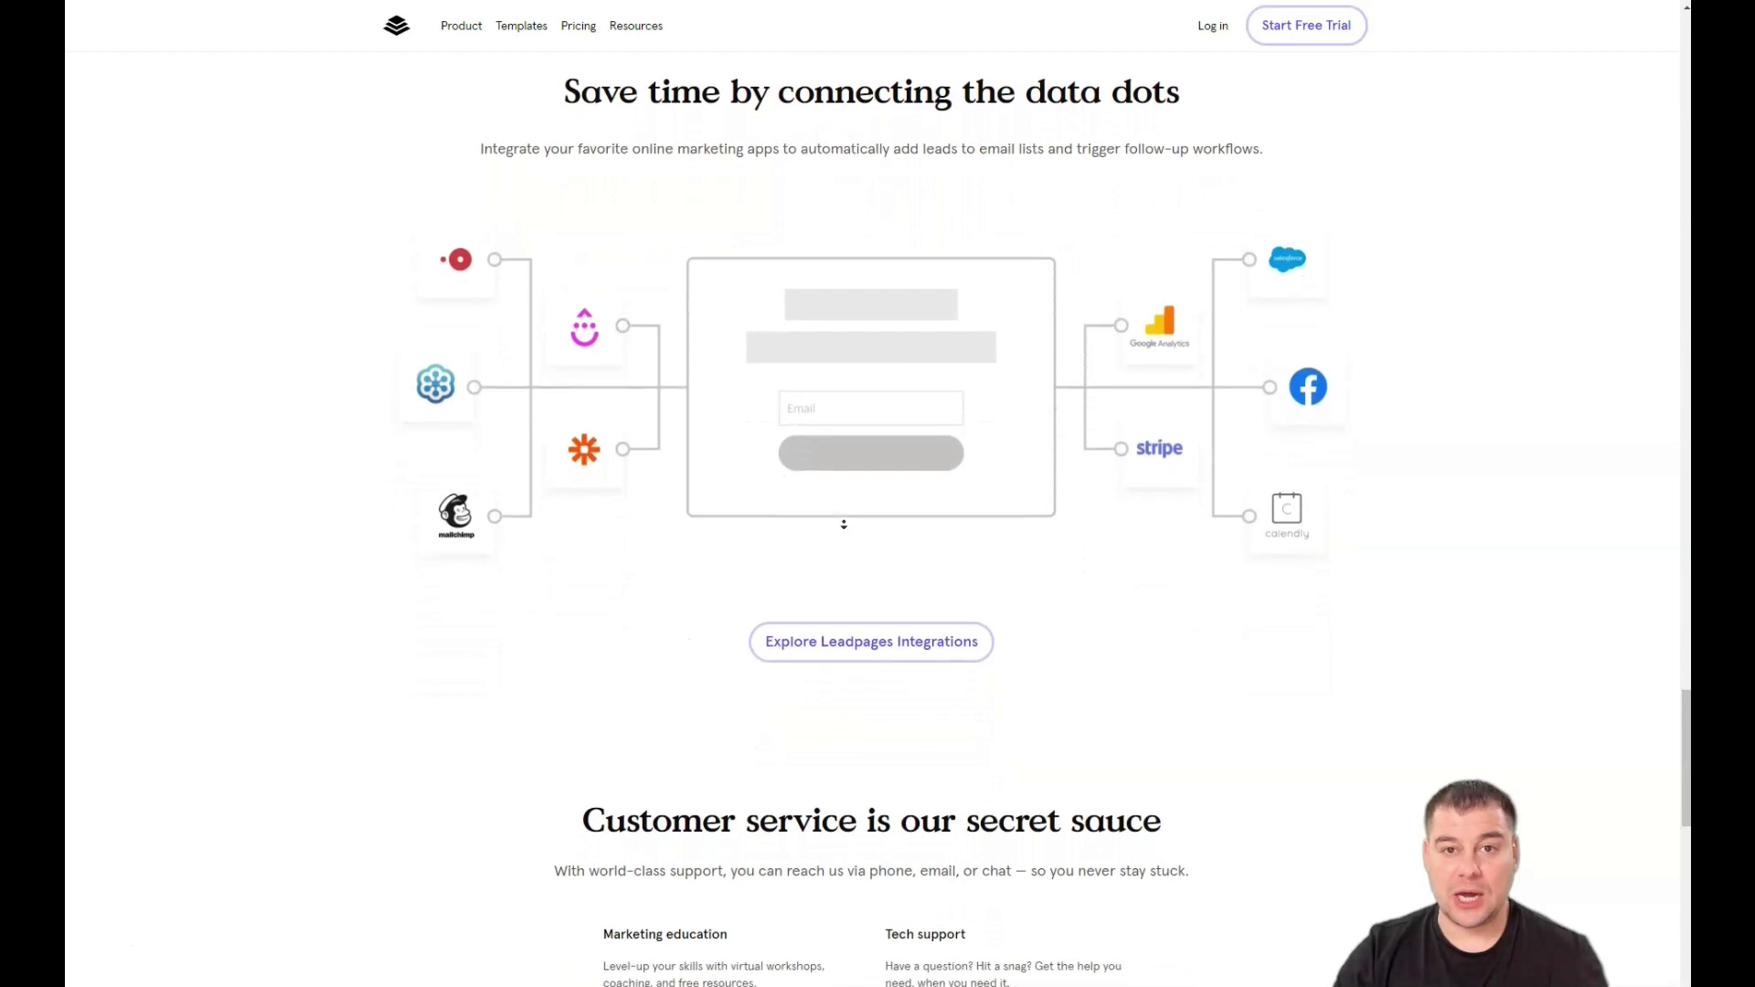
scroll(844, 524, down, 7)
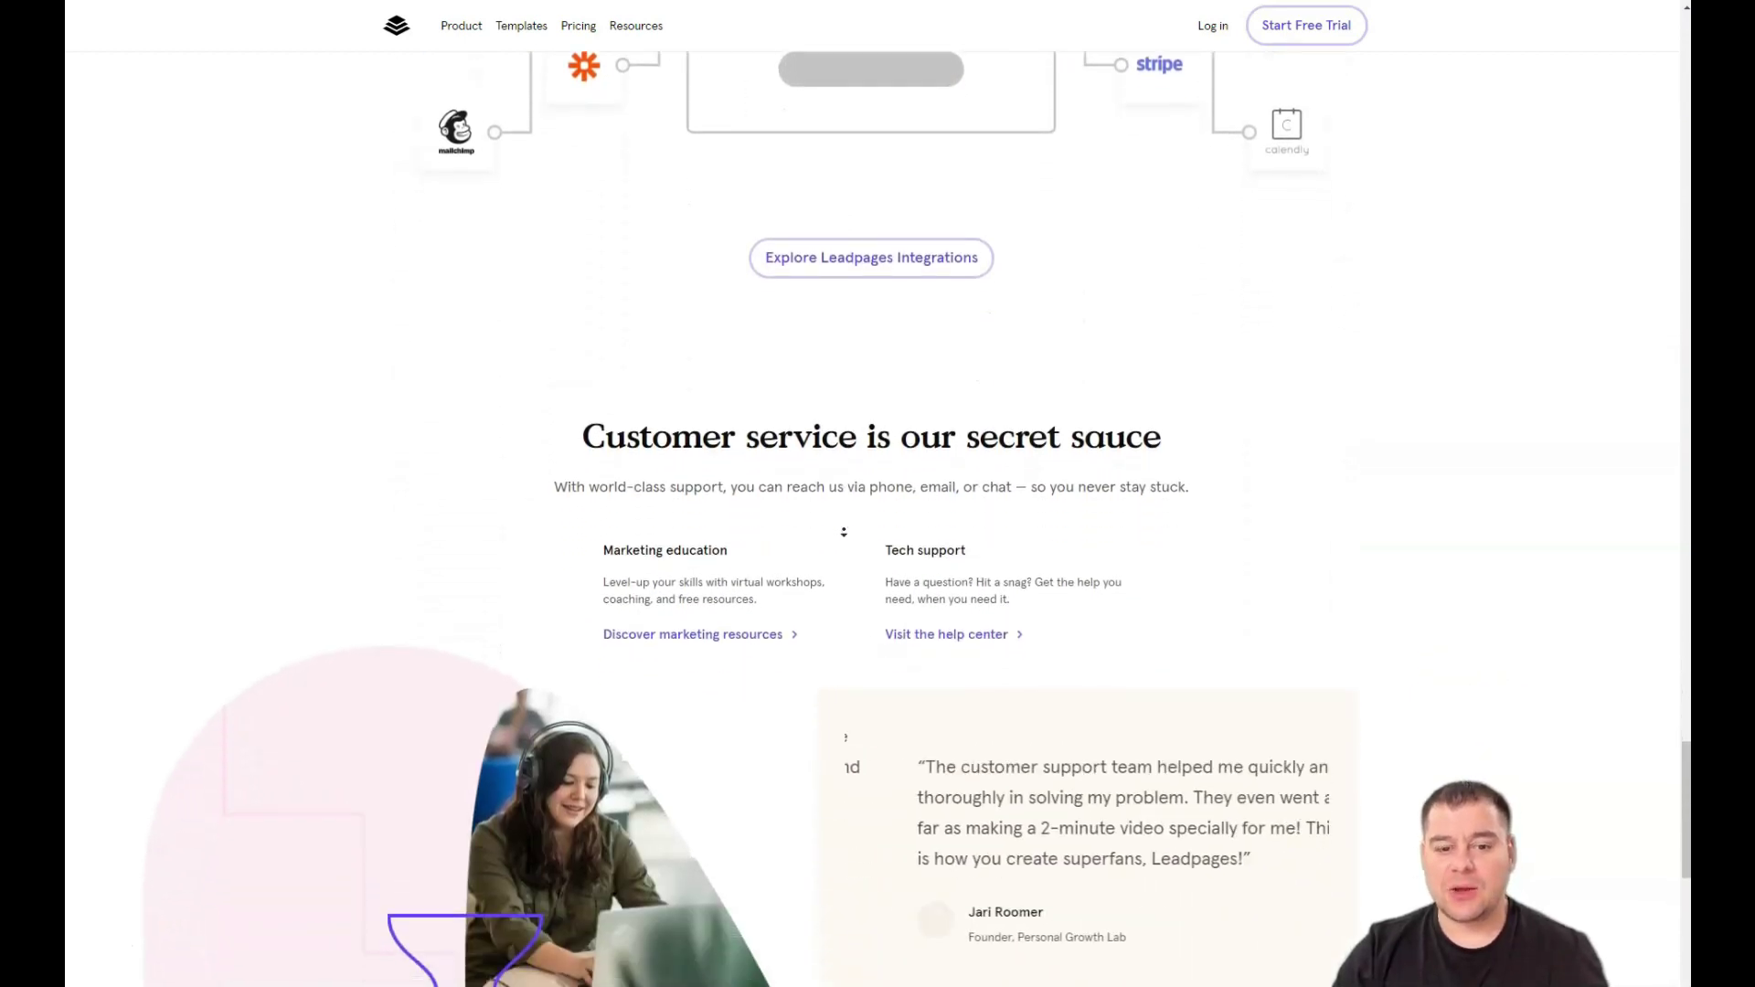
scroll(844, 532, down, 7)
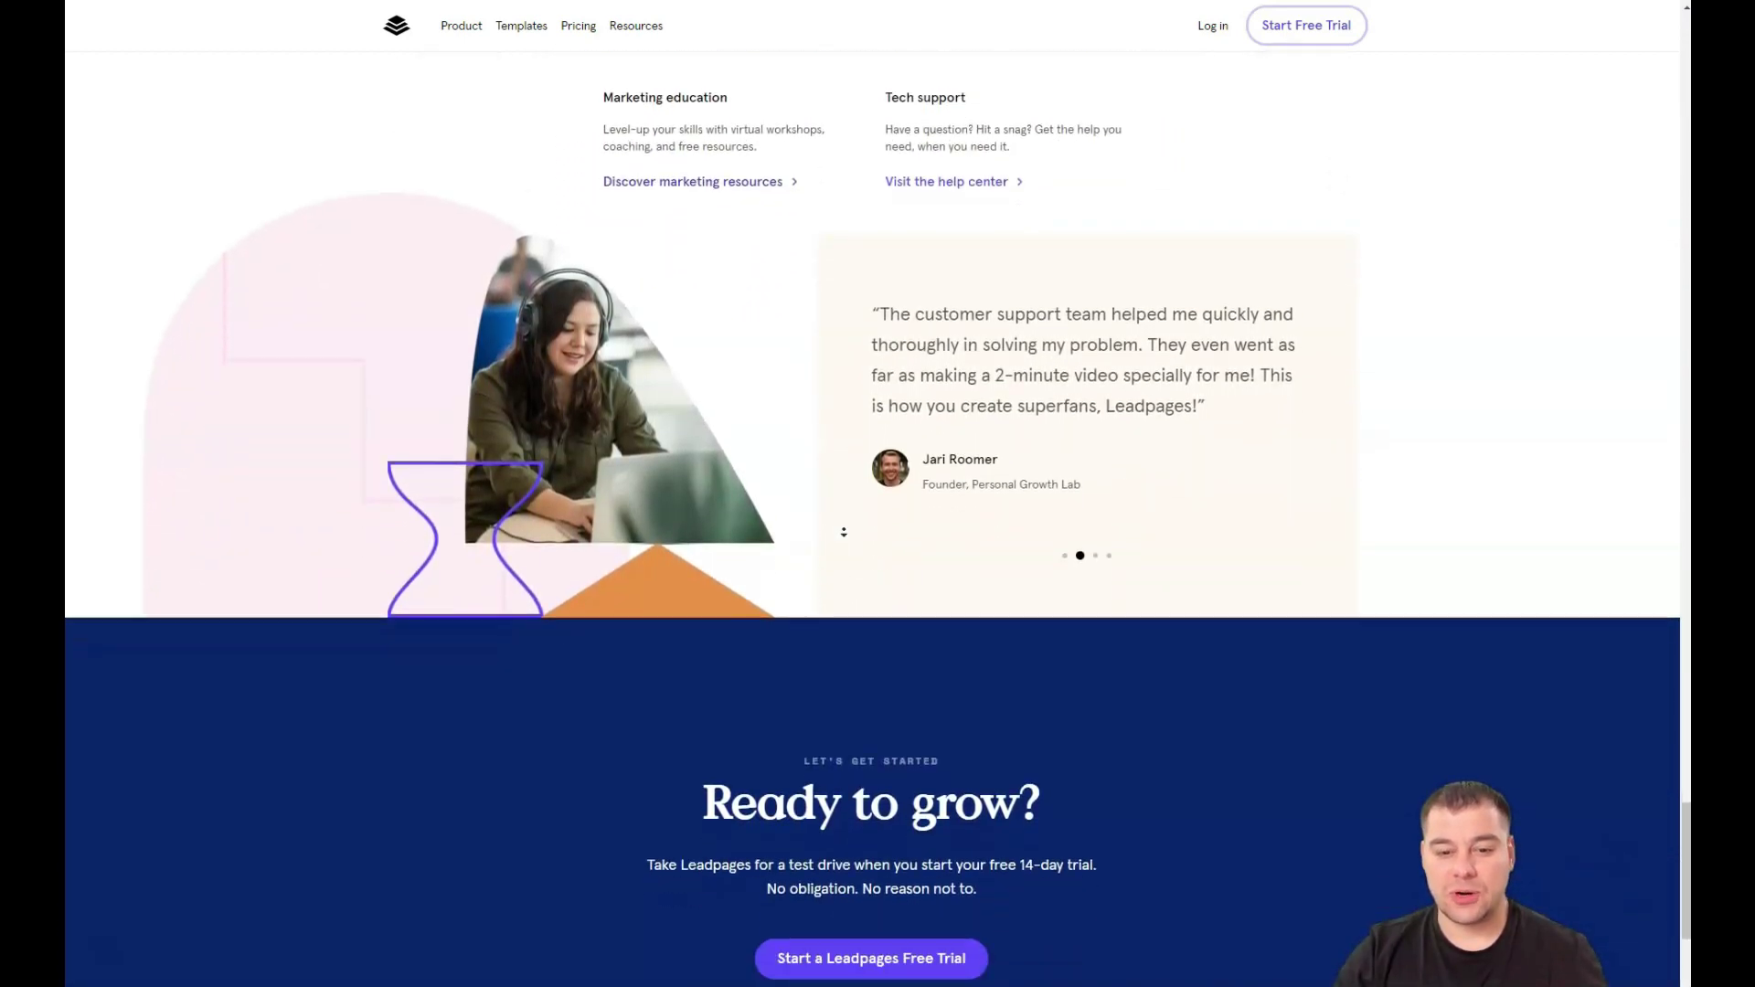
scroll(844, 532, down, 6)
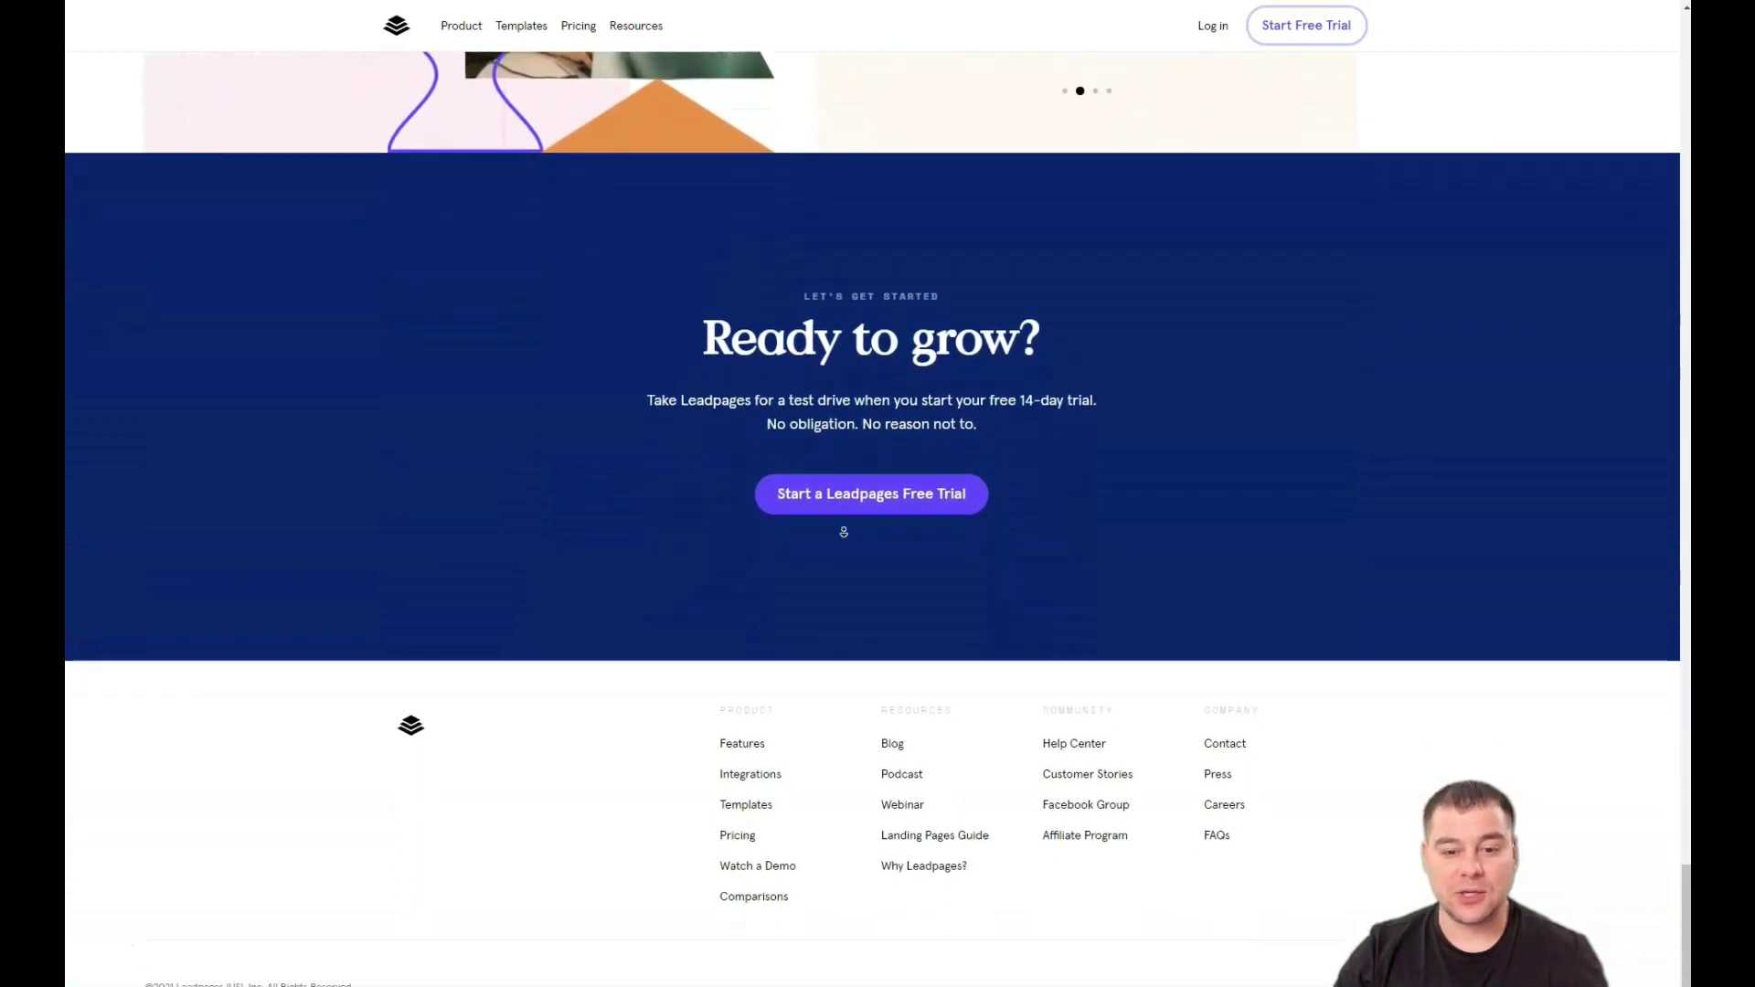
- Go back over the homepage sections from the footer up to the builder demo in the opening banner
scroll(841, 528, up, 17)
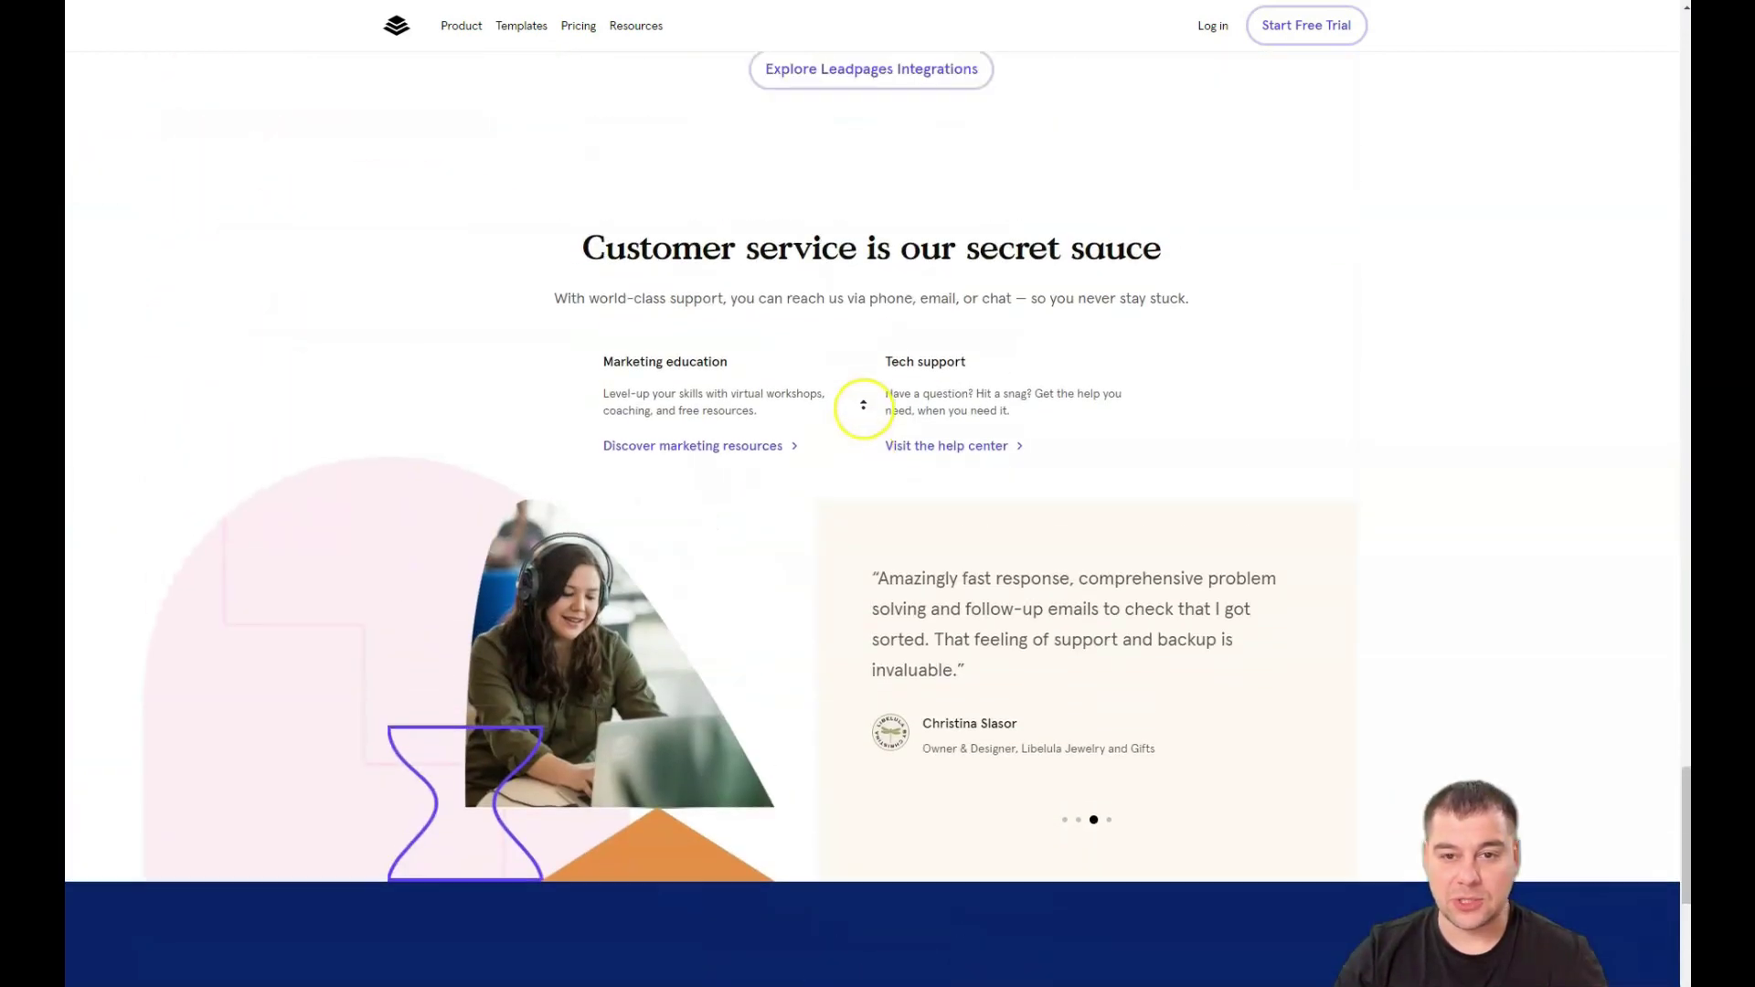
scroll(863, 408, up, 18)
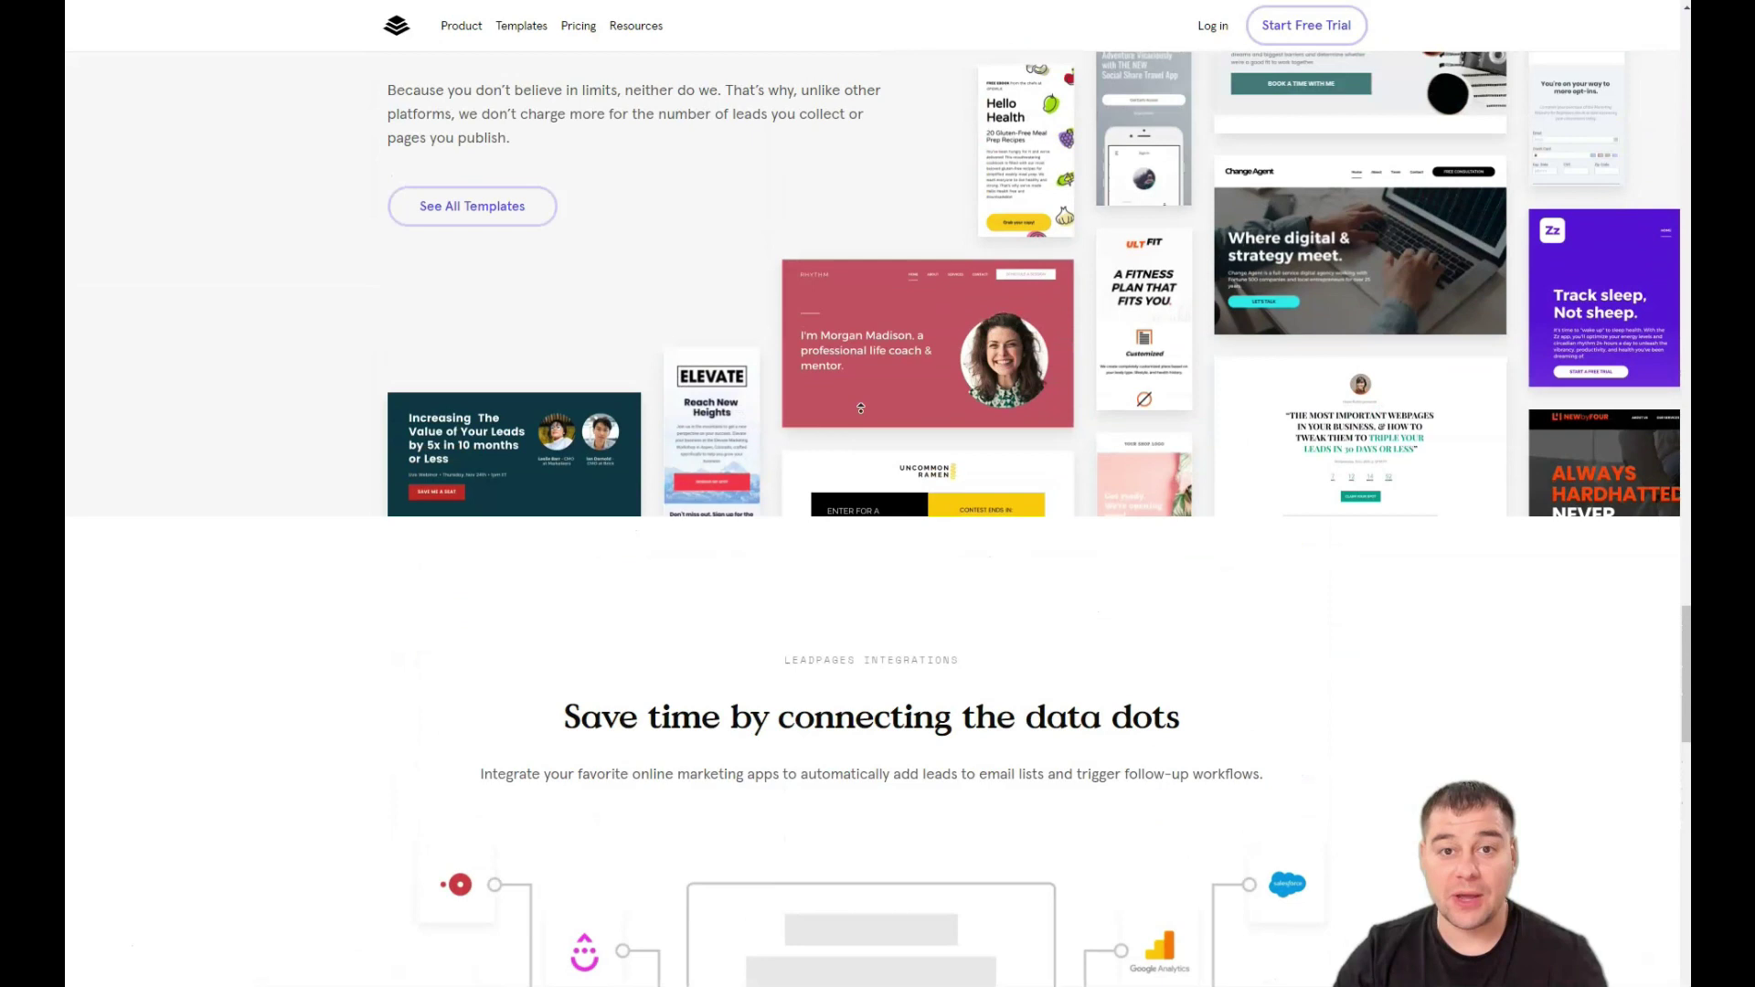
scroll(860, 405, up, 20)
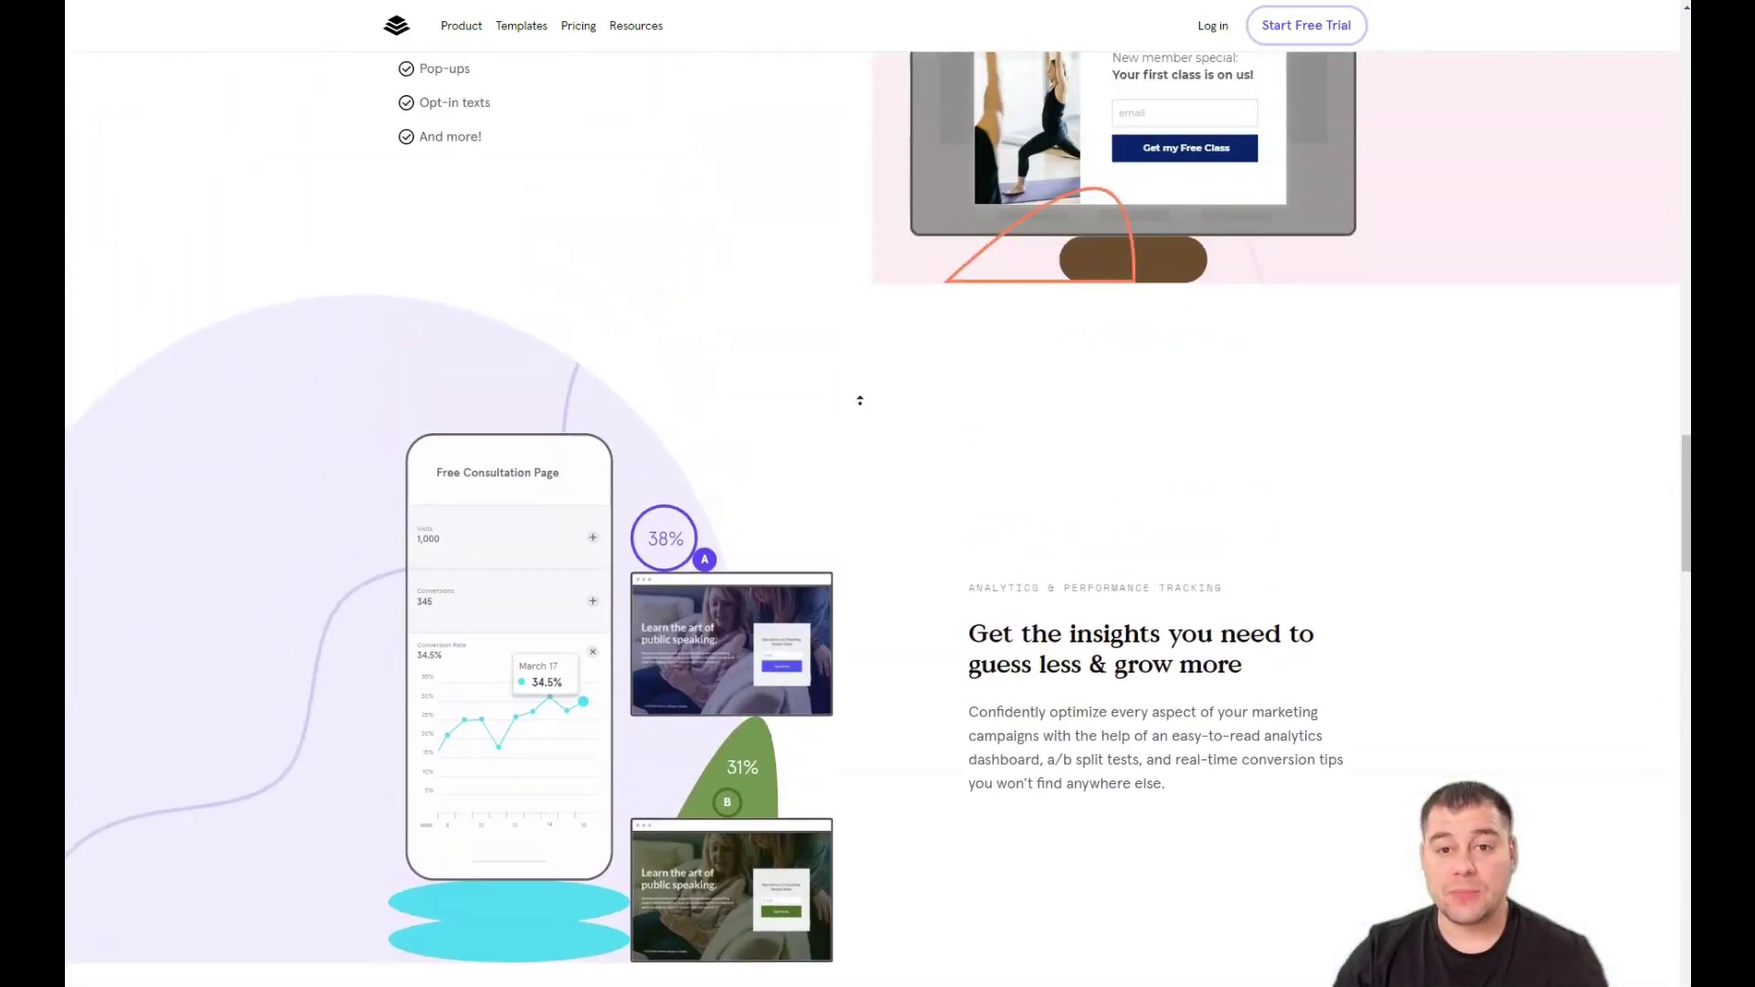
scroll(860, 402, up, 14)
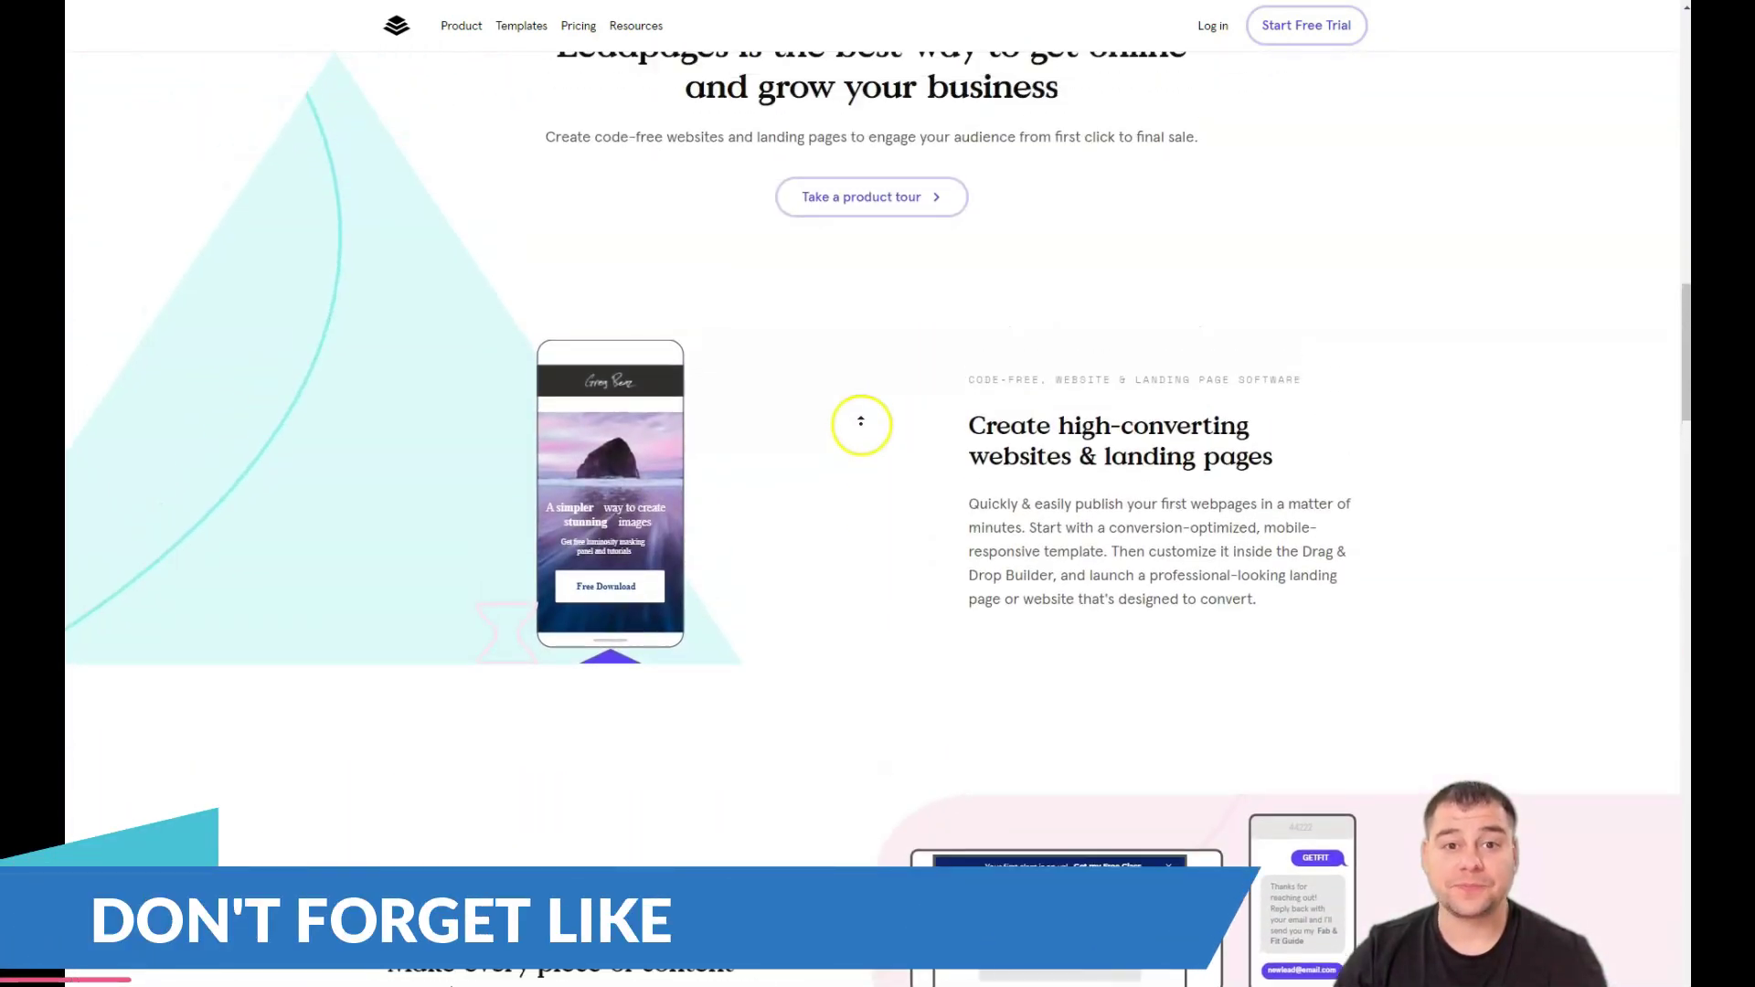
scroll(859, 427, up, 8)
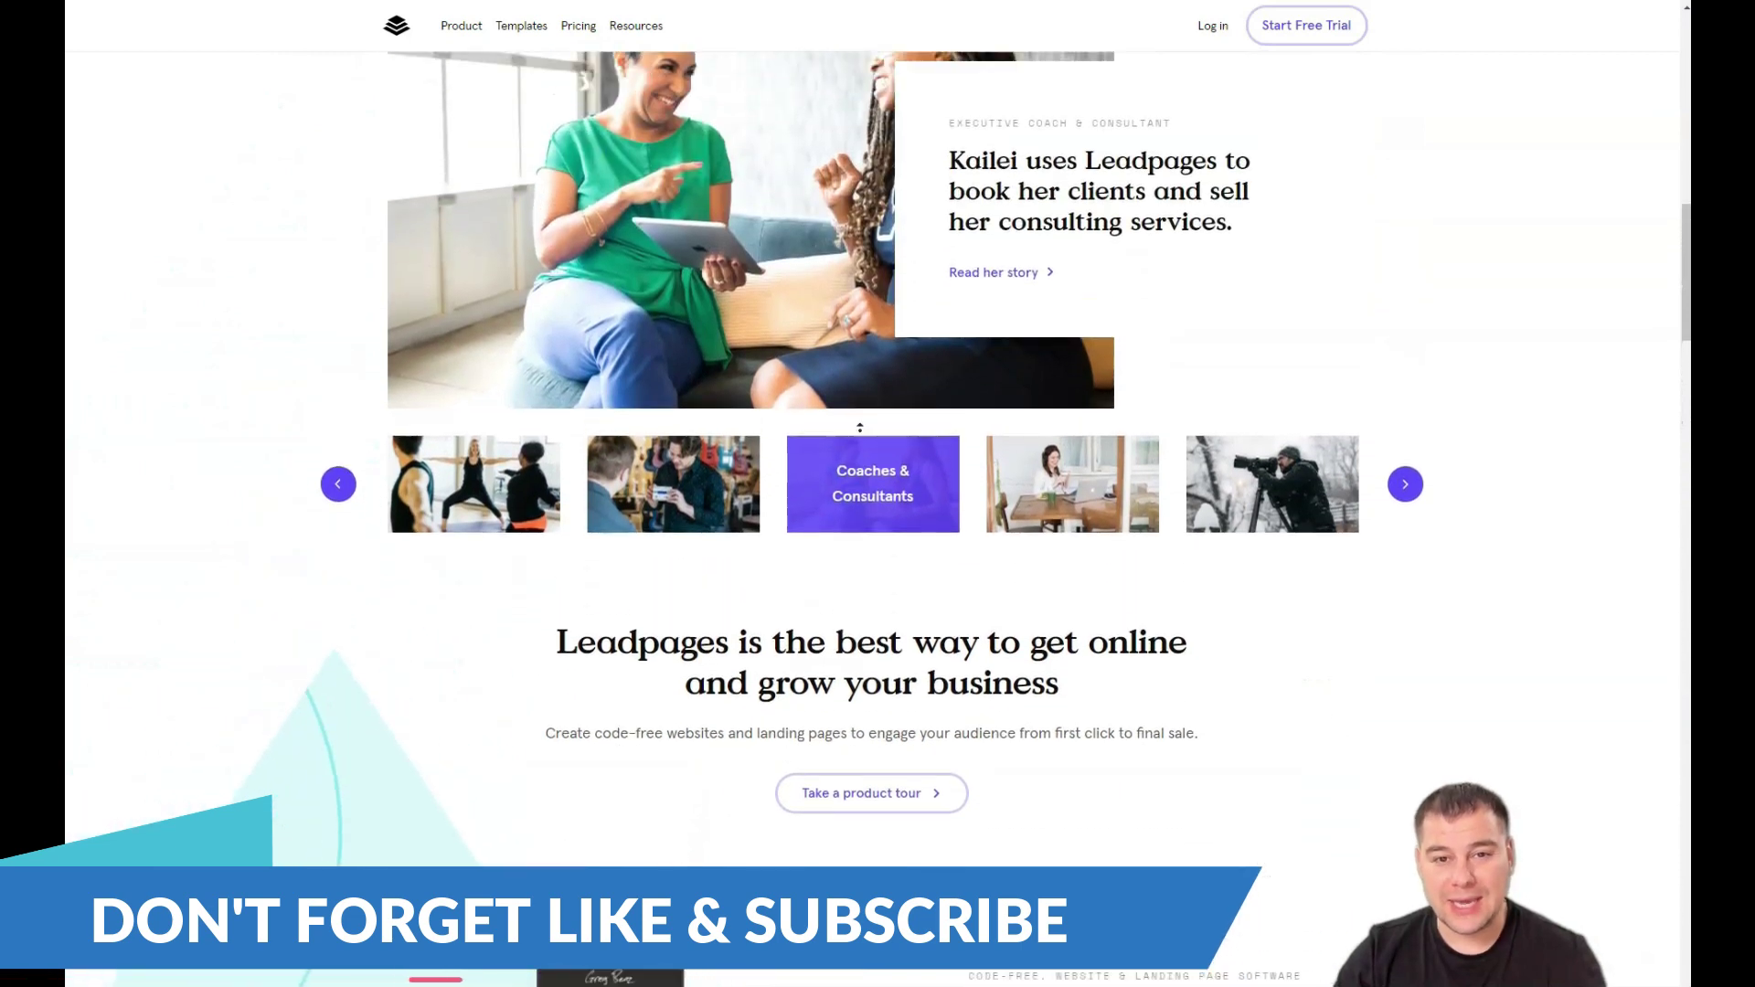
scroll(859, 427, up, 8)
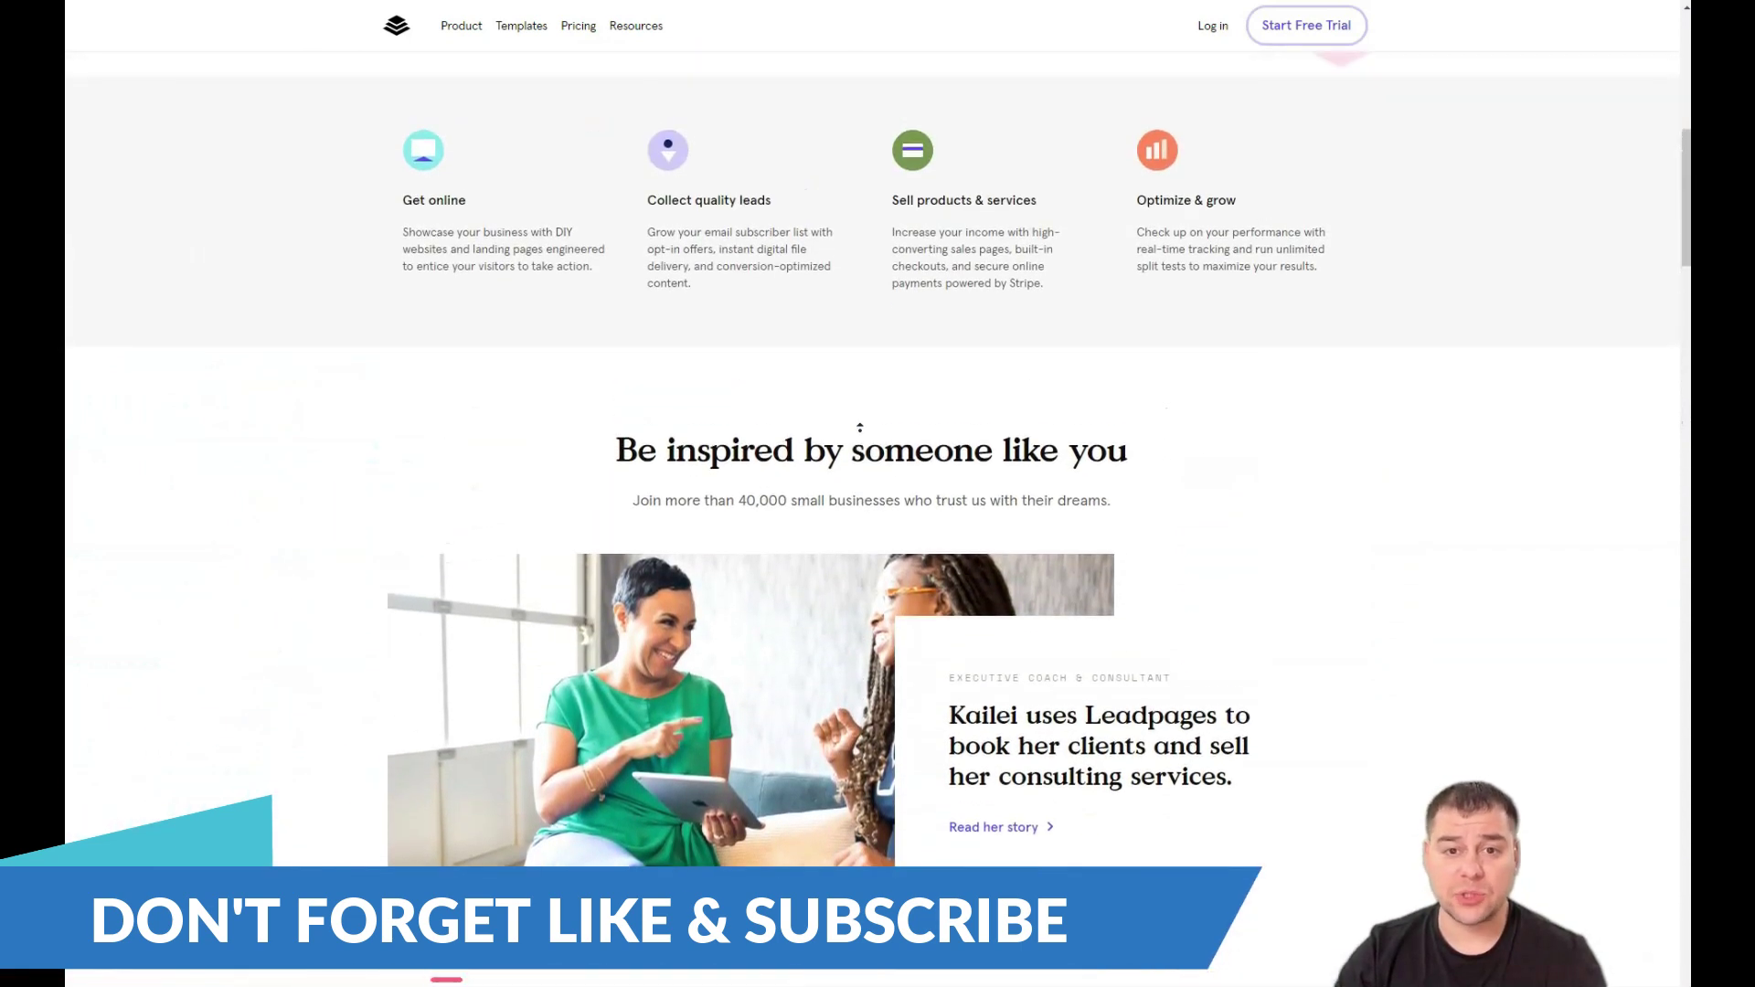
scroll(858, 428, up, 8)
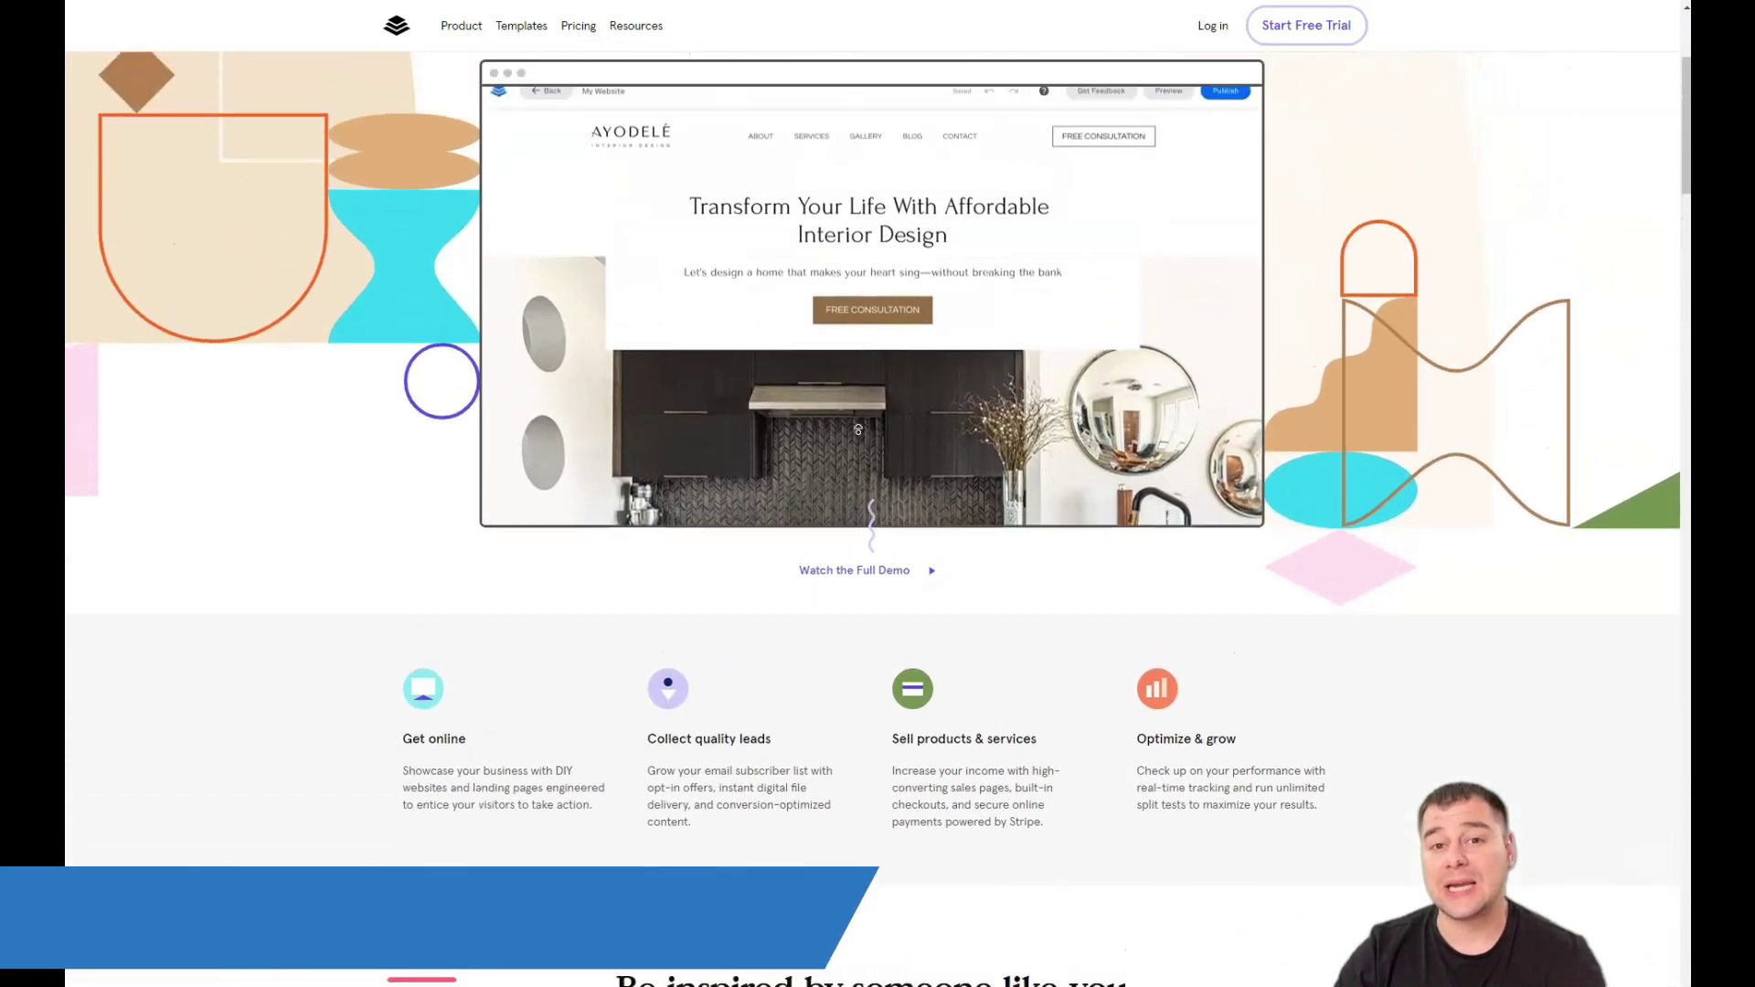
scroll(858, 429, up, 2)
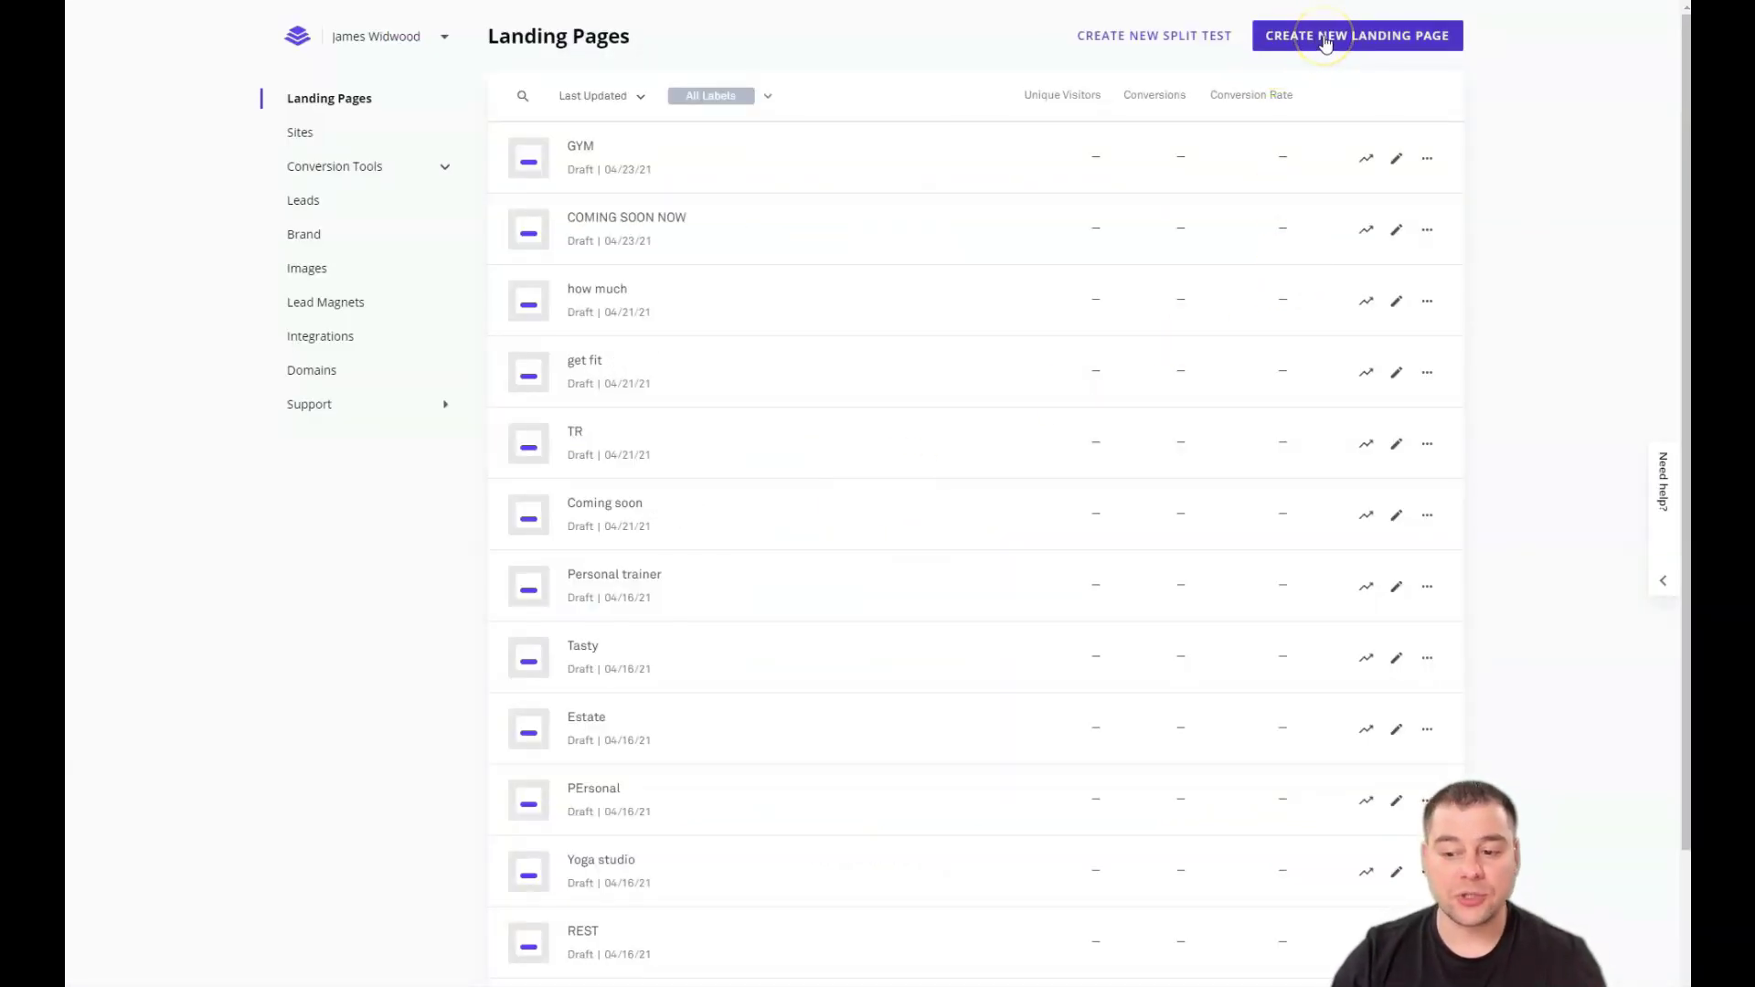
- Start creating a new landing page and browse the landing page template gallery
click(279, 134)
click(1283, 50)
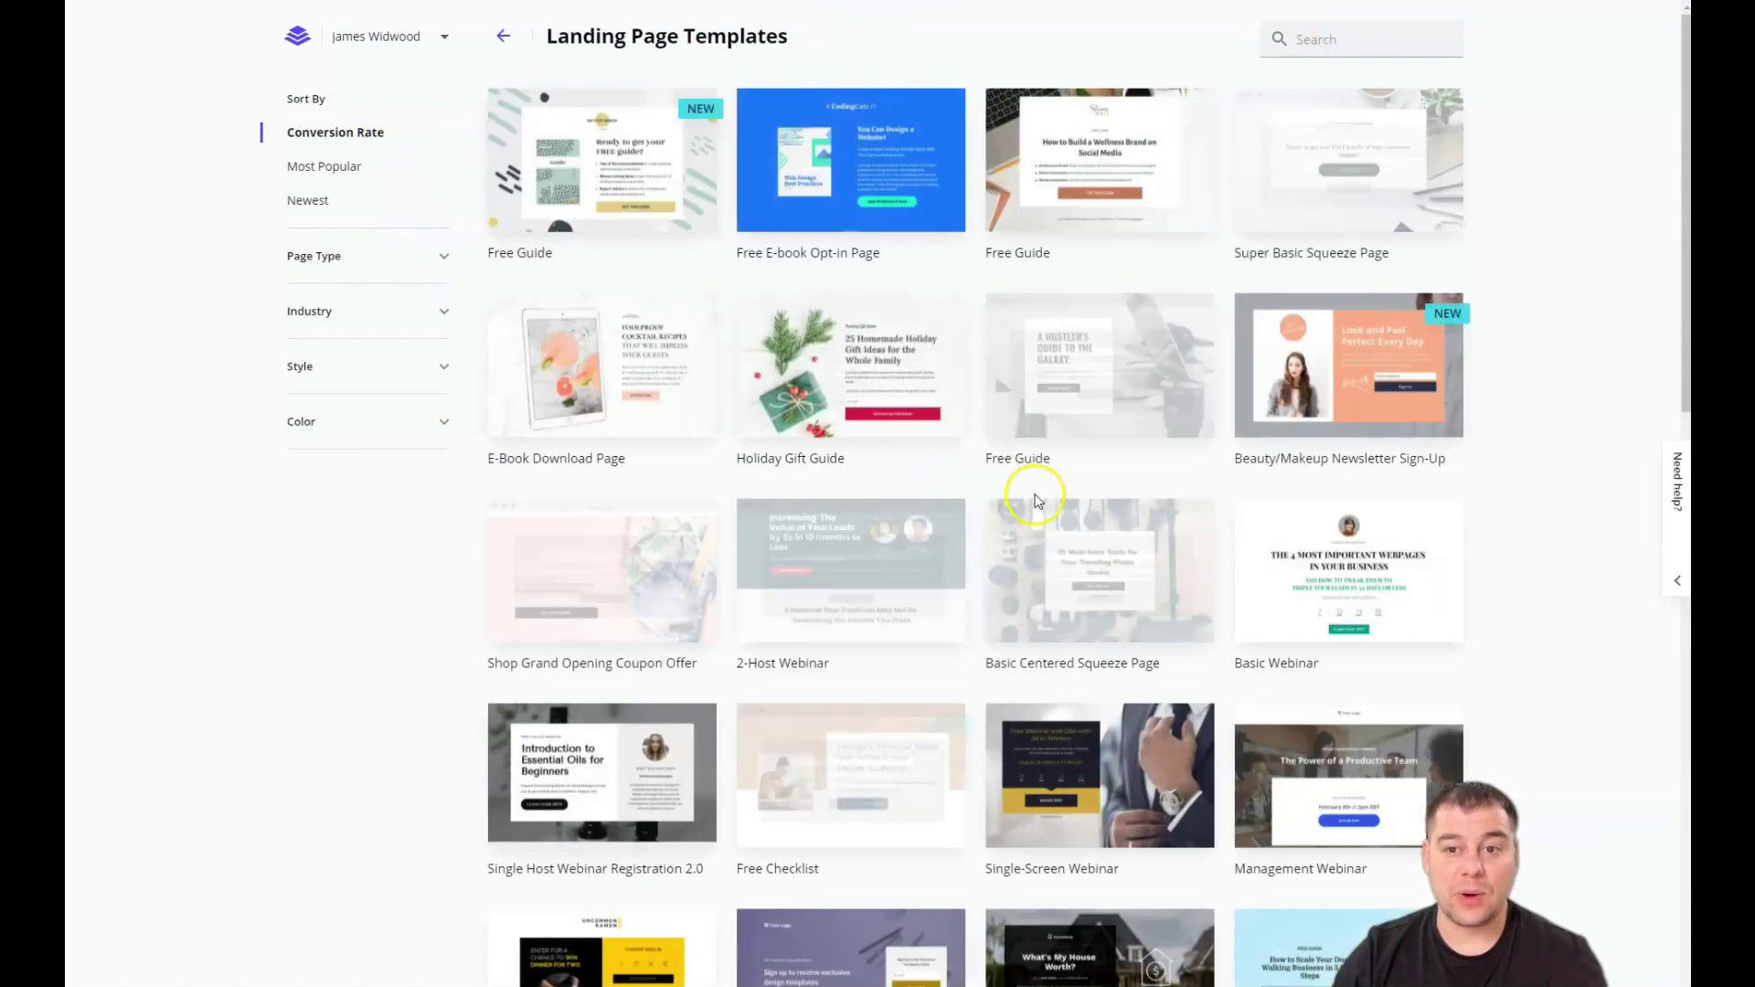
scroll(1029, 497, down, 3)
scroll(1030, 497, down, 8)
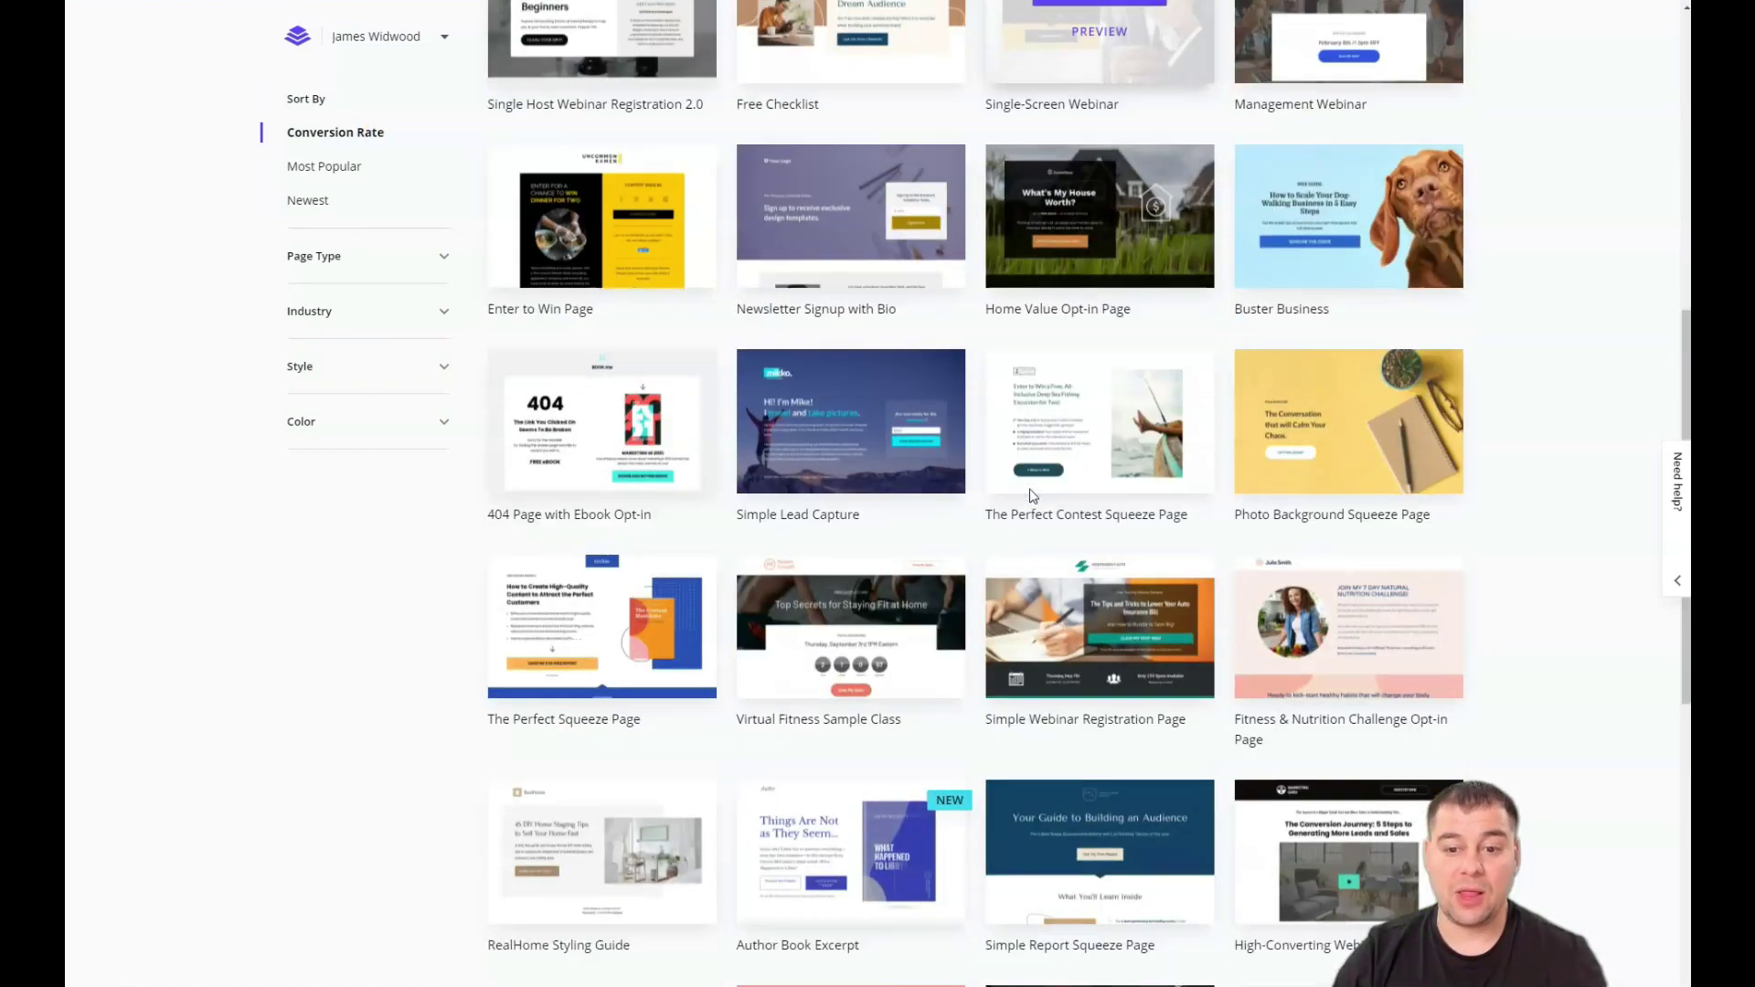
scroll(1031, 496, down, 3)
scroll(1033, 497, down, 8)
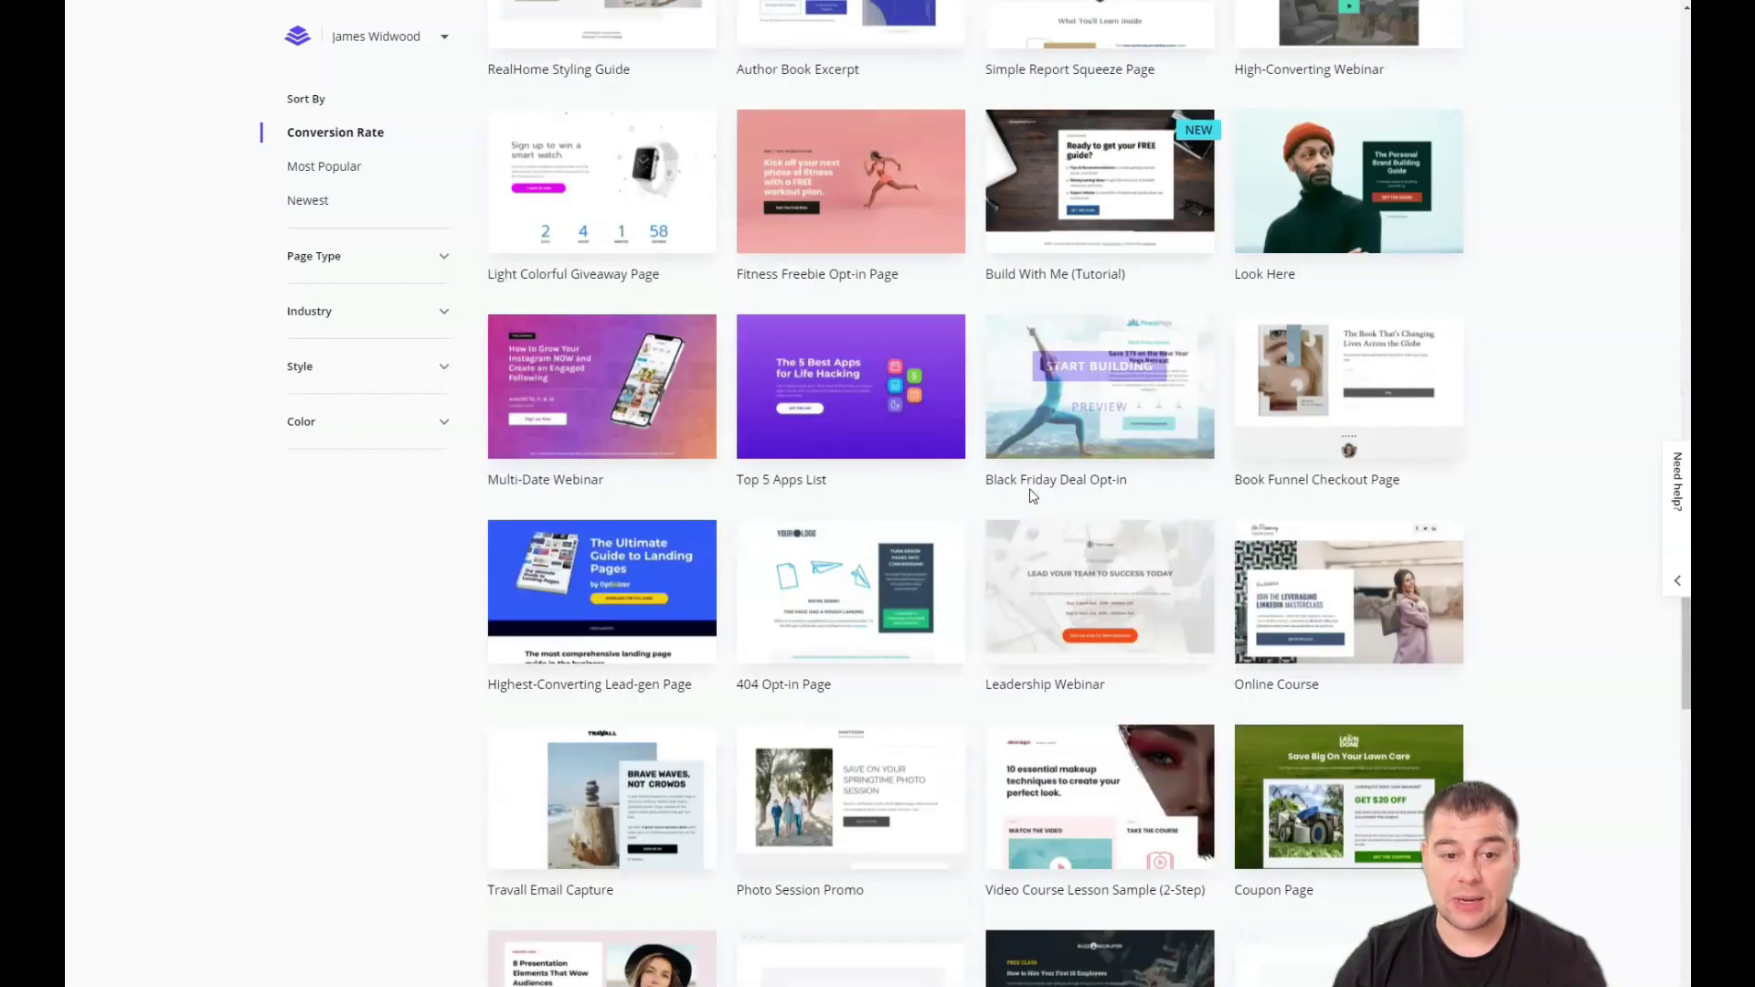
scroll(1033, 497, down, 4)
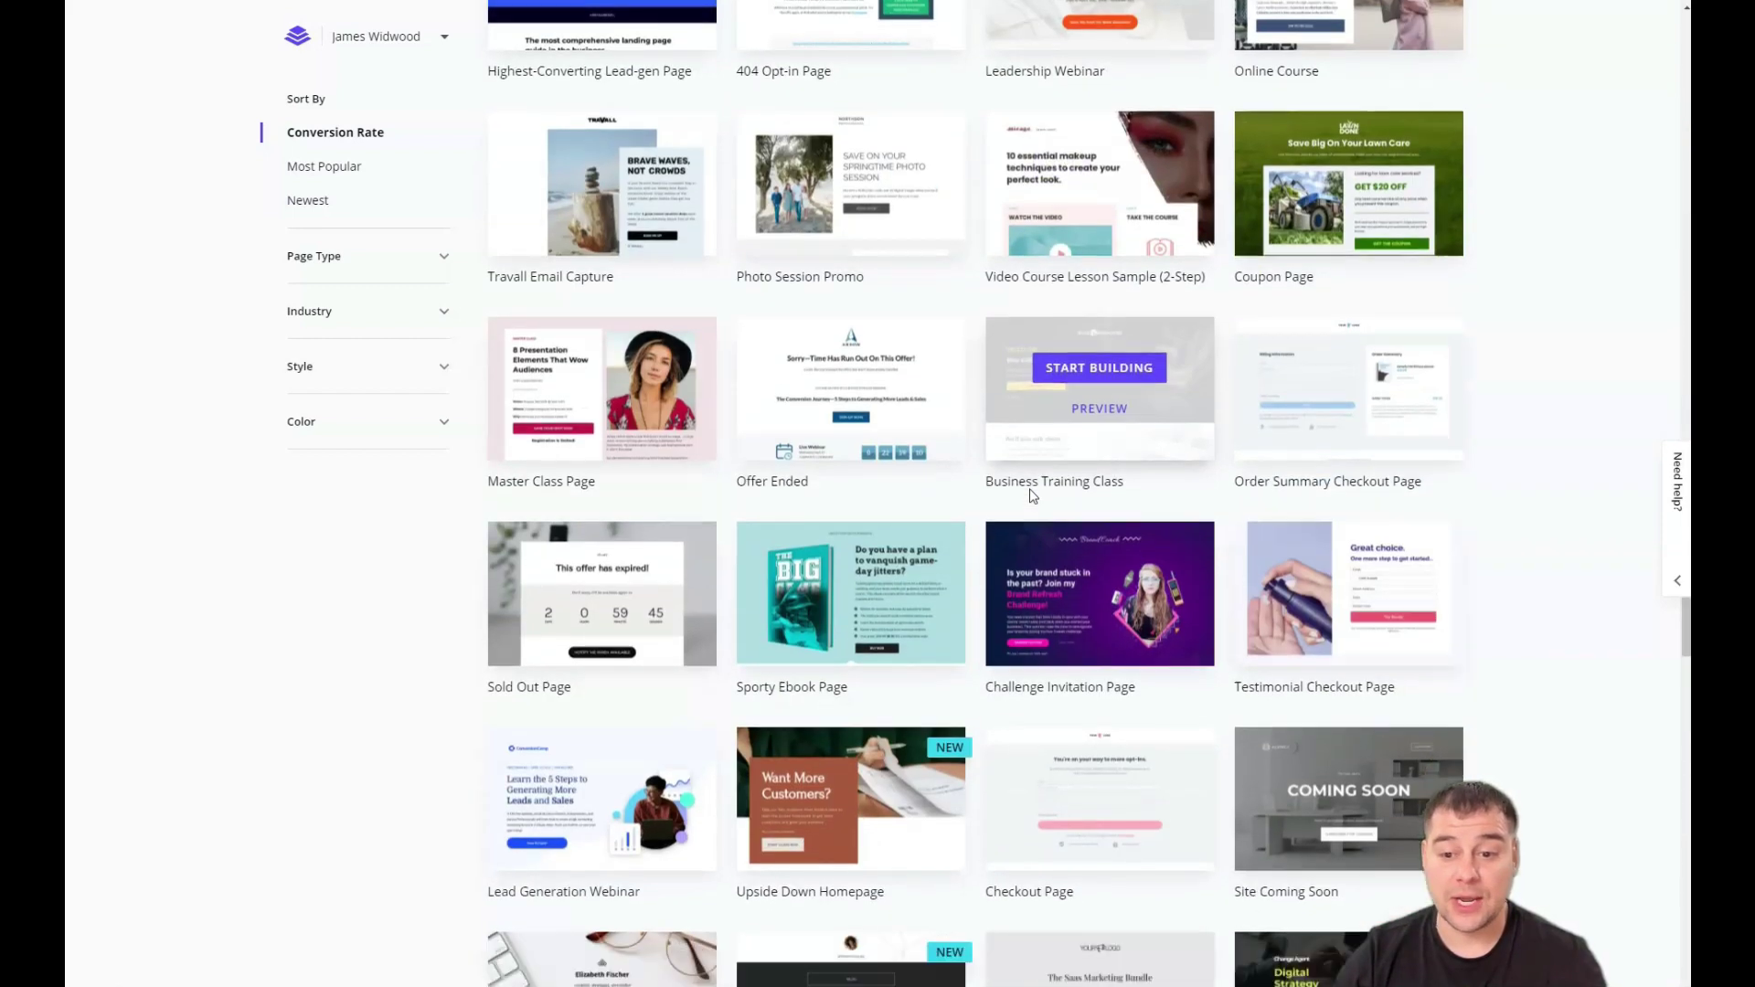
scroll(1031, 497, down, 5)
scroll(1030, 497, up, 20)
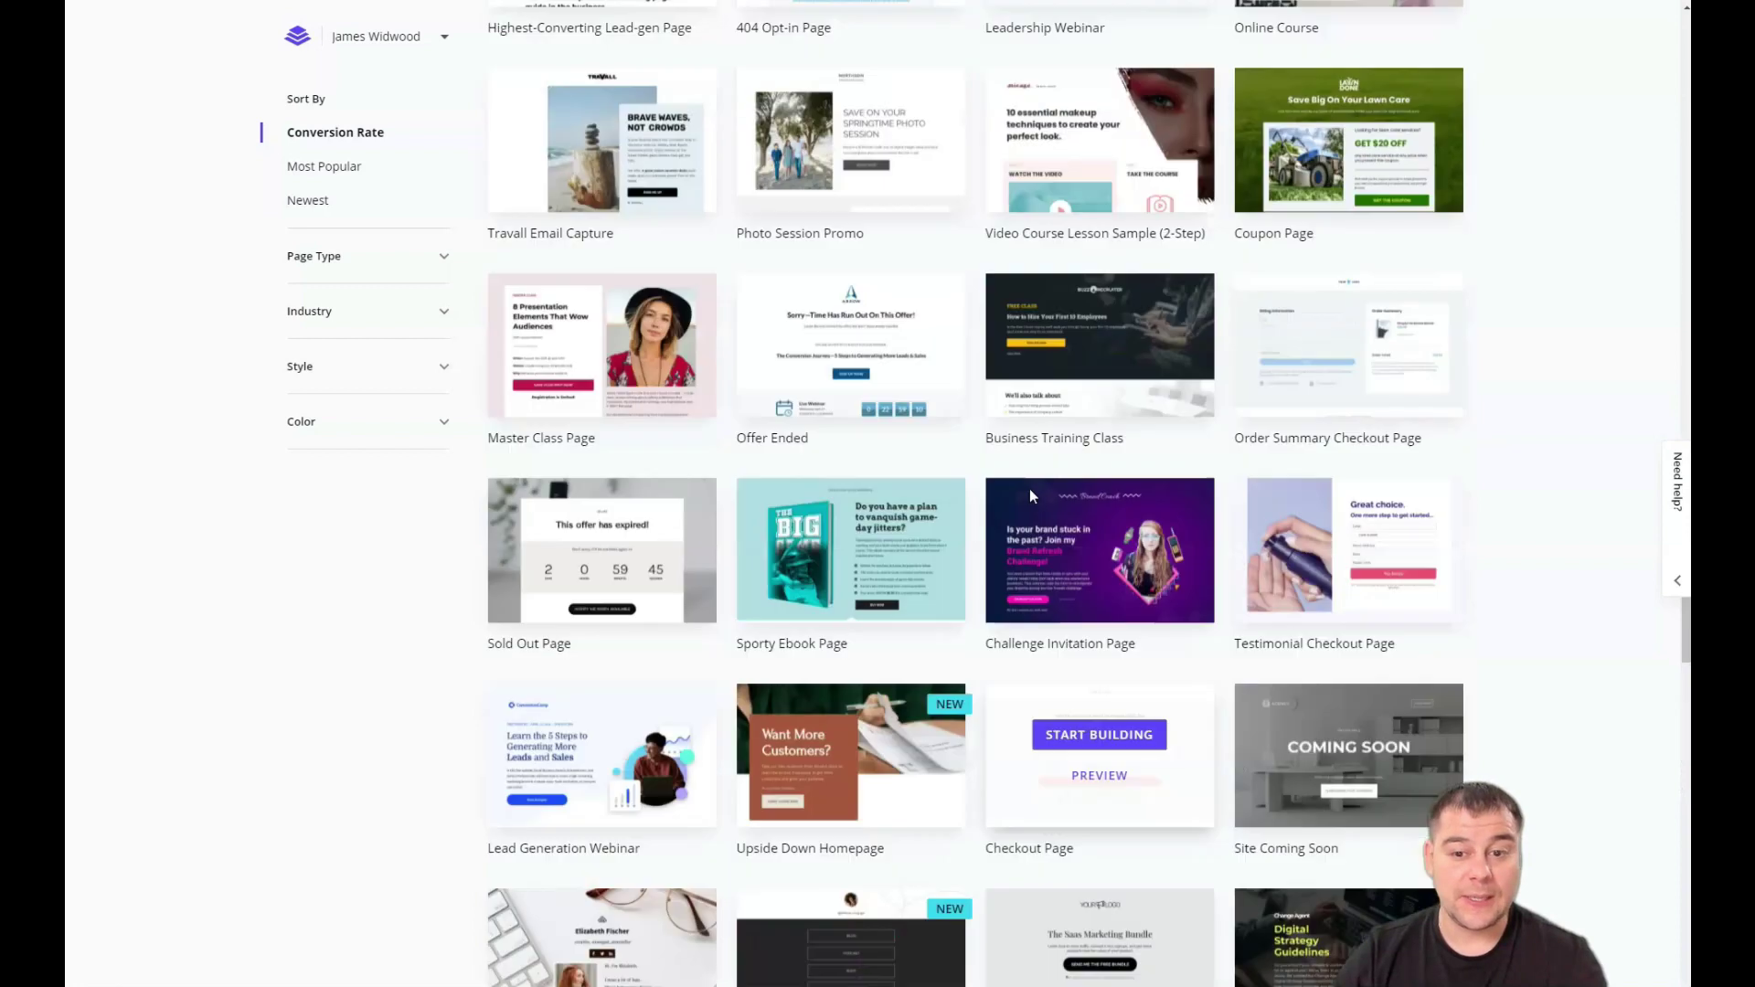
- Examine the Page Type and Industry filter categories of the landing page template gallery
scroll(472, 281, up, 4)
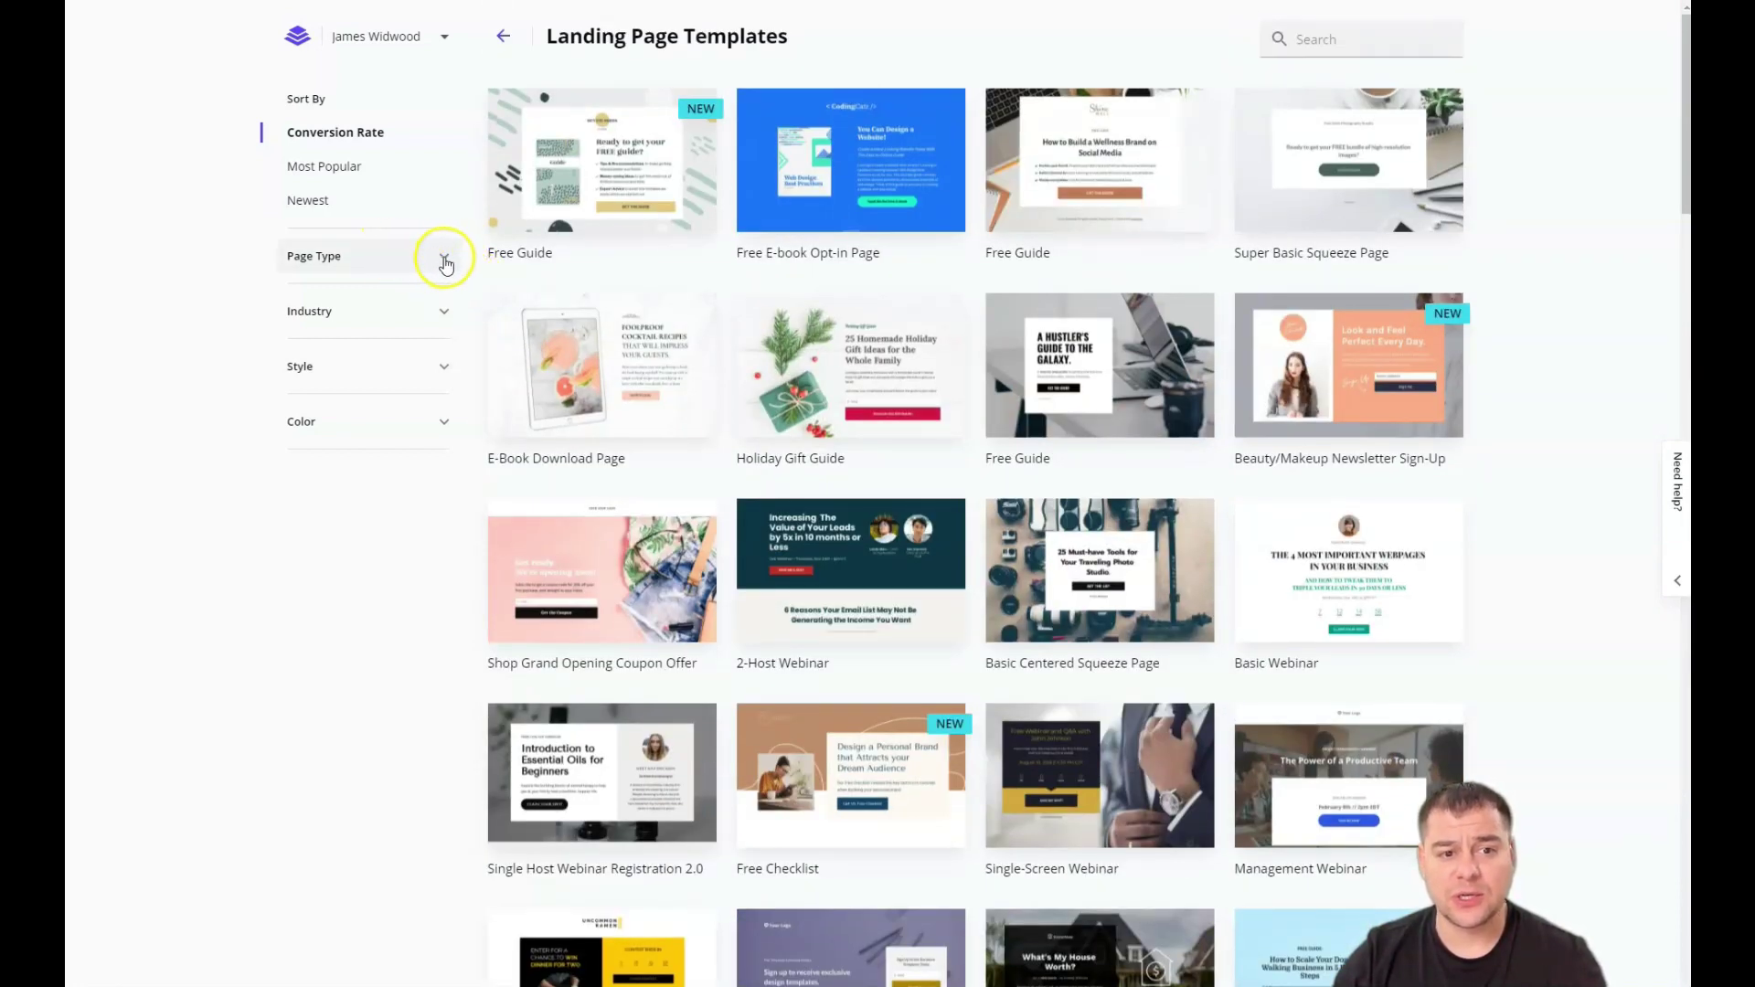
click(445, 261)
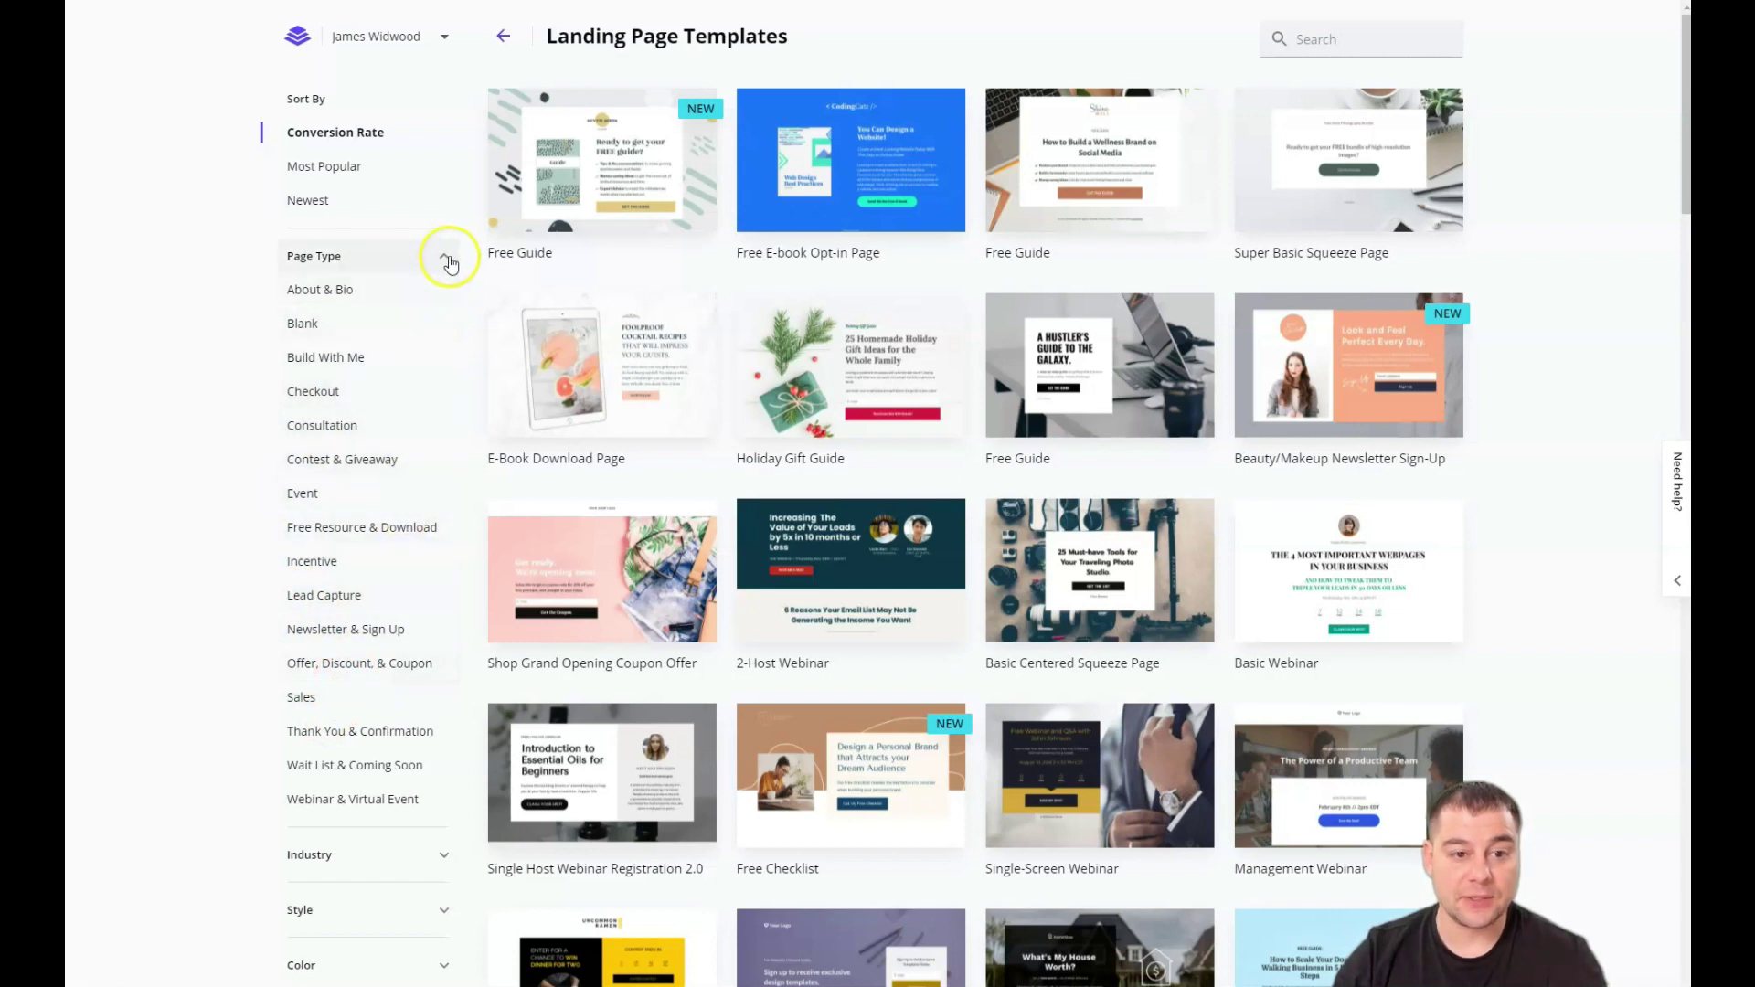
click(445, 256)
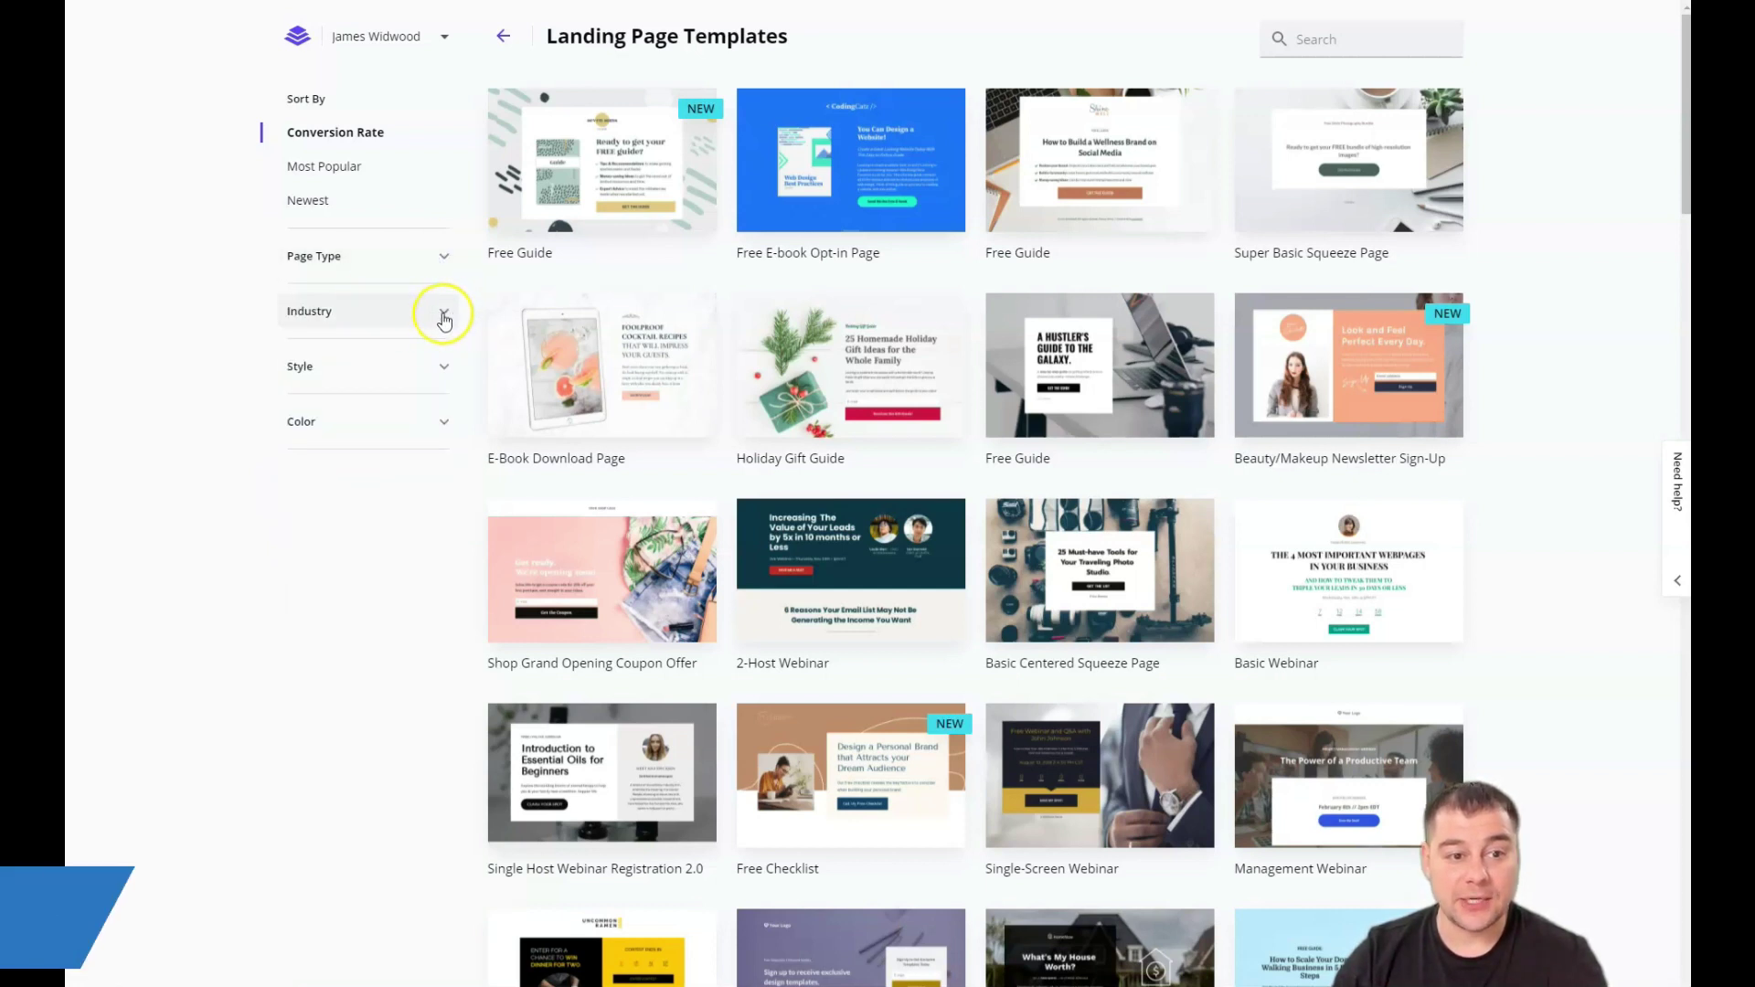
click(440, 317)
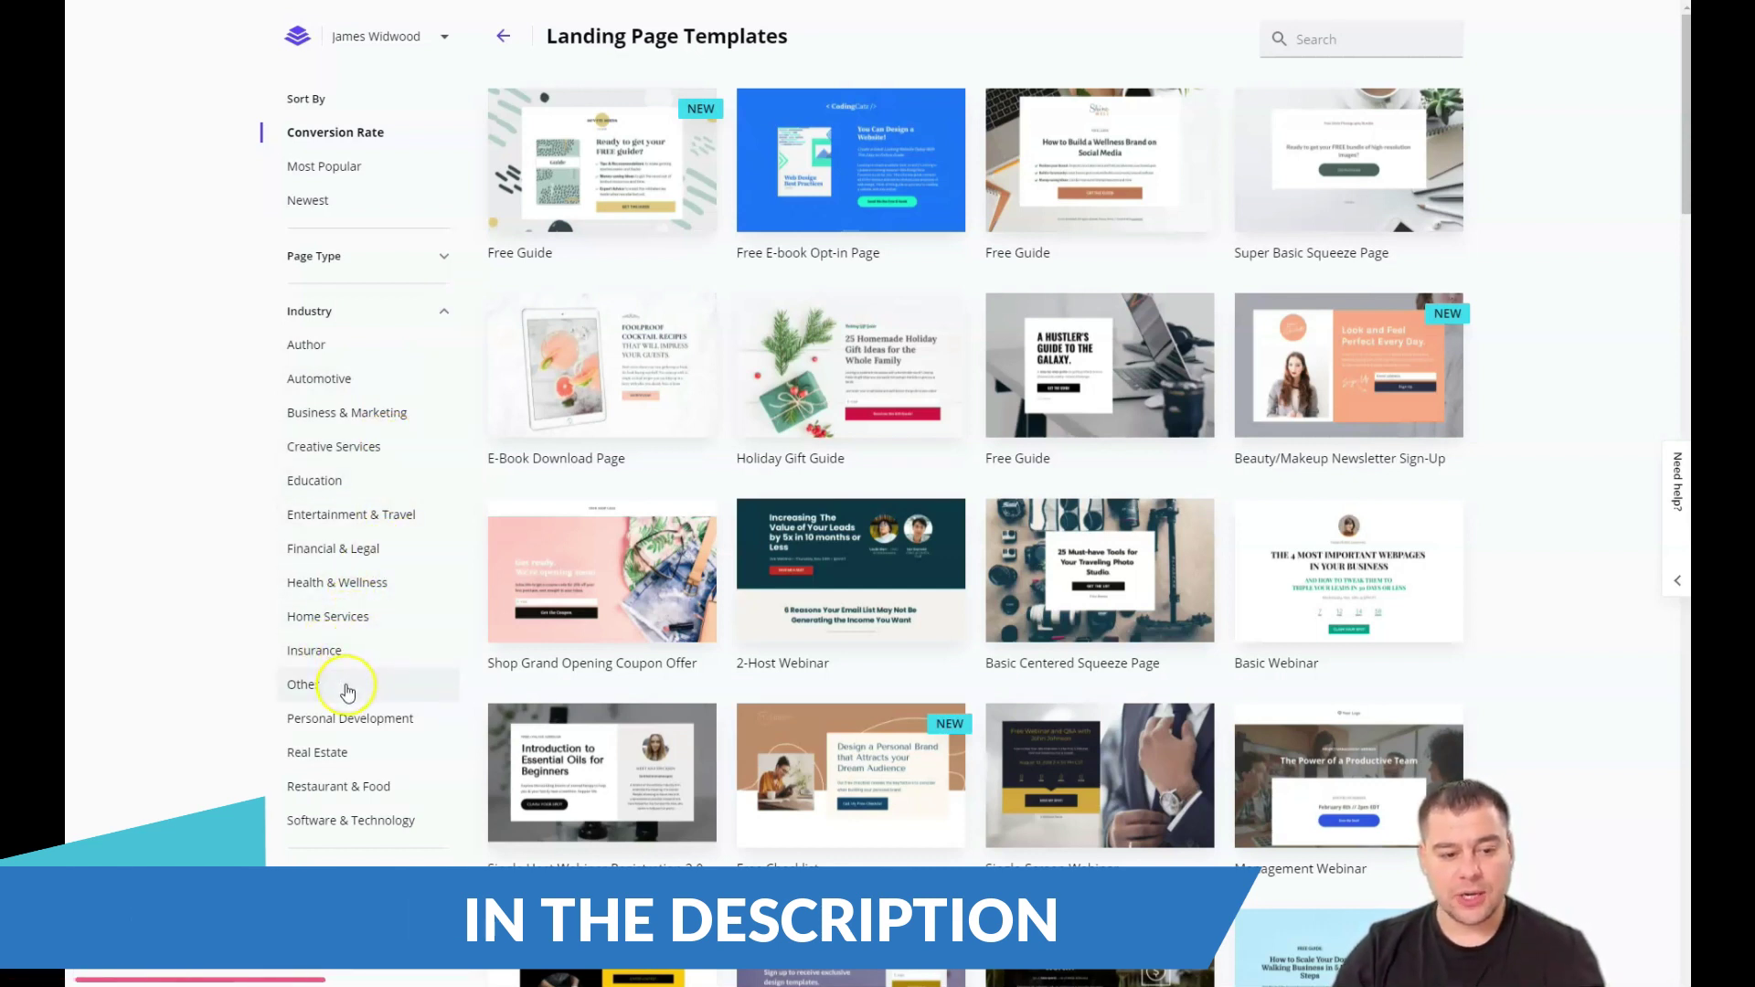
click(444, 317)
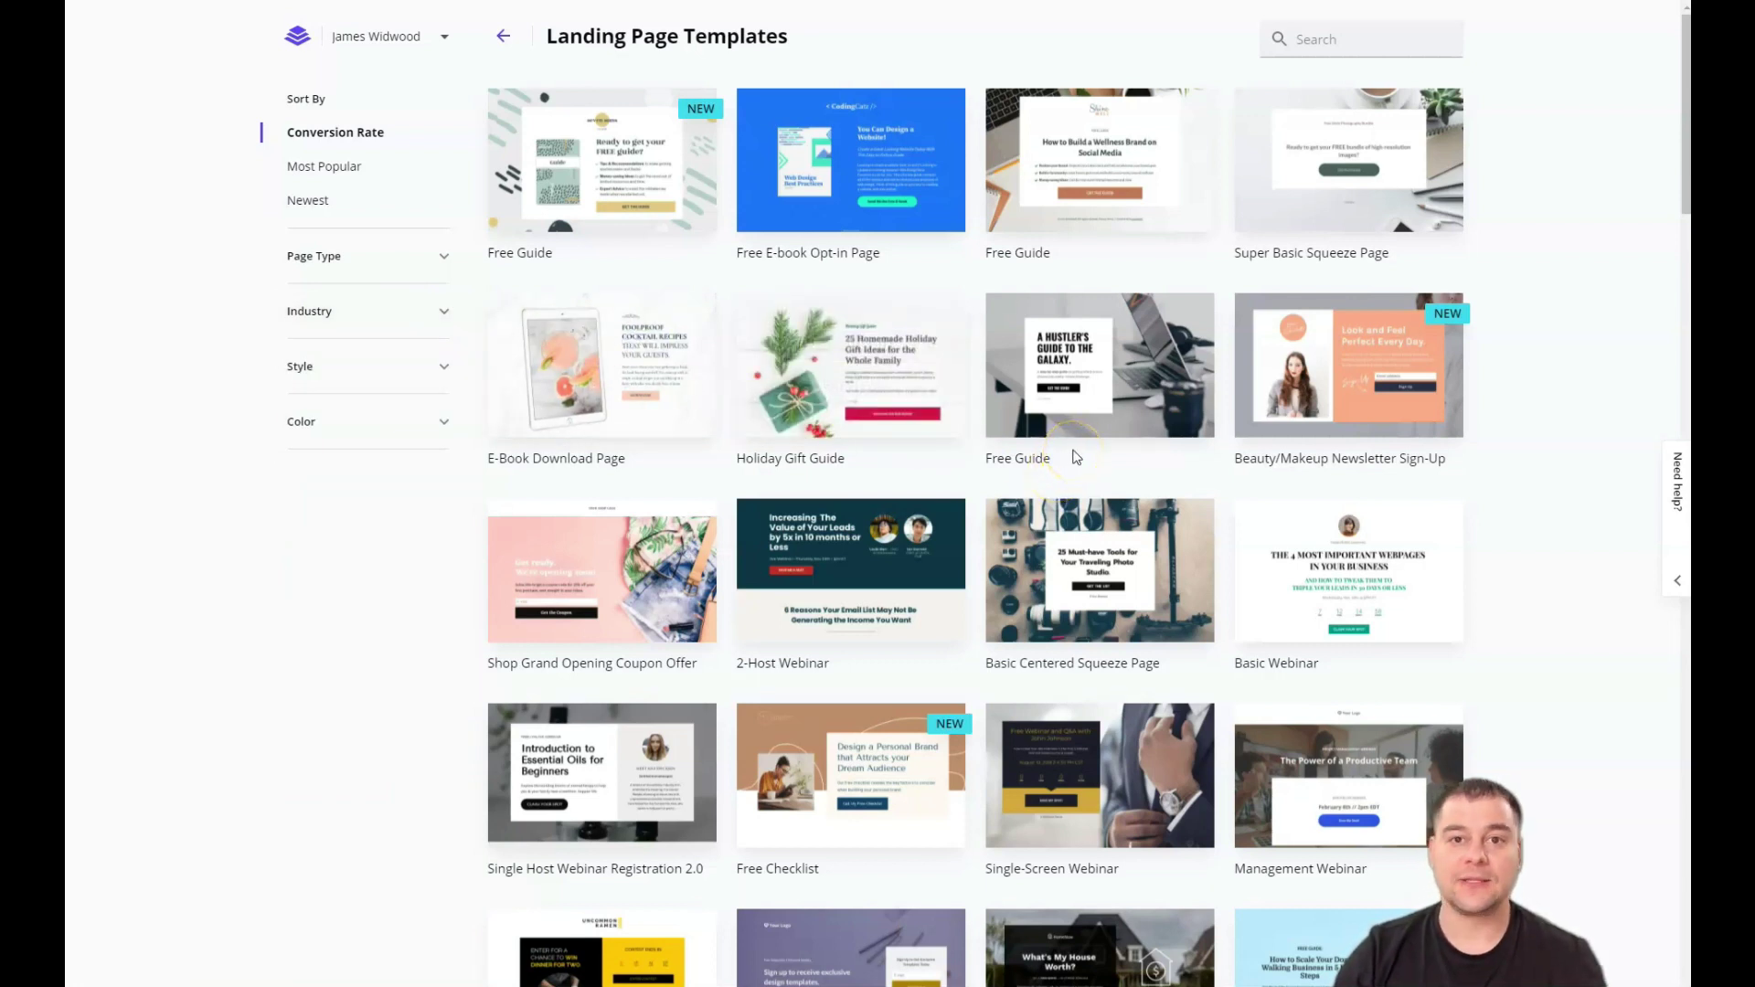
- Start building a page from the Fitness Freebie Opt-in Page template and name it "Gide"
mouse_move(1121, 406)
scroll(1123, 412, down, 5)
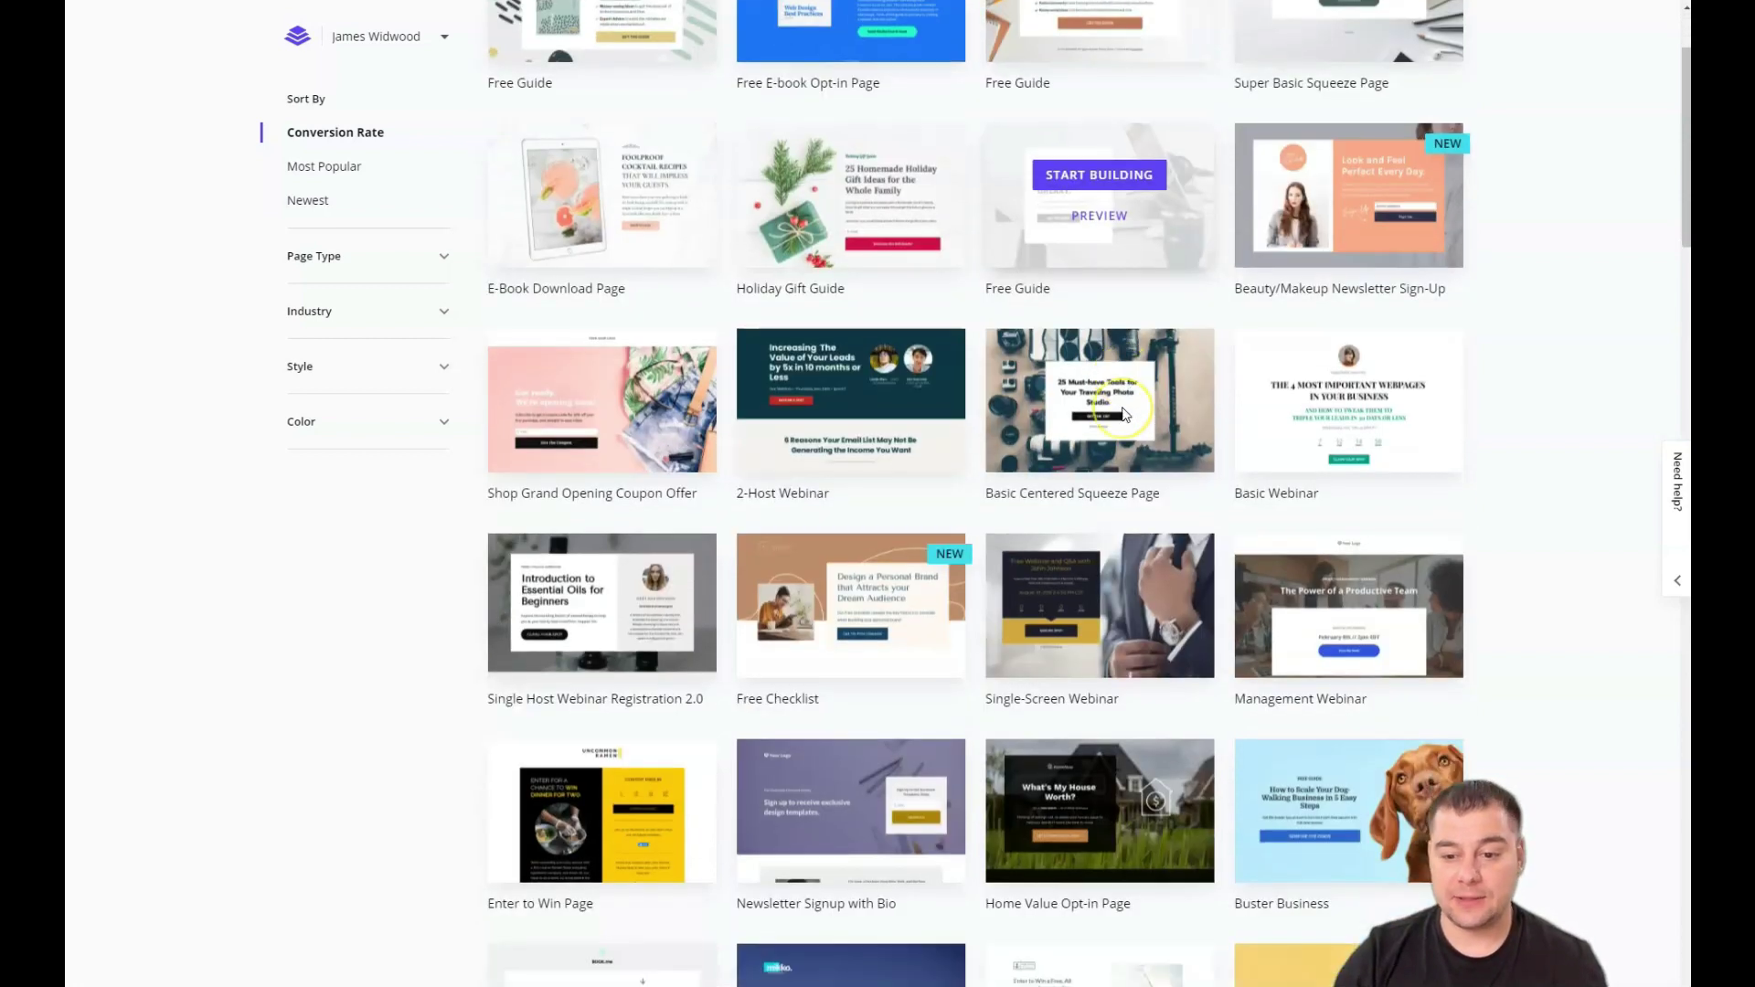
scroll(1123, 413, down, 2)
scroll(1123, 417, down, 2)
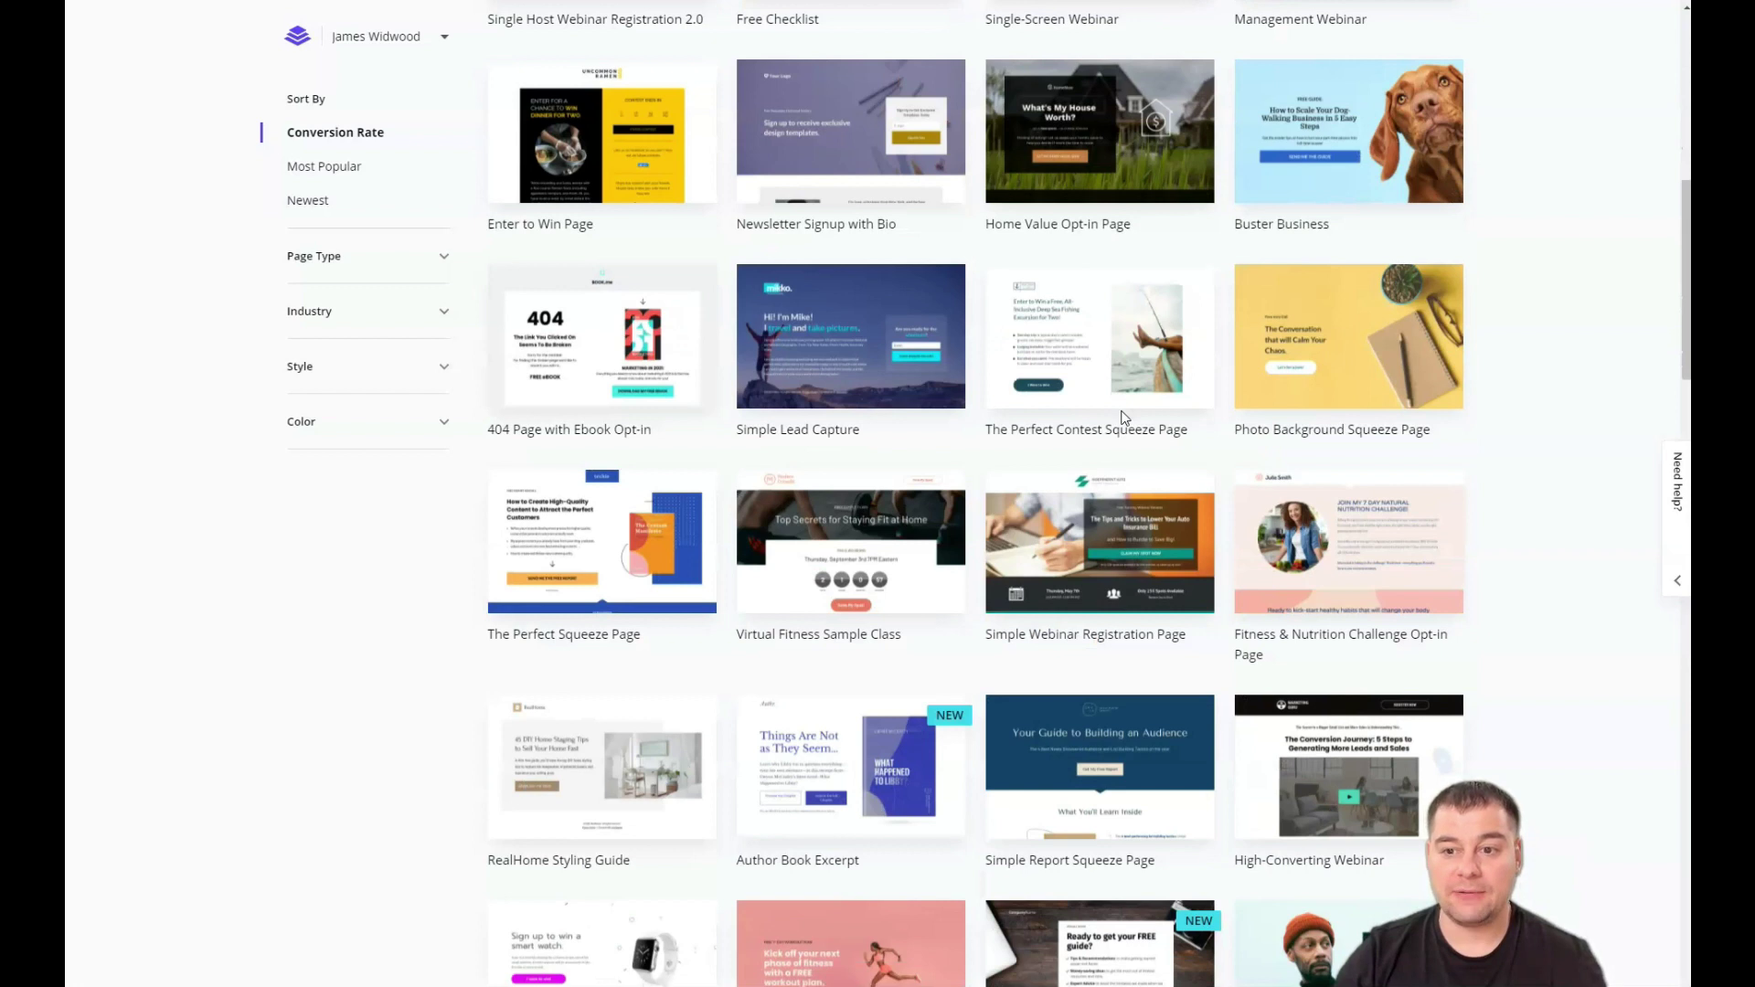
scroll(1123, 417, down, 4)
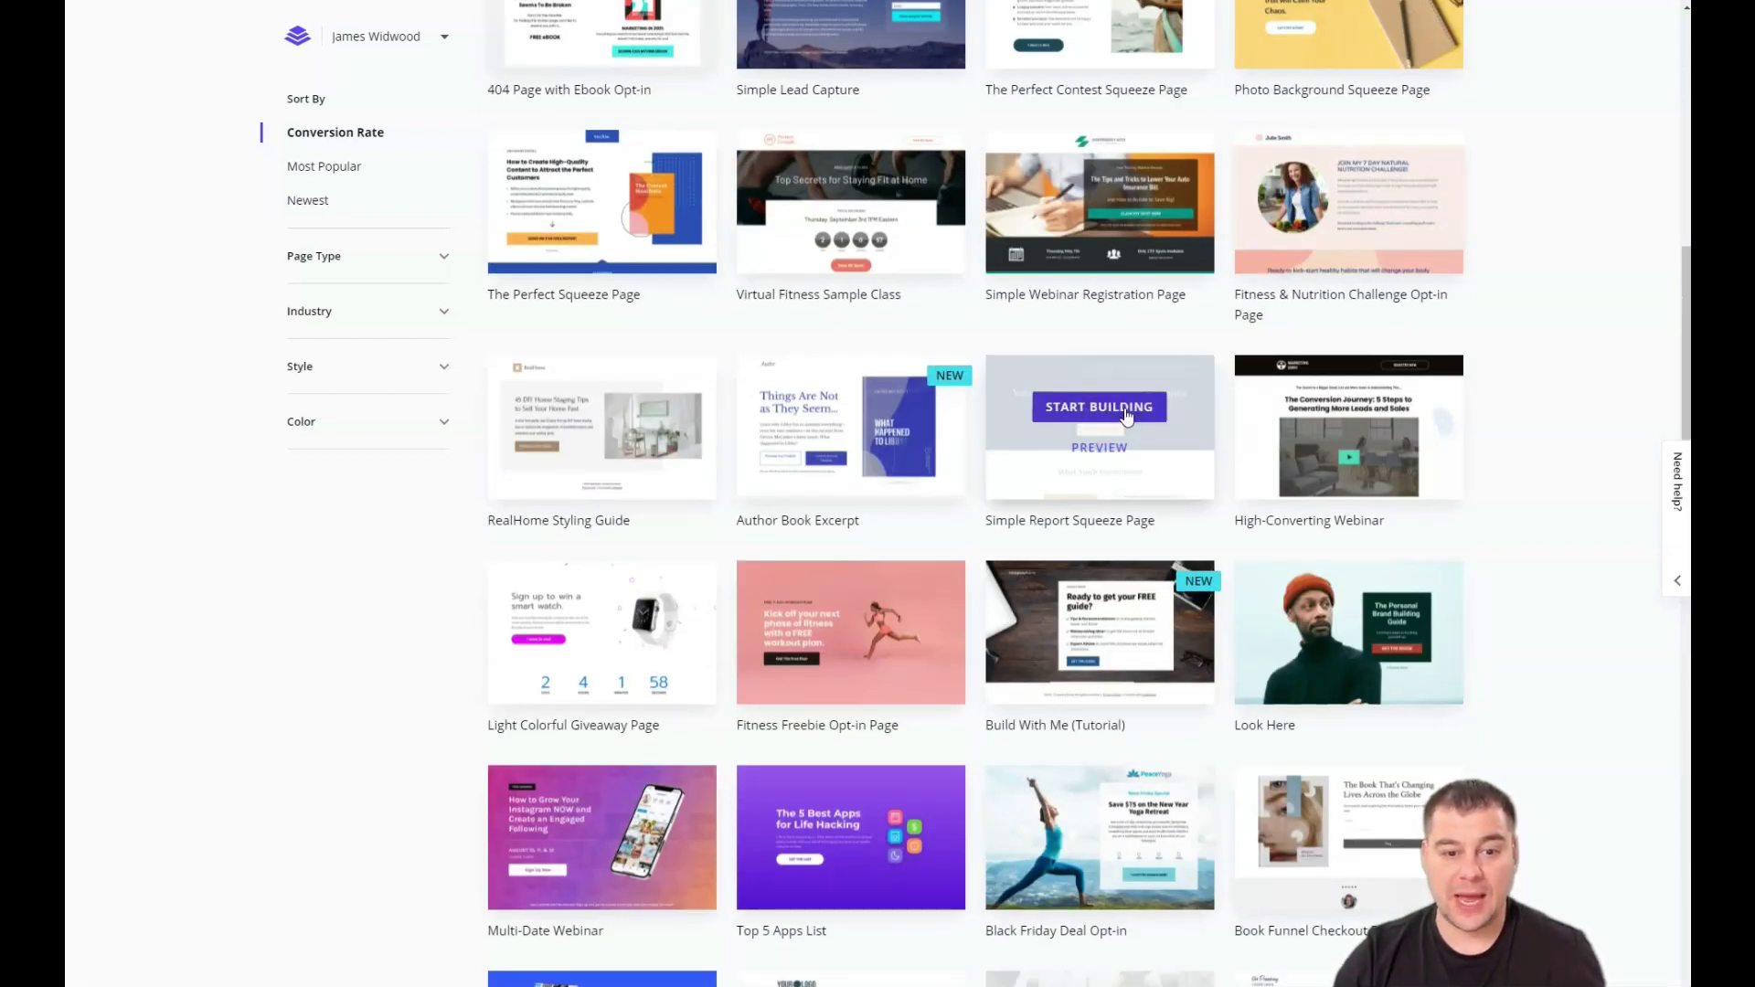
scroll(1127, 416, down, 2)
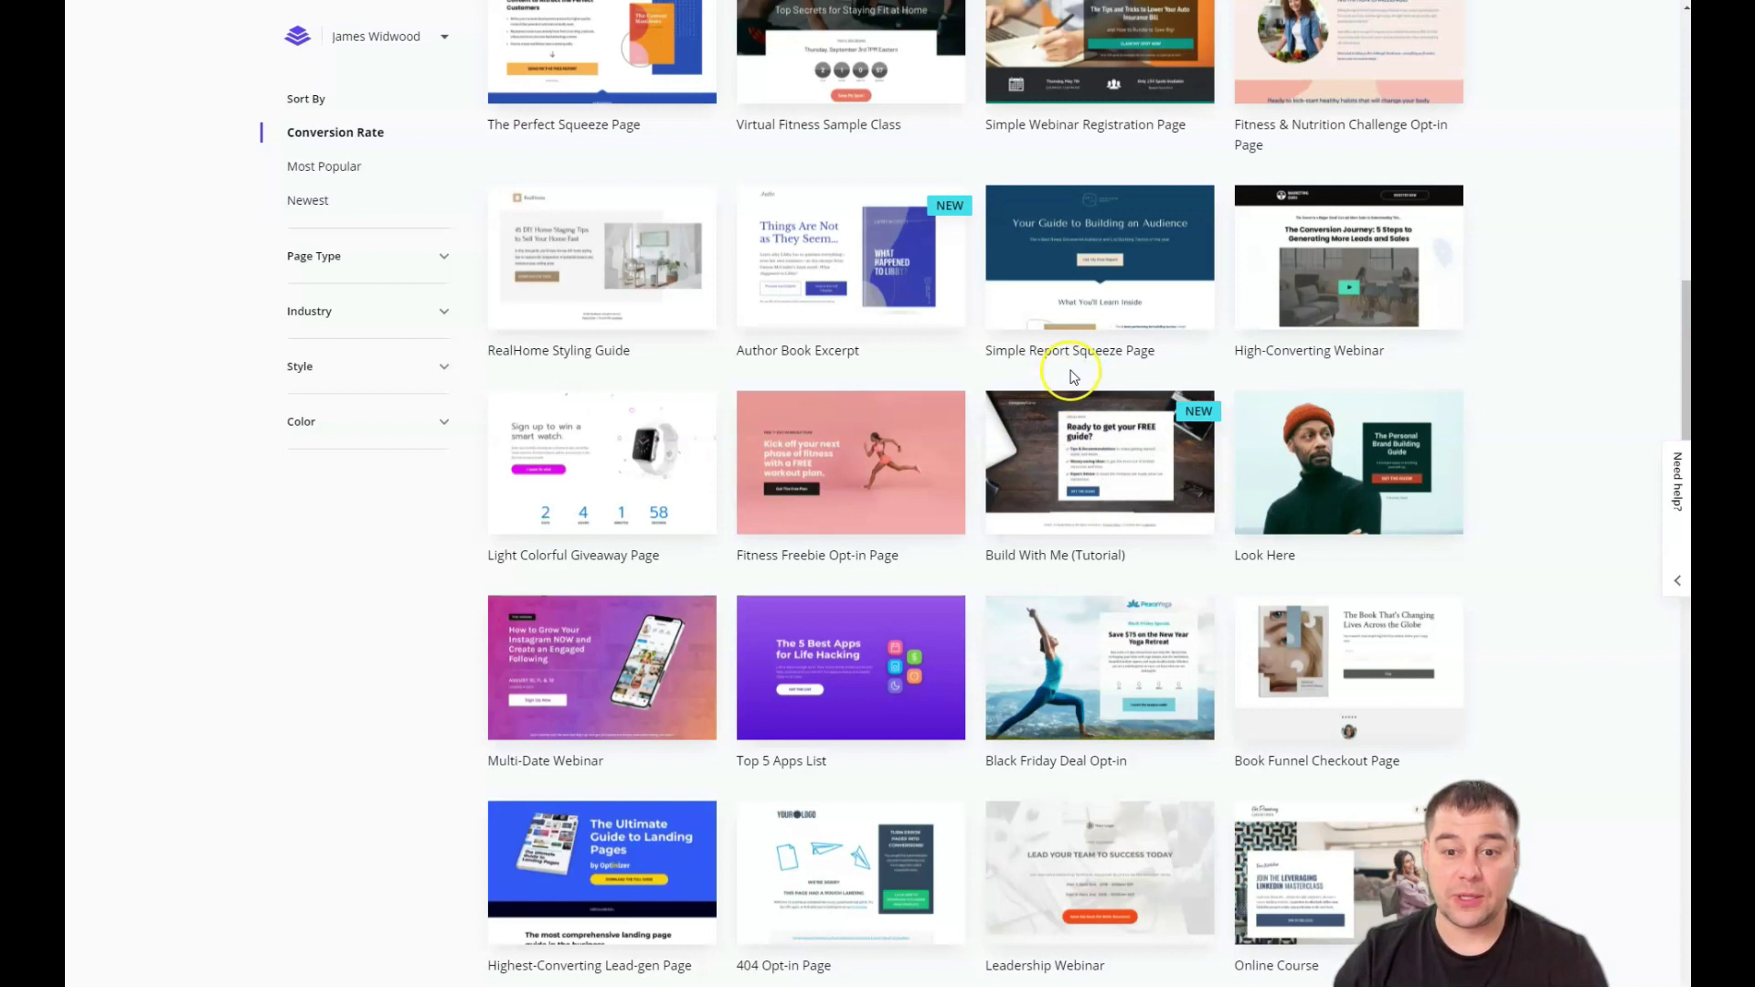
mouse_move(759, 445)
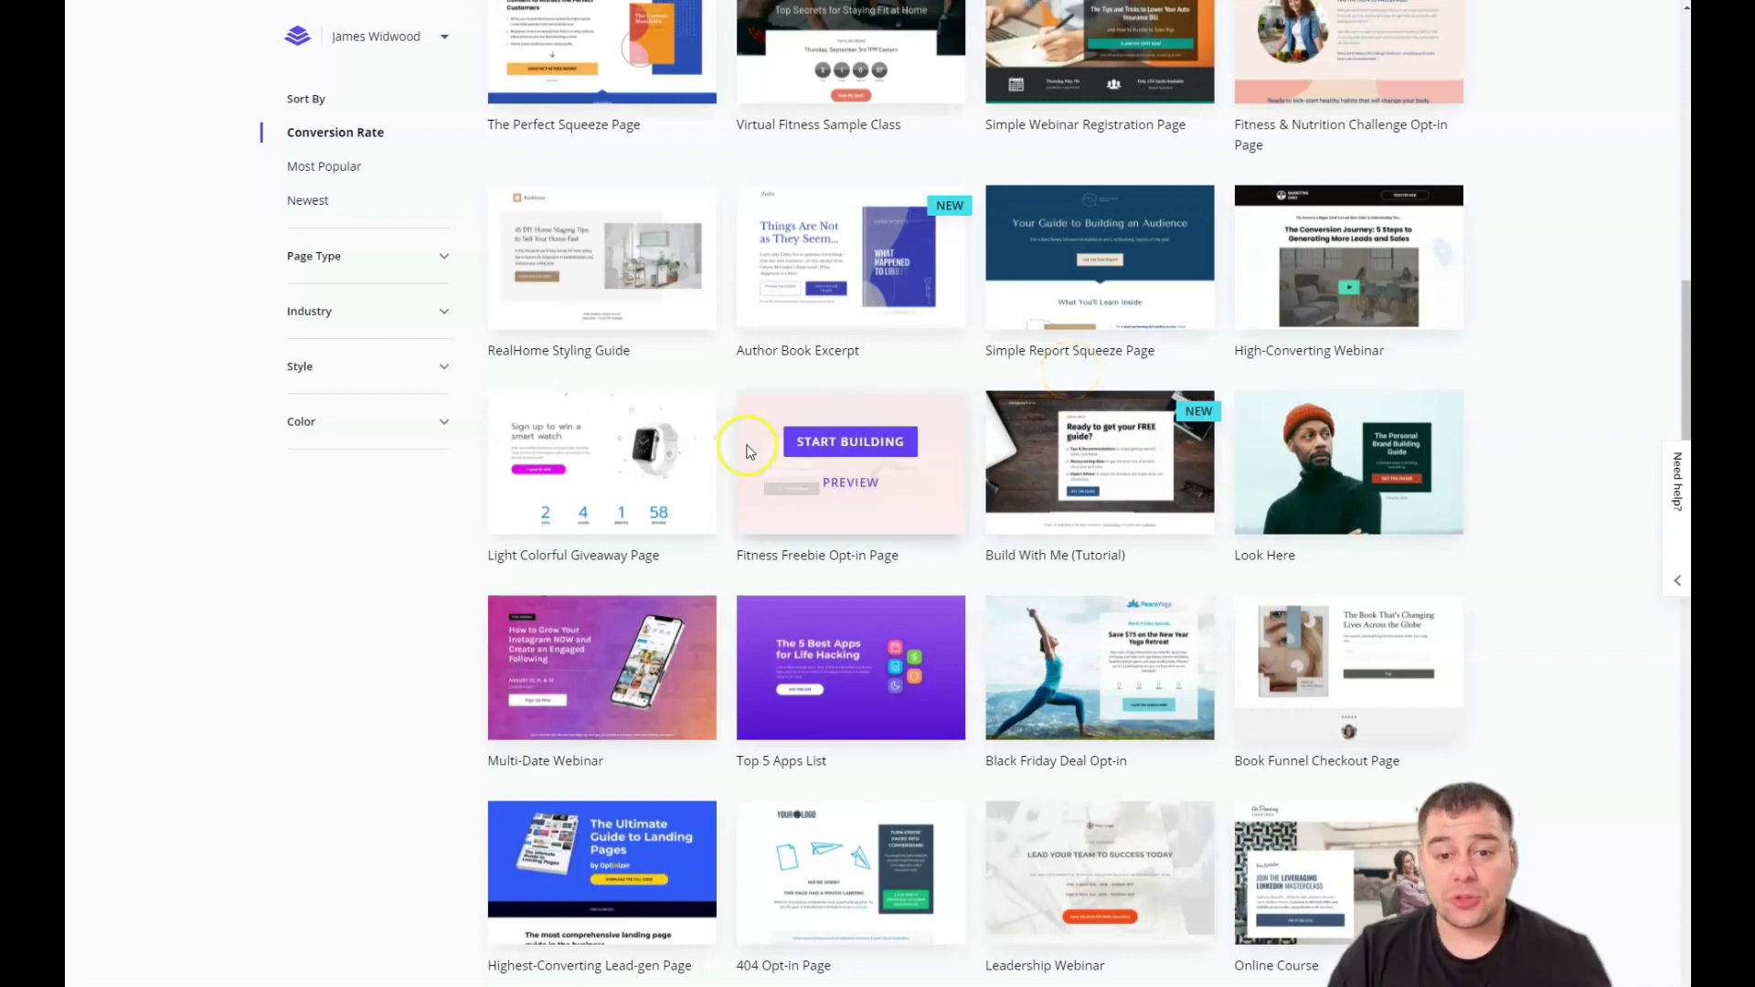
click(837, 442)
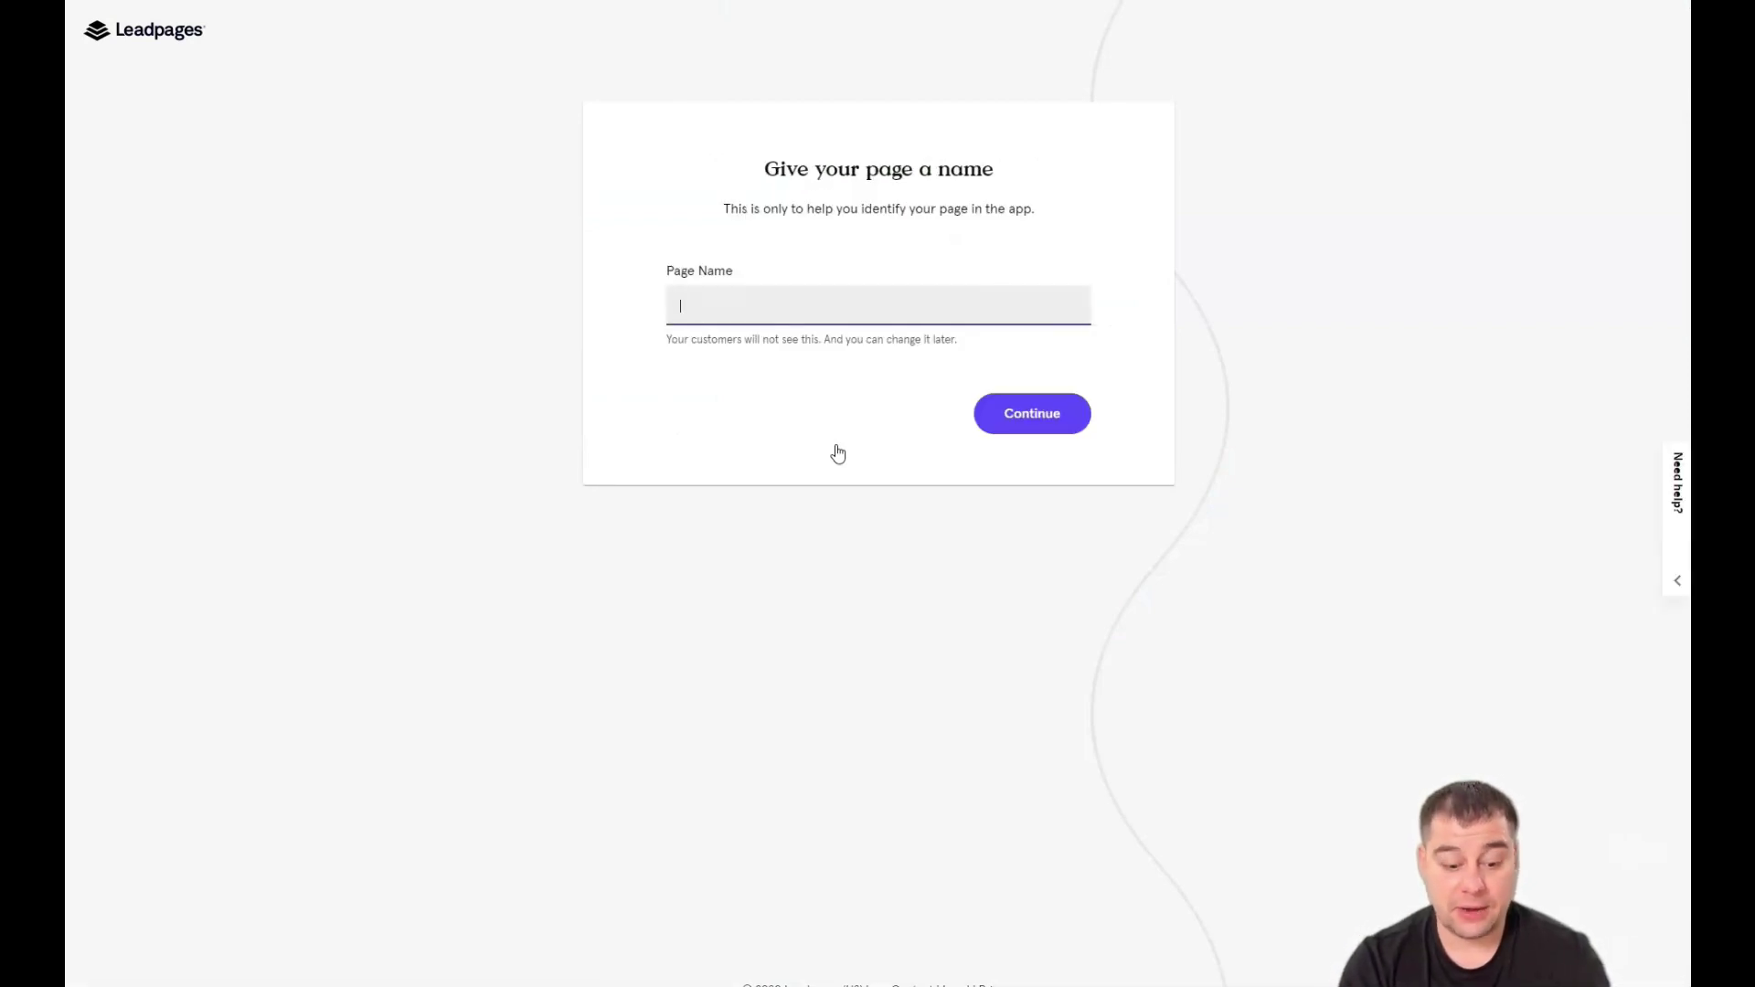
text(Gide)
click(1028, 413)
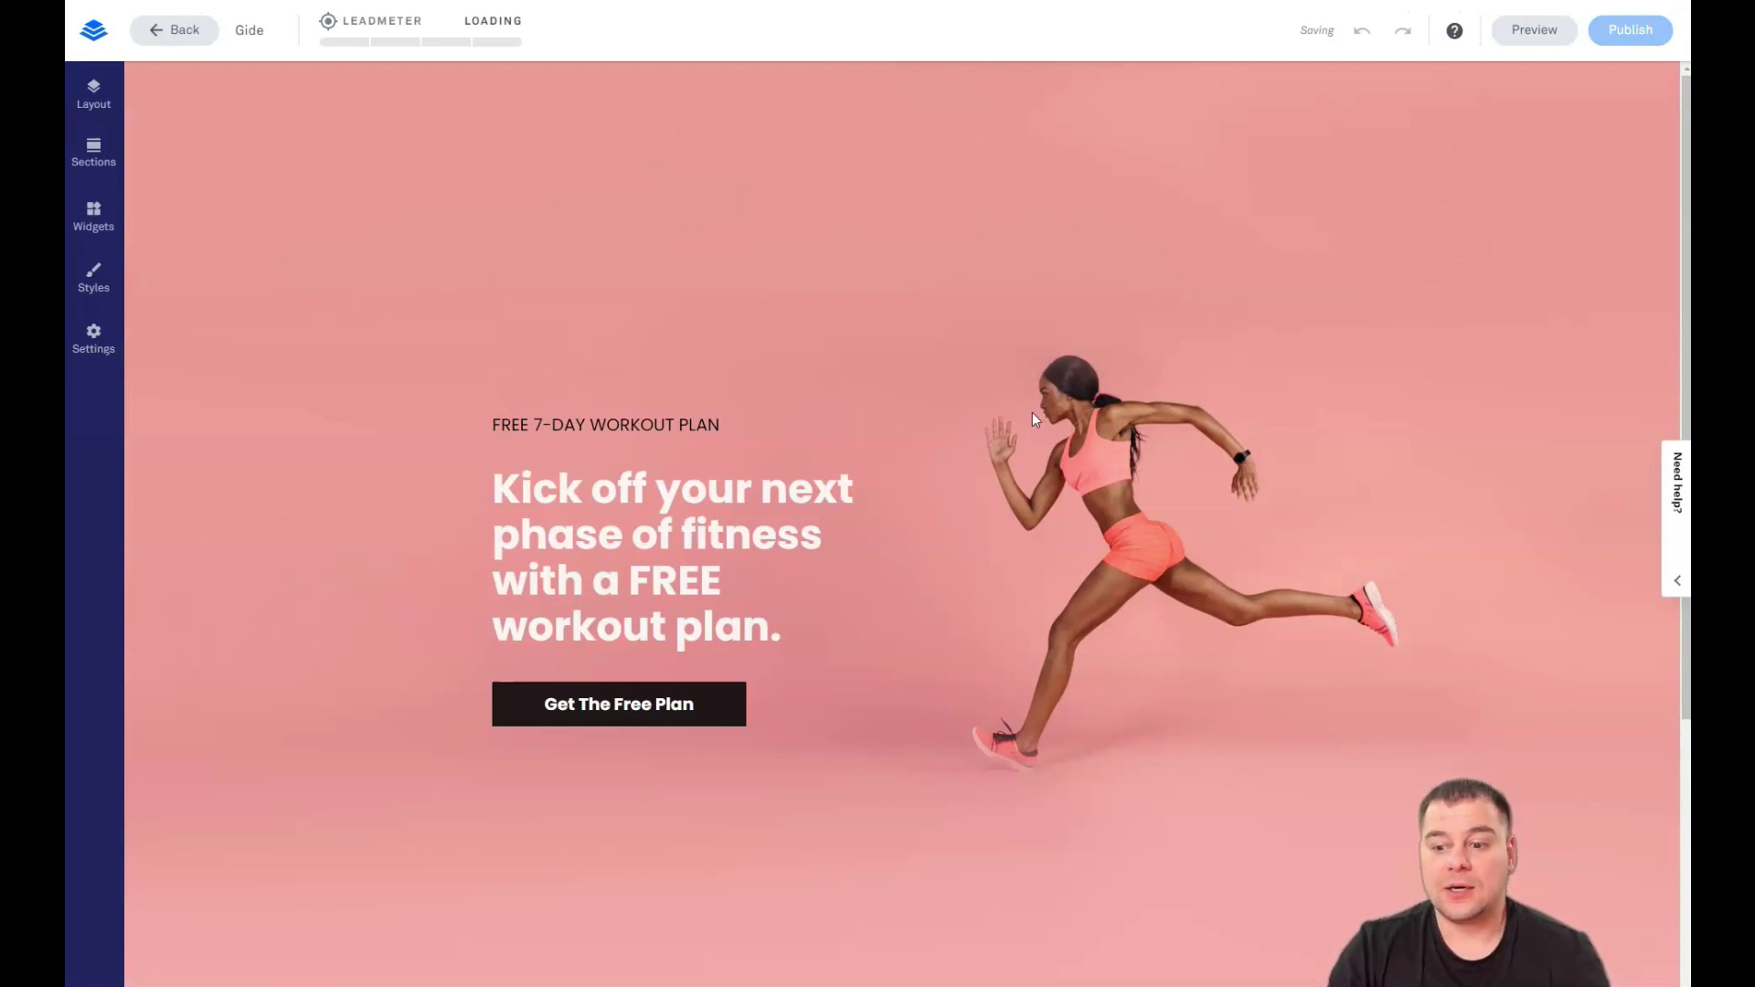
- Look over the template page in the builder from the hero banner to the footer
scroll(1034, 416, down, 5)
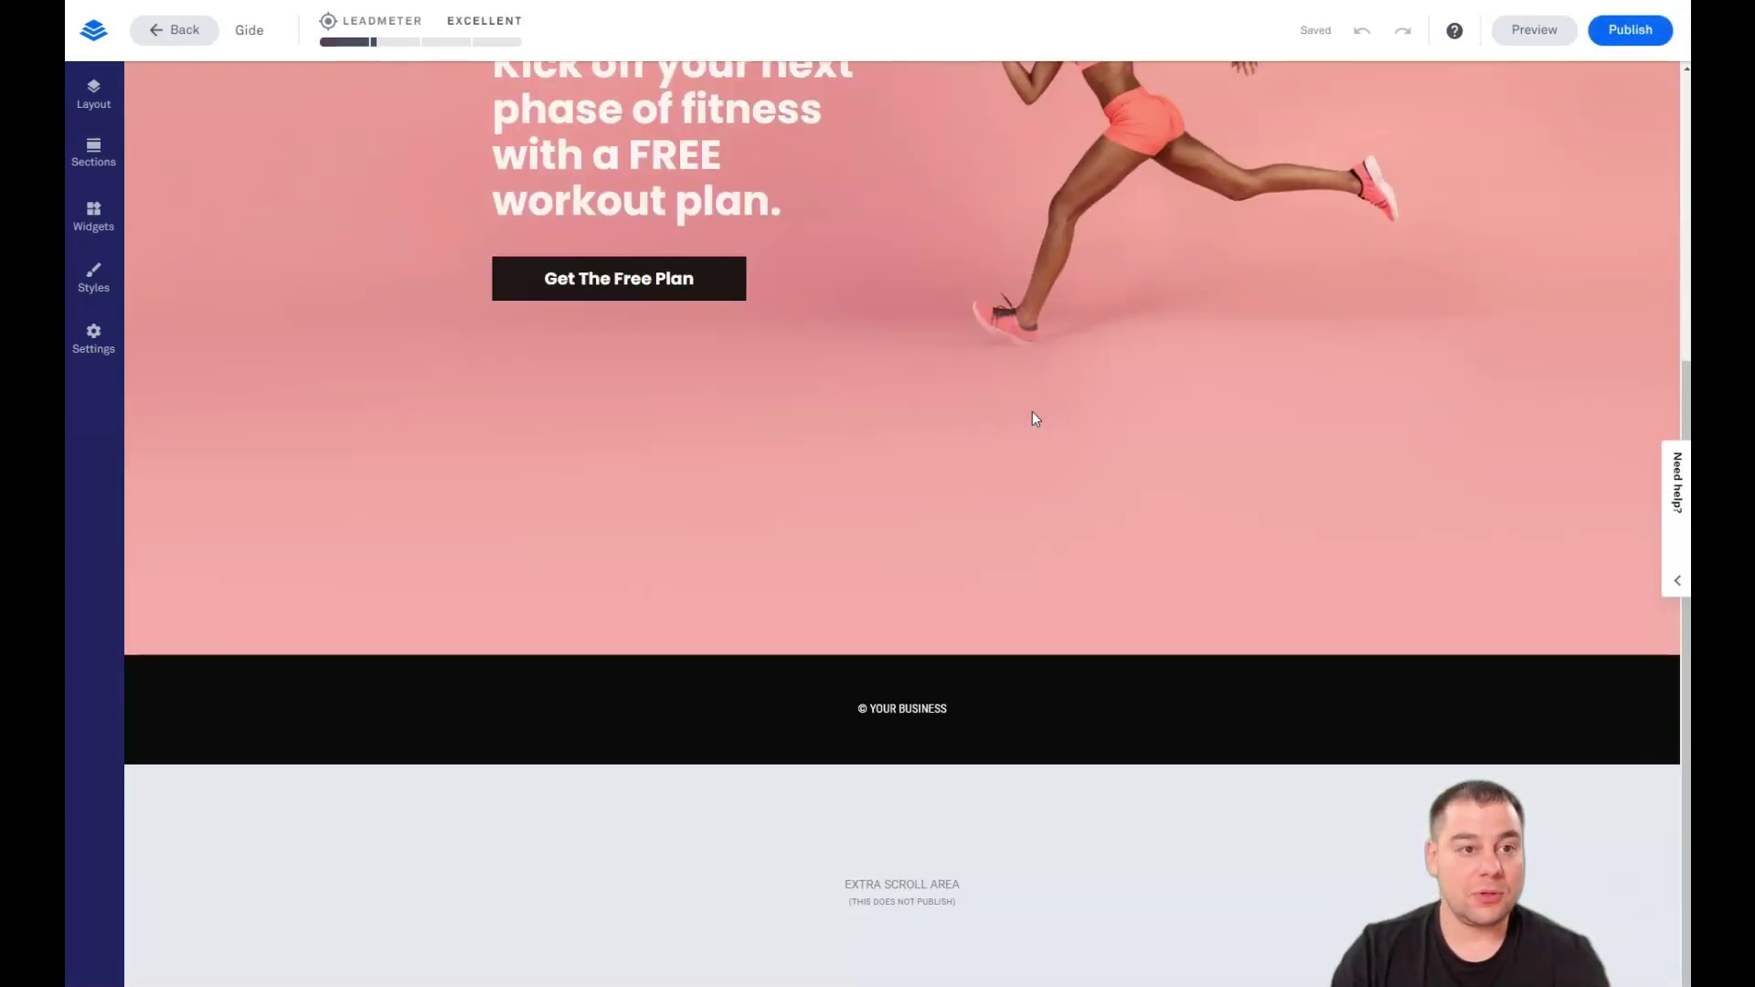
scroll(1033, 419, up, 5)
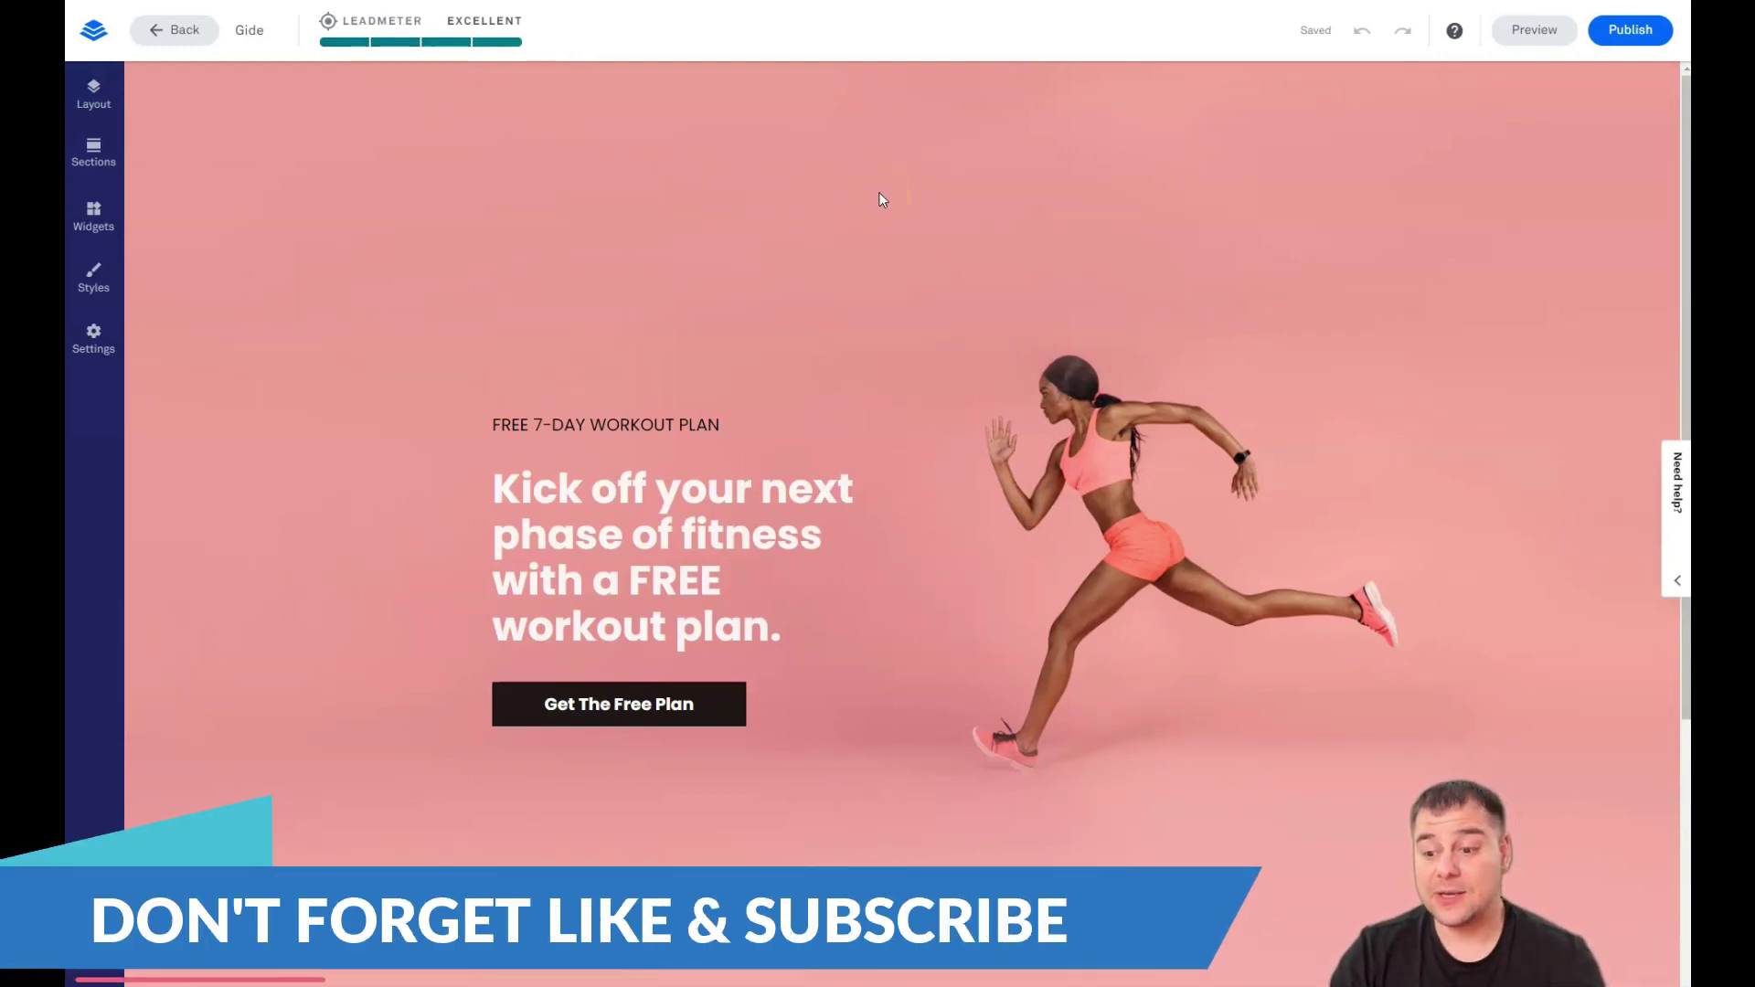
click(799, 183)
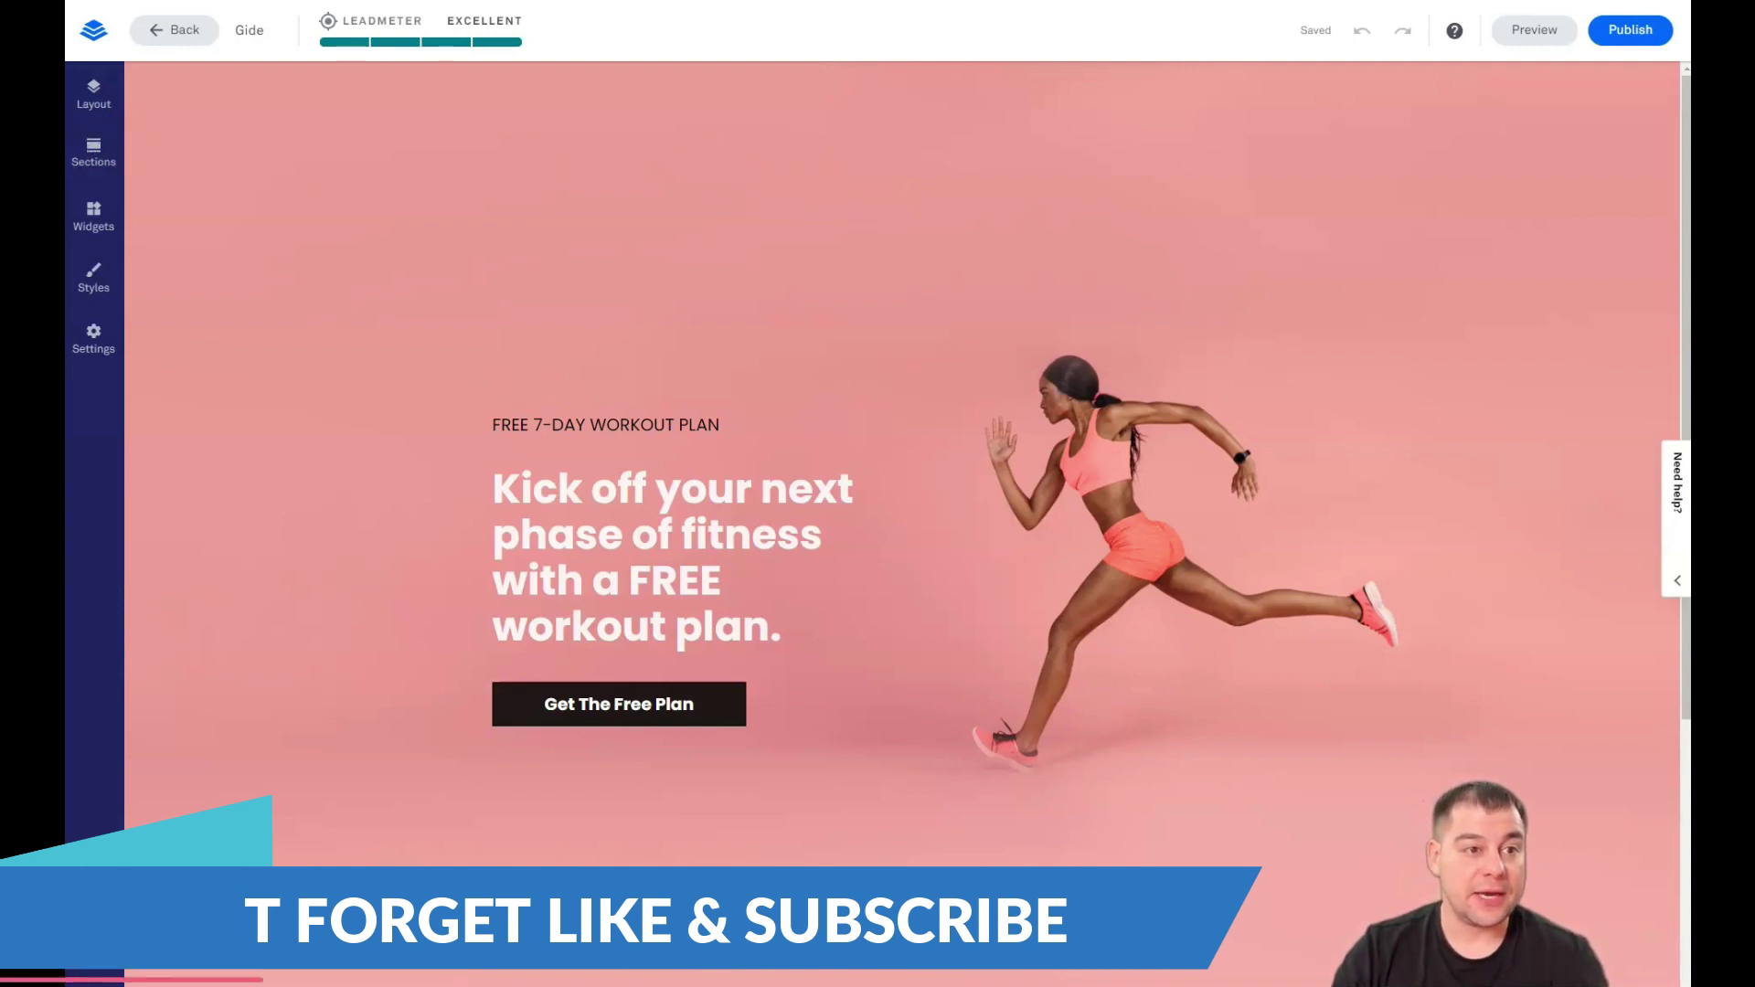
- Check the page's section layout and add the first About section, text beside a portrait photo, below the footer
click(93, 94)
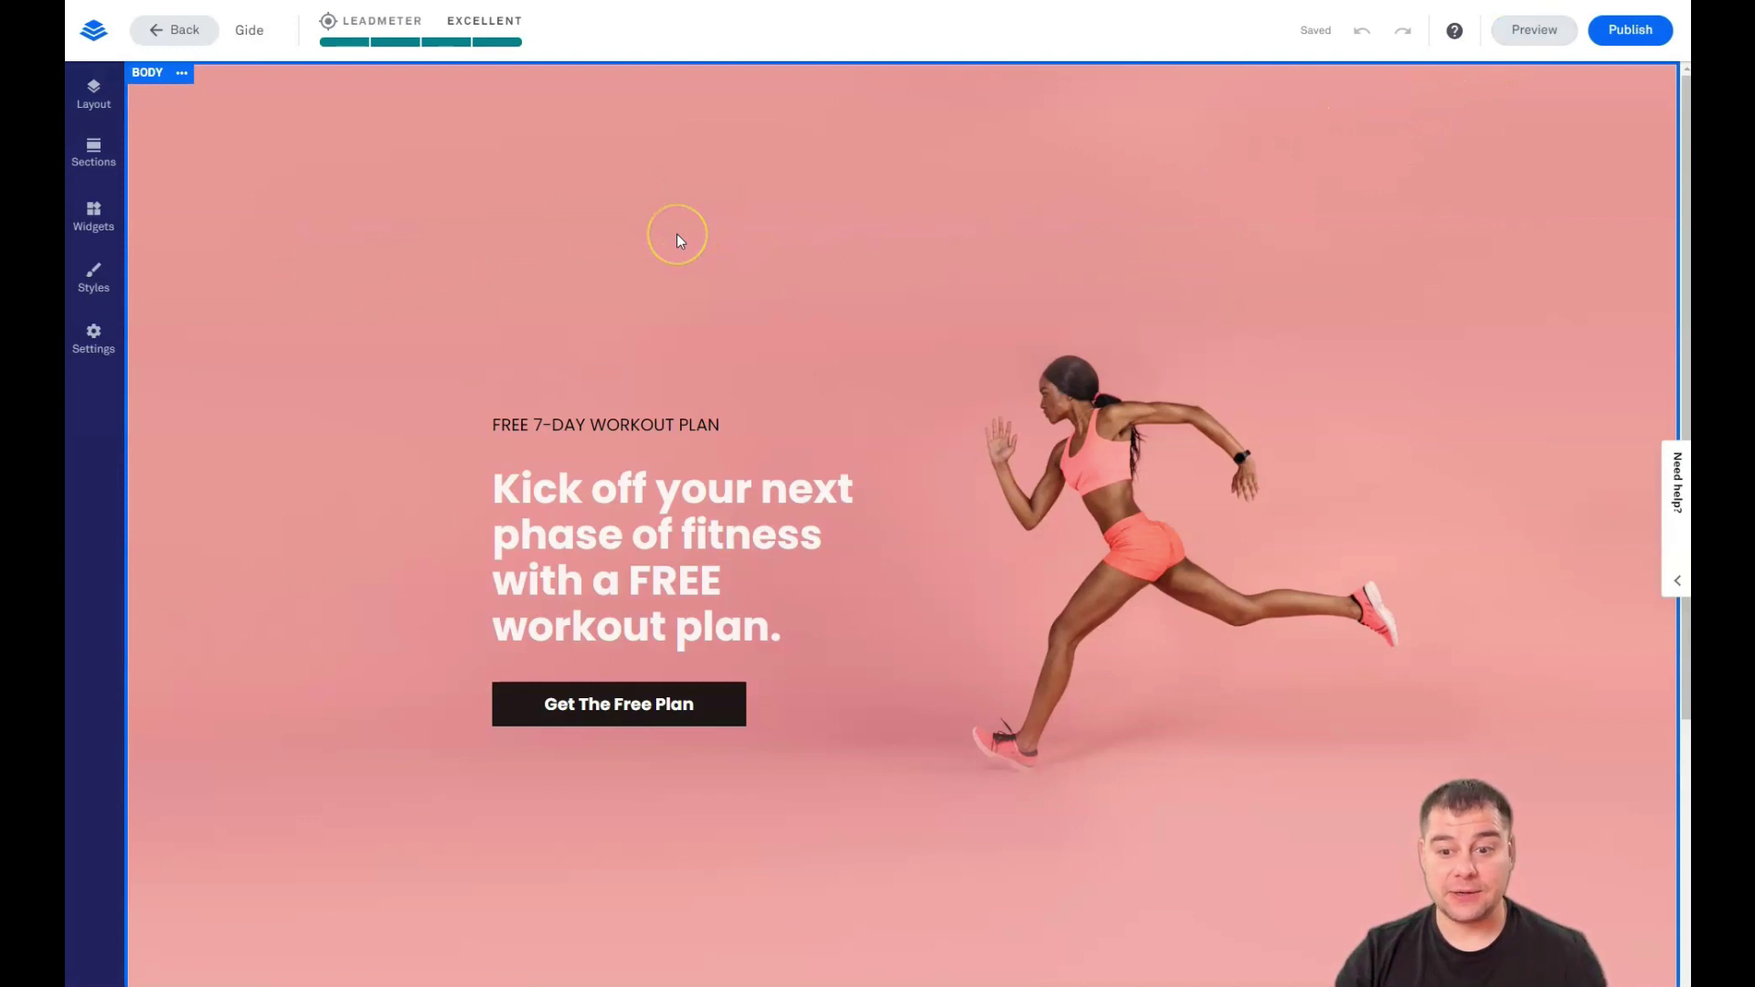
click(92, 95)
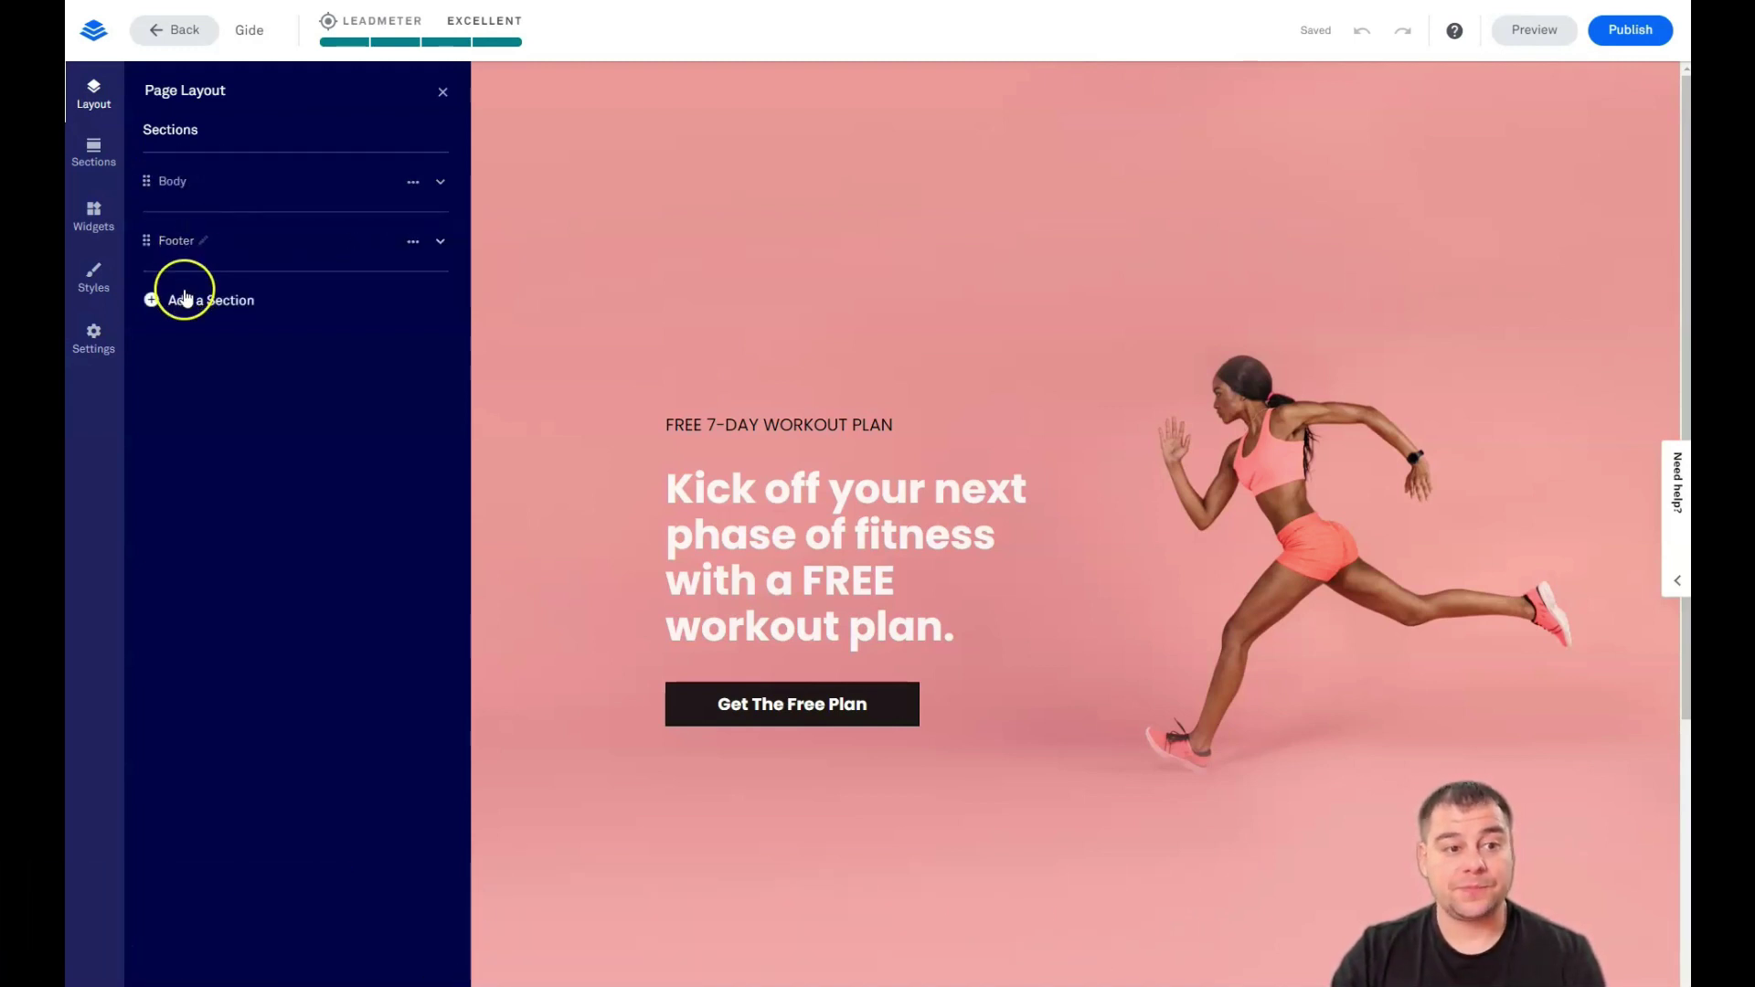
scroll(933, 392, down, 5)
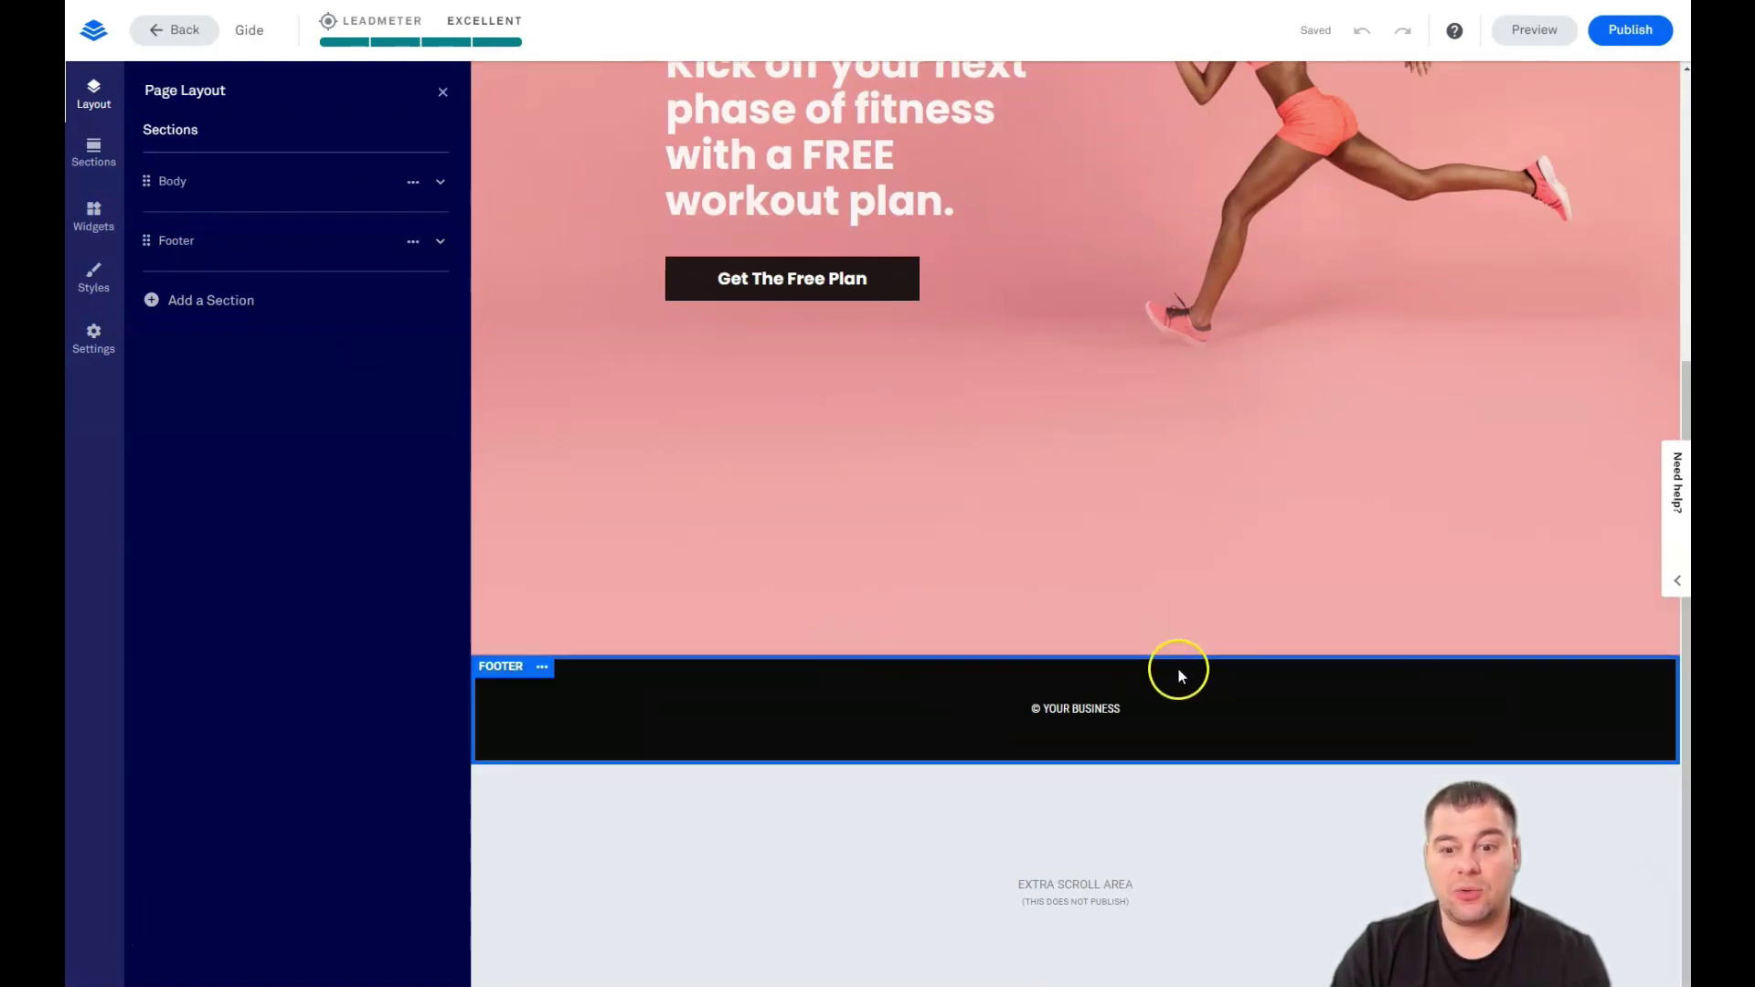
mouse_move(1071, 661)
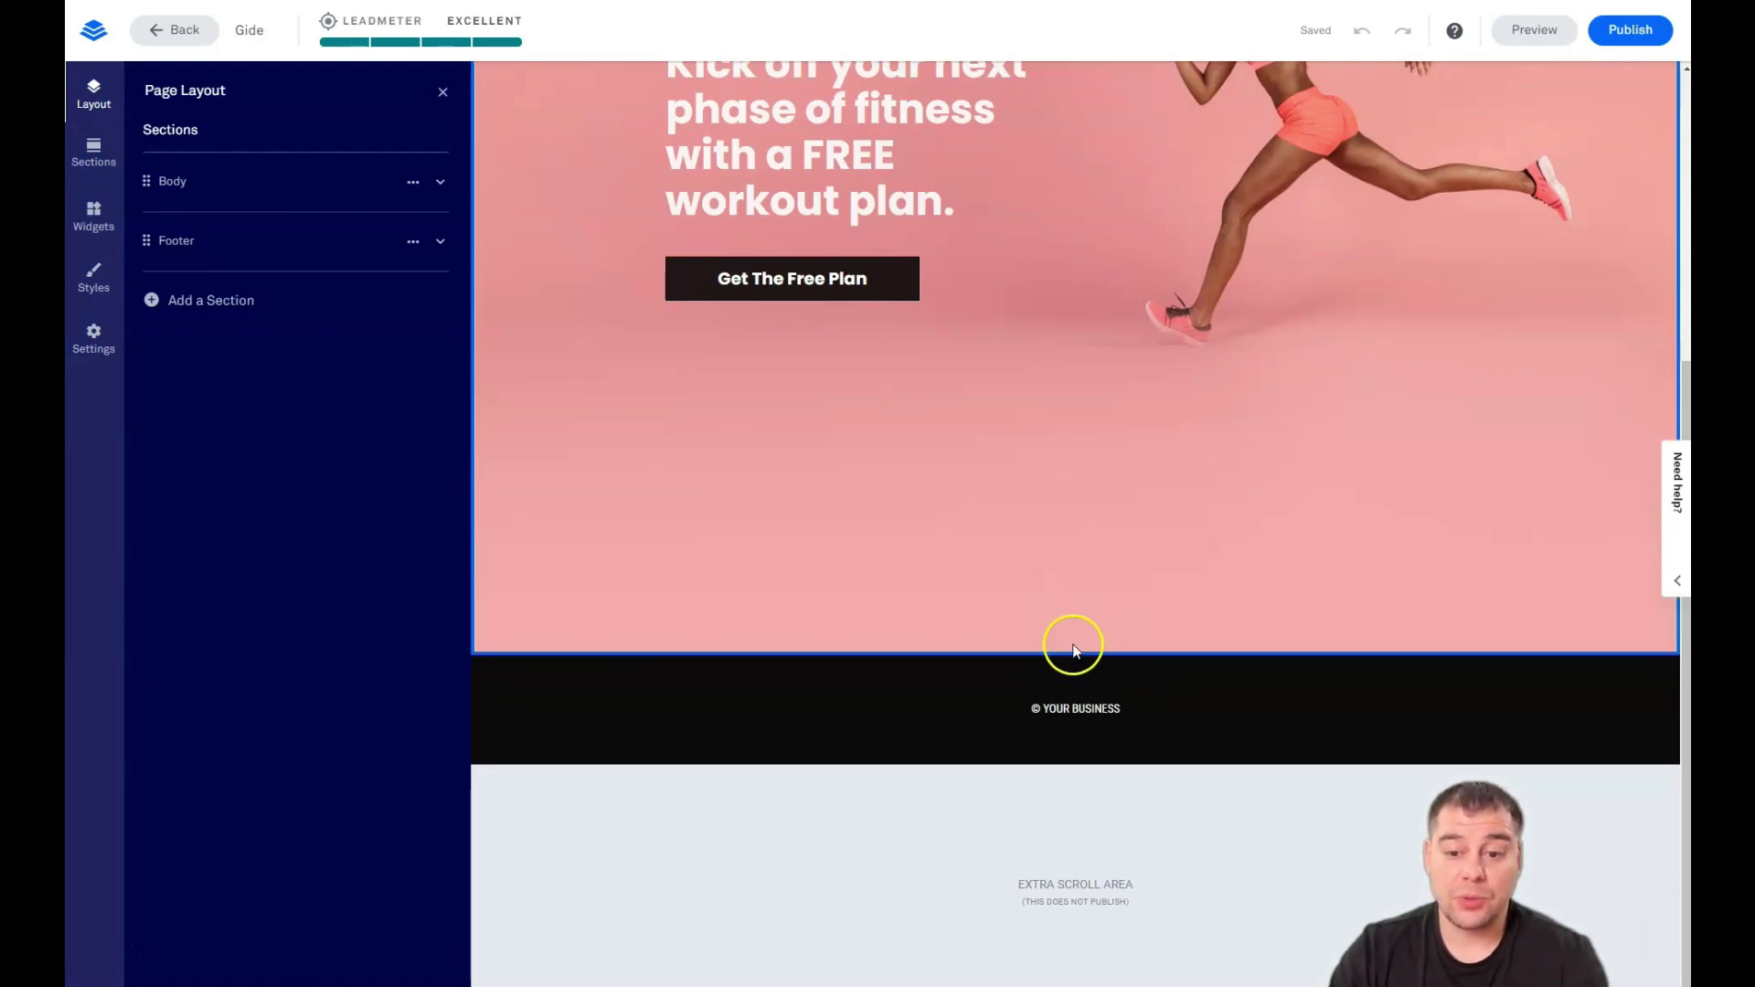
click(155, 298)
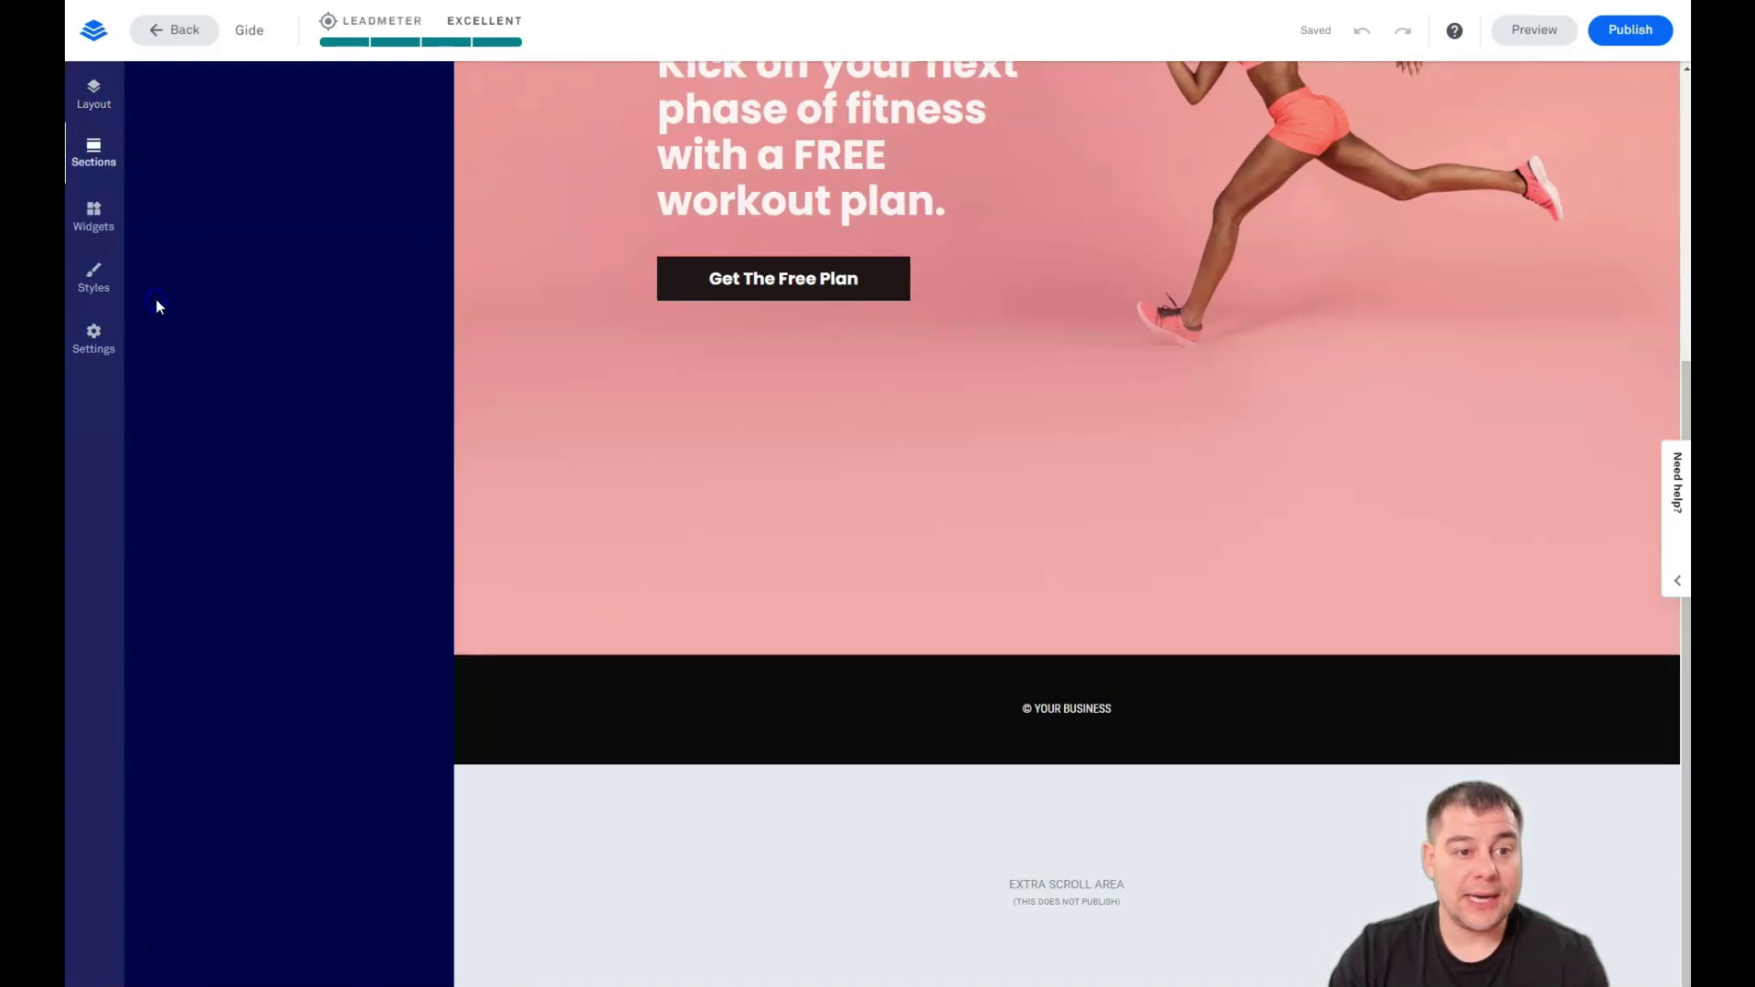
click(157, 299)
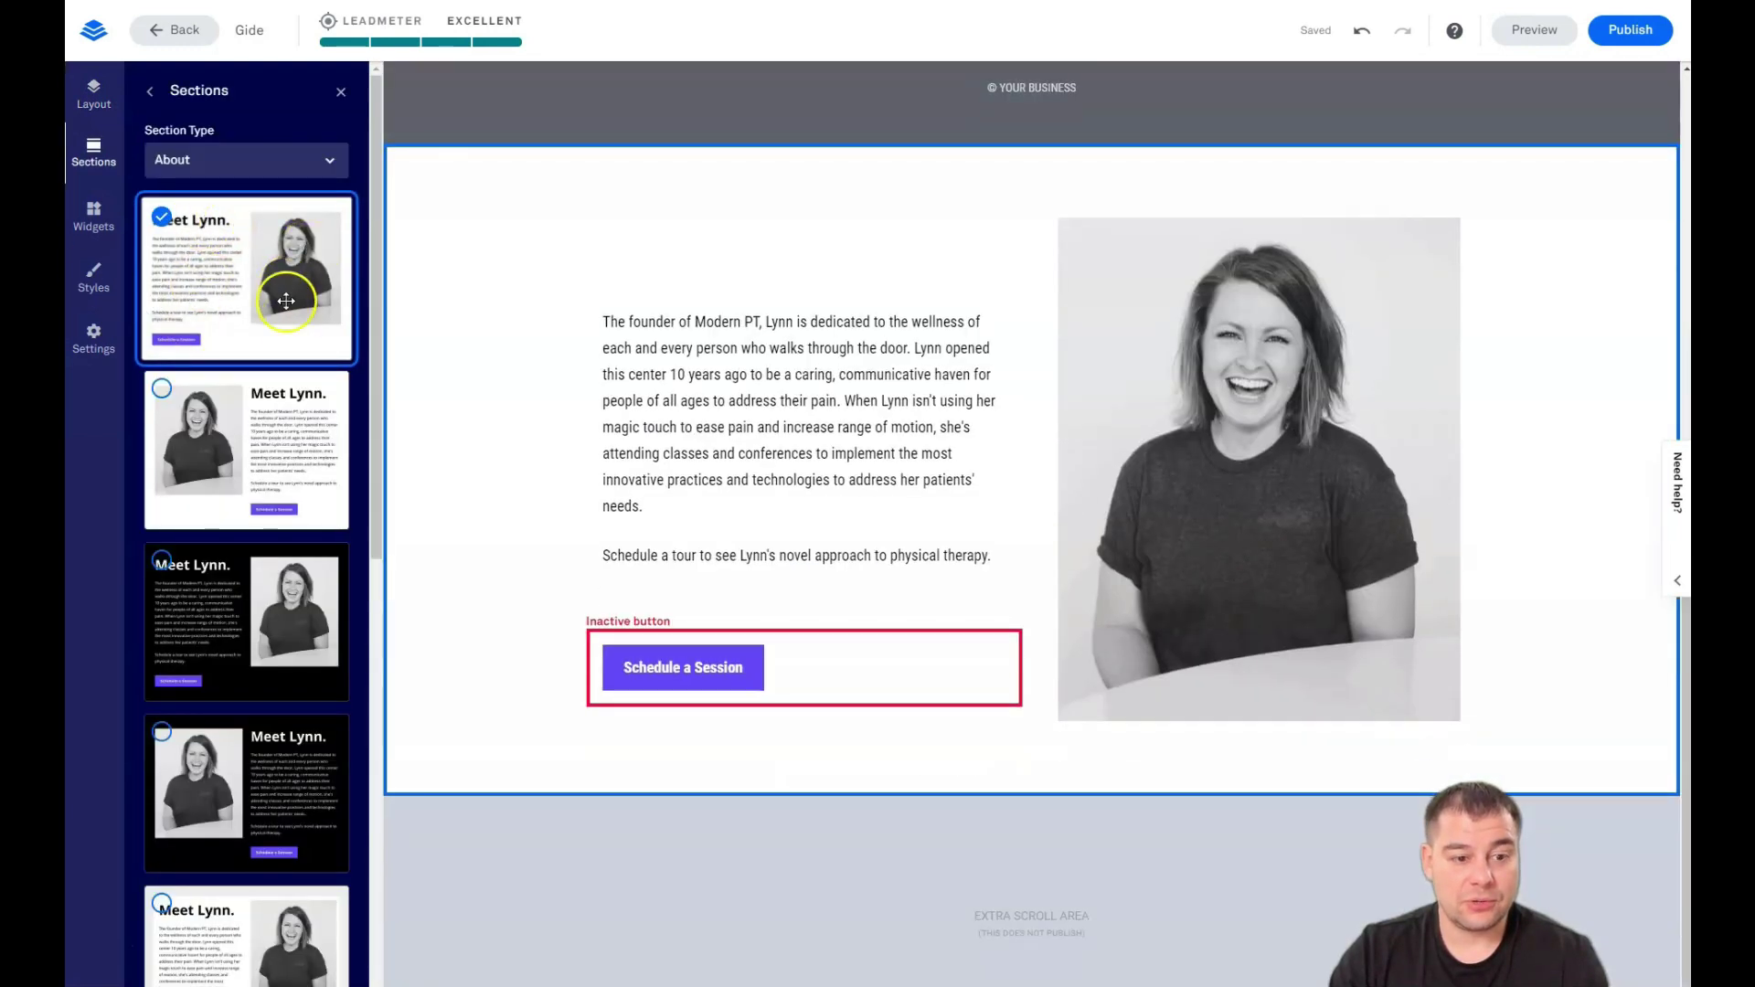
- Browse the ready-made section designs for Call to Action, Contact Us, Features/Services and Hero
click(329, 157)
click(219, 240)
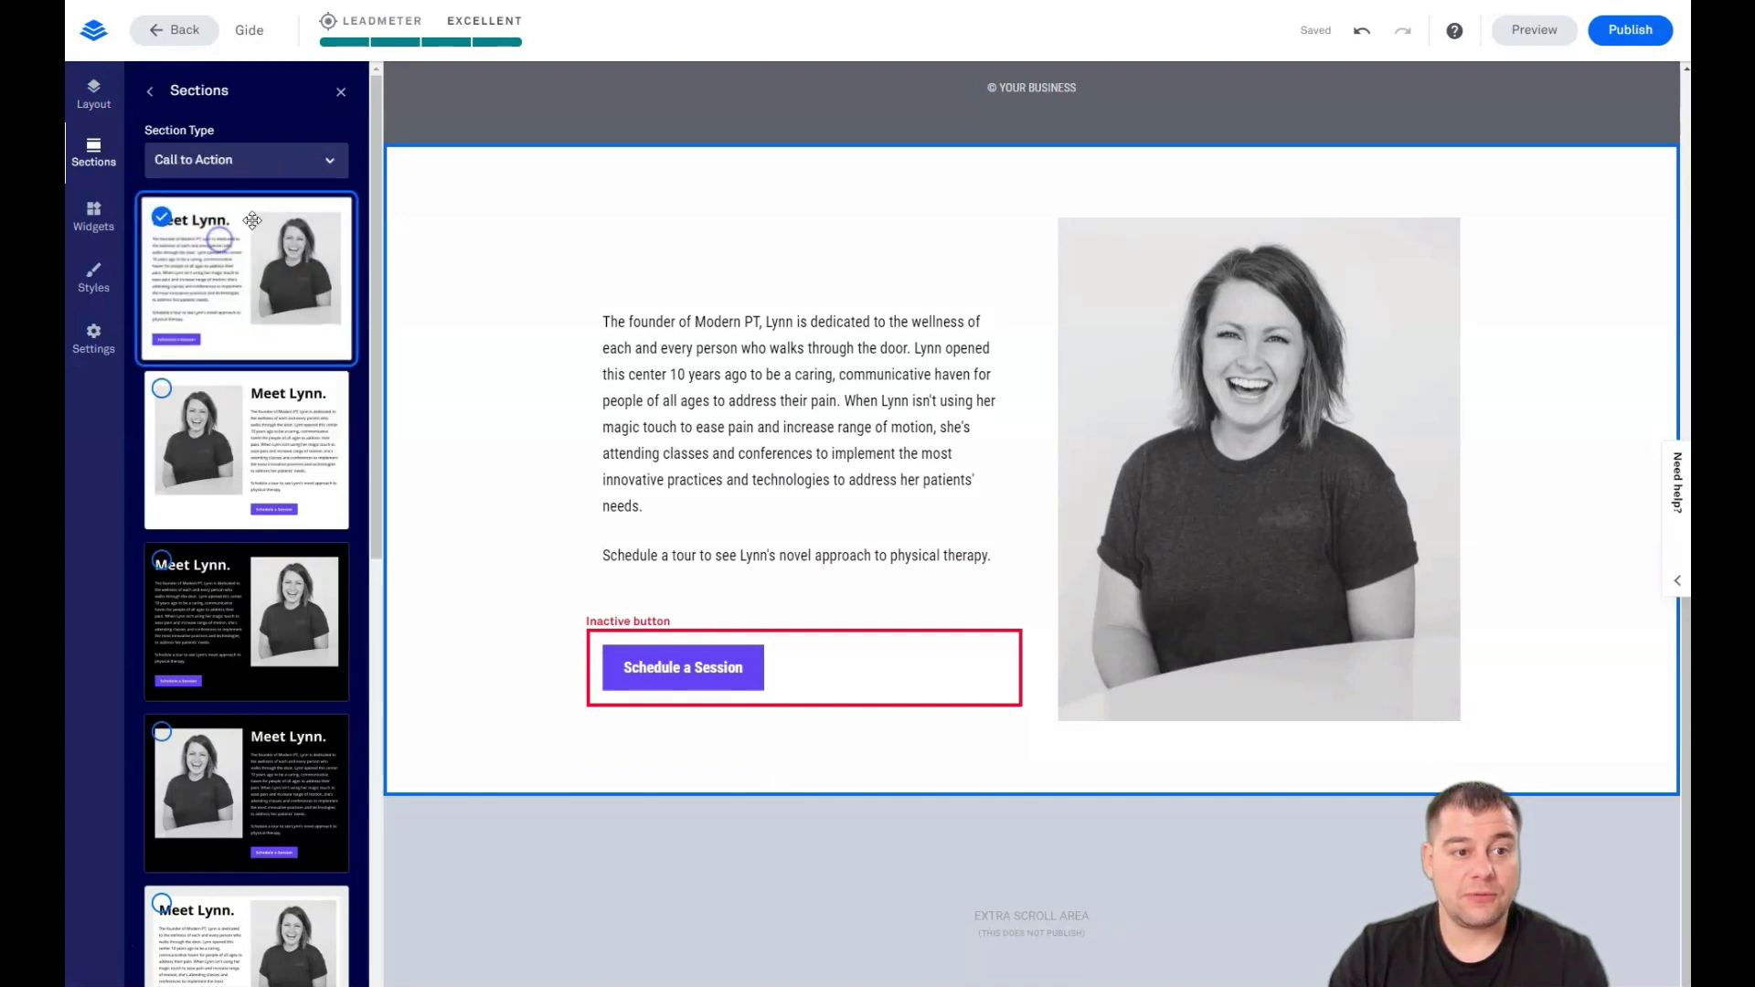
click(331, 165)
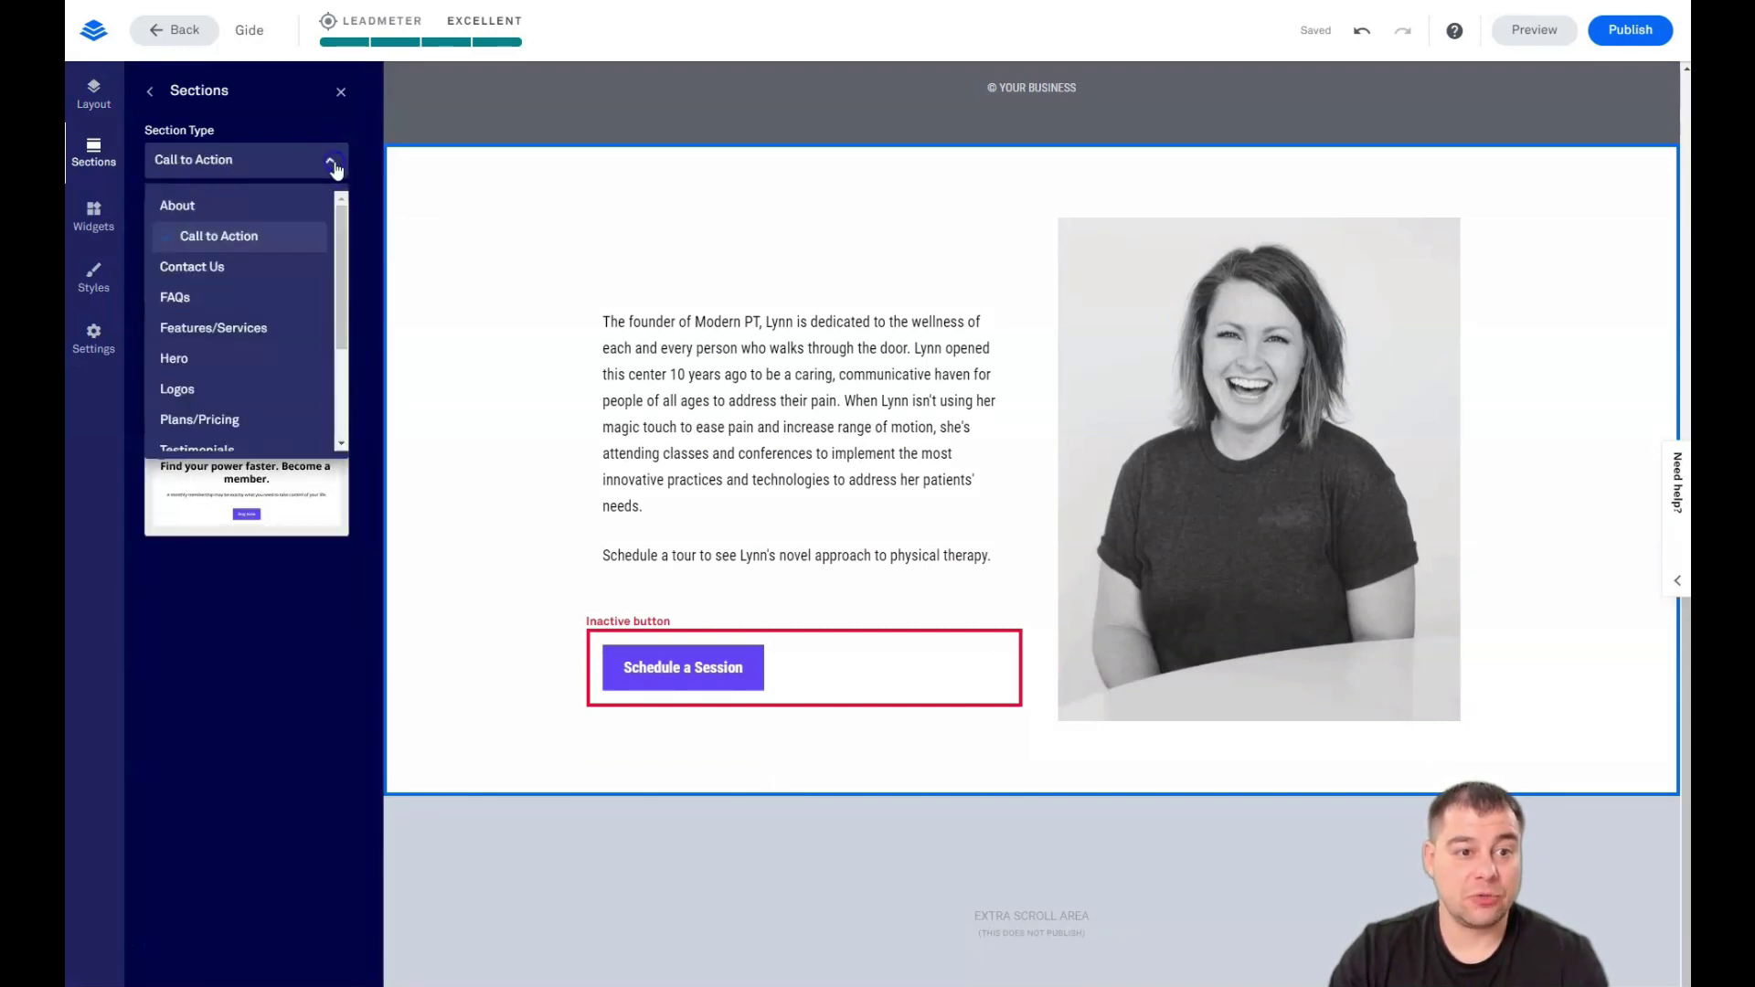
click(239, 270)
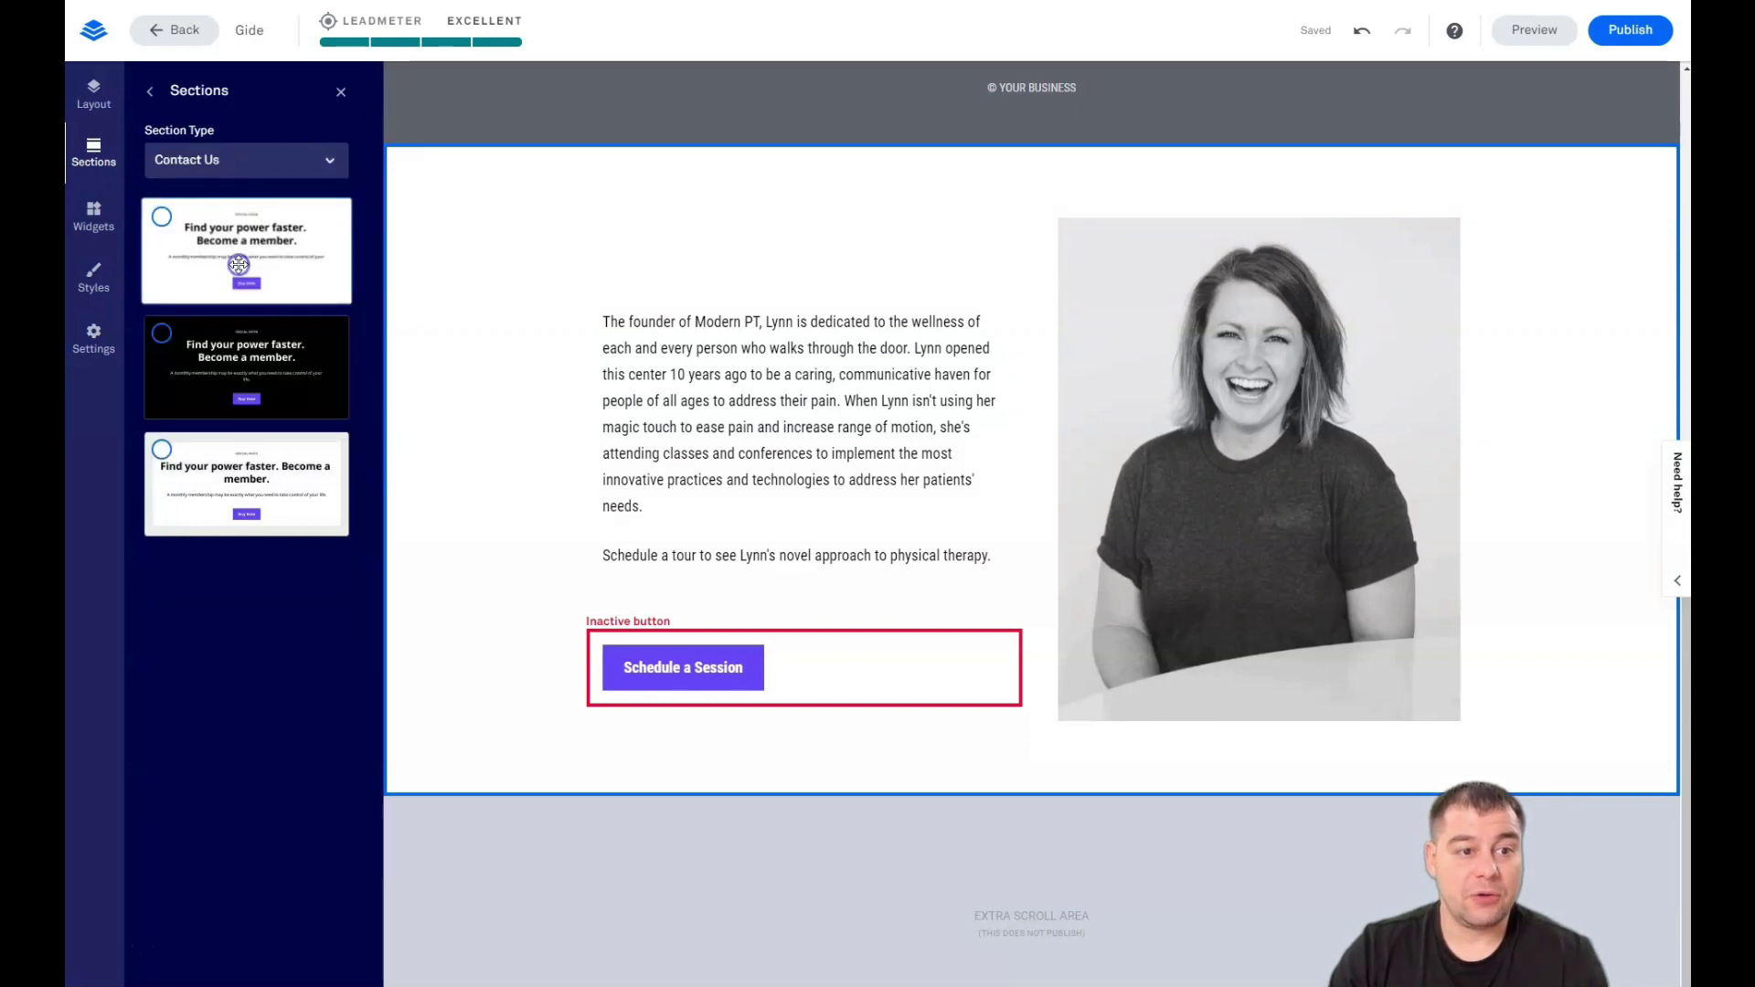
click(330, 169)
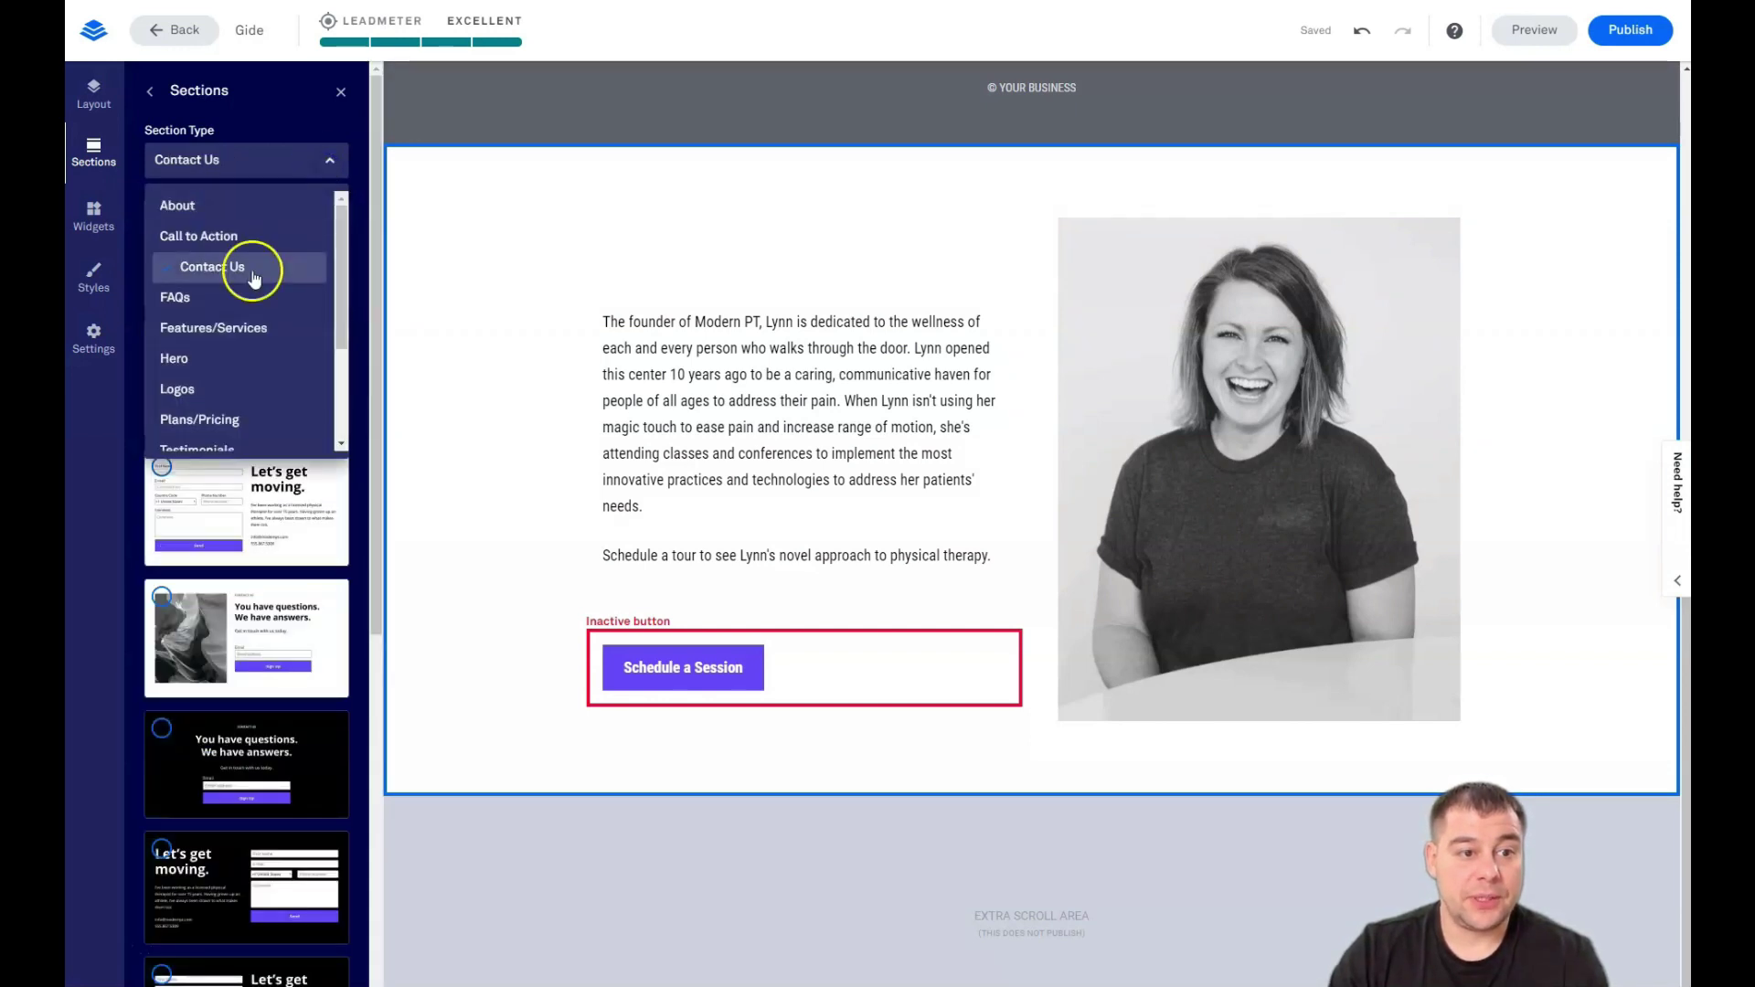
click(200, 334)
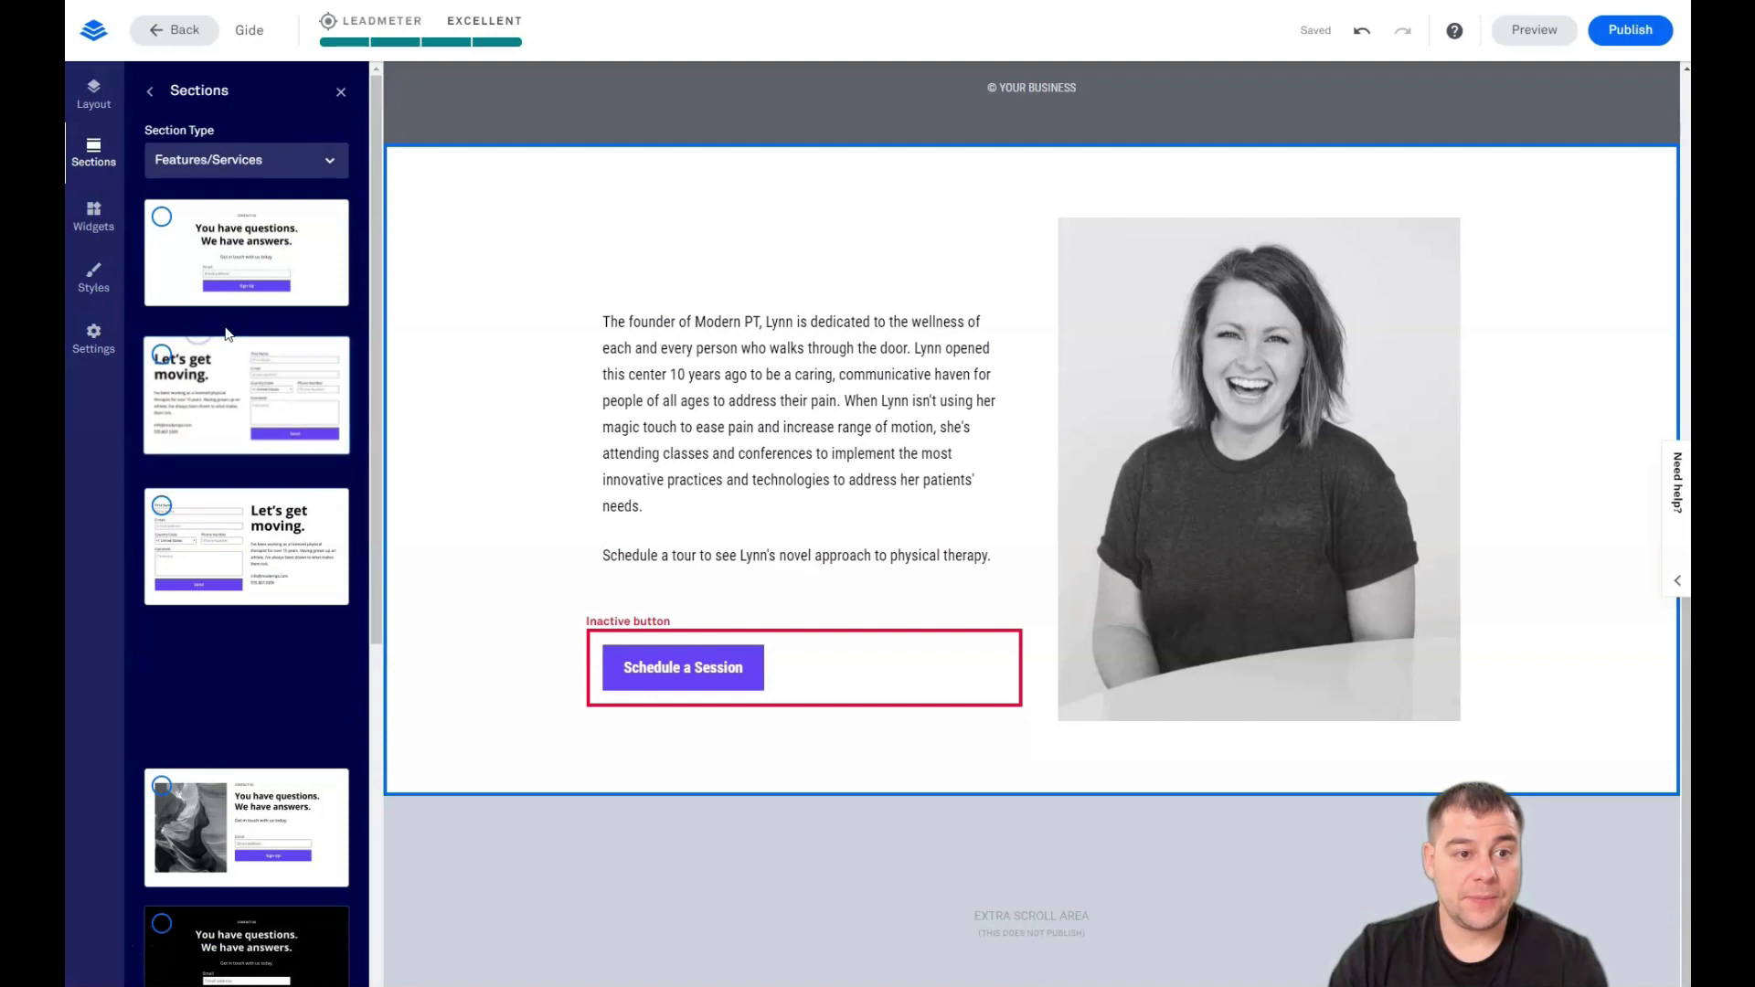
click(330, 162)
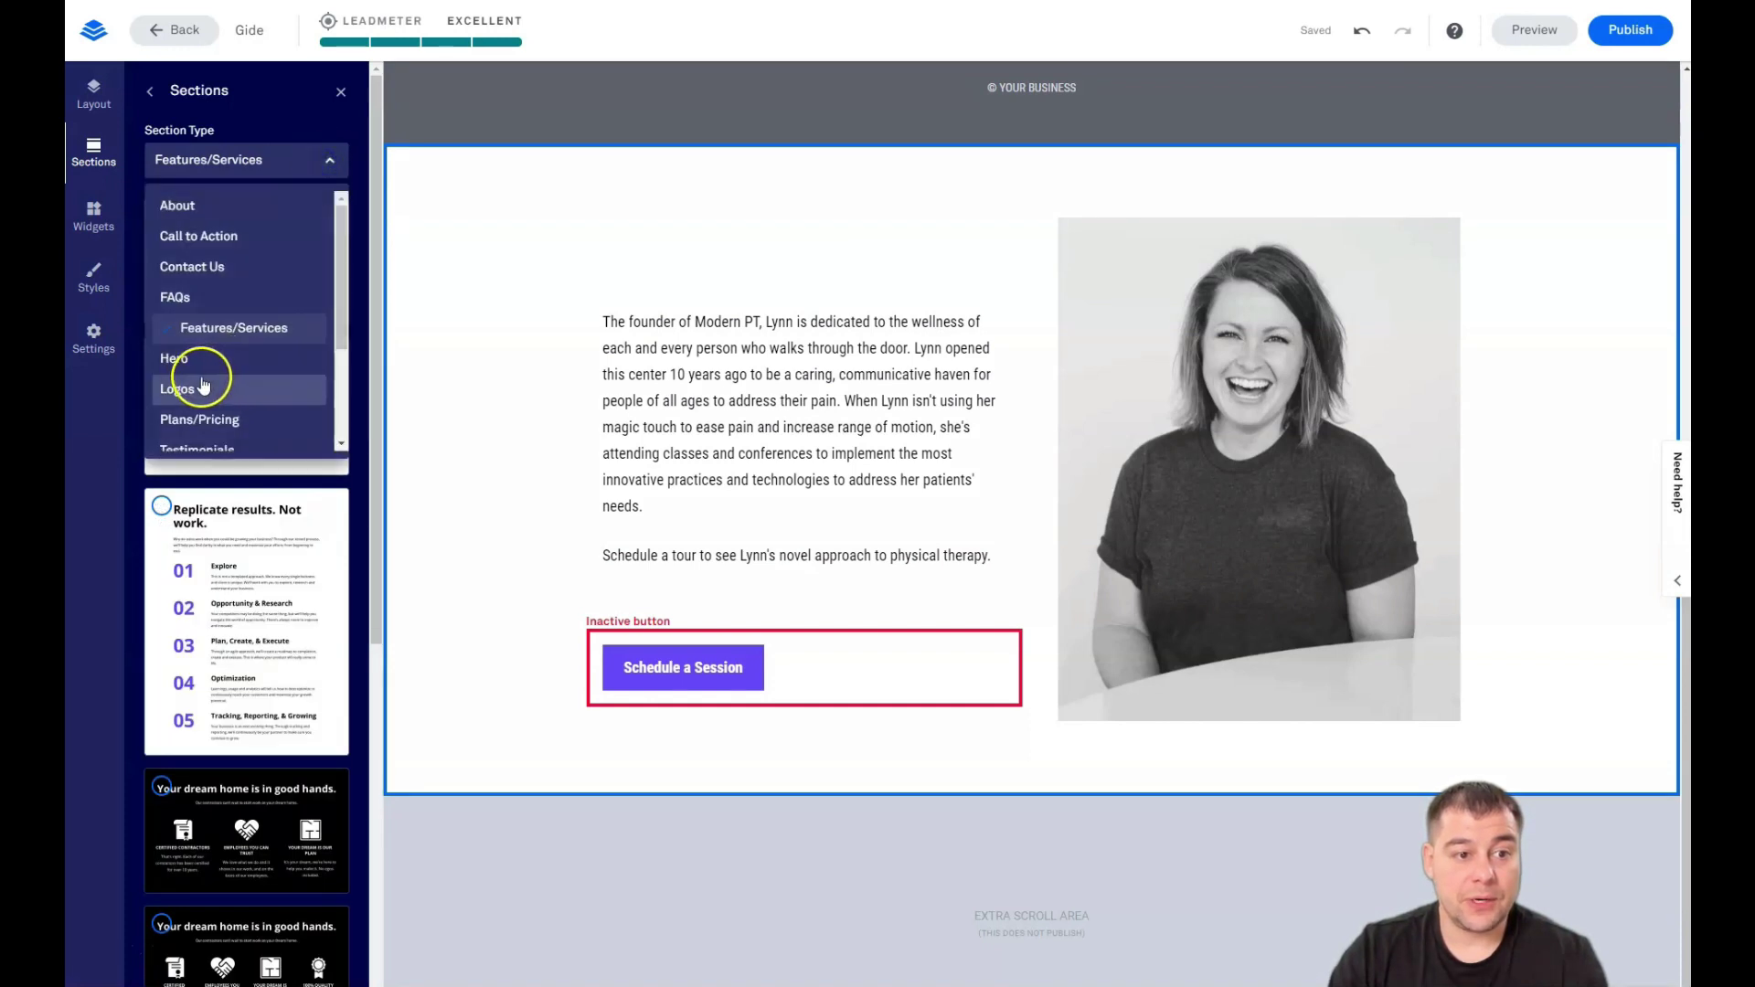
click(219, 358)
- Add a Blank section with one full-width block above two columns at the end of the page
click(330, 164)
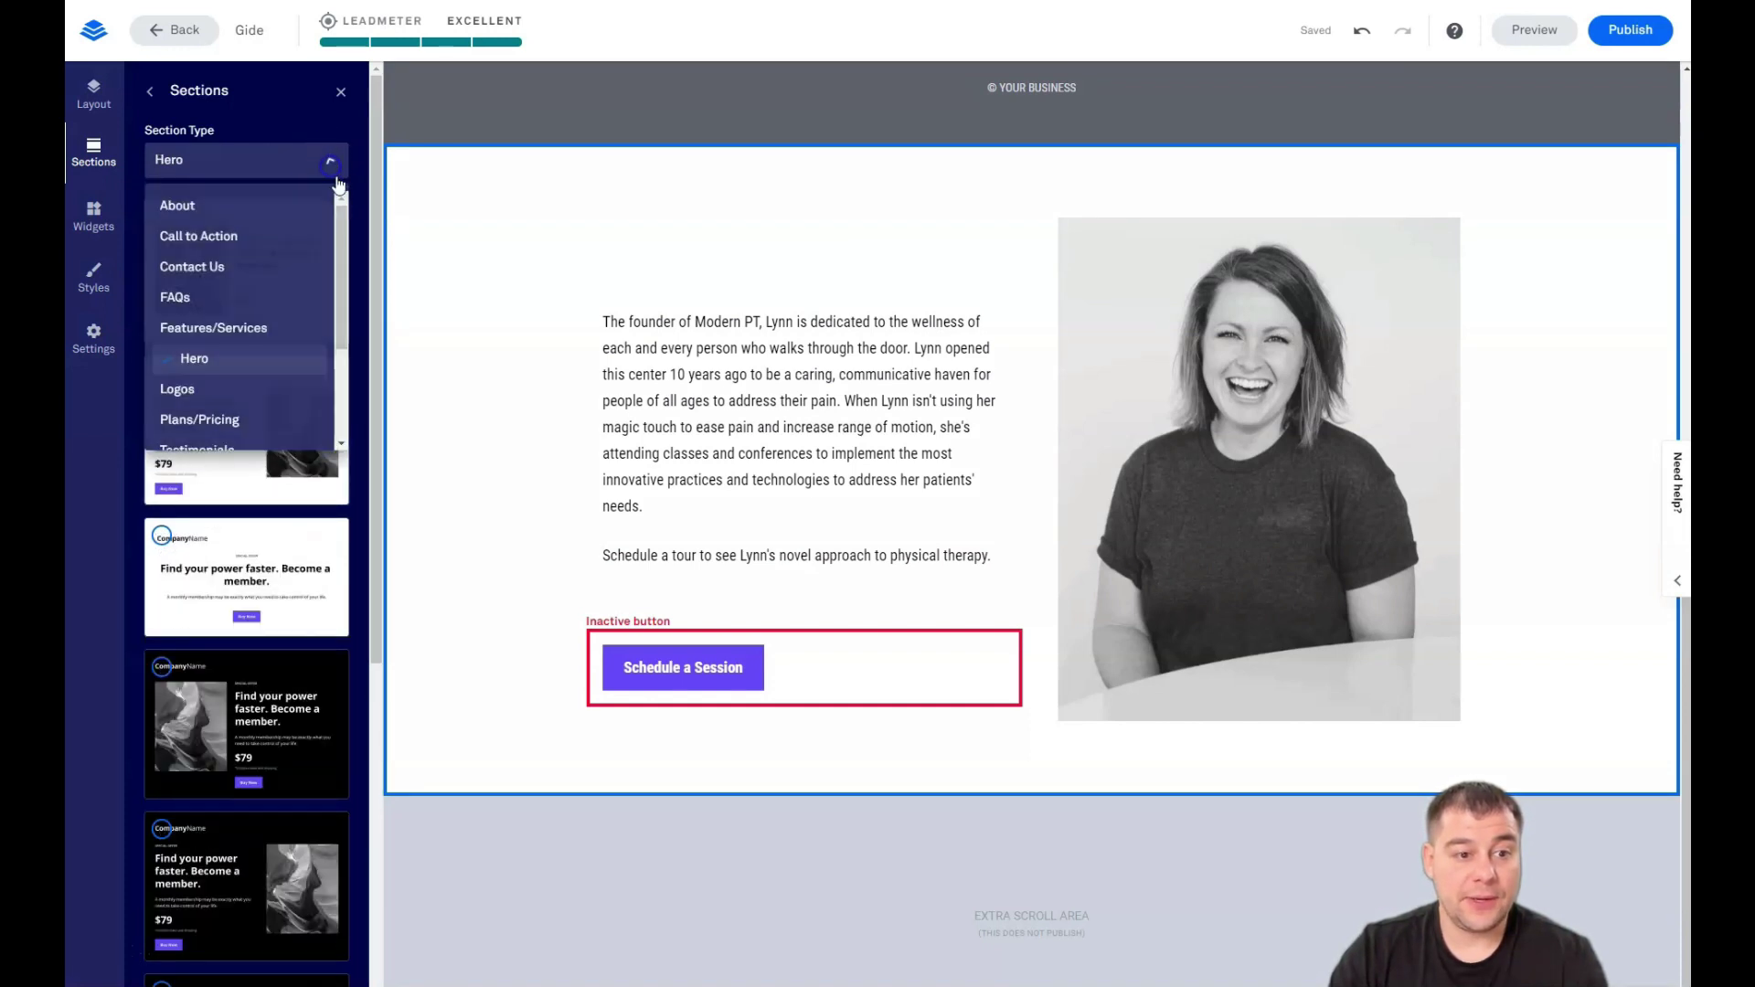
scroll(256, 333, down, 3)
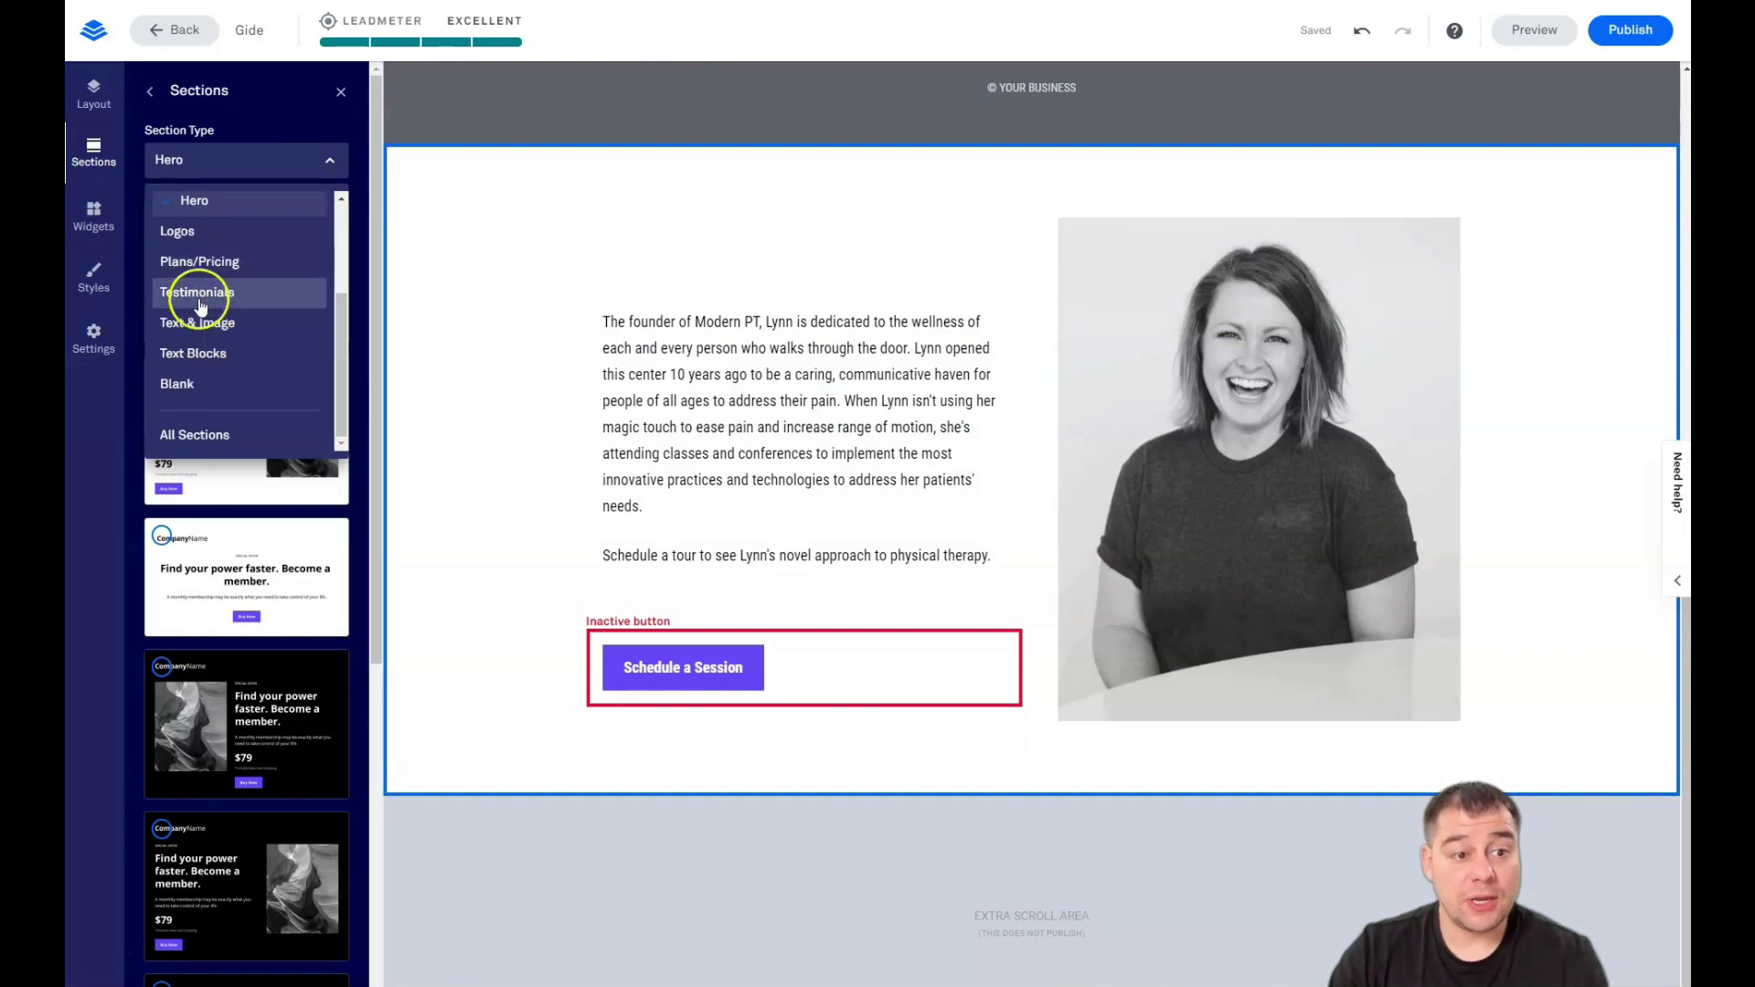
click(177, 383)
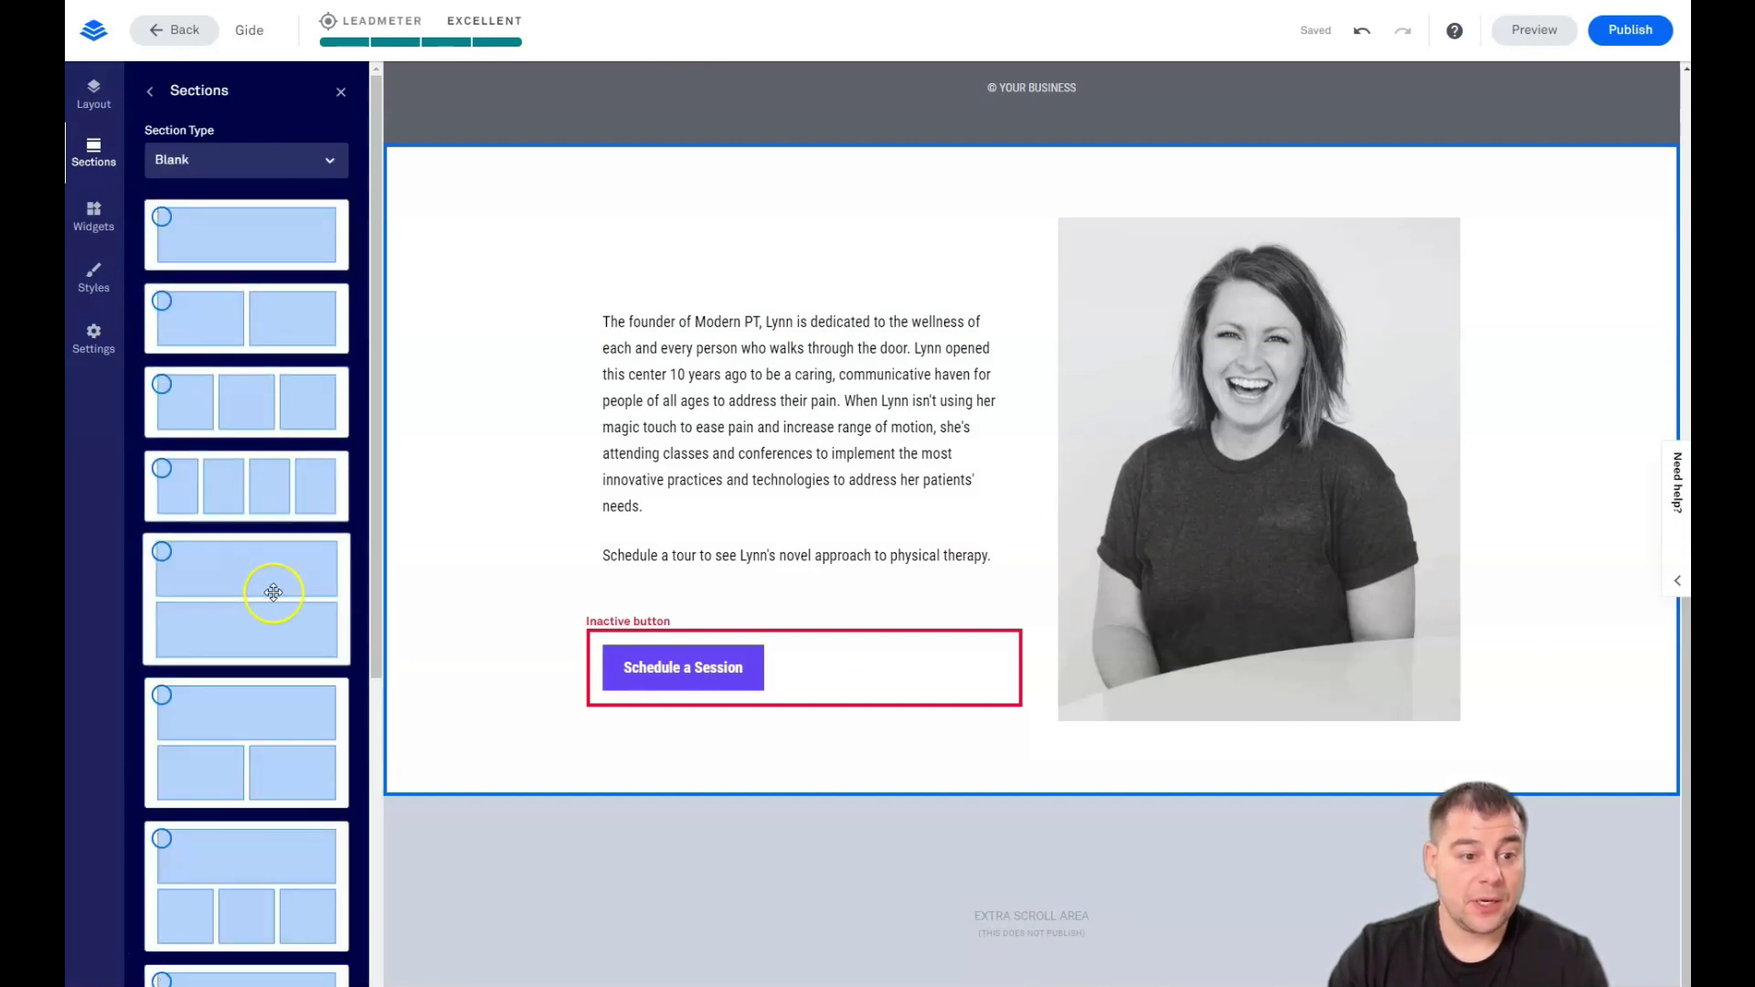
scroll(266, 588, down, 3)
drag(228, 405, 1037, 804)
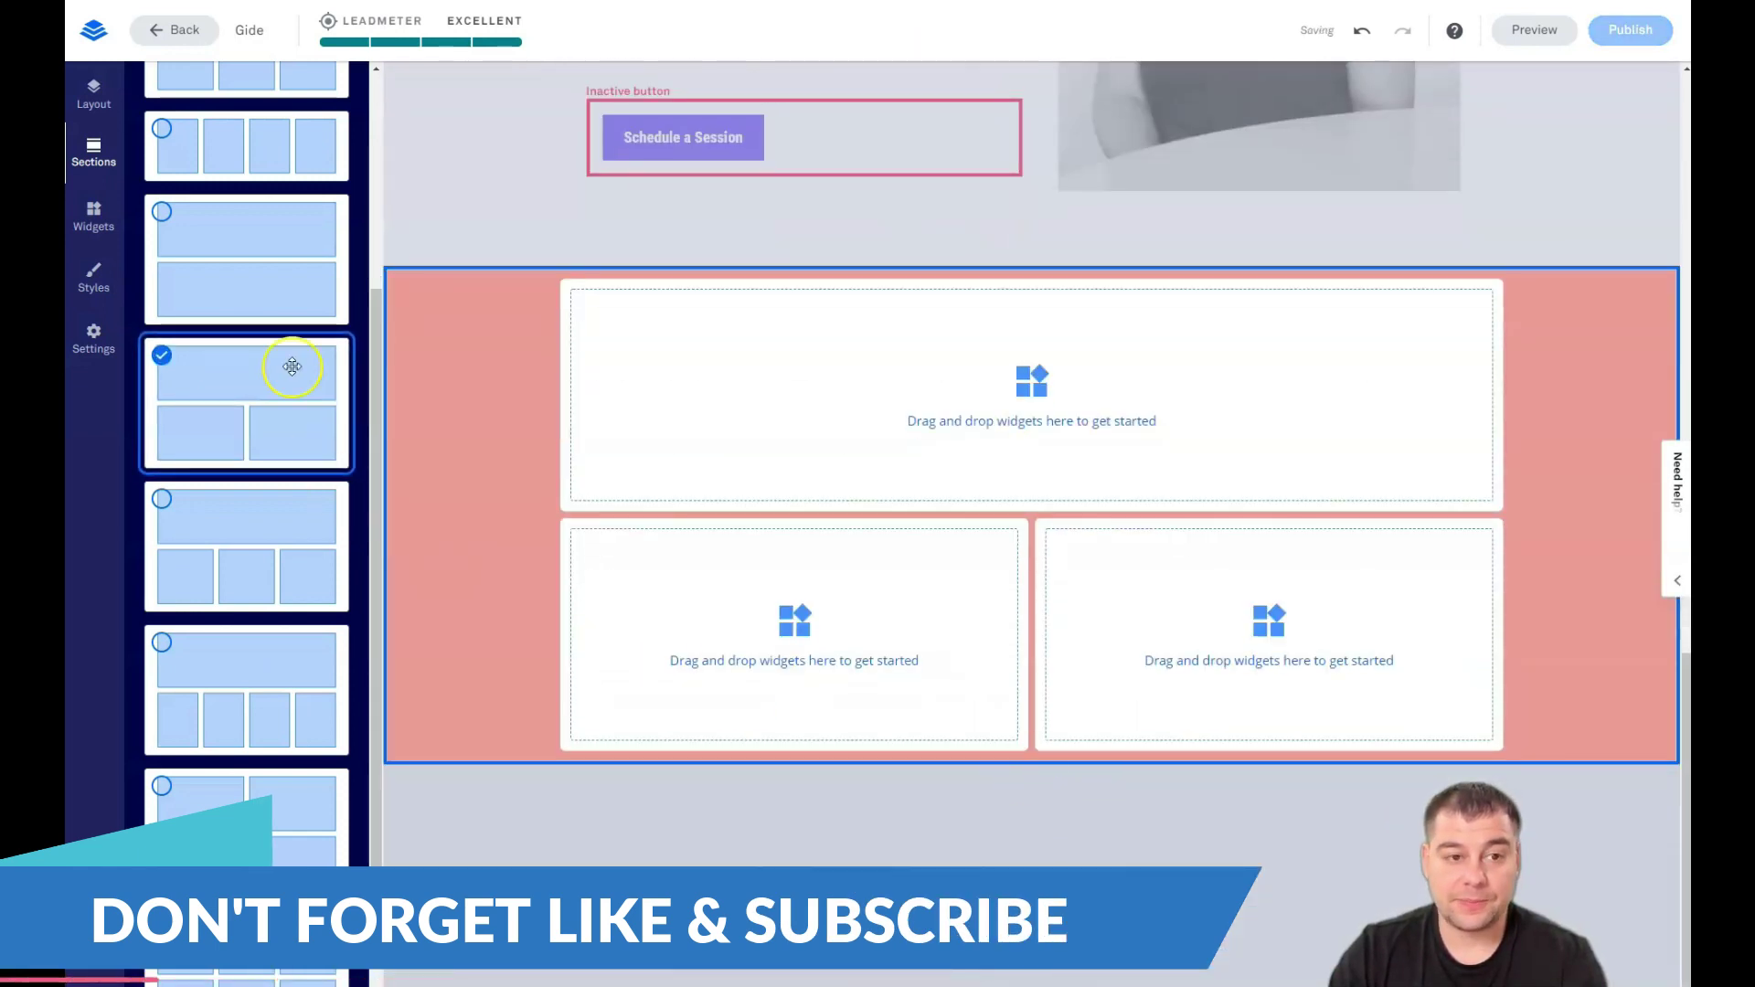
scroll(258, 333, up, 5)
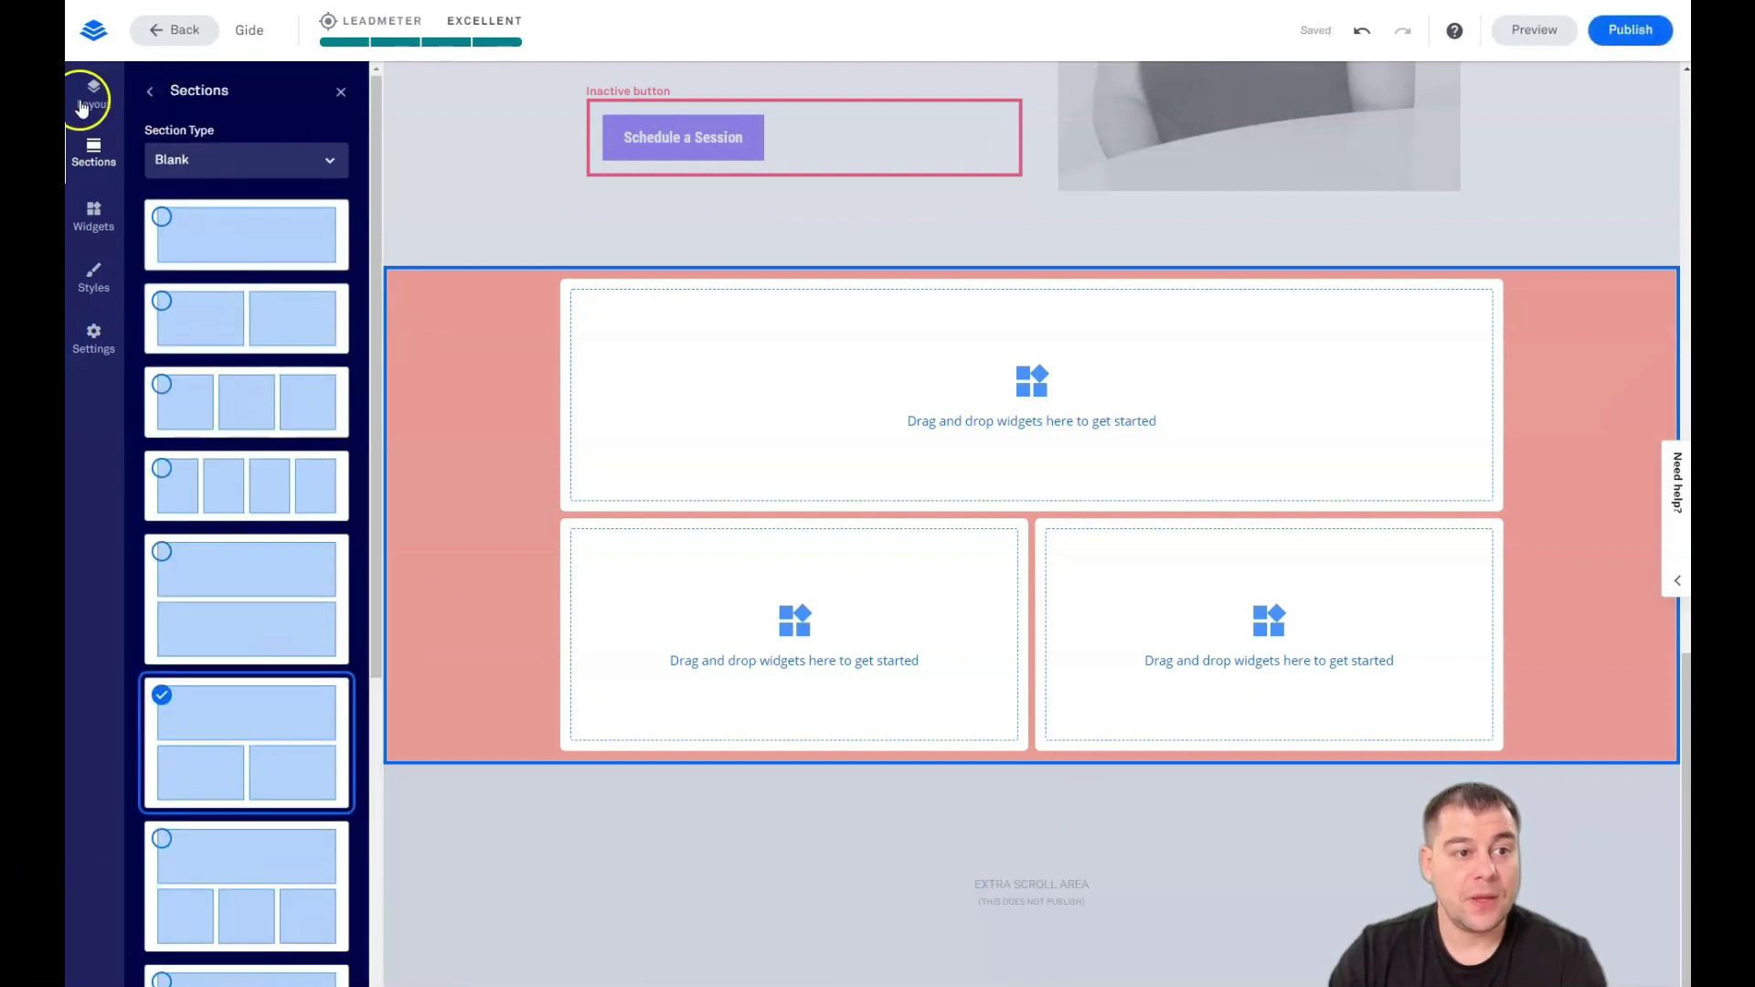
- Move the Footer section below the About 1 and Blank 1 sections in the page layout
click(83, 102)
click(183, 179)
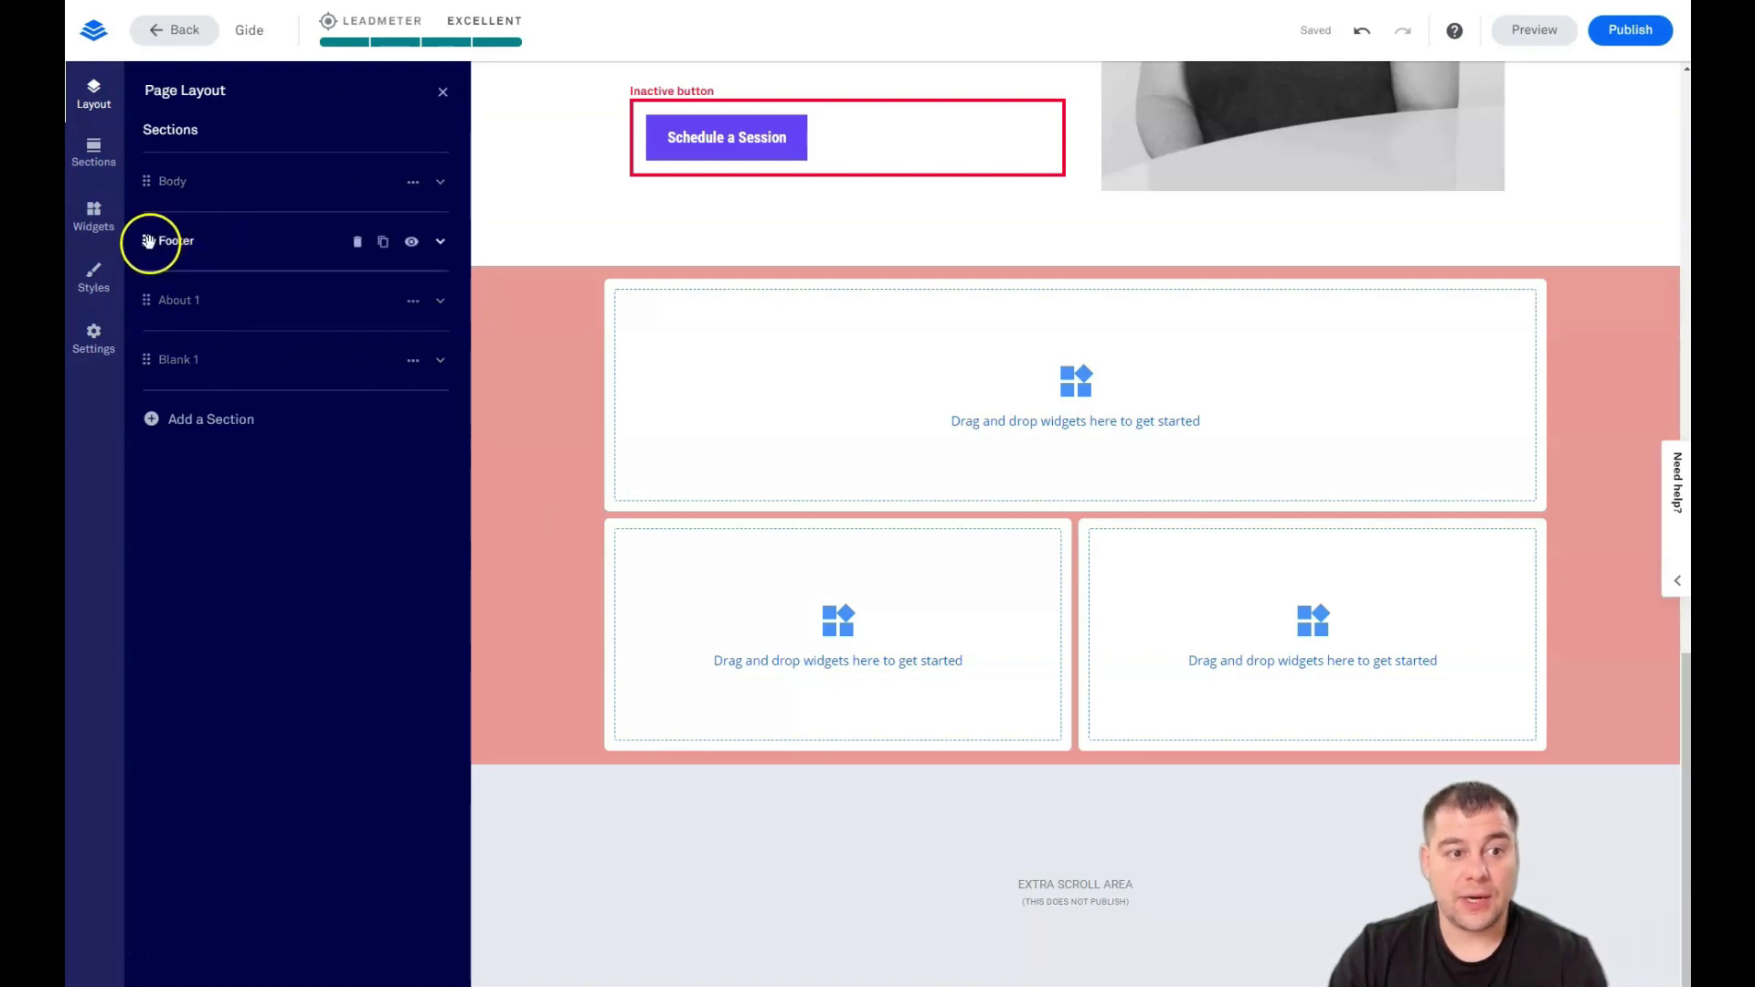
drag(149, 242, 149, 384)
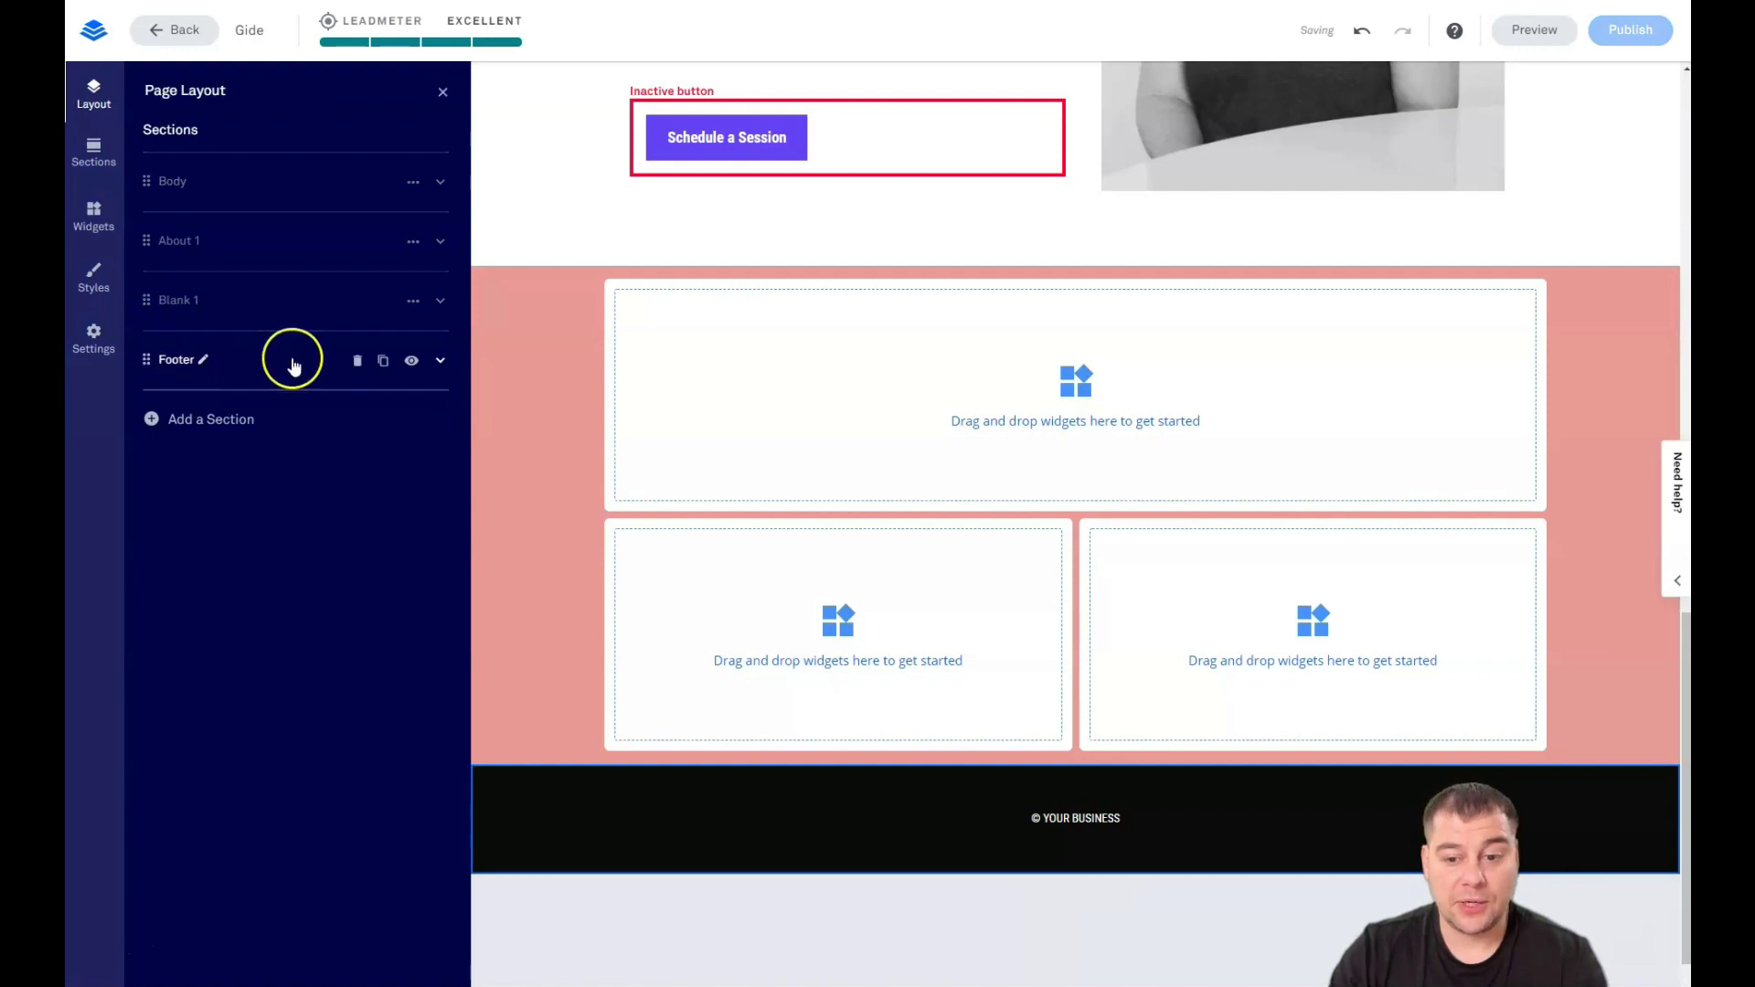
drag(162, 311, 274, 254)
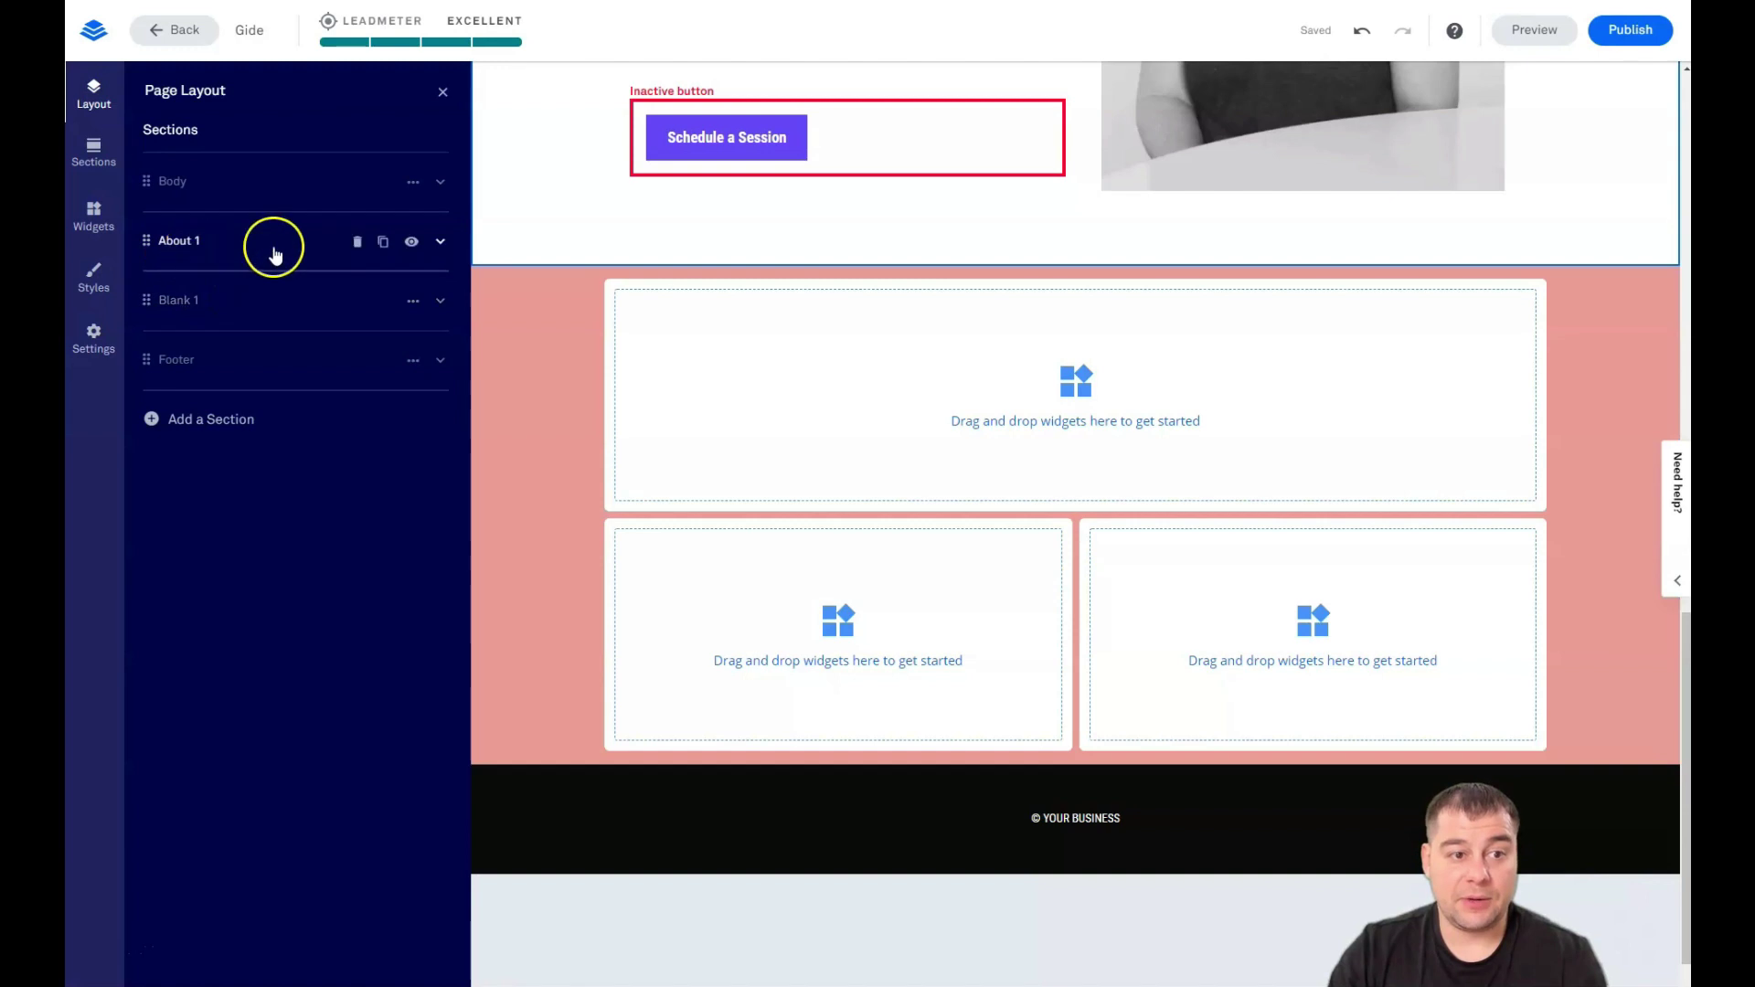
- Delete the About 1 section from the page layout and look over the remaining sections
click(357, 241)
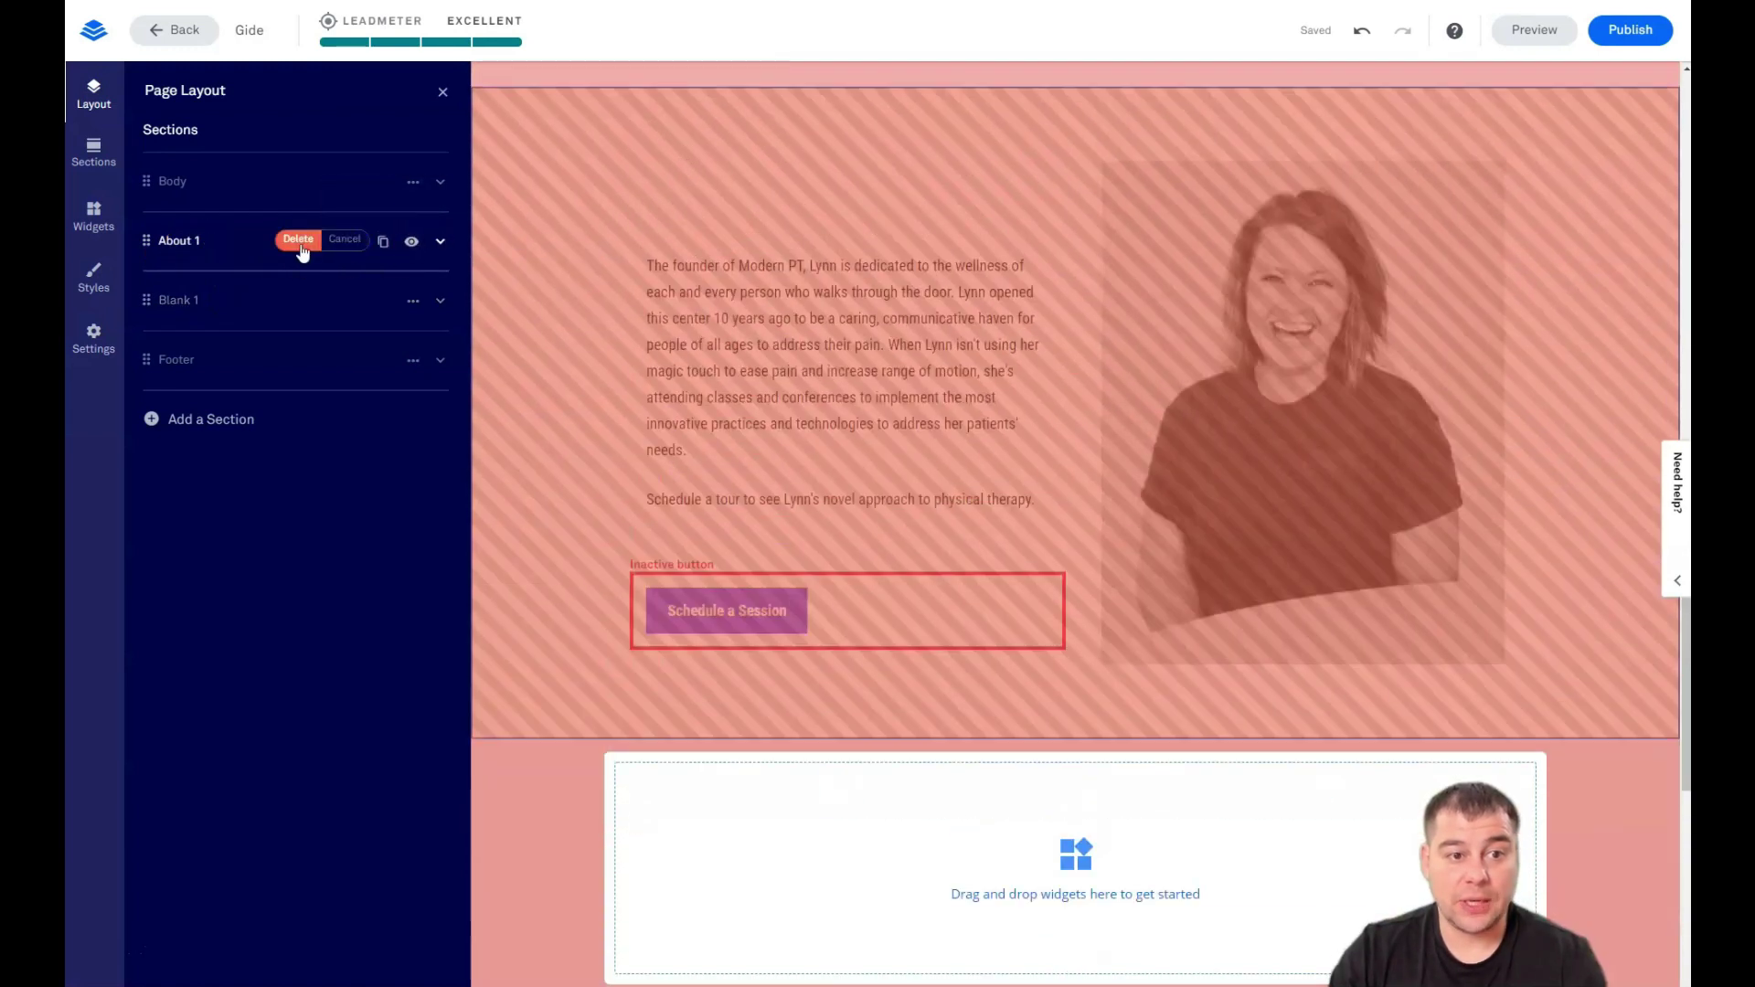
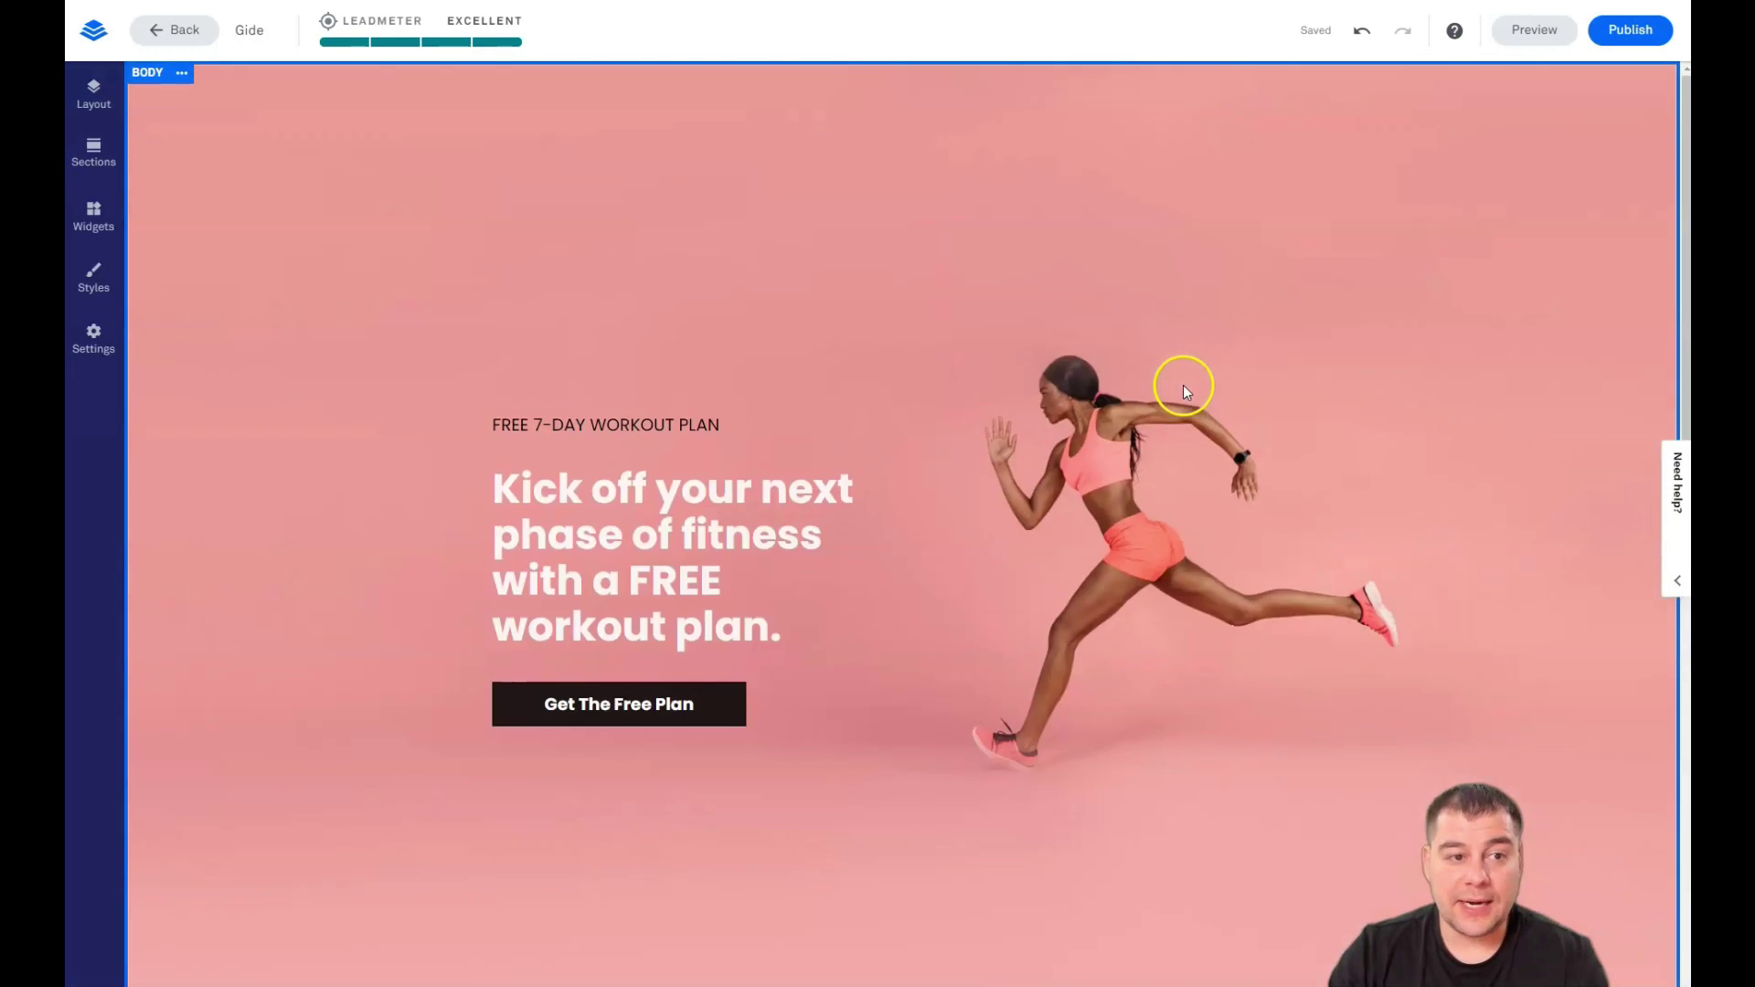
scroll(515, 166, down, 10)
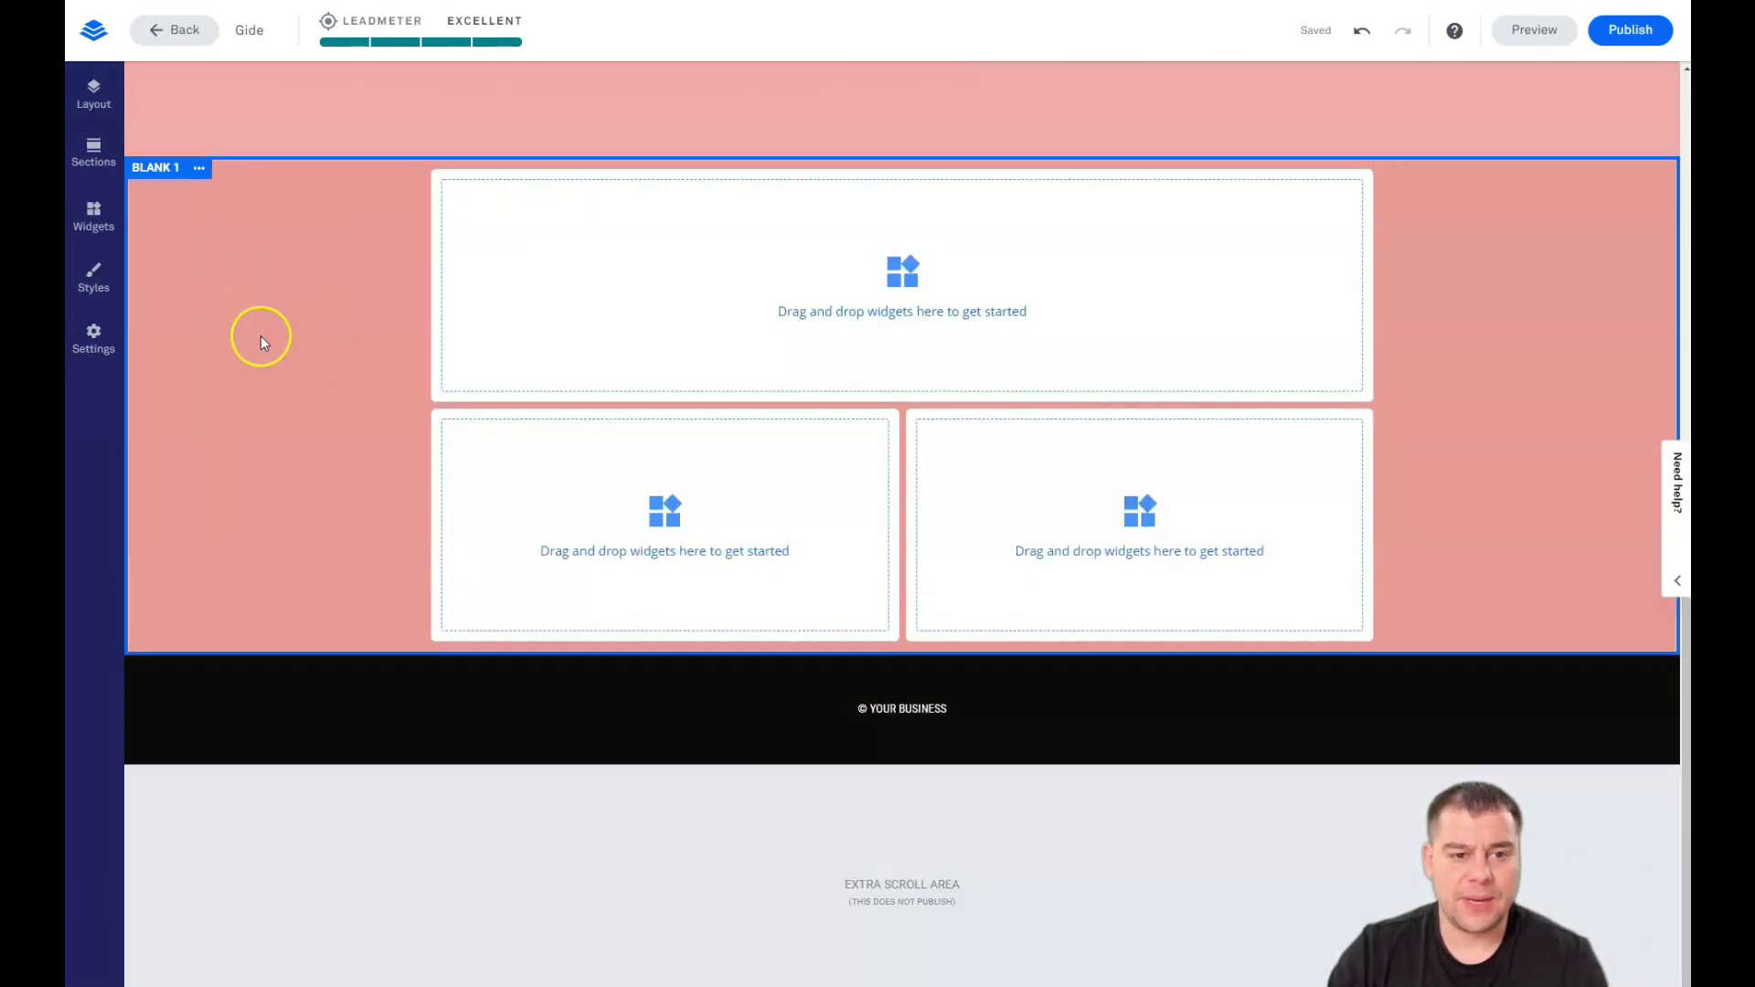
scroll(254, 346, up, 8)
scroll(267, 364, down, 9)
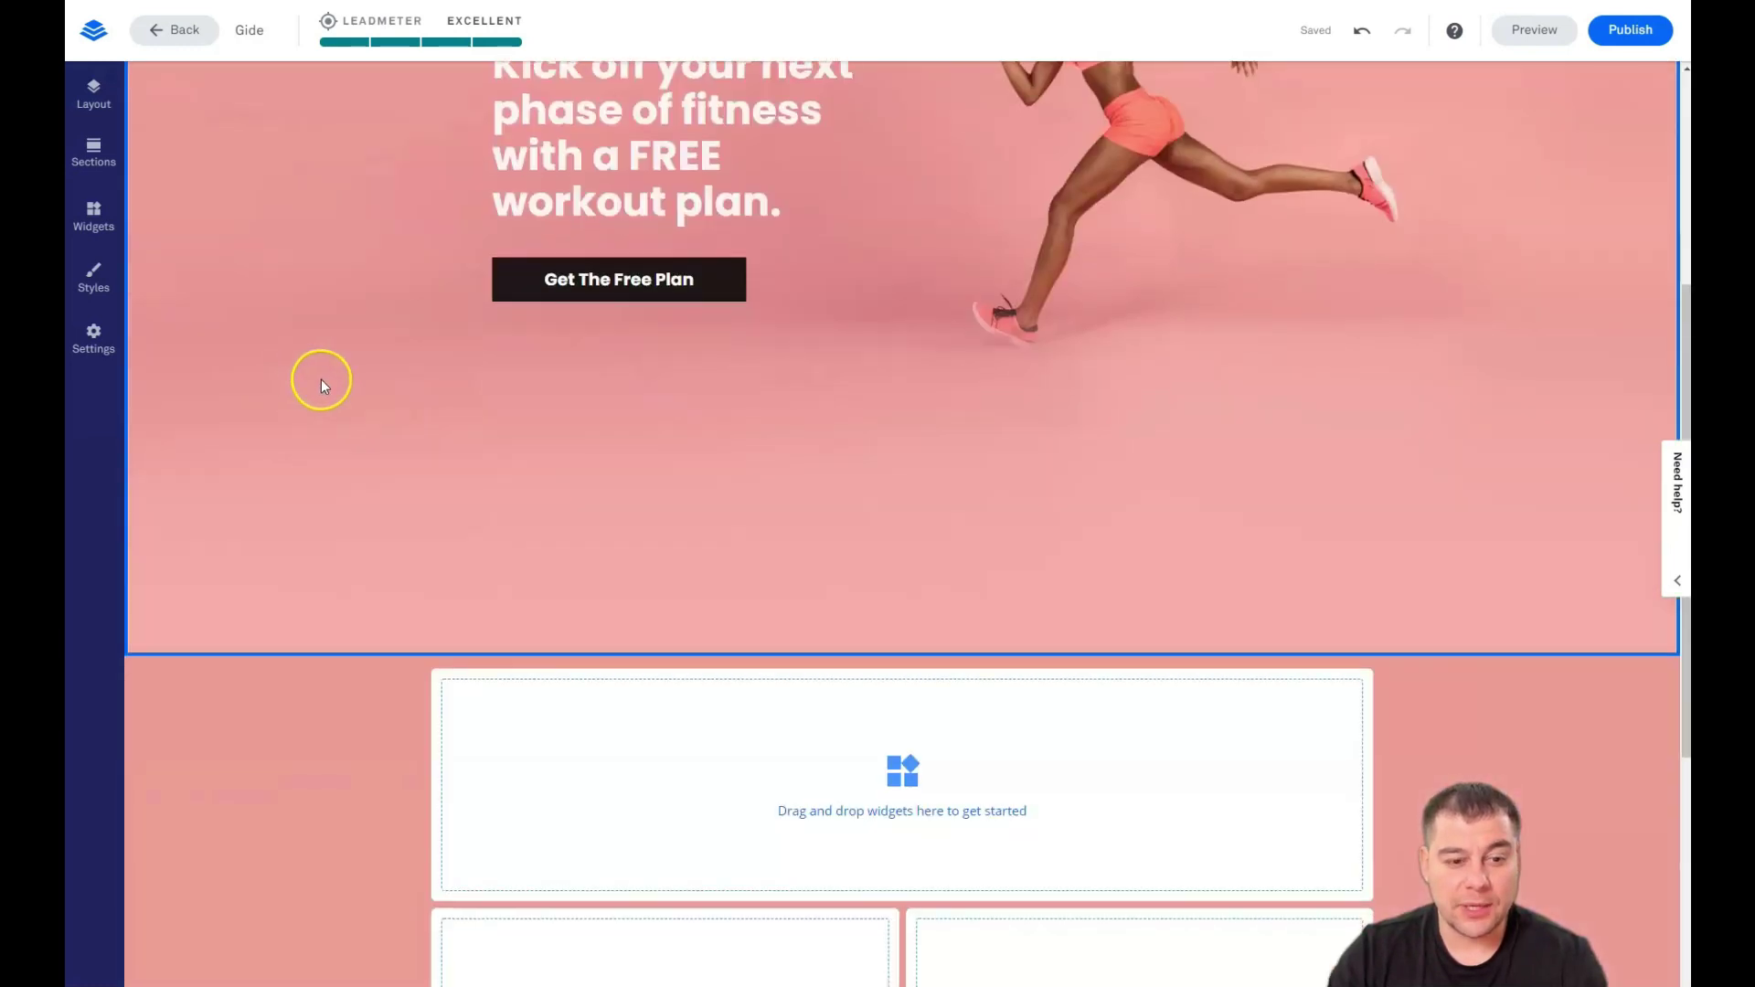
scroll(316, 377, up, 5)
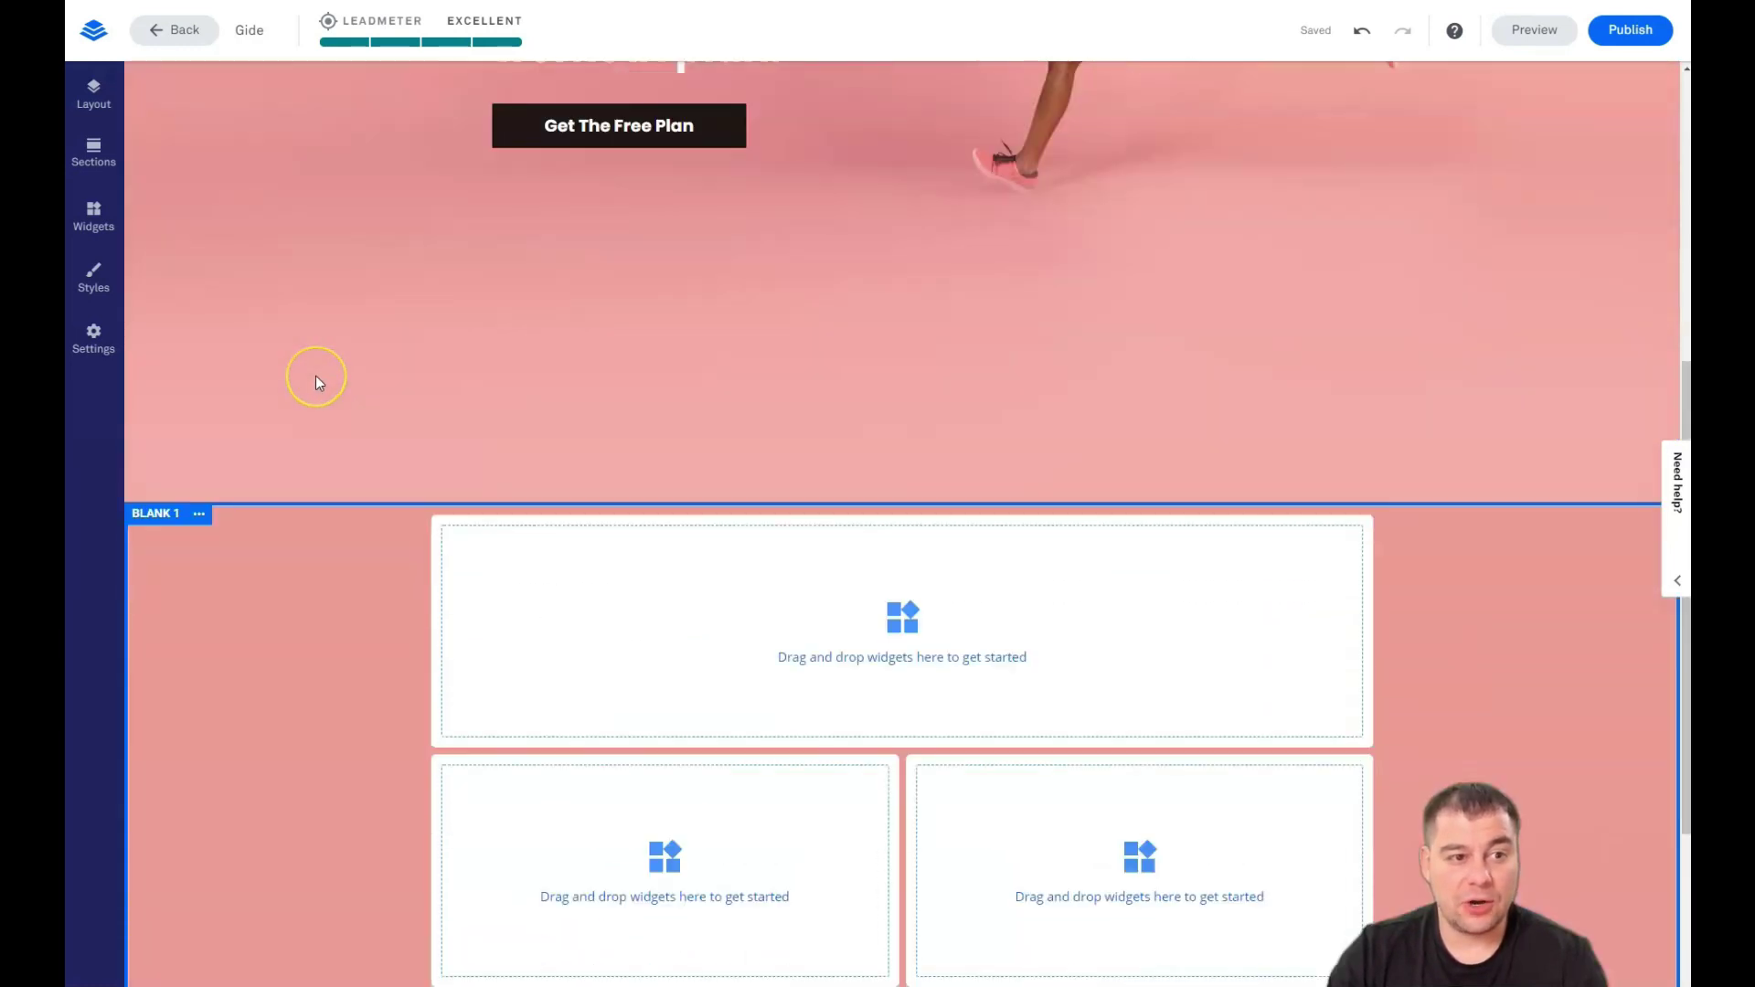
scroll(316, 375, up, 3)
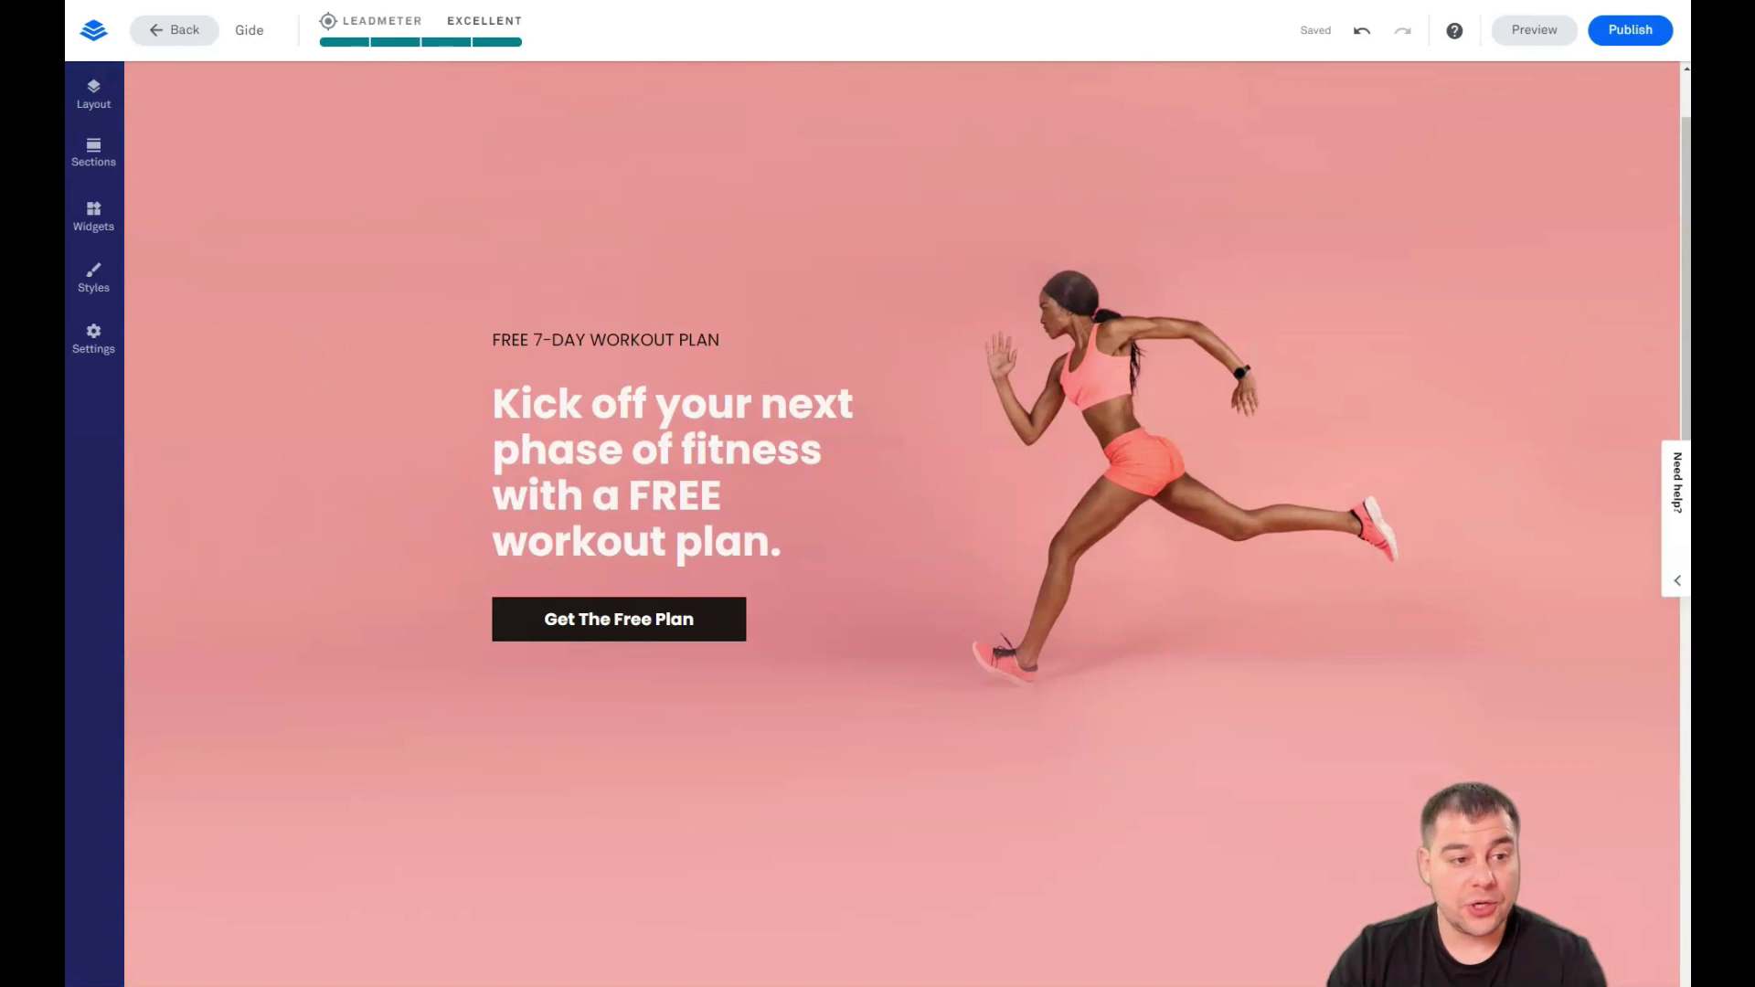
- Remove the page background color in the page styles and check the Blank 1 section against the Body section
click(91, 276)
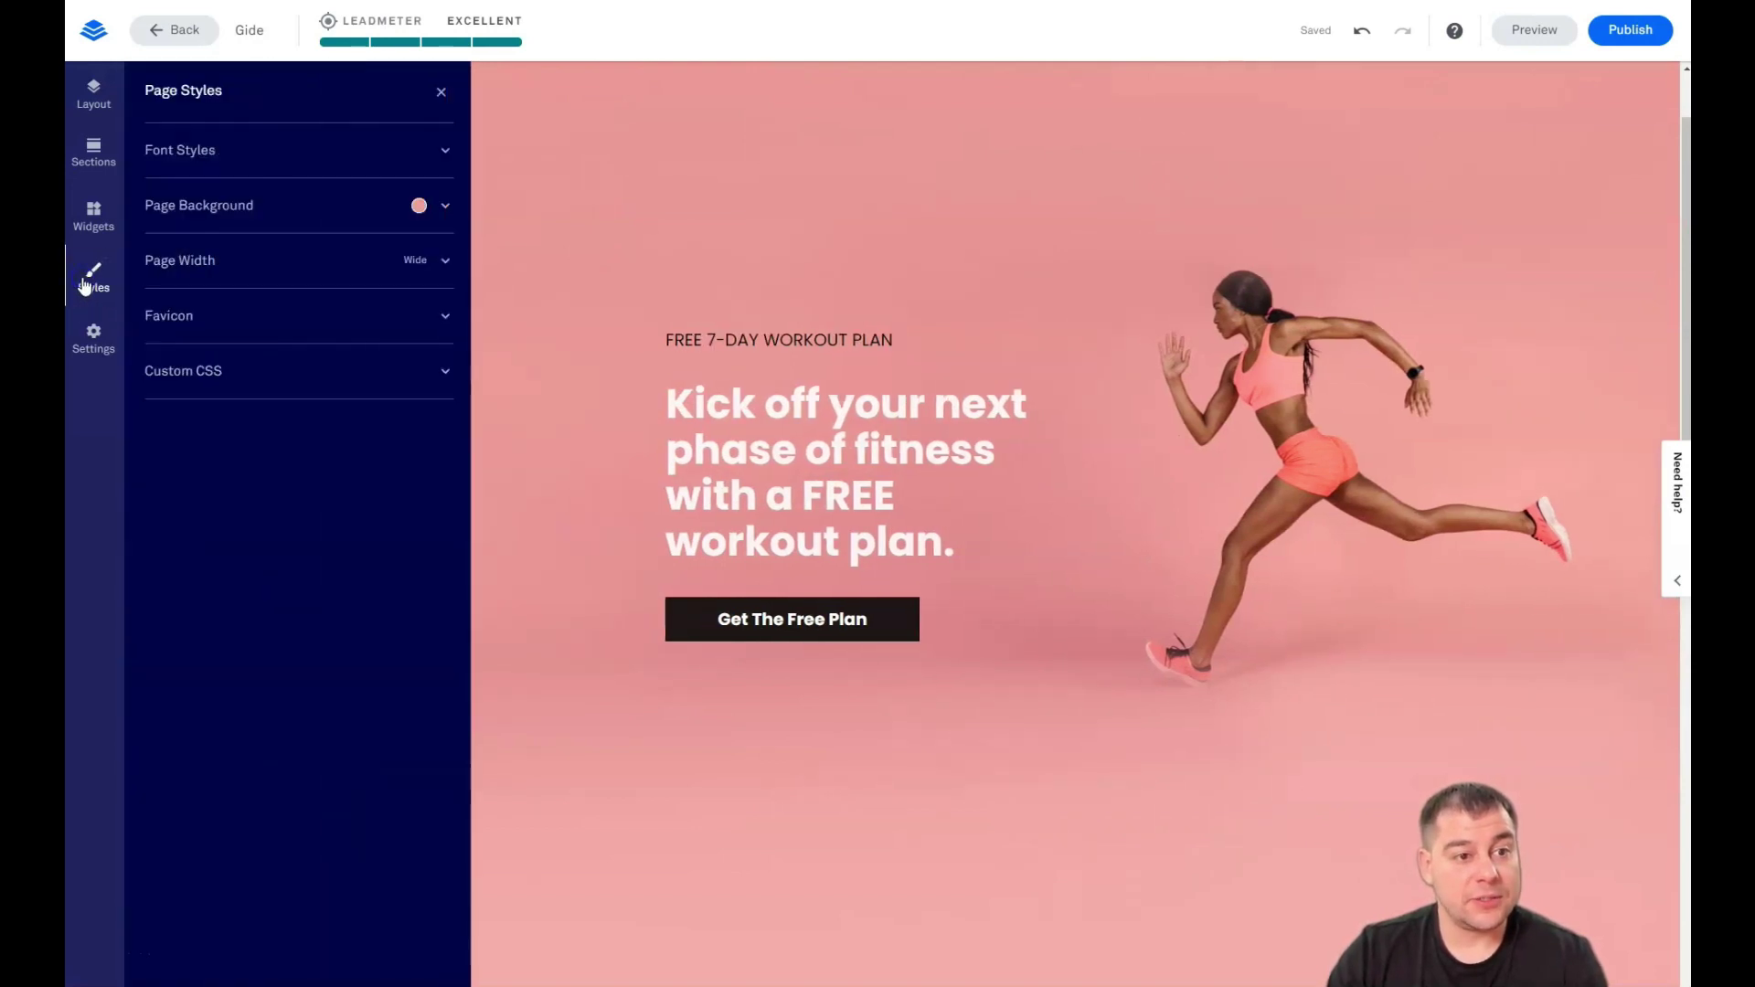
click(445, 207)
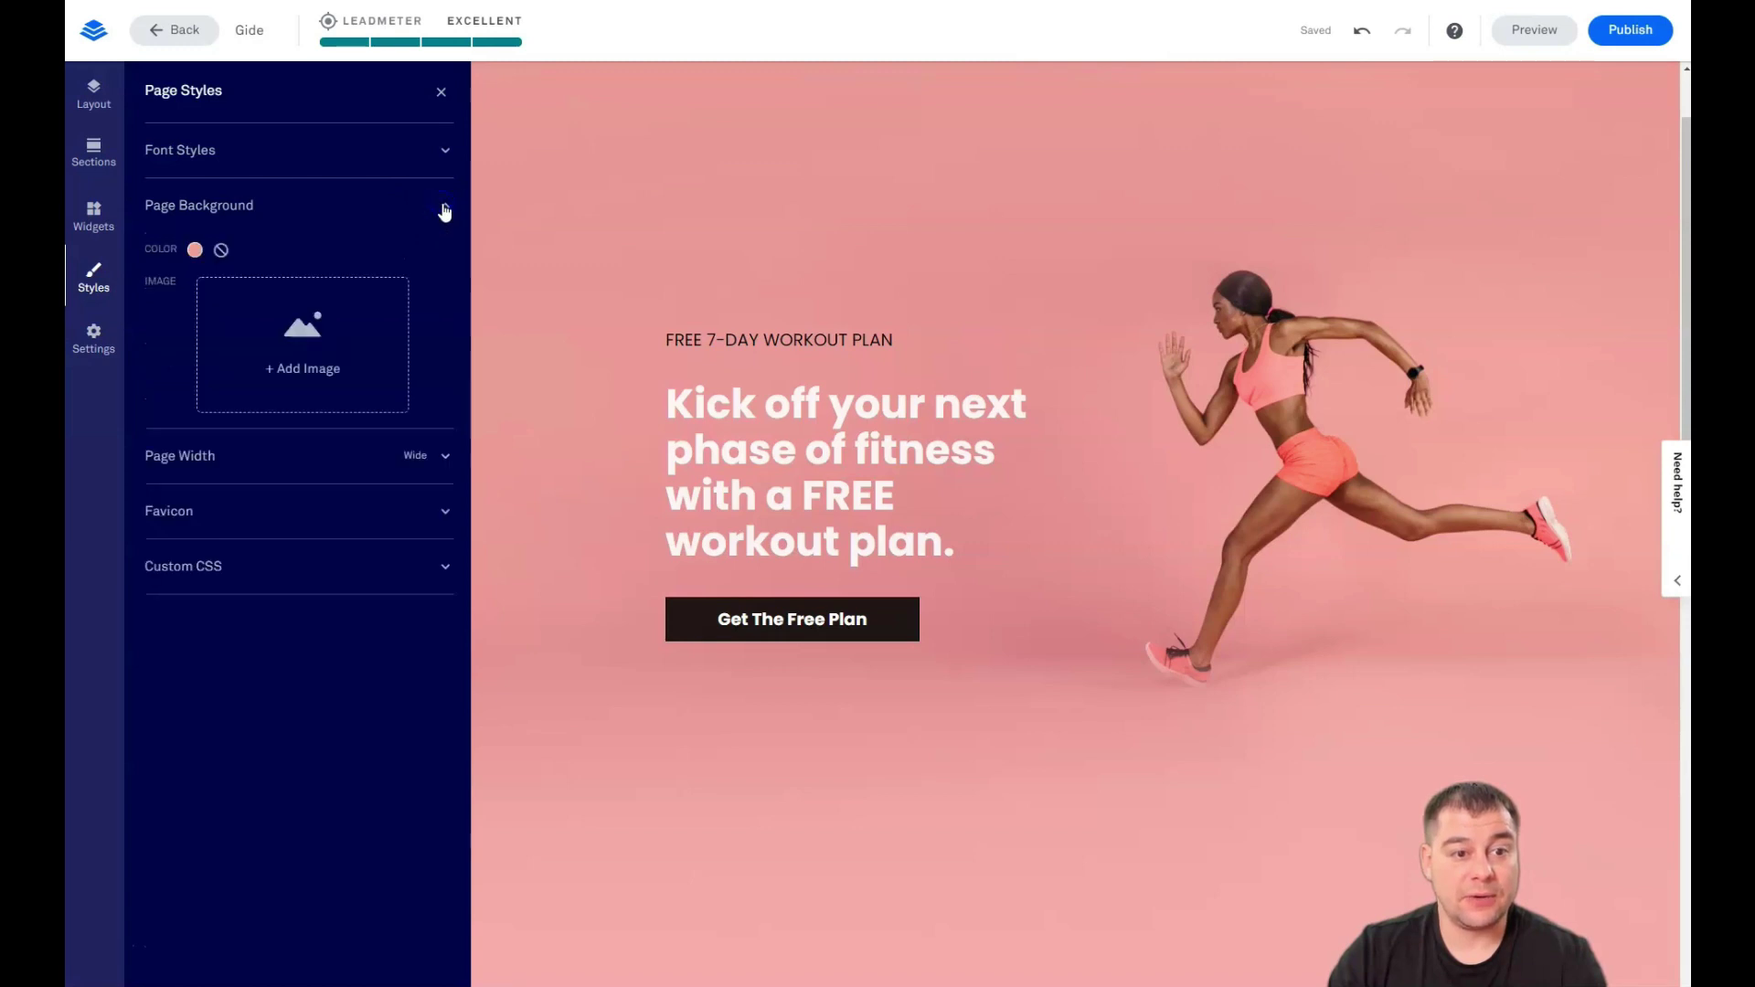
click(220, 250)
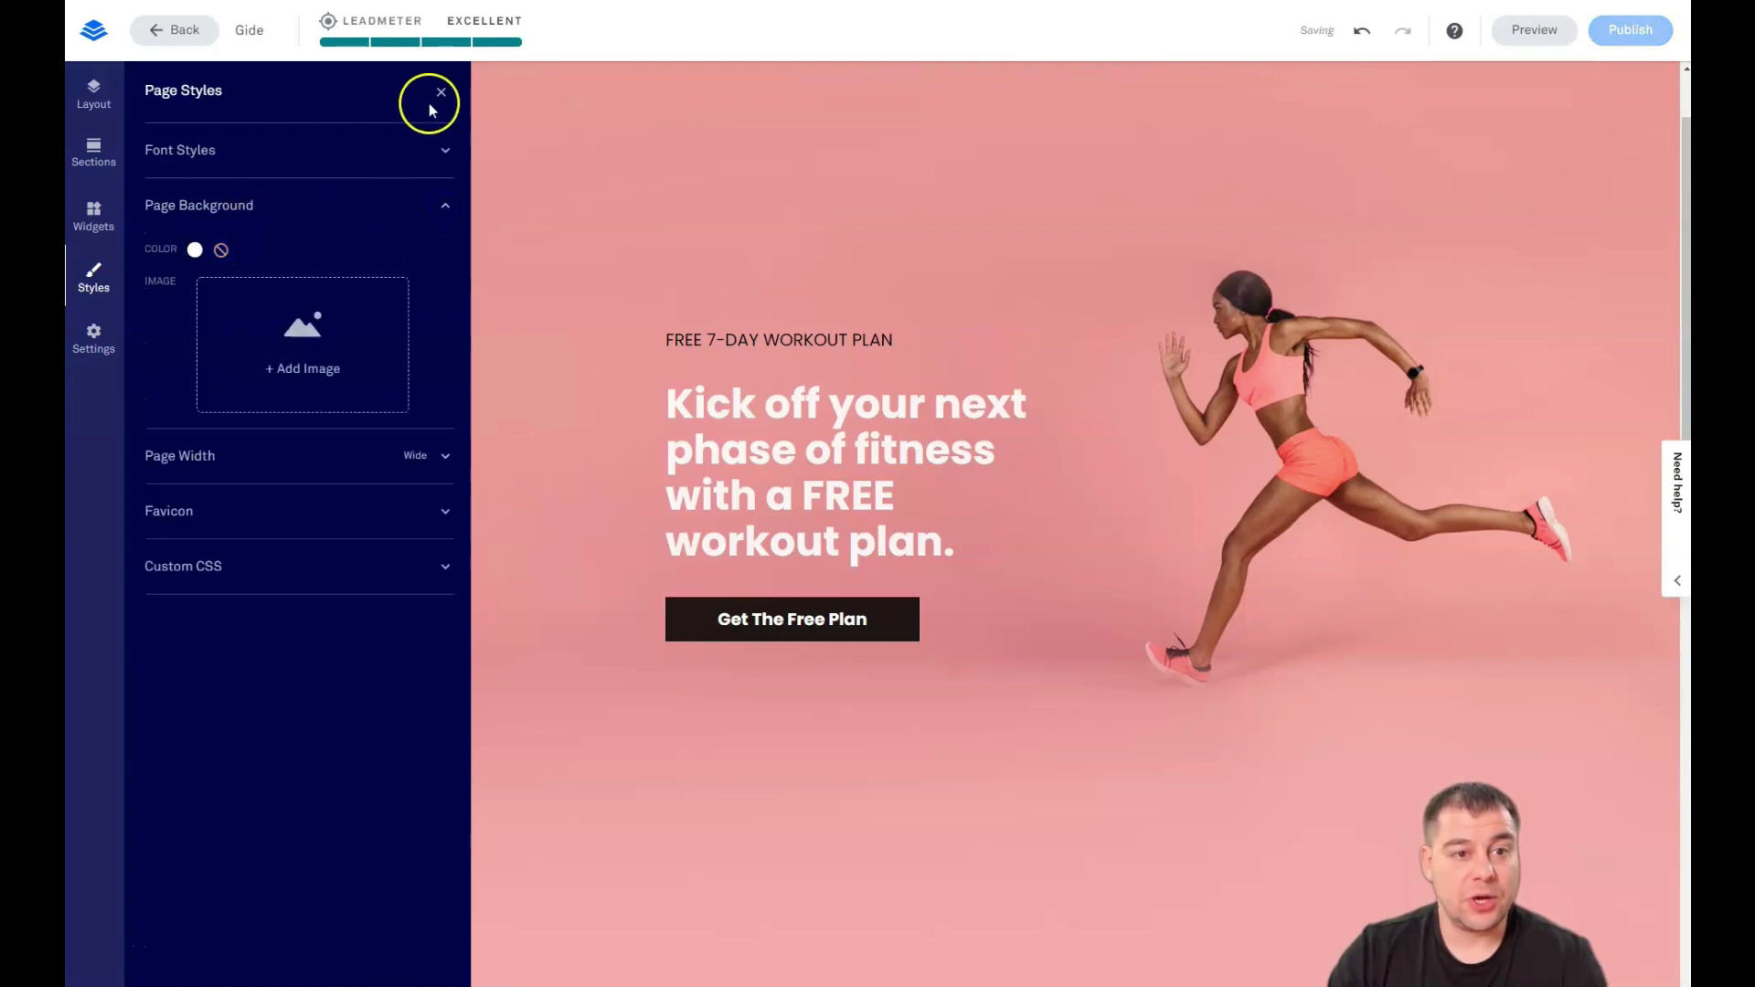
click(441, 92)
scroll(718, 504, down, 10)
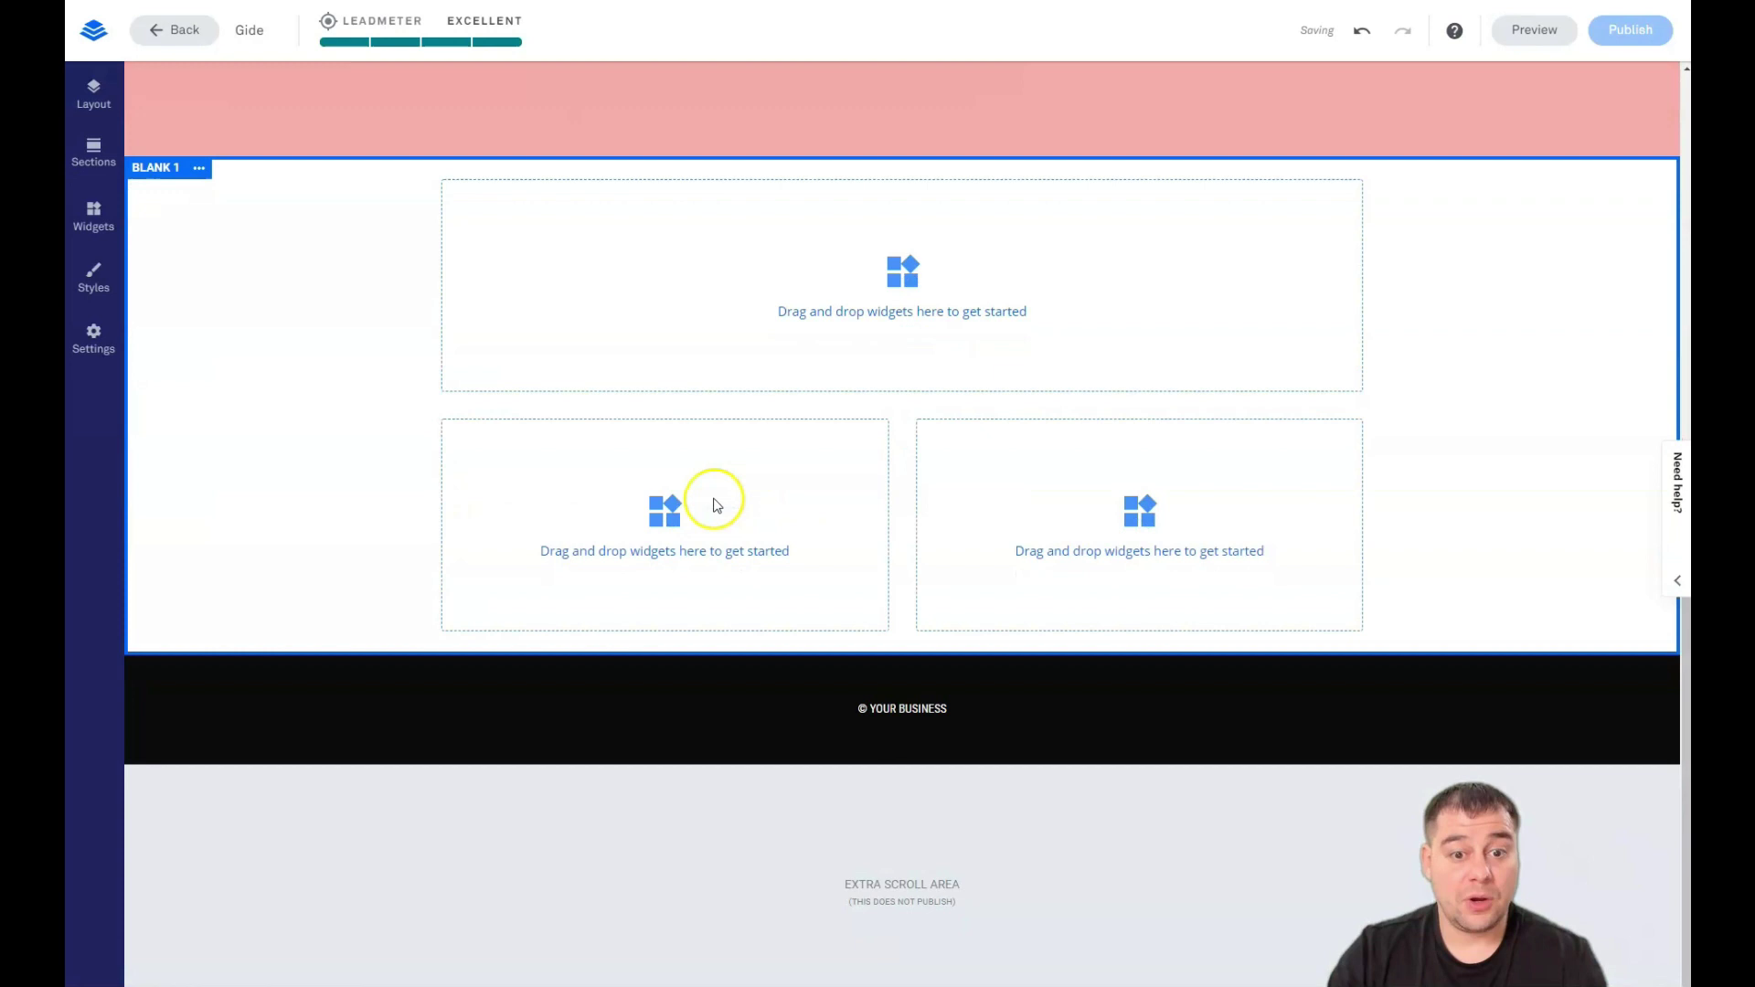
scroll(364, 365, up, 3)
scroll(300, 284, up, 5)
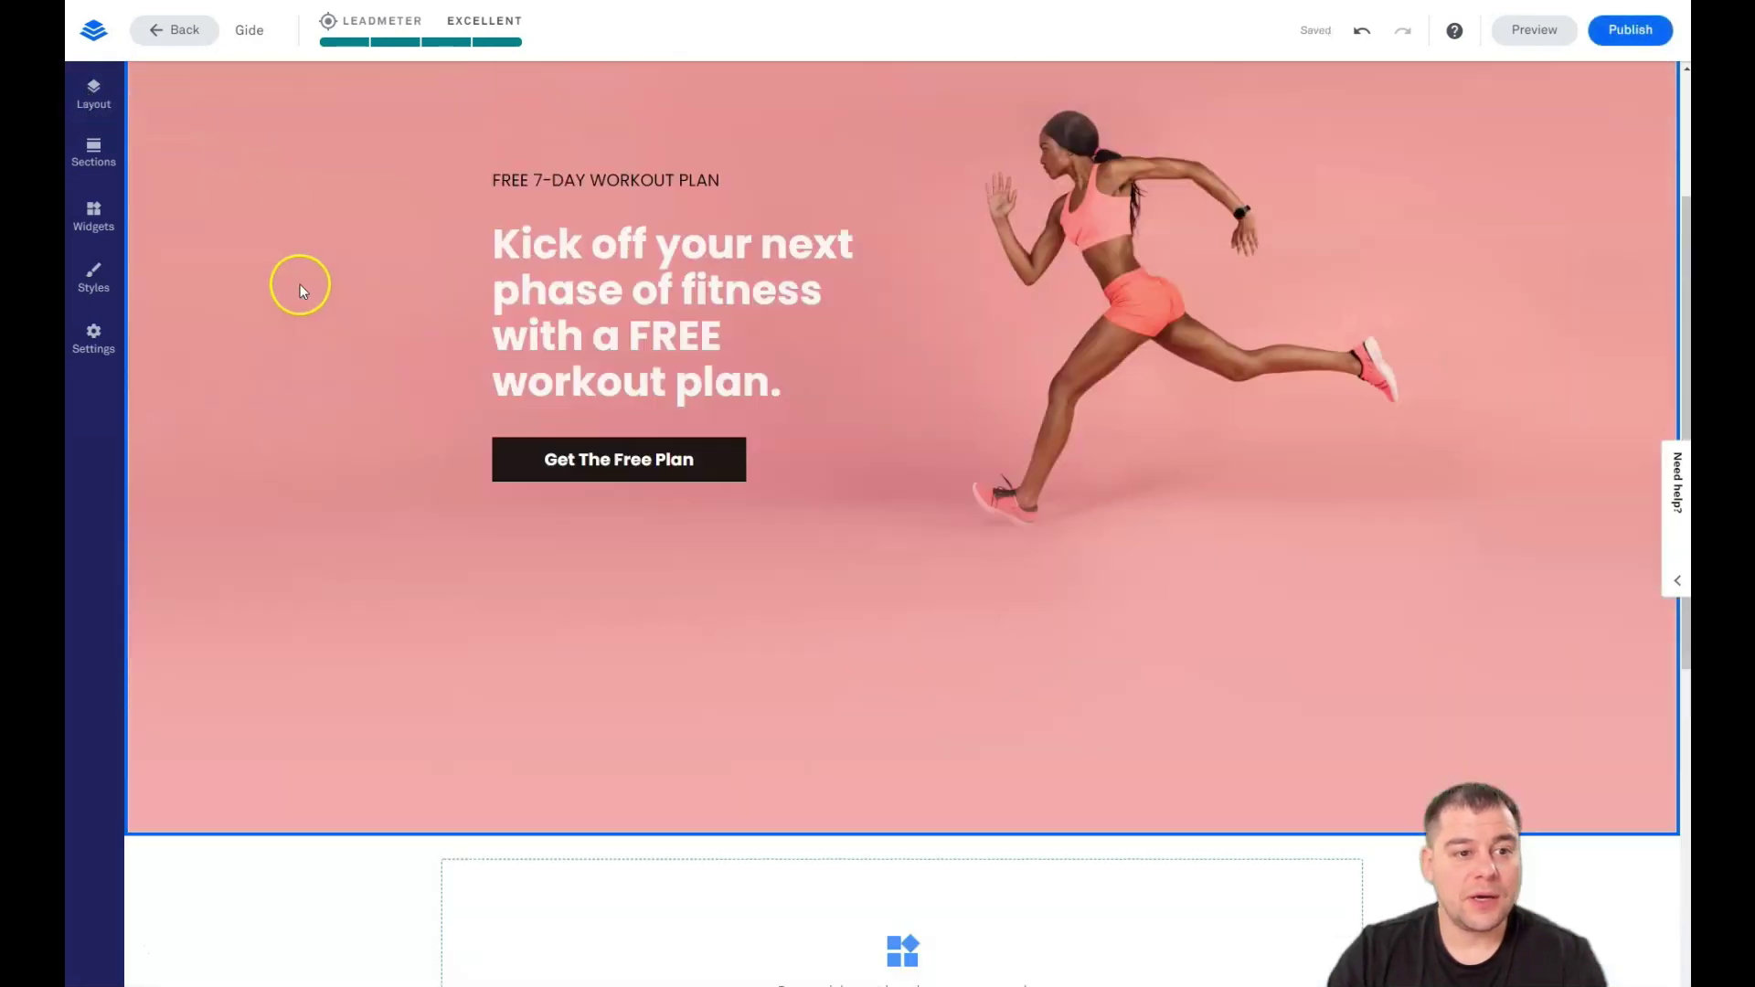
scroll(325, 349, down, 9)
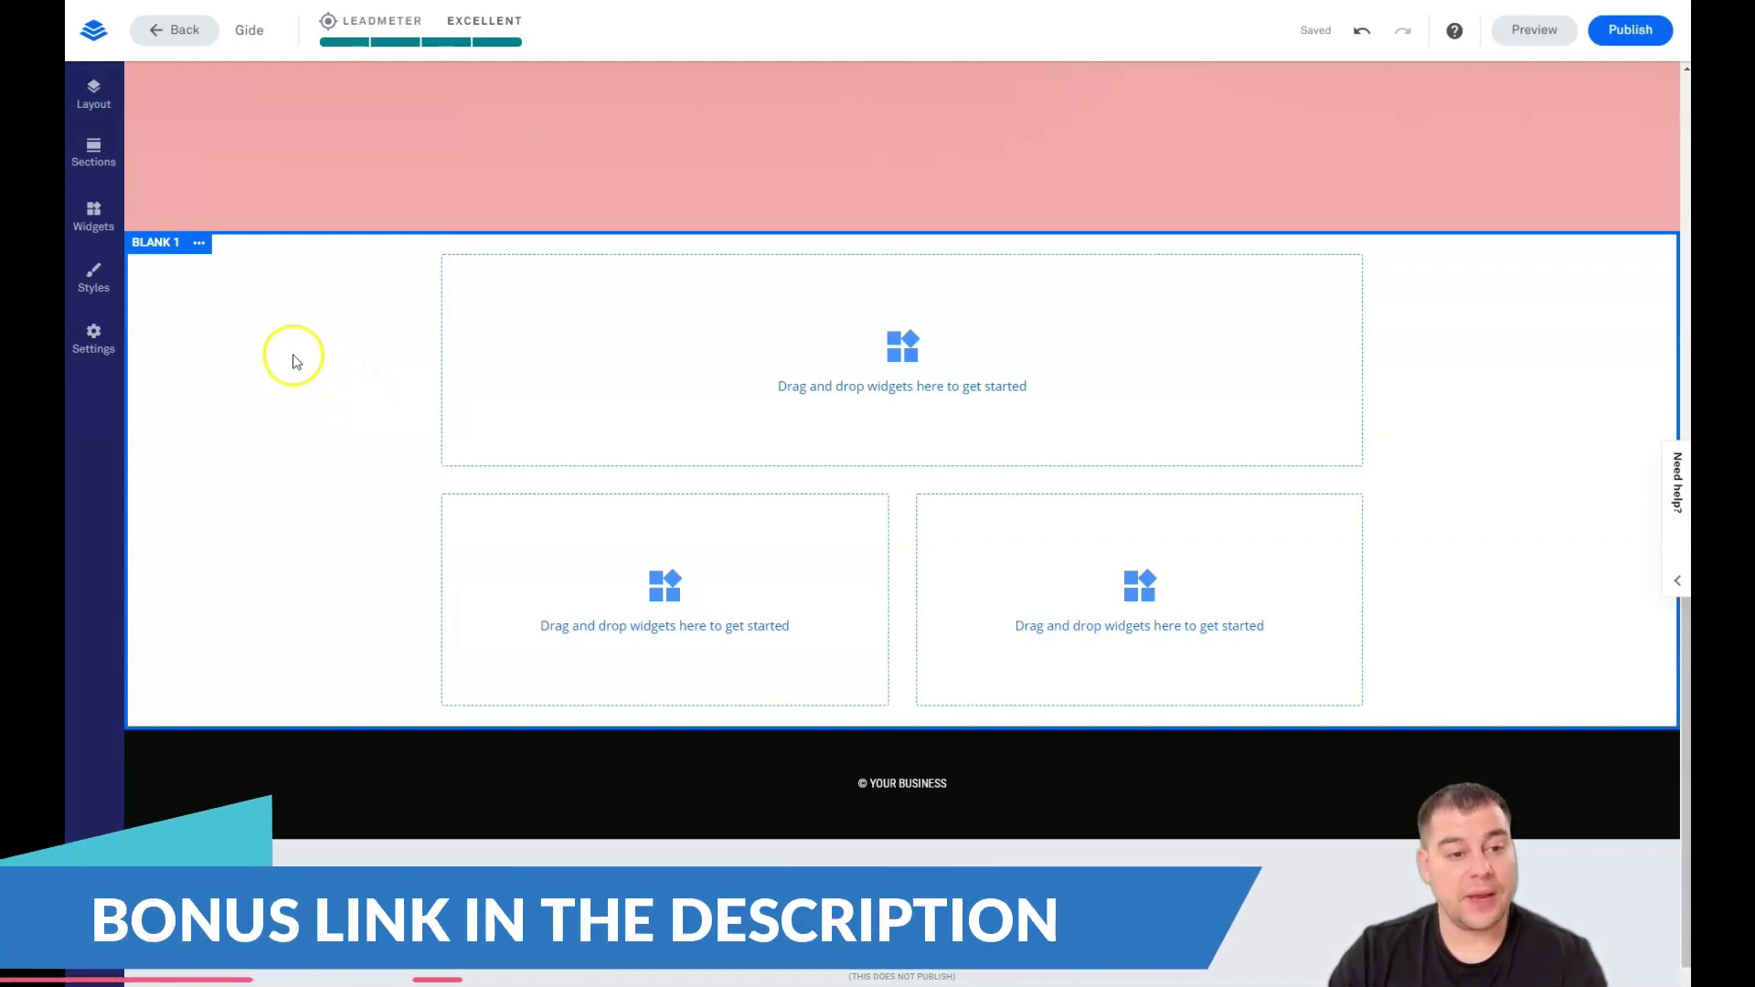
- Look at the section options offered for the Blank 1 section
click(200, 245)
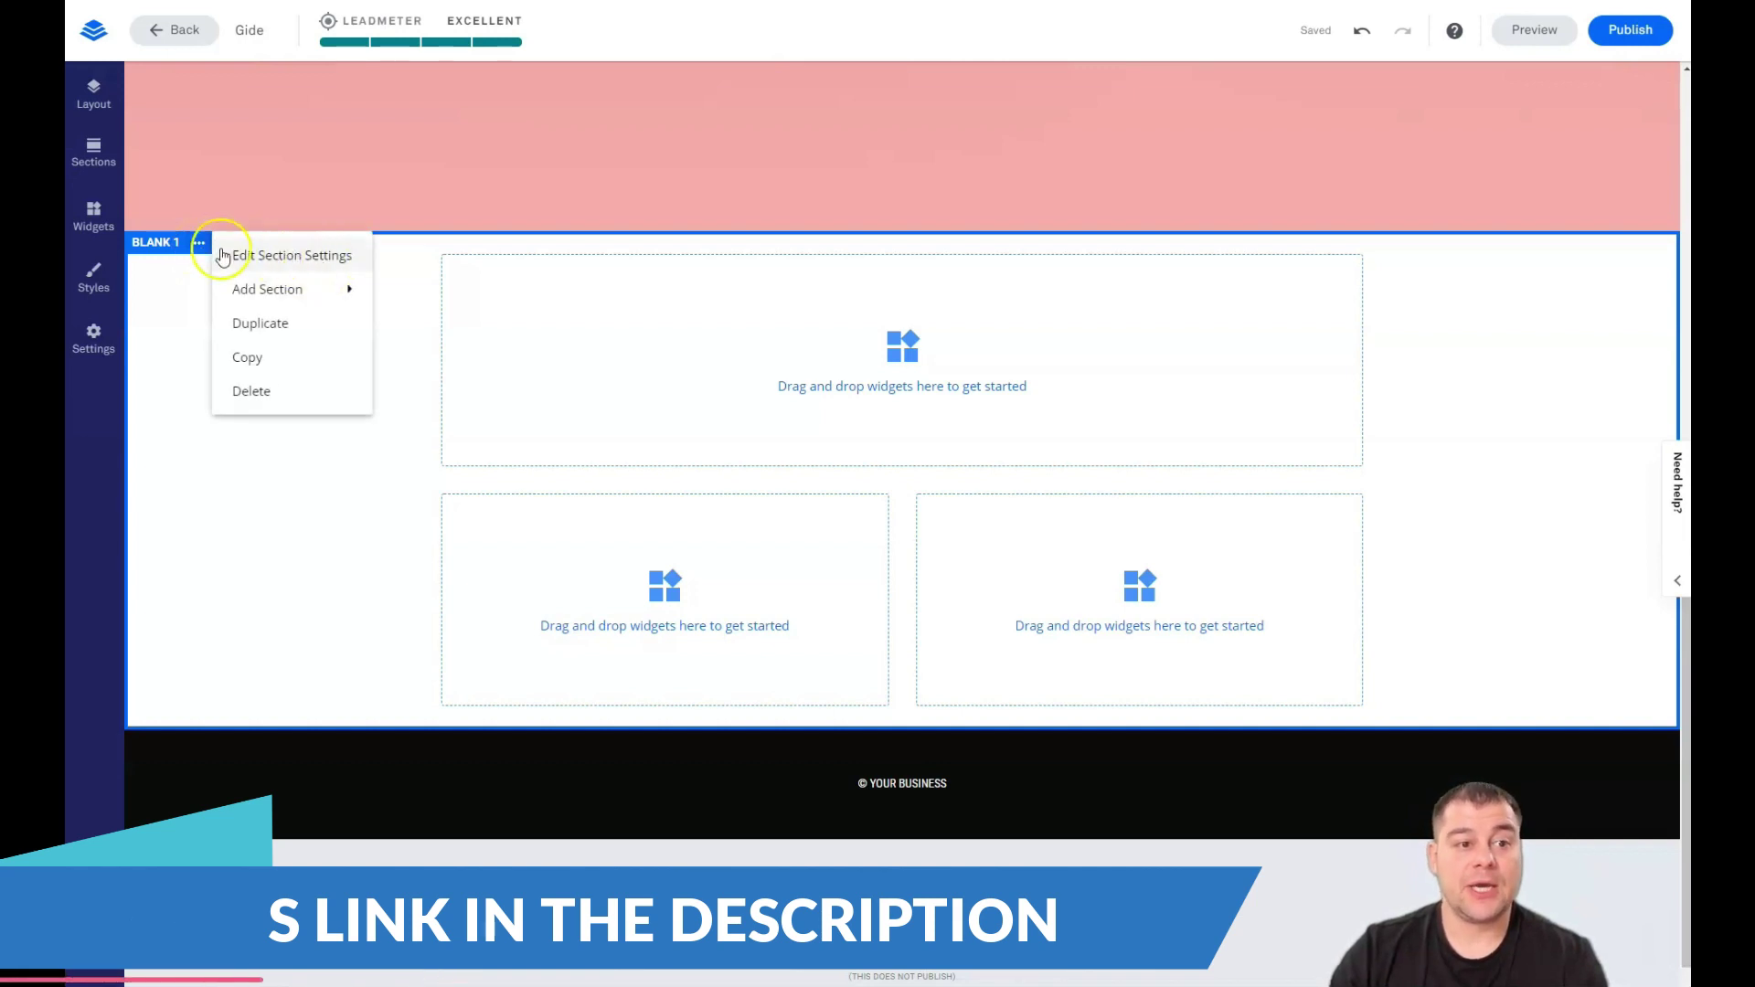
click(184, 340)
scroll(265, 302, up, 6)
scroll(265, 294, up, 3)
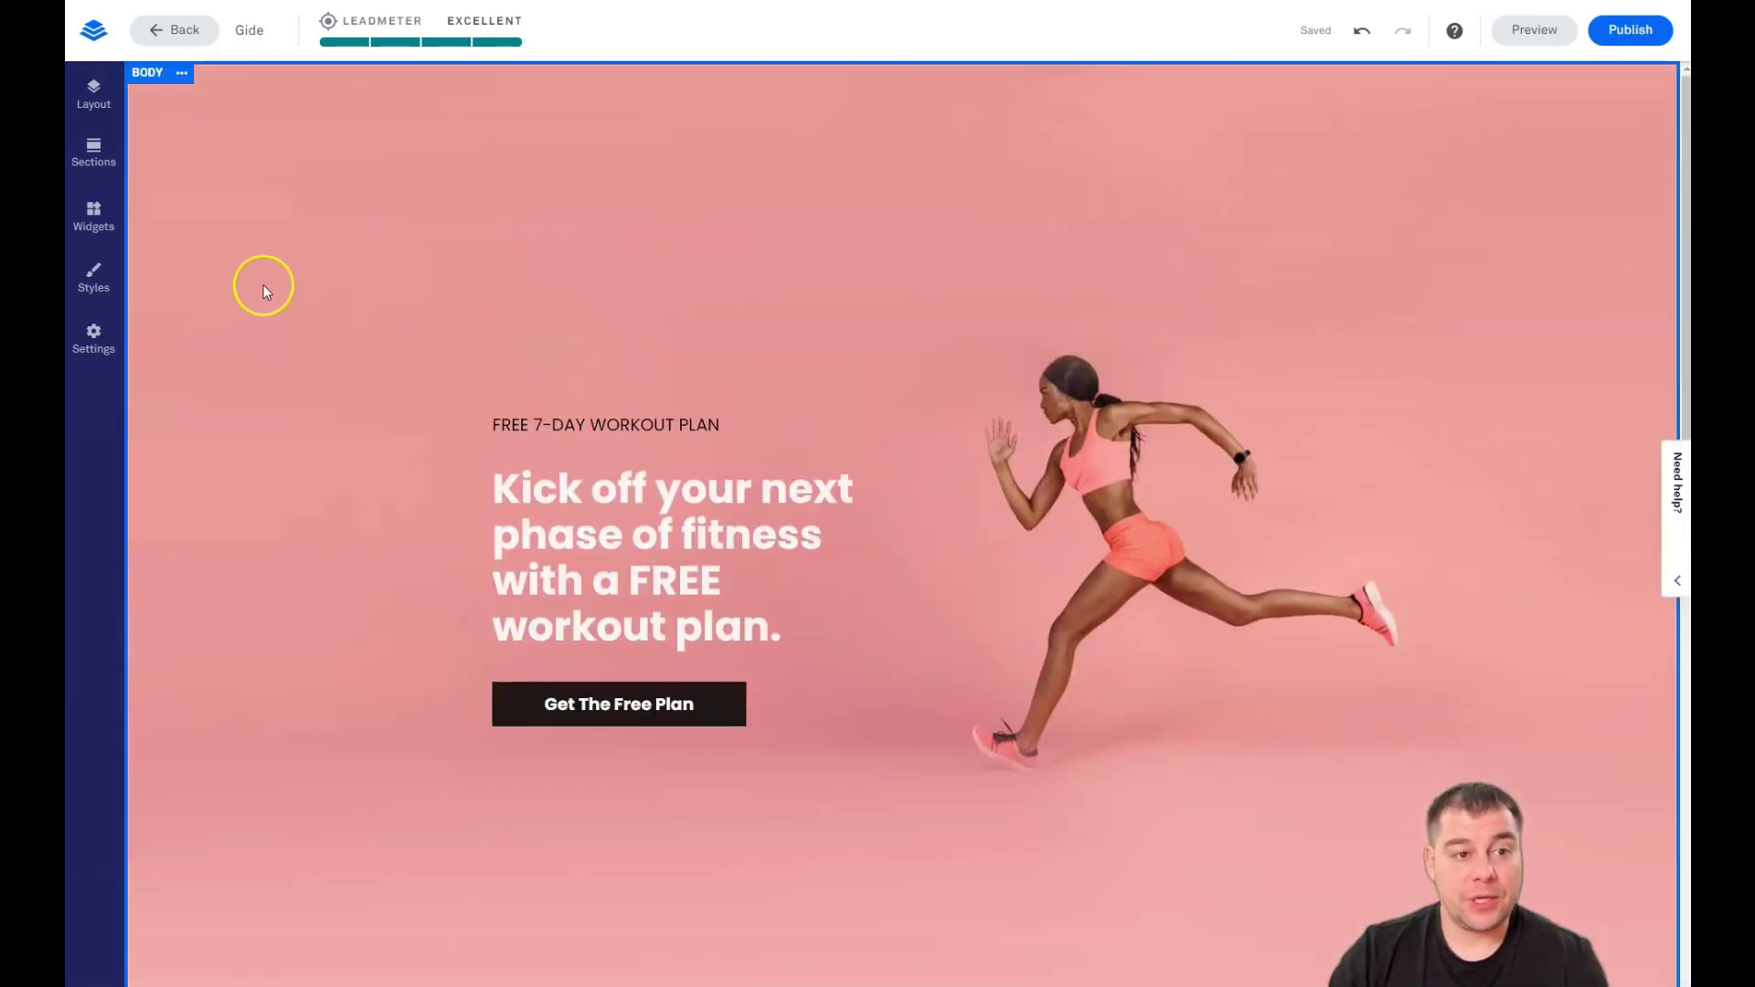
- Replace the Body section's background image with the photo of the woman stretching on a yoga mat from My Images, reviewing the other image sources
click(182, 72)
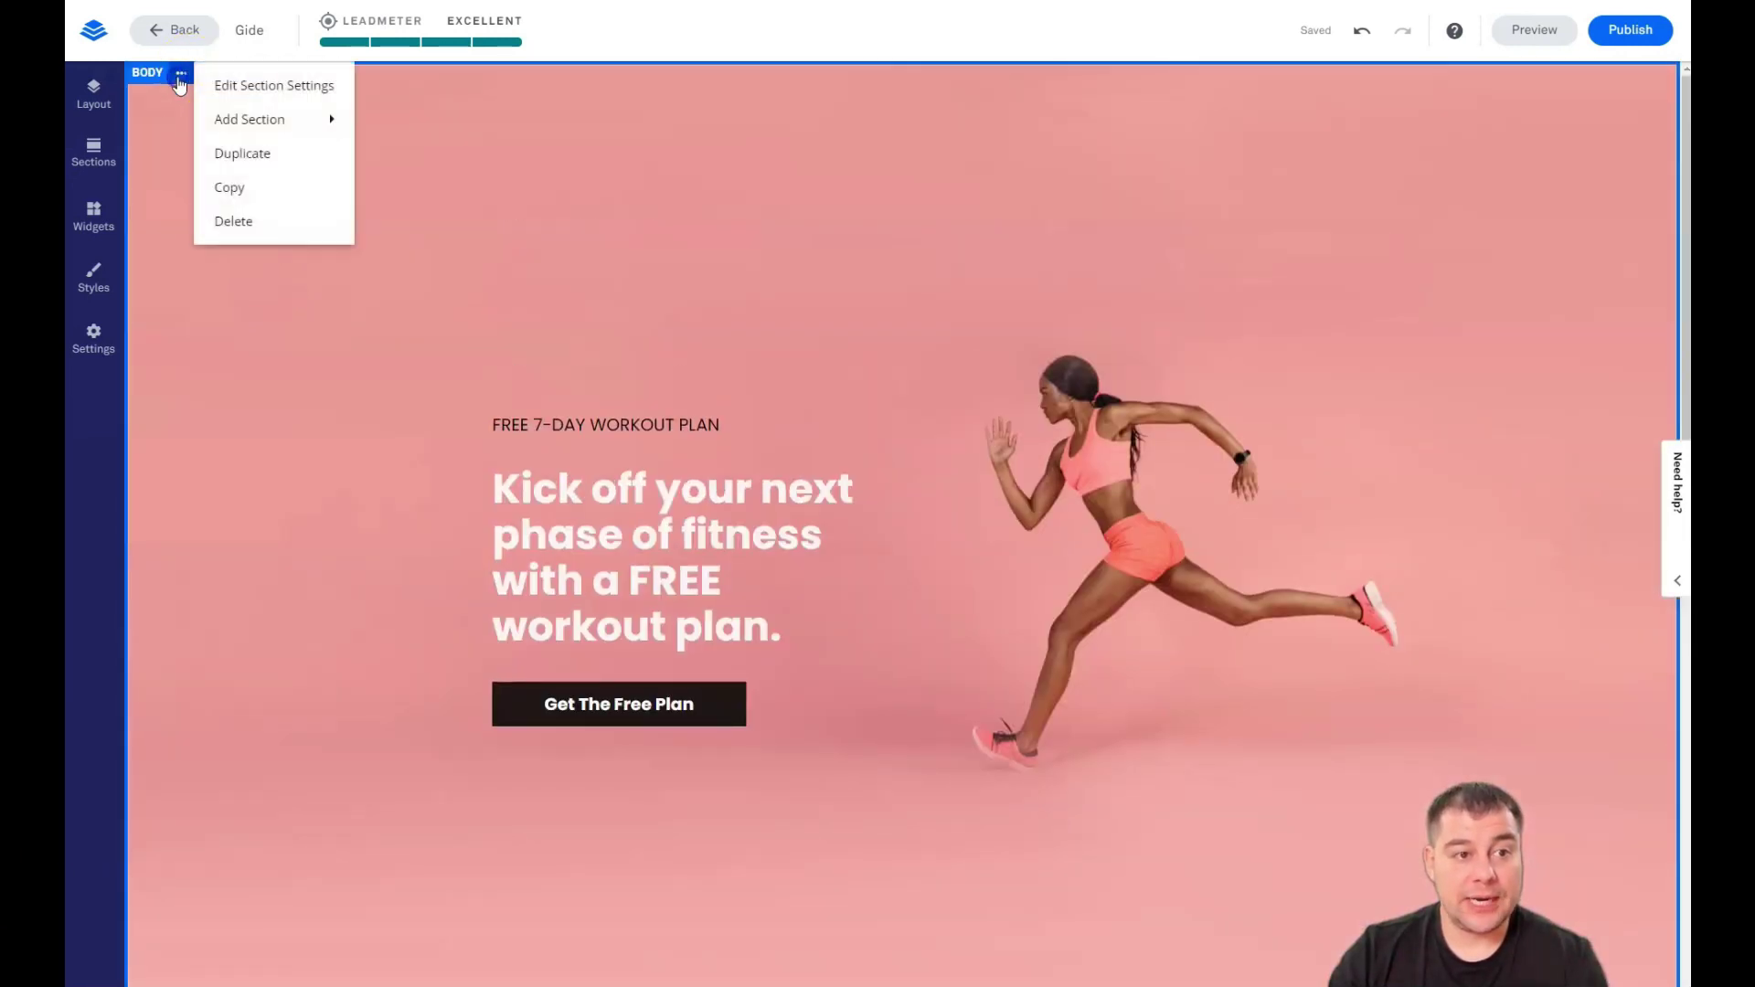
click(264, 86)
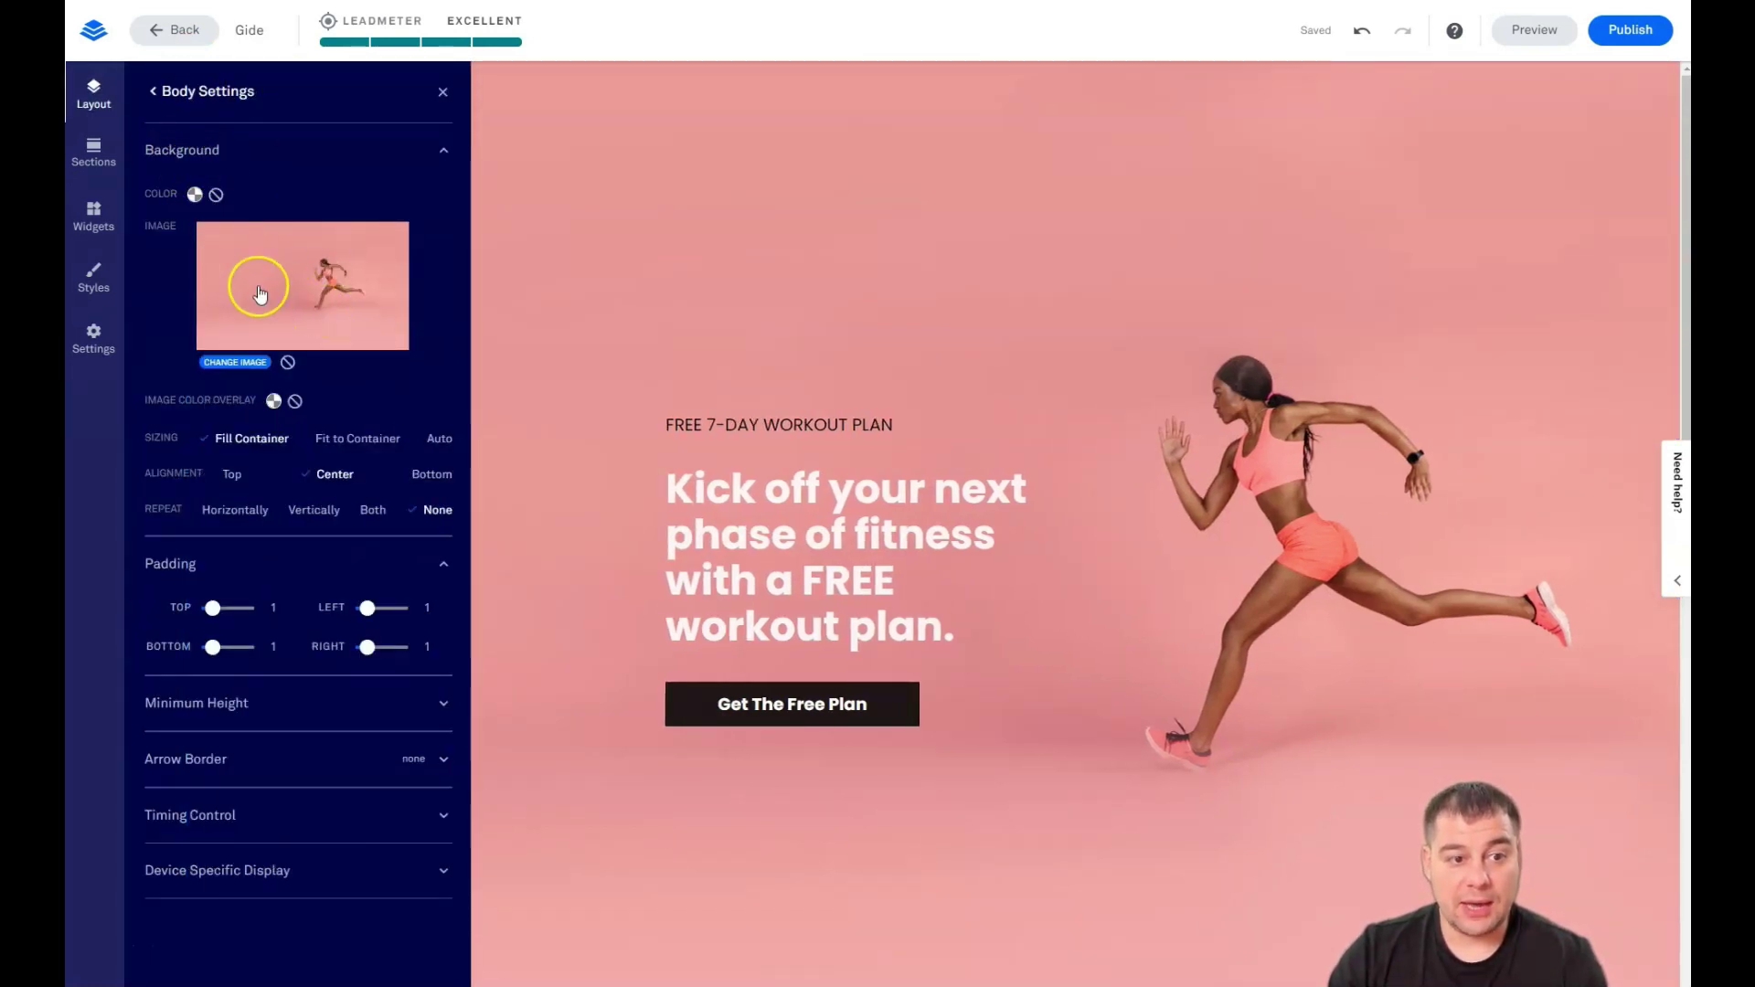
click(232, 363)
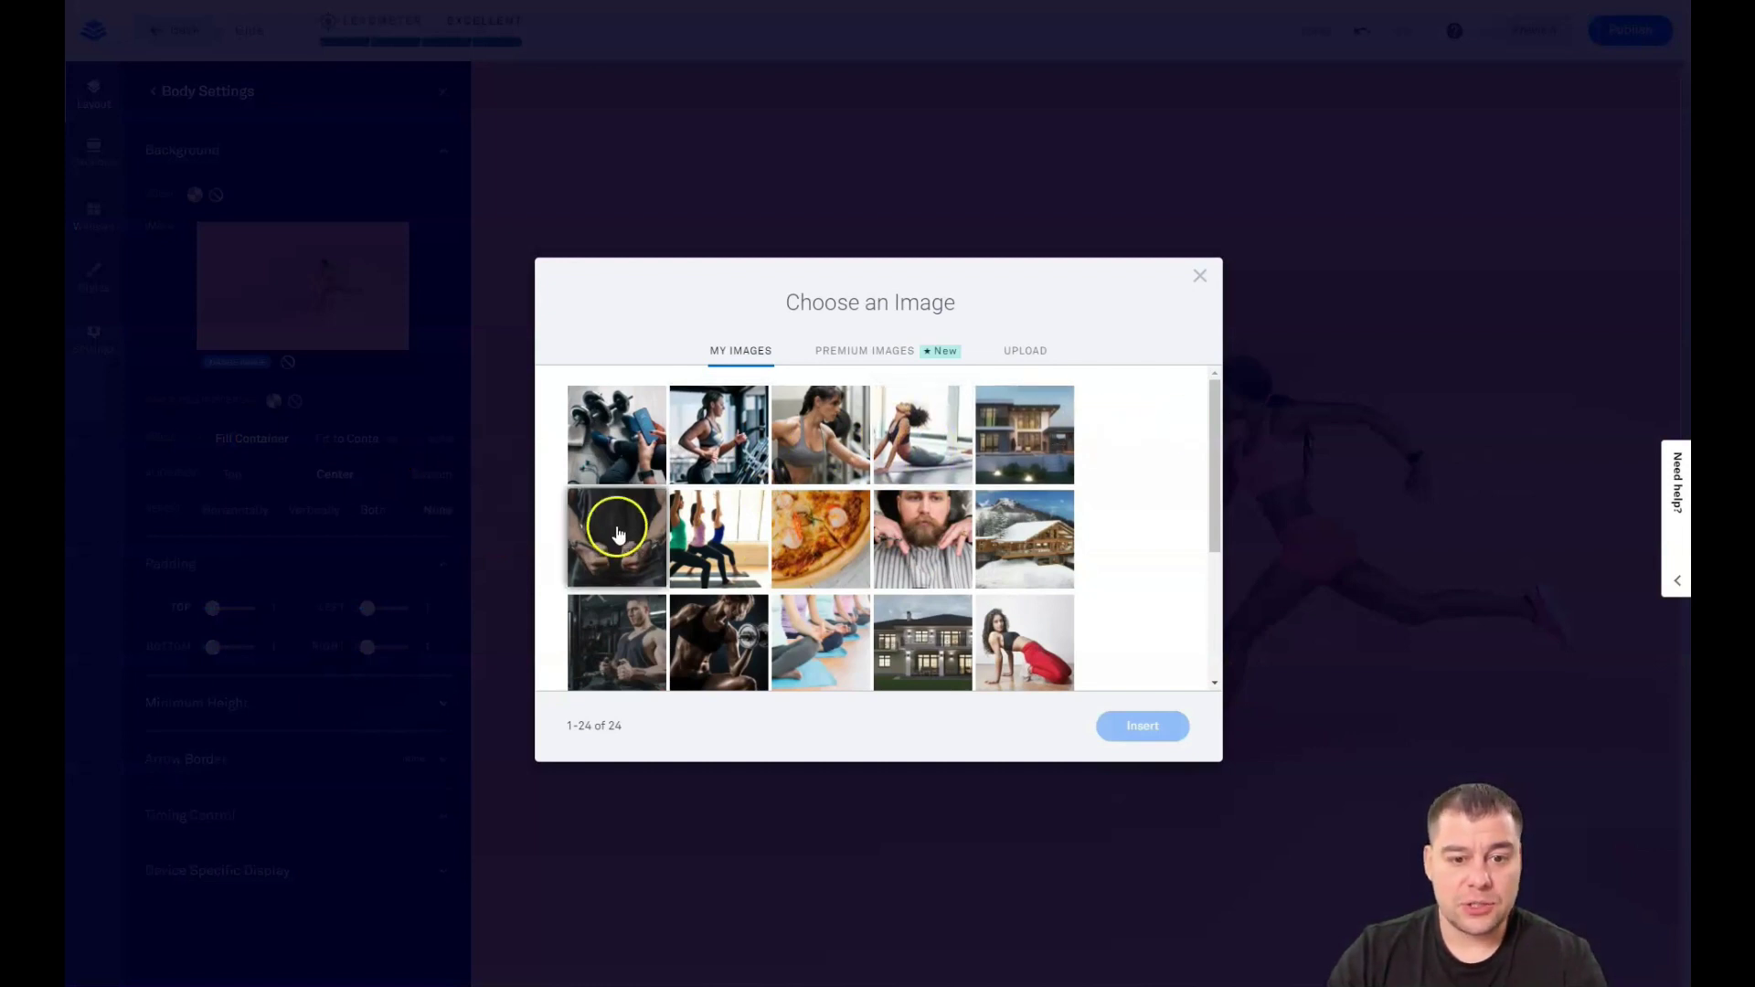
click(930, 441)
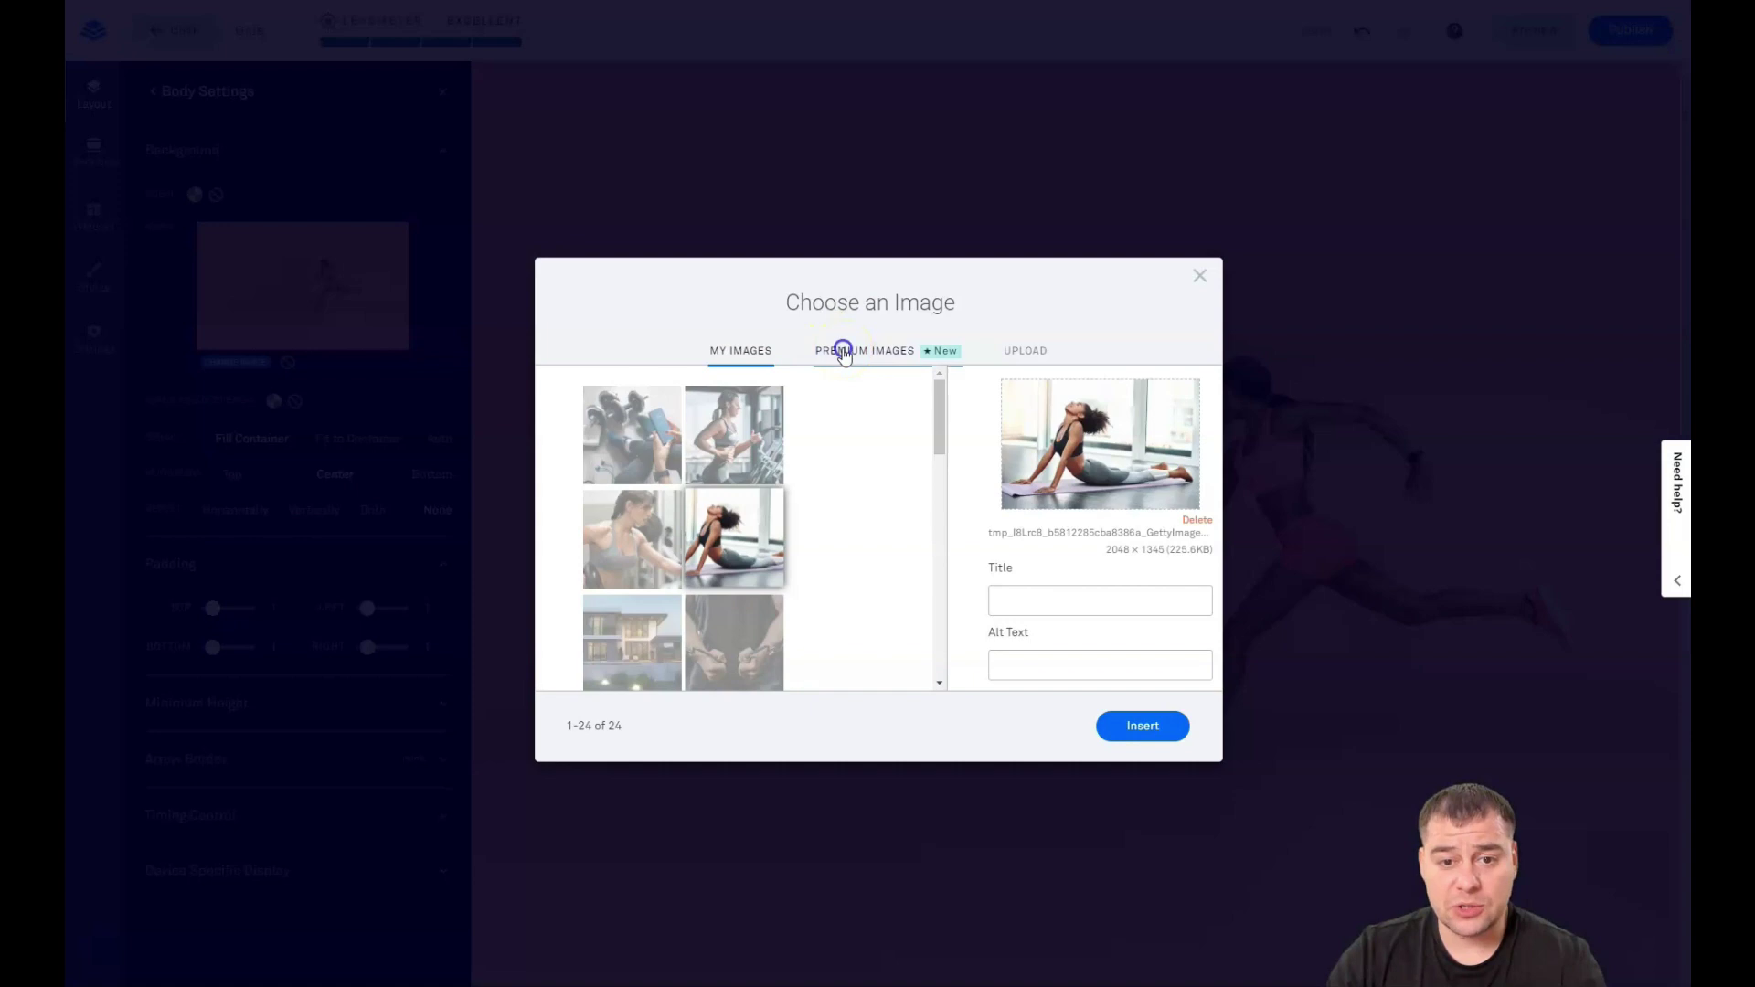
click(843, 353)
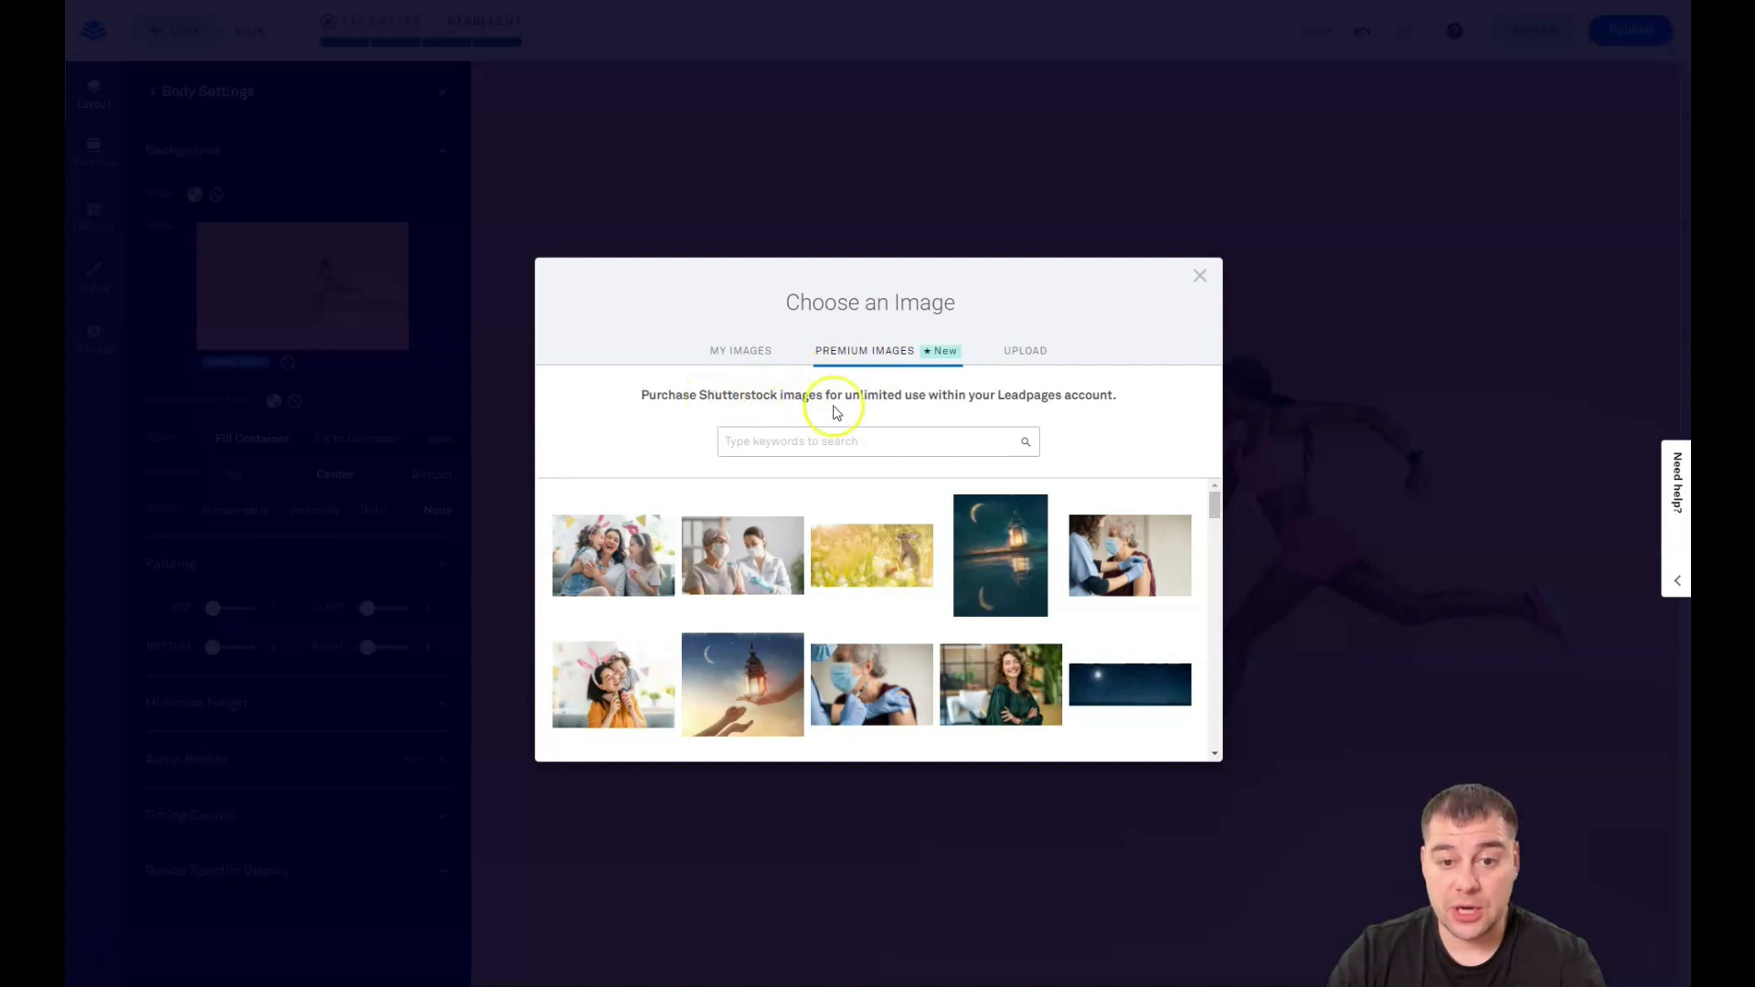
click(1026, 356)
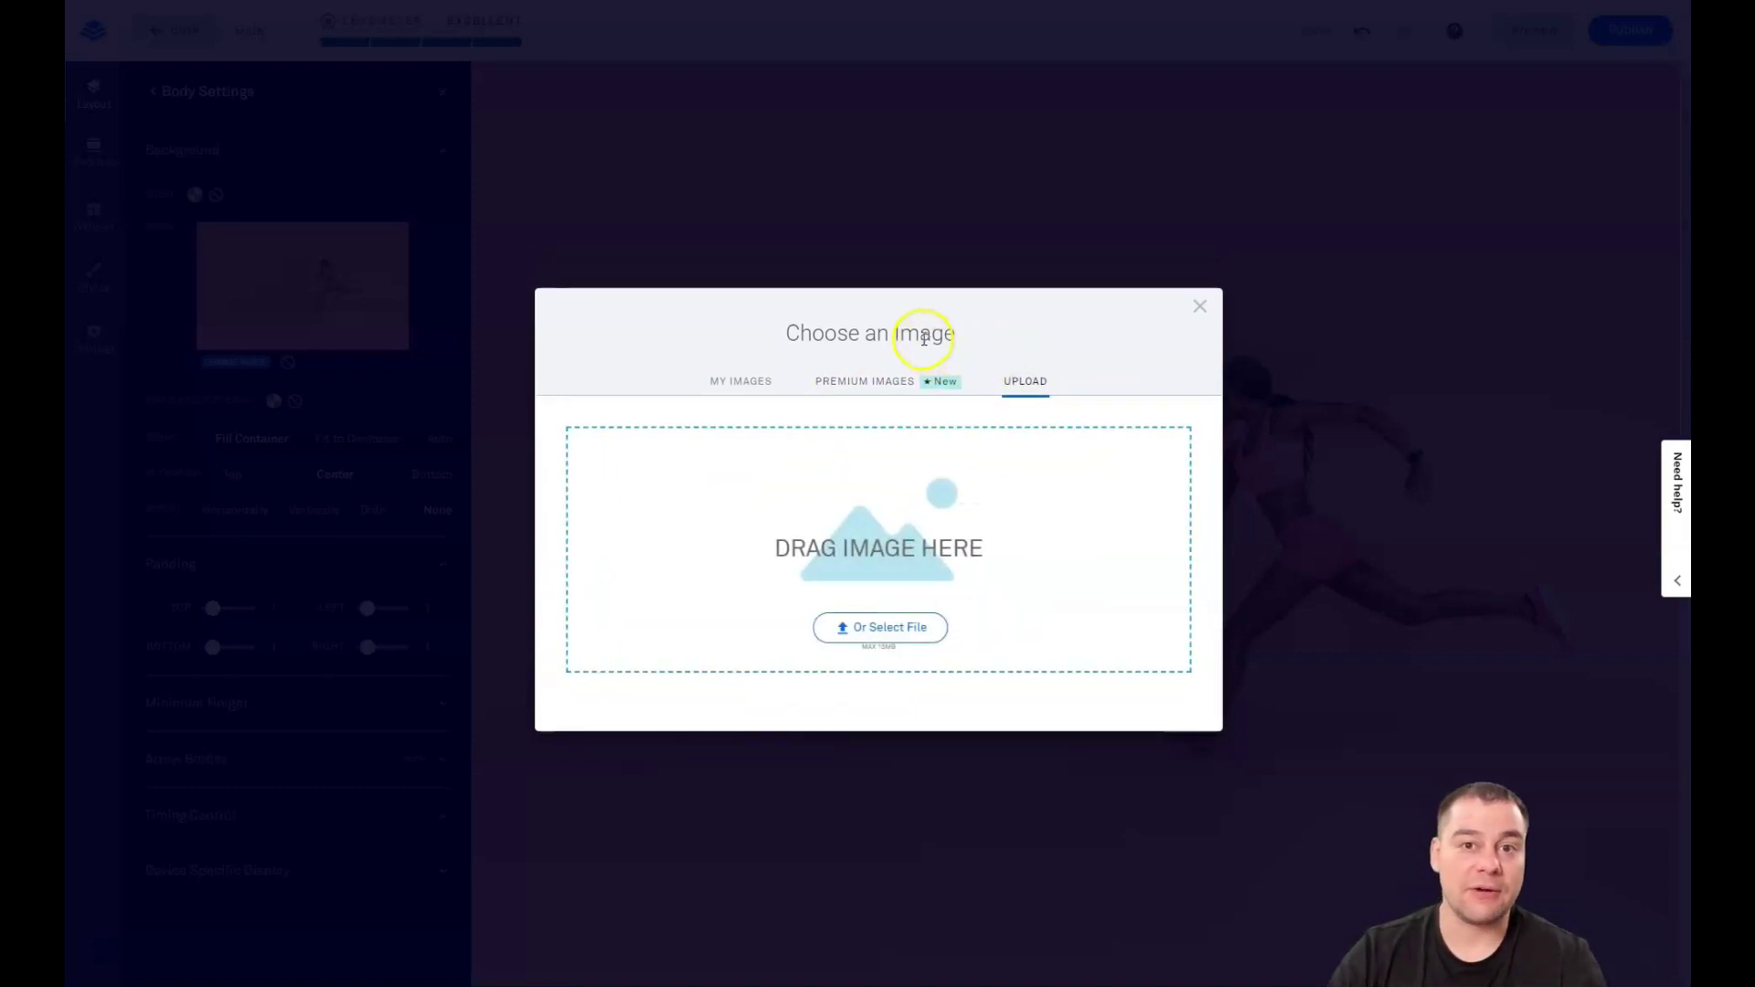
click(730, 393)
scroll(894, 465, down, 5)
scroll(894, 467, up, 5)
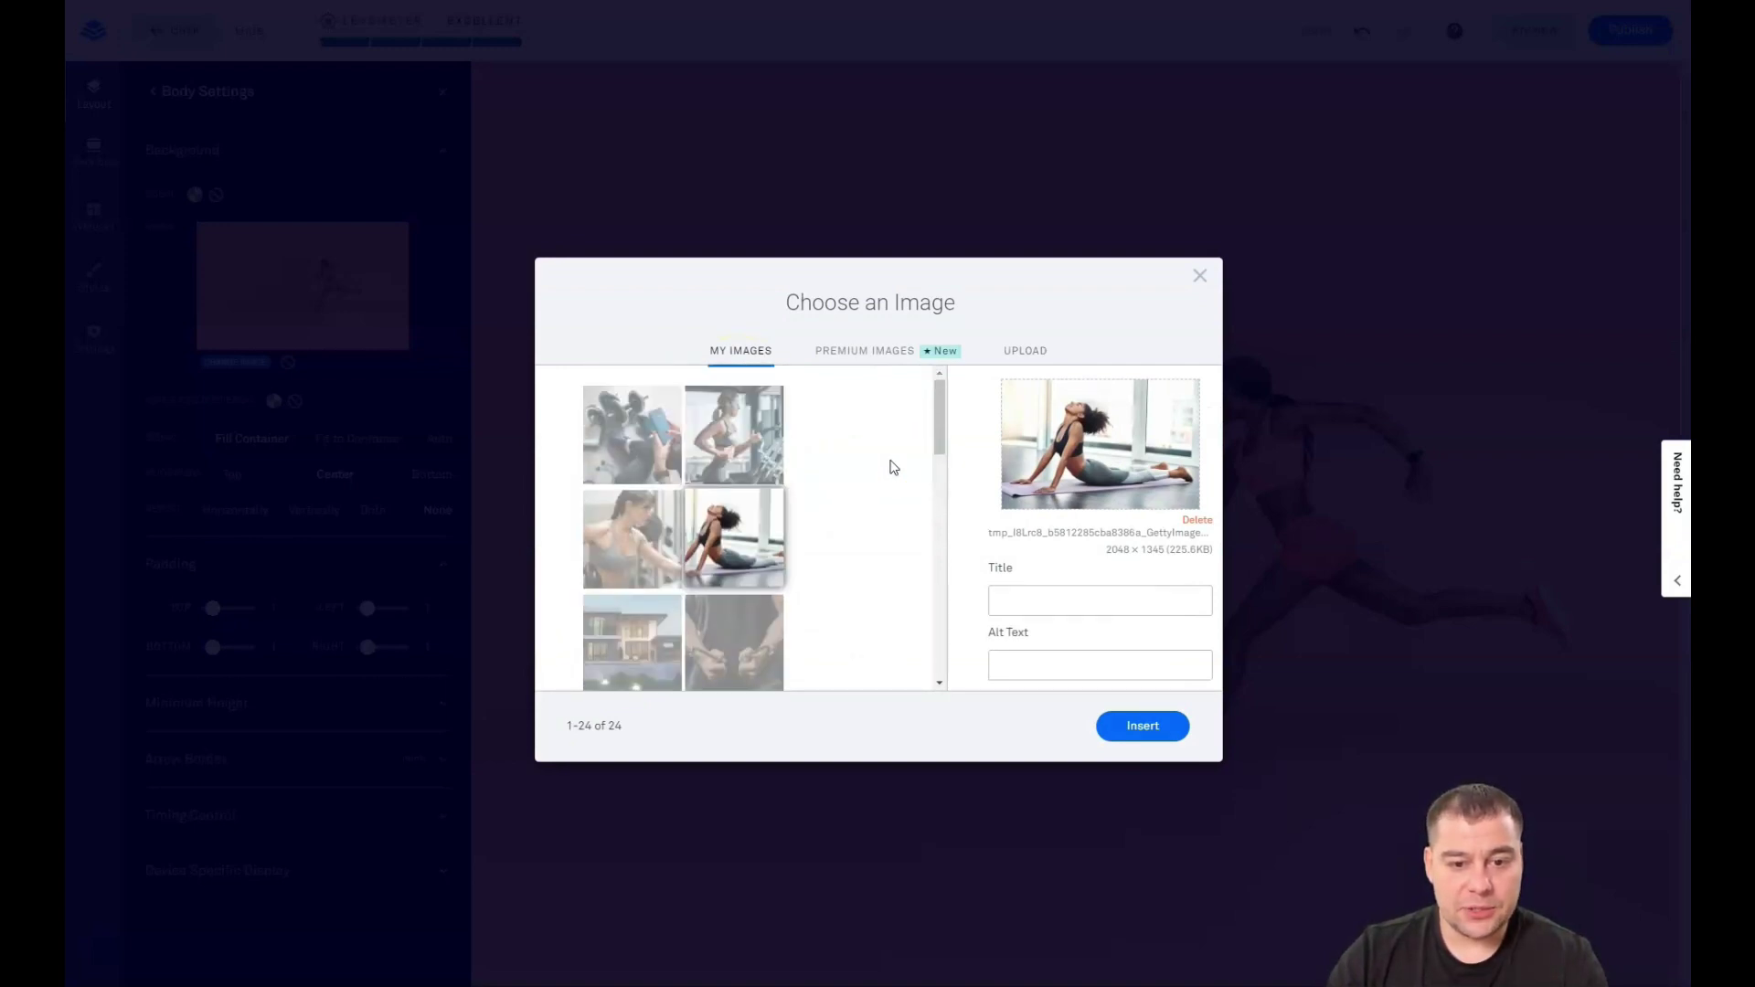
click(1144, 724)
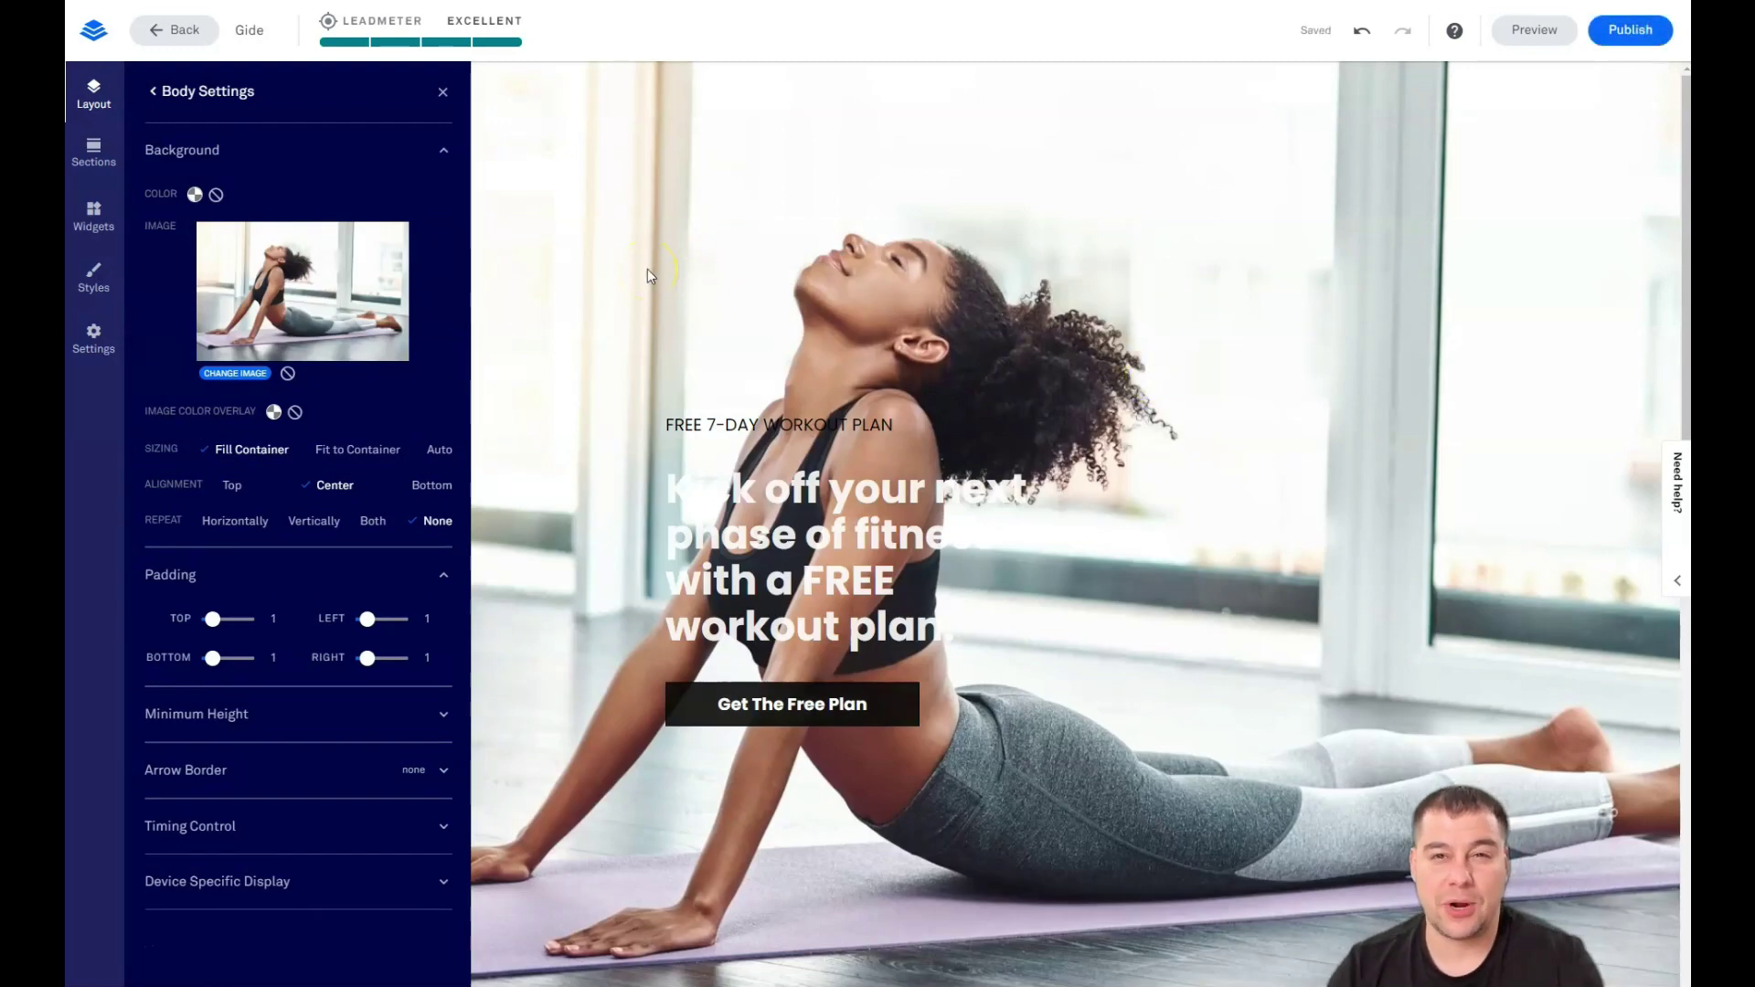
- Add a custom dark gray color overlay, 4C4949, to the Body section's background image
mouse_move(912, 517)
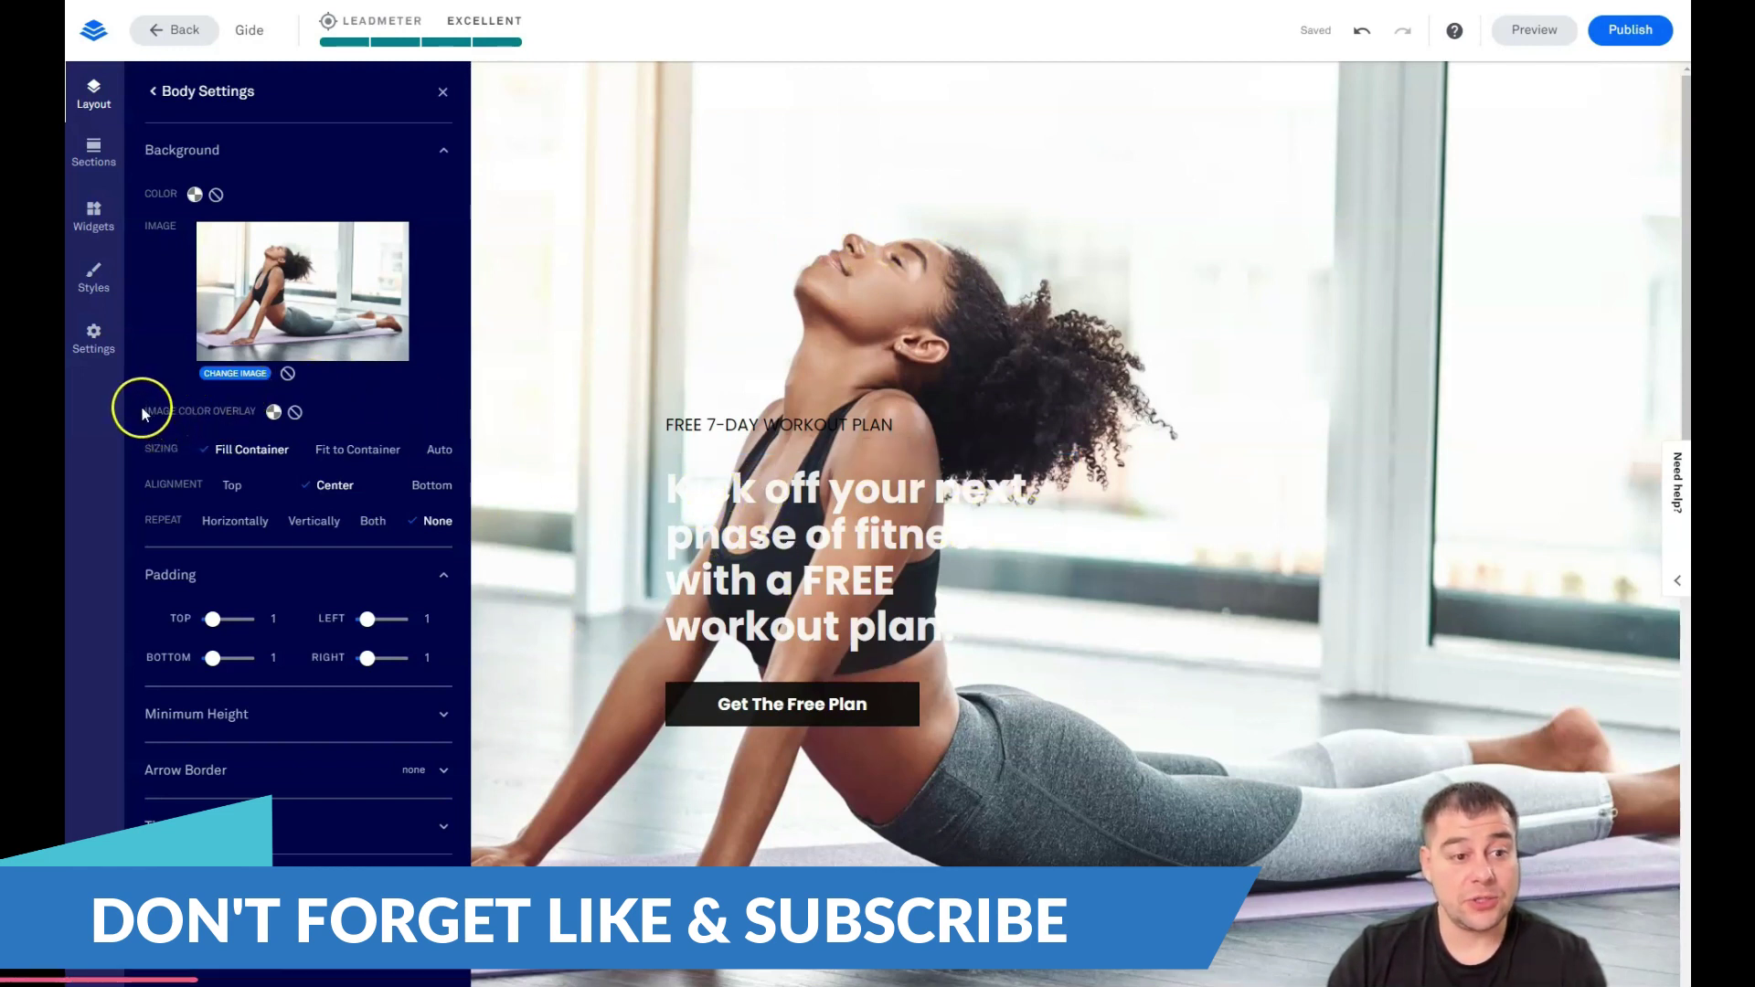
click(273, 415)
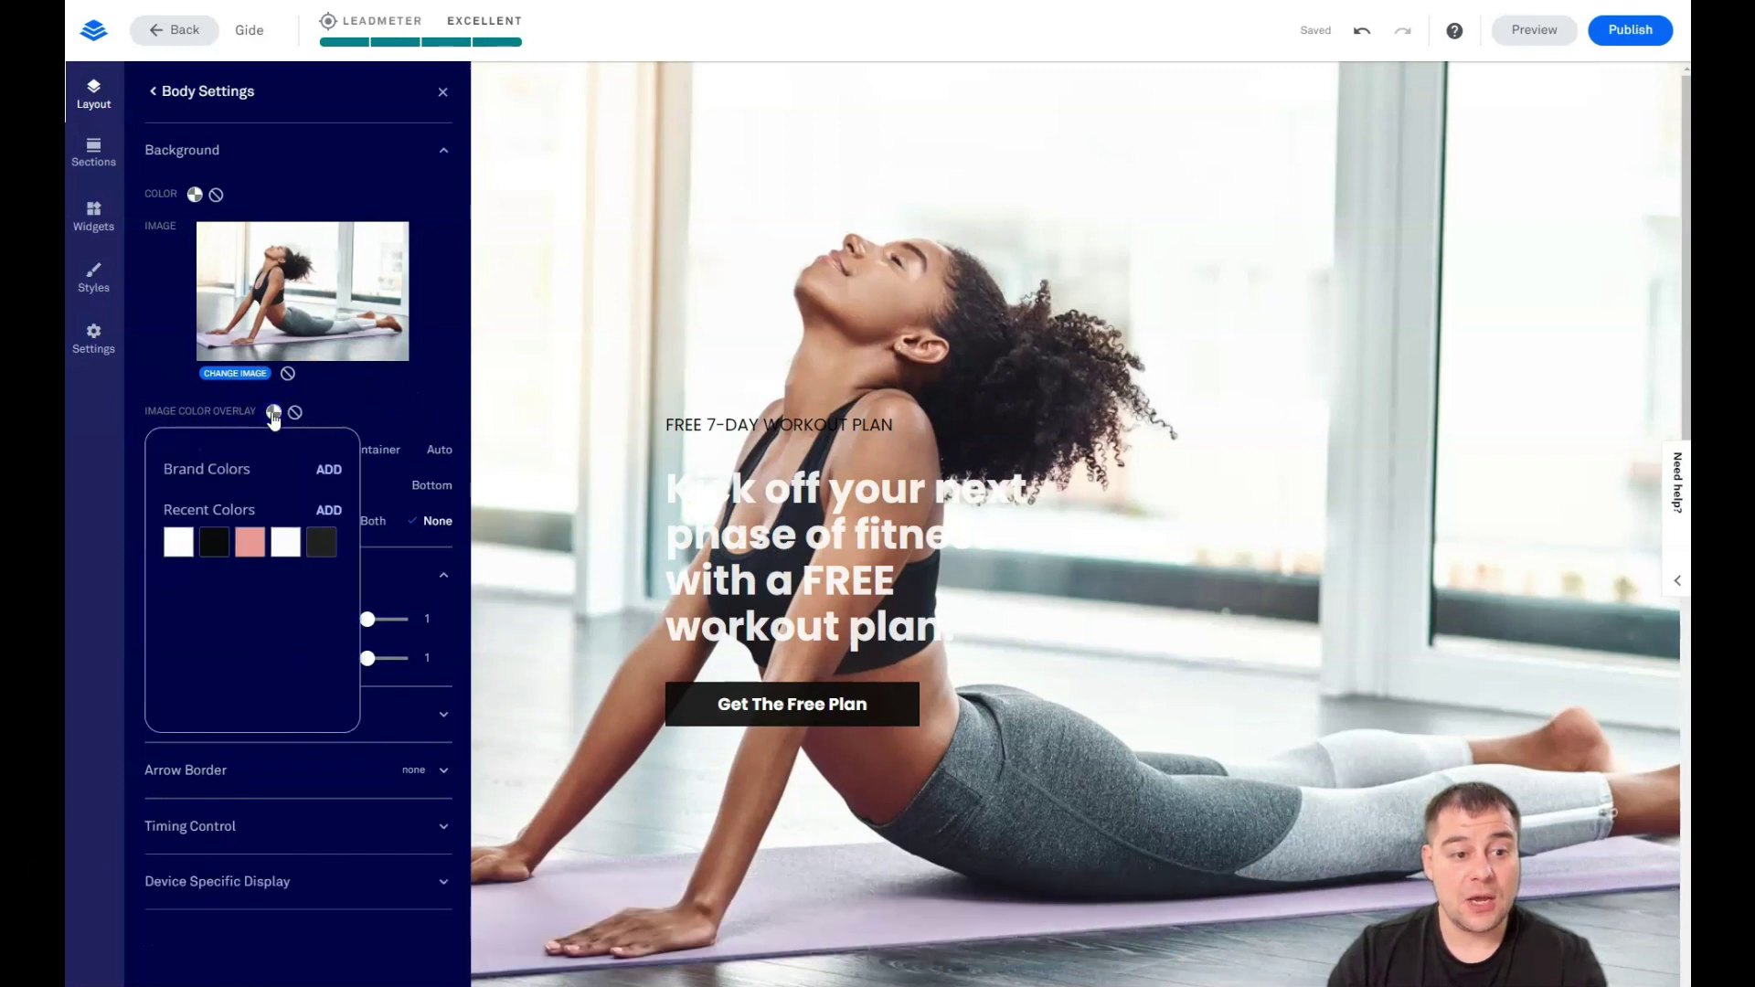
click(330, 513)
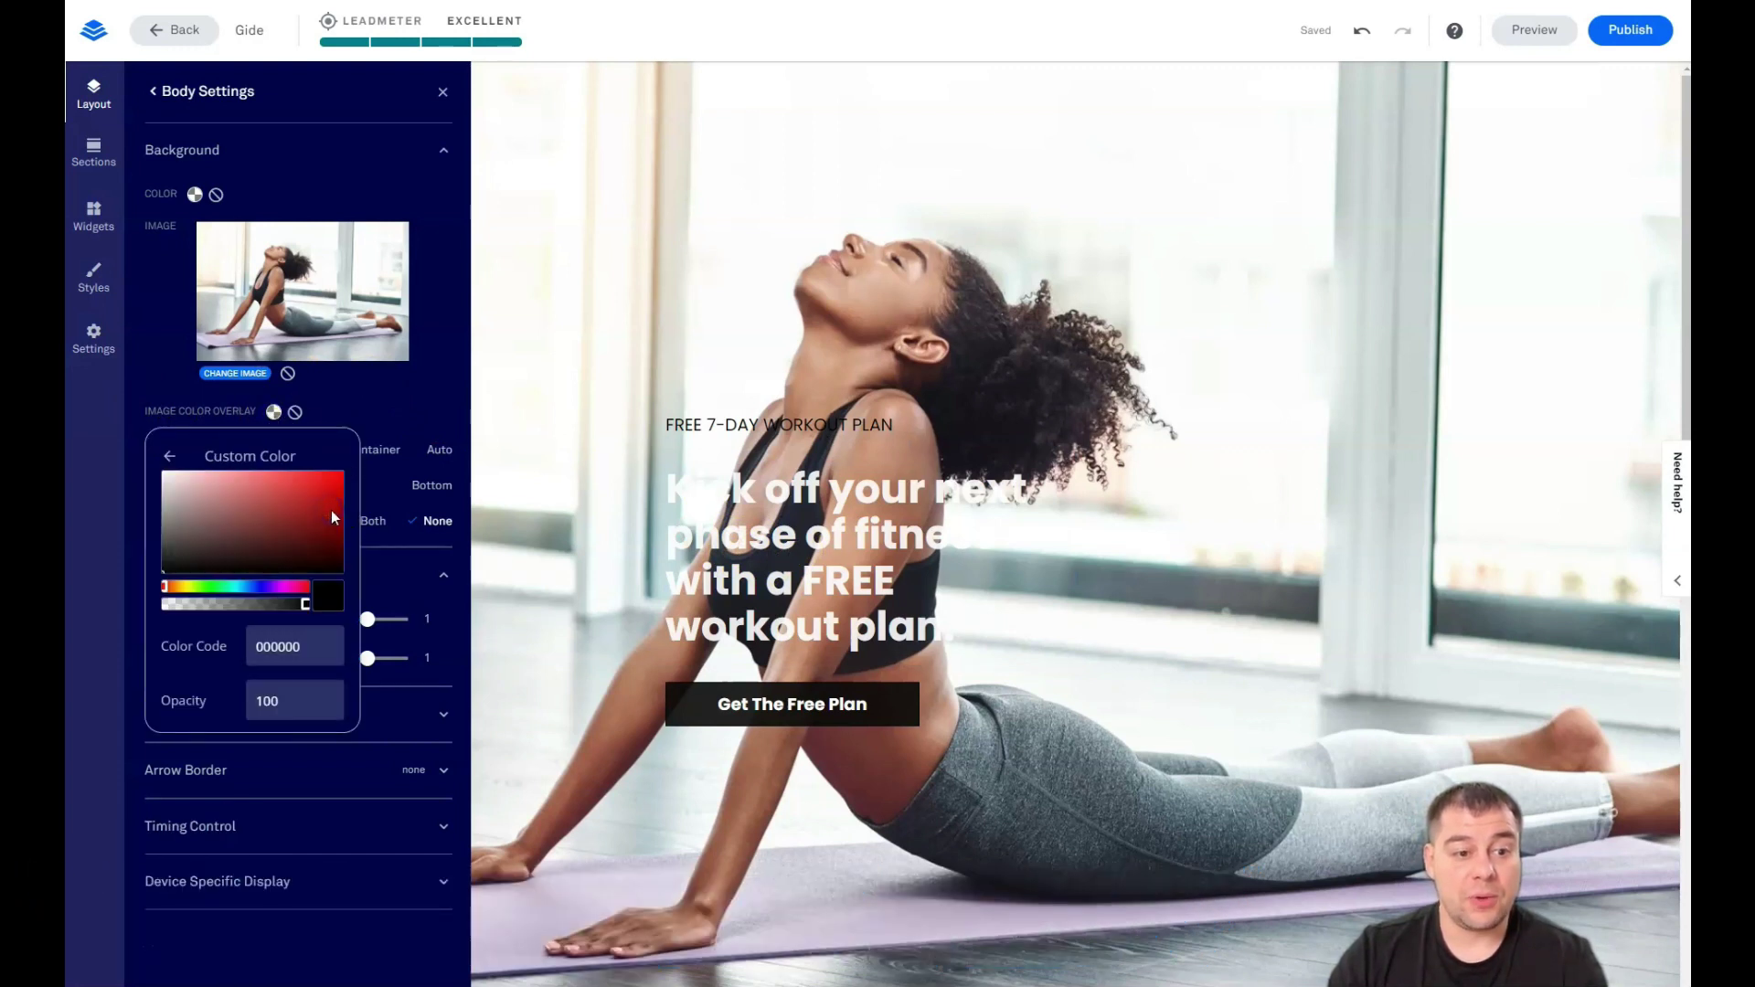
click(165, 554)
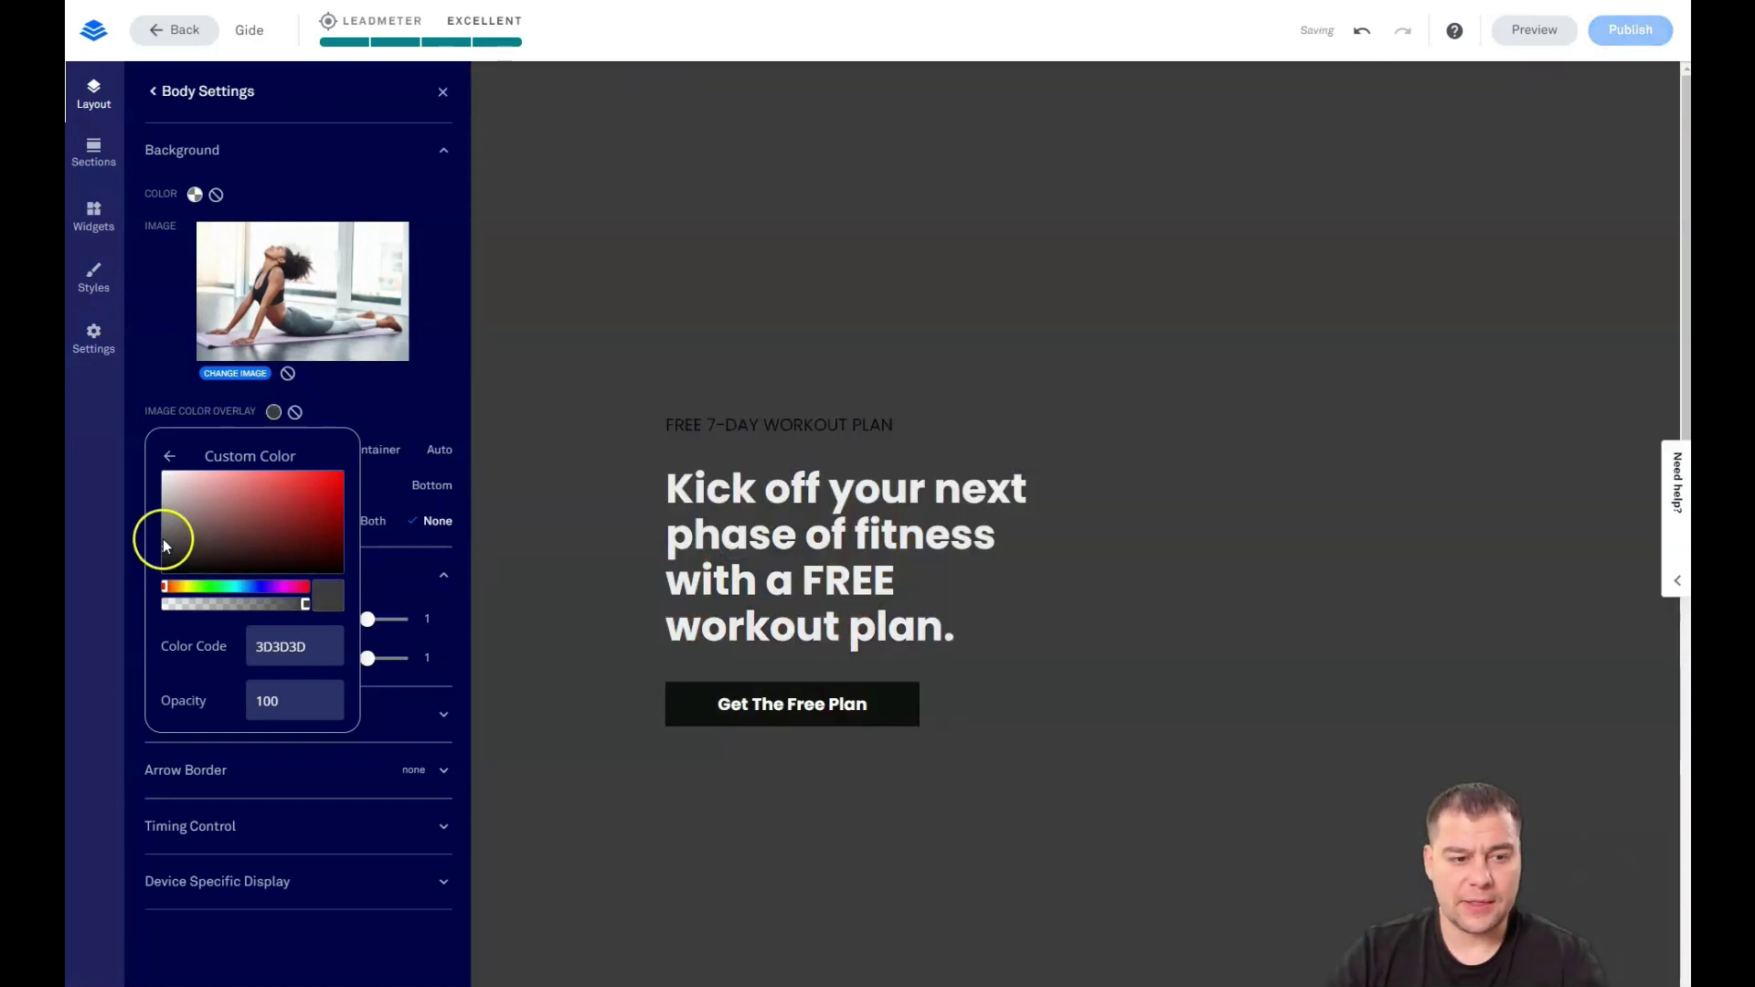
click(163, 539)
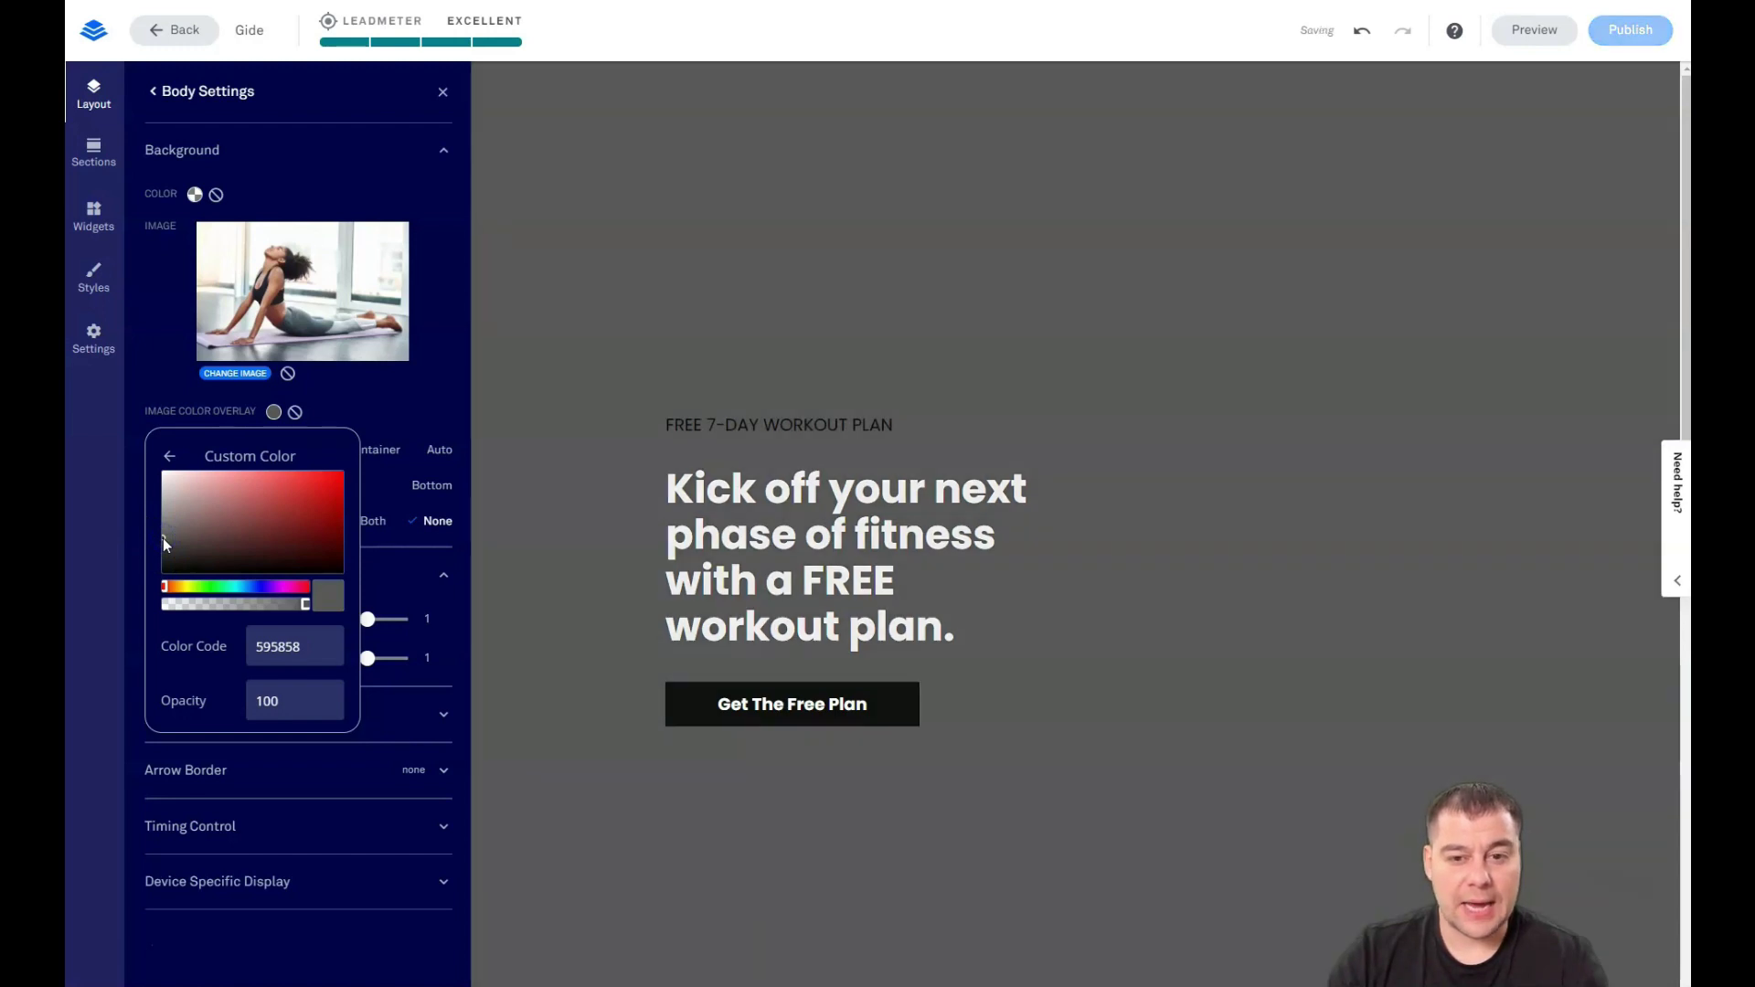
click(162, 554)
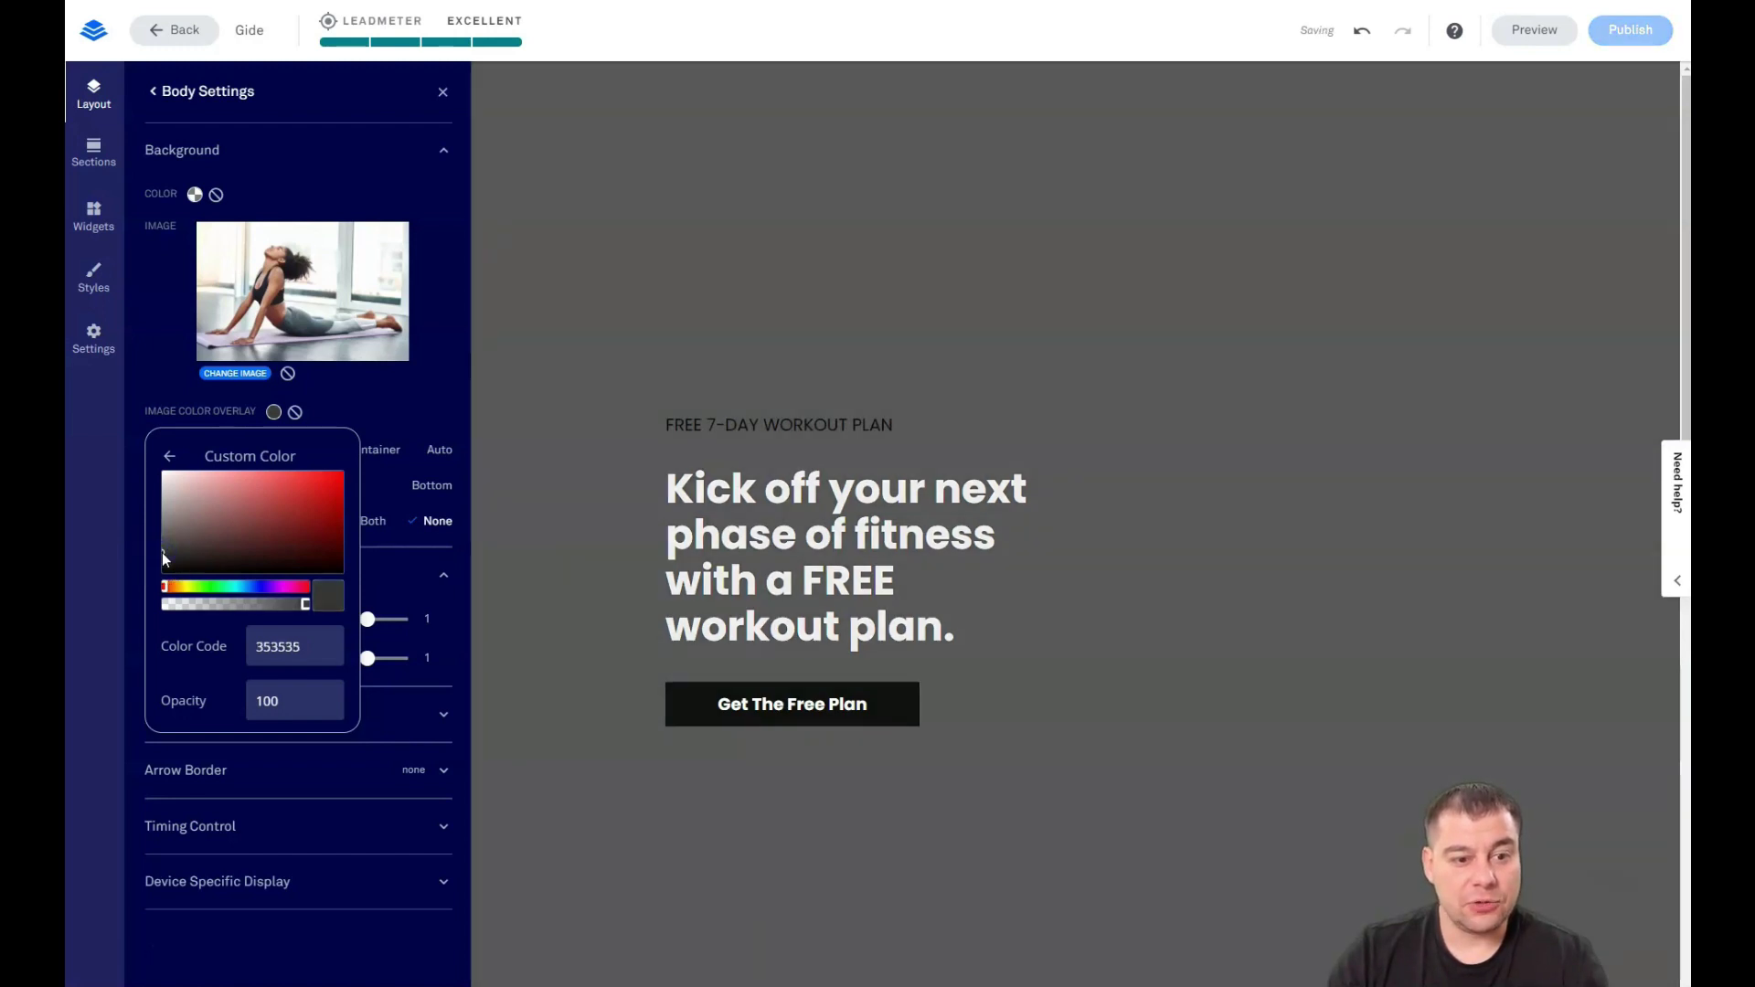
click(174, 551)
click(170, 543)
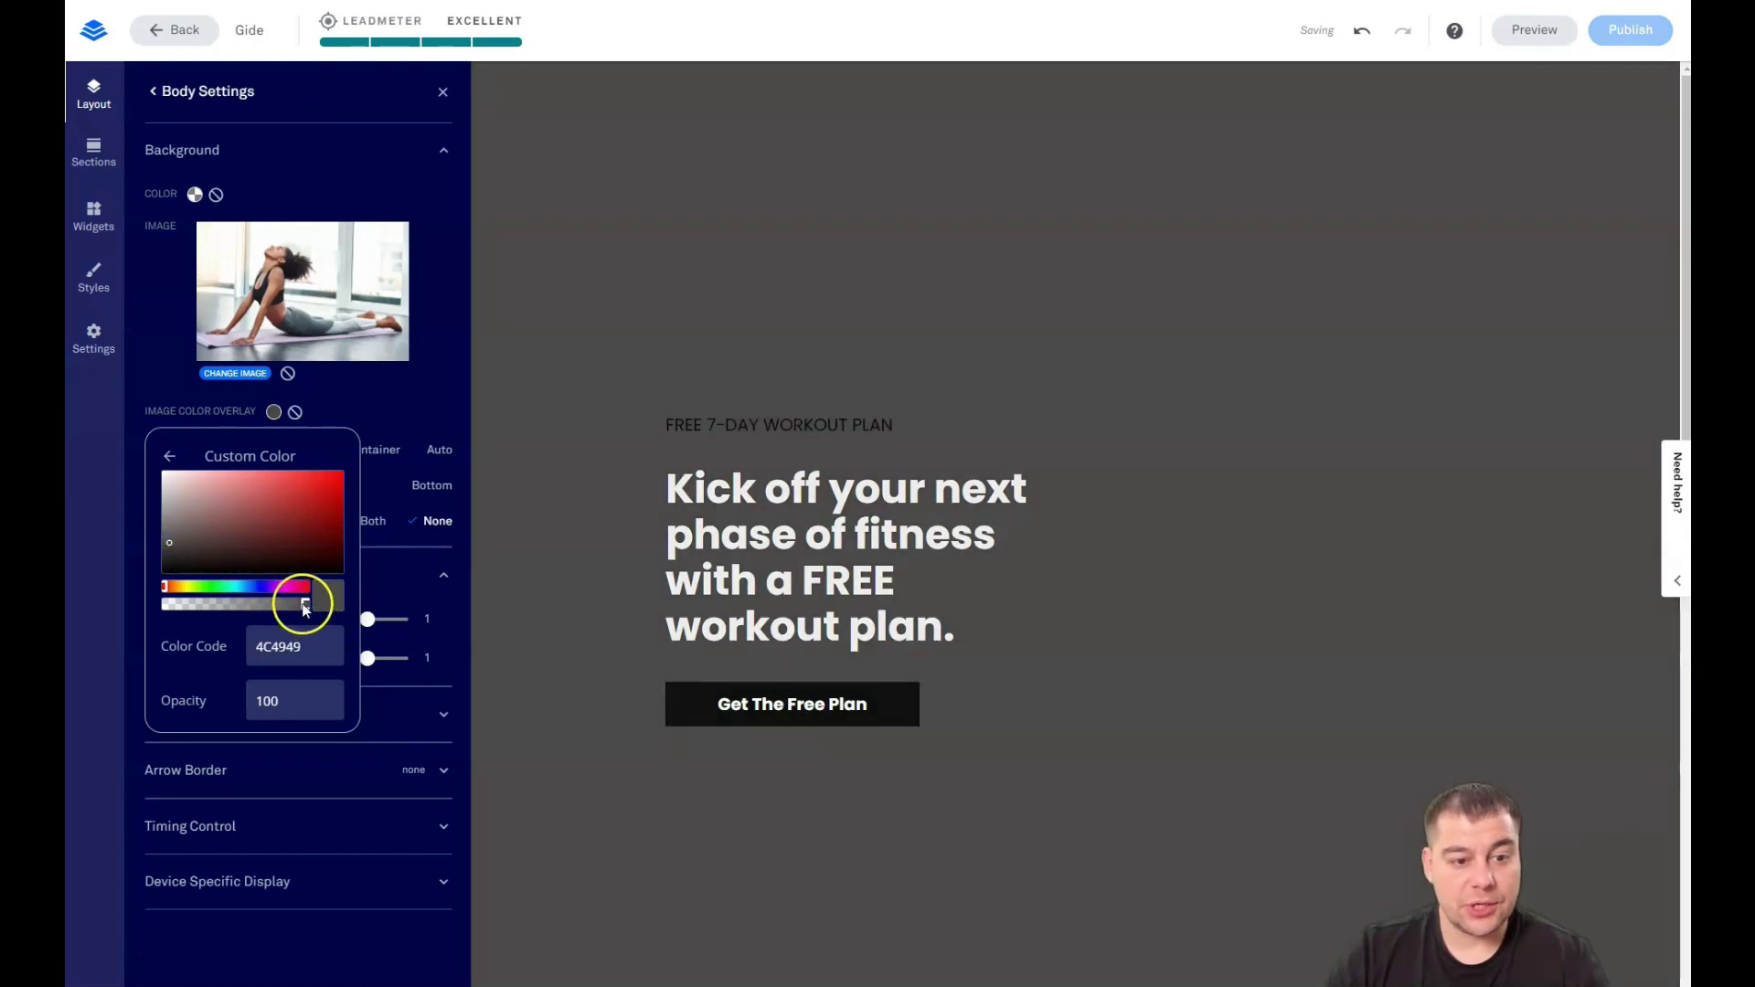
- Lower the image overlay's opacity to 76, close the Body settings and check the page
drag(272, 603, 256, 605)
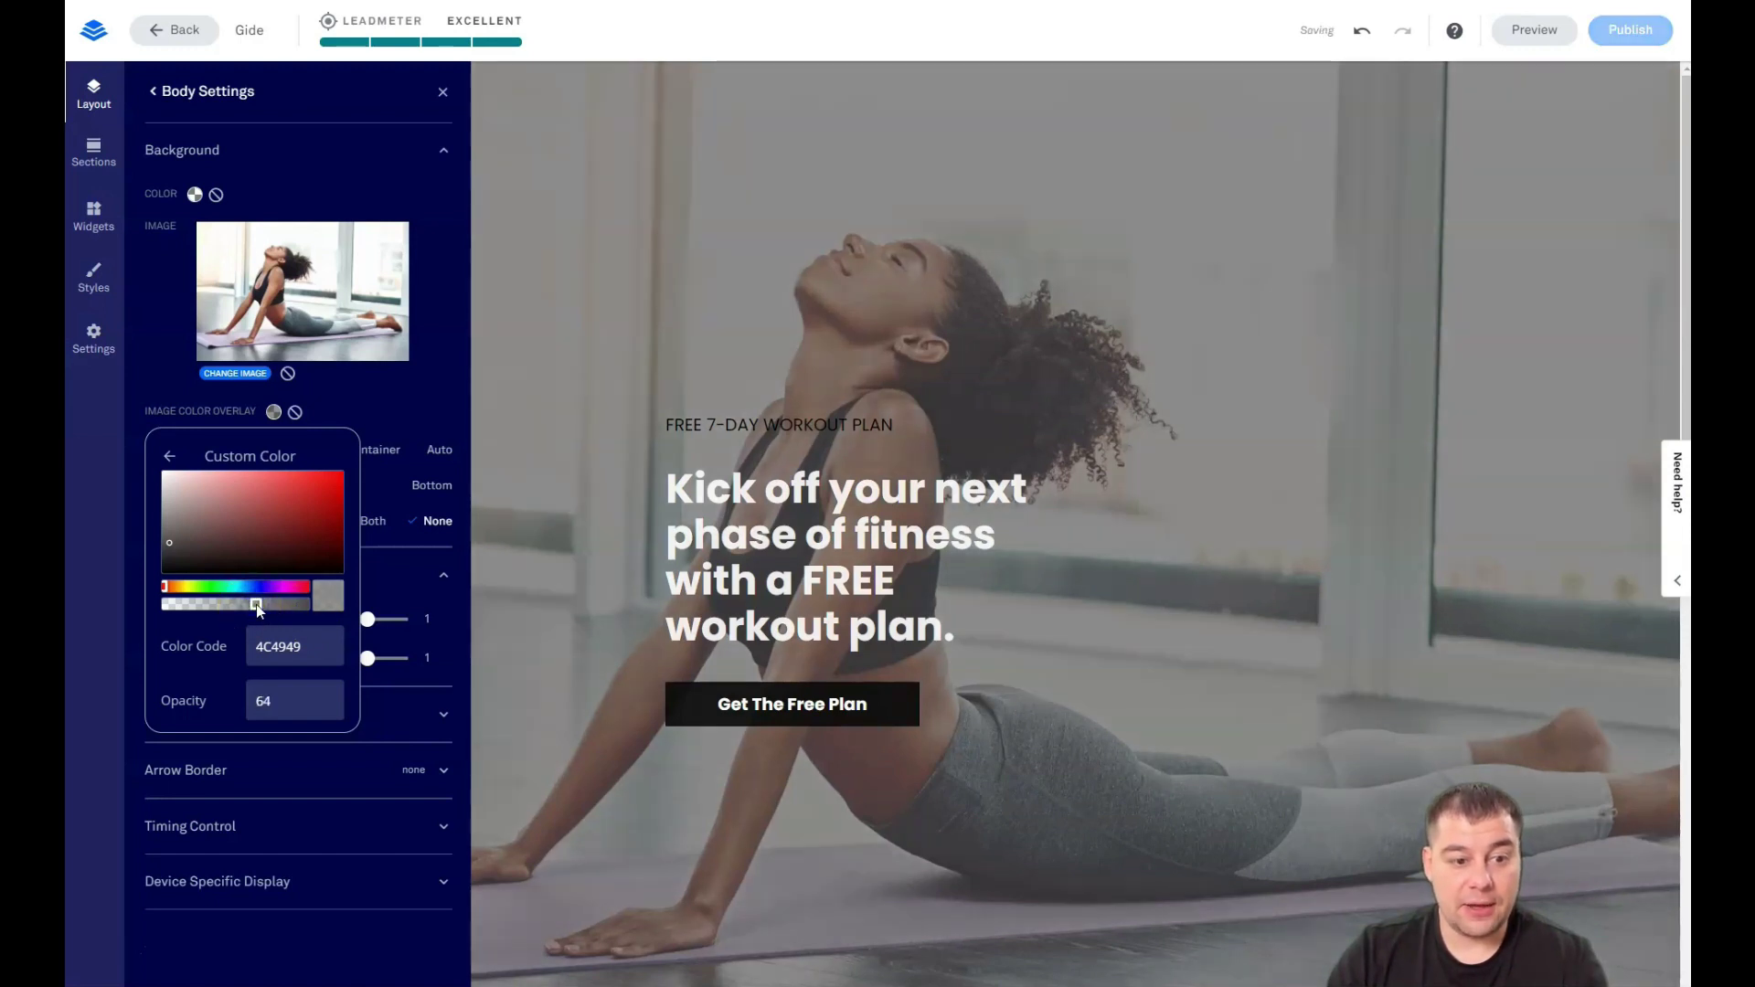
drag(257, 605, 273, 608)
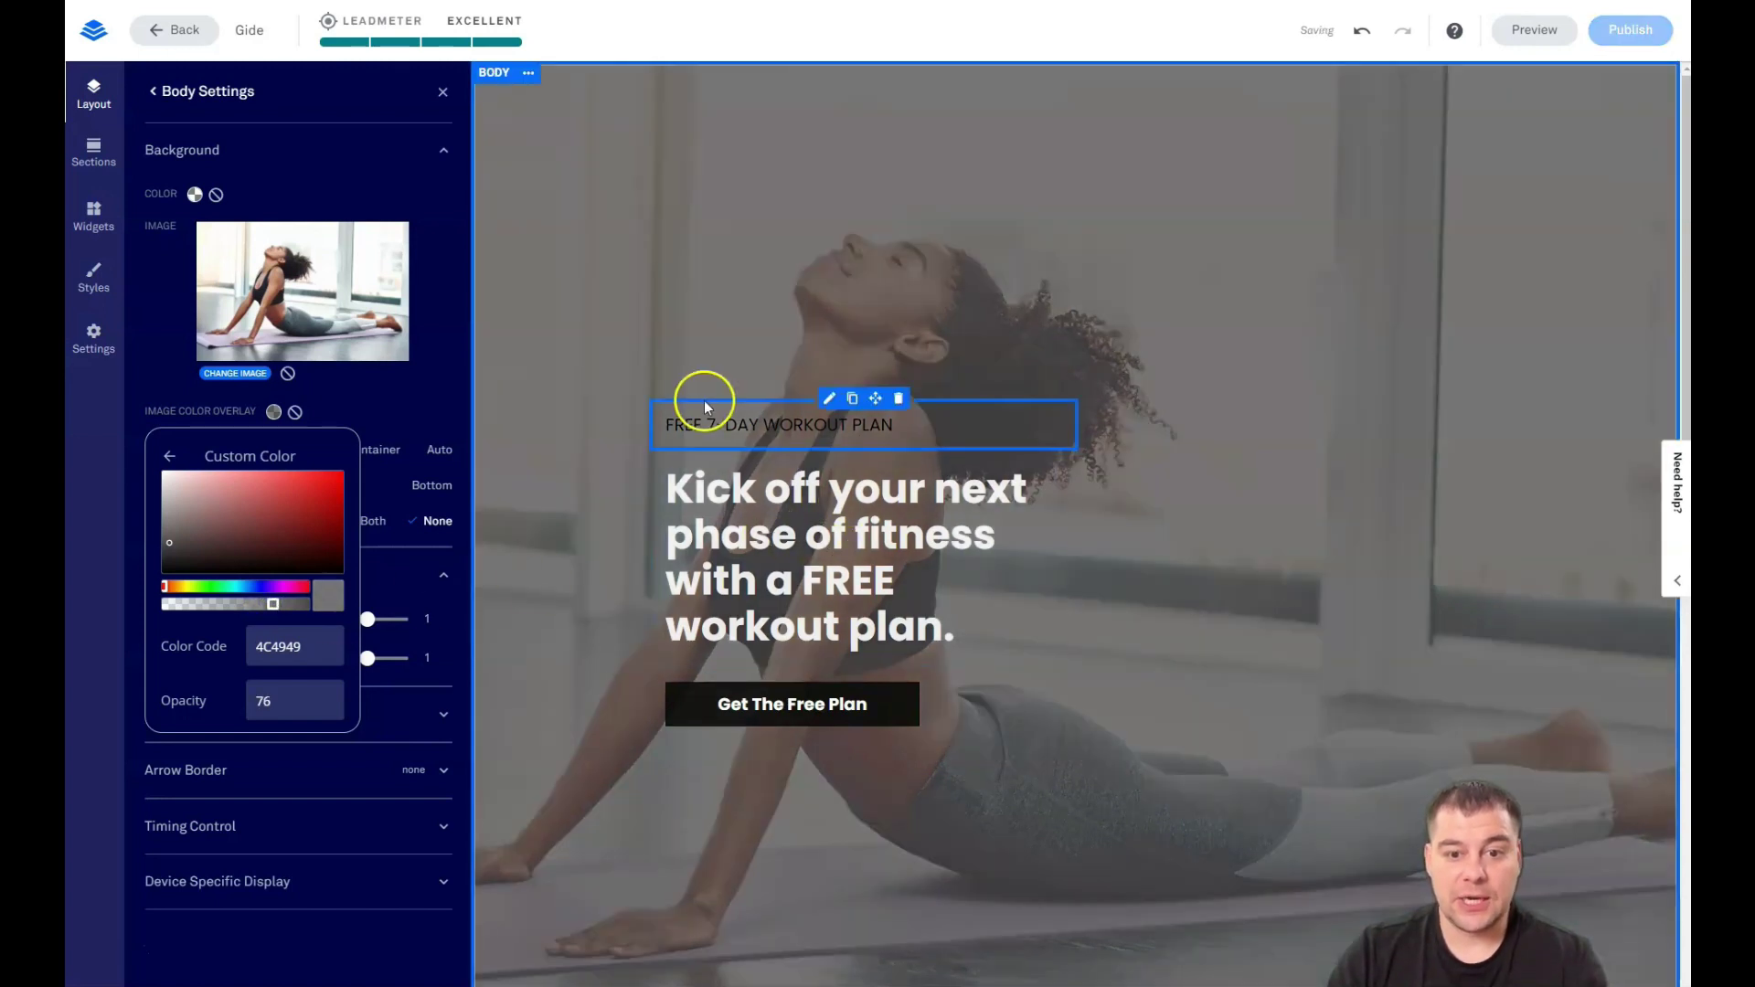
click(443, 93)
scroll(972, 517, down, 8)
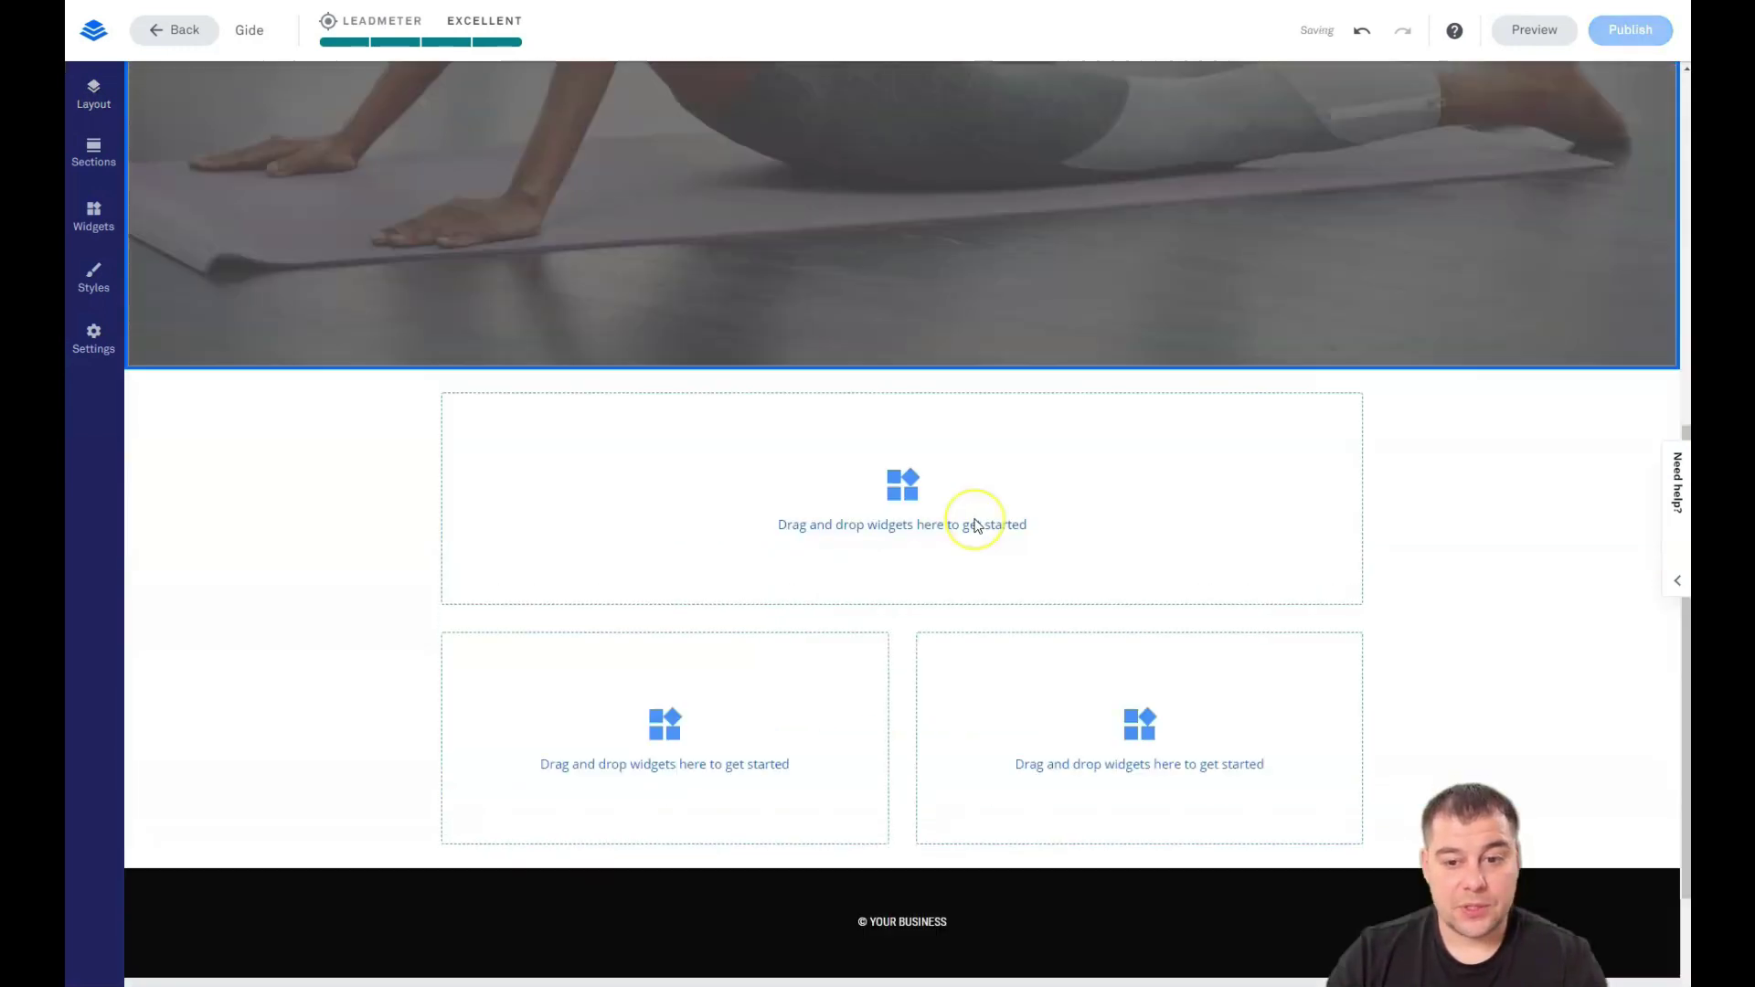
scroll(974, 519, up, 8)
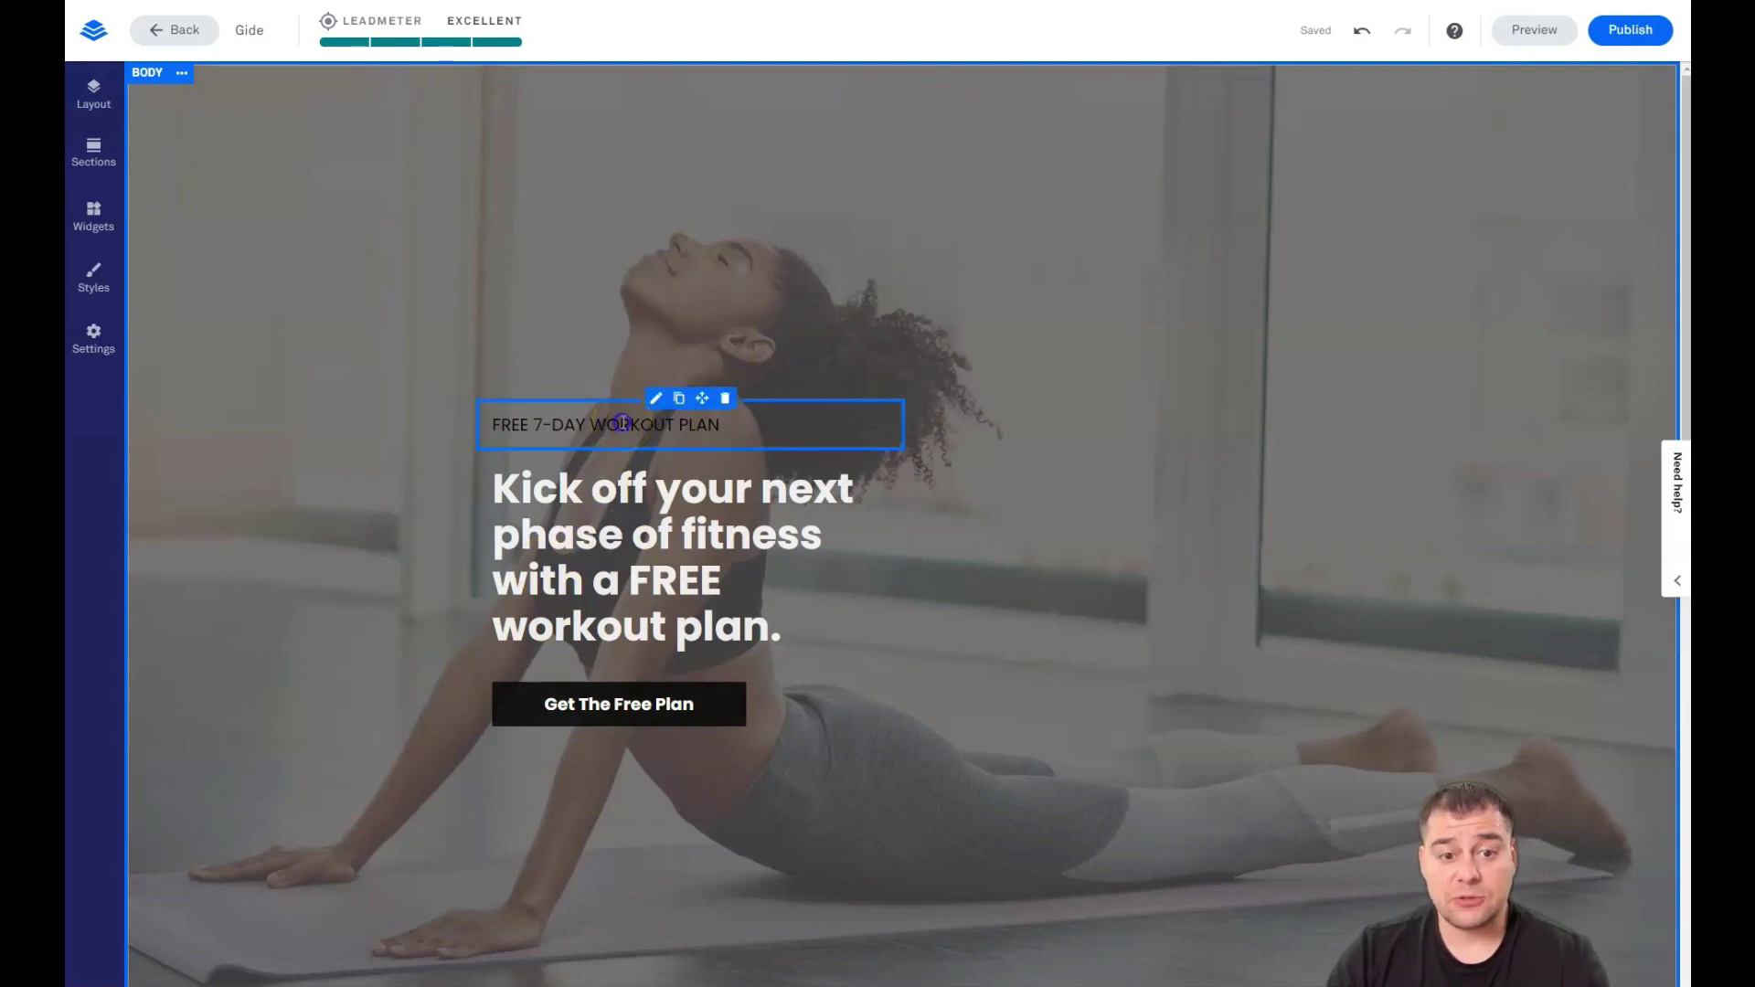
- Format the "FREE 7-DAY WORKOUT PLAN" text above the headline in white, with size 9 and spacing 6
double_click(622, 423)
drag(737, 427, 450, 426)
click(742, 705)
click(637, 595)
click(587, 472)
drag(702, 608, 703, 656)
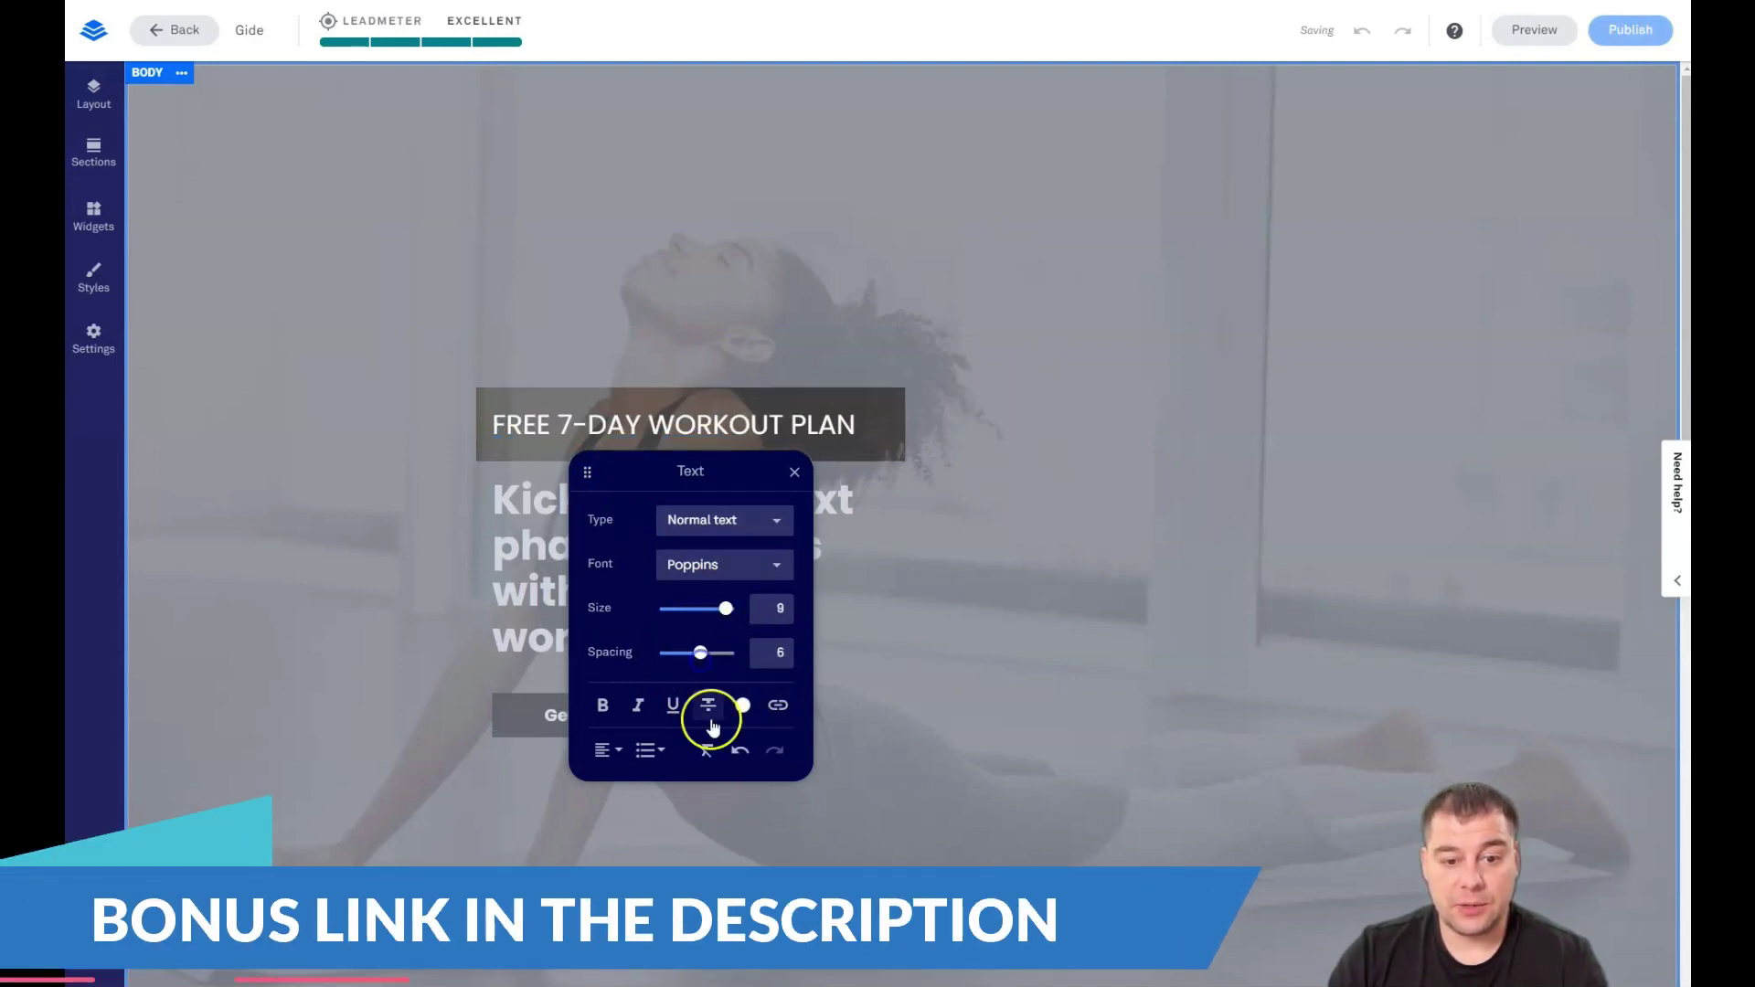
- Try bold and italic formatting on the "FREE 7-DAY WORKOUT PLAN" text, turning each off again
click(602, 709)
click(603, 706)
click(637, 707)
click(637, 707)
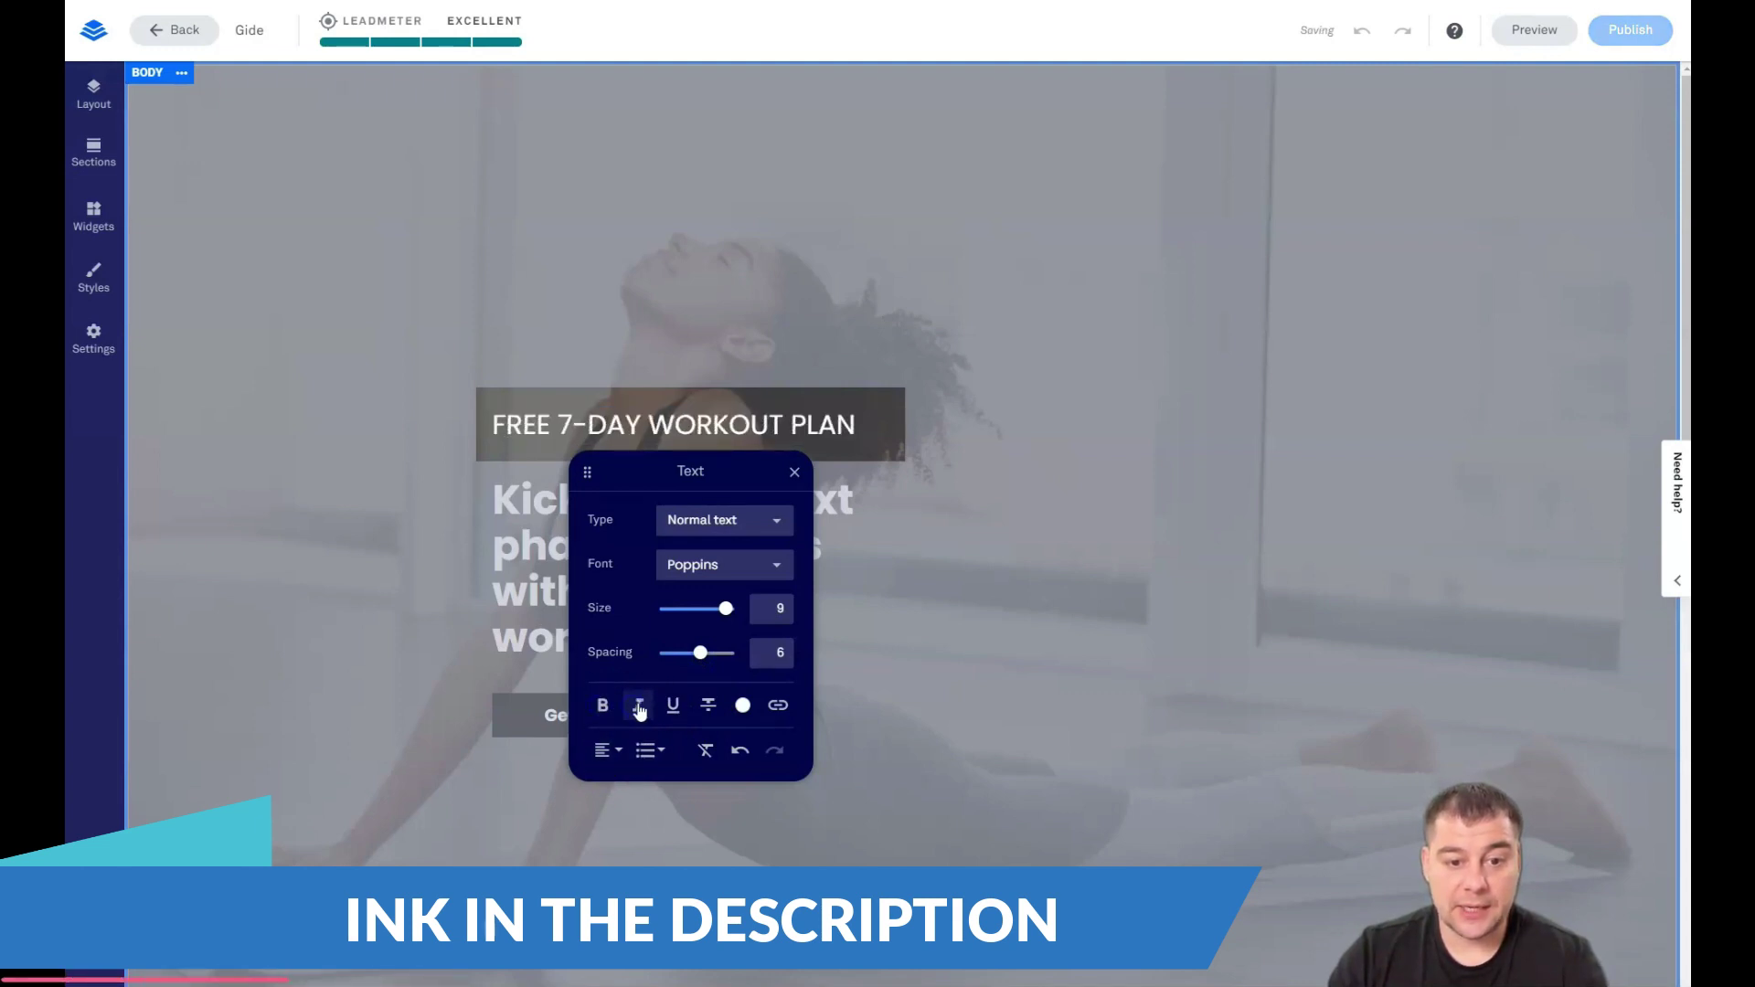
- Try the Lobster and Inconsolata fonts on the "FREE 7-DAY WORKOUT PLAN" text
click(771, 520)
click(771, 520)
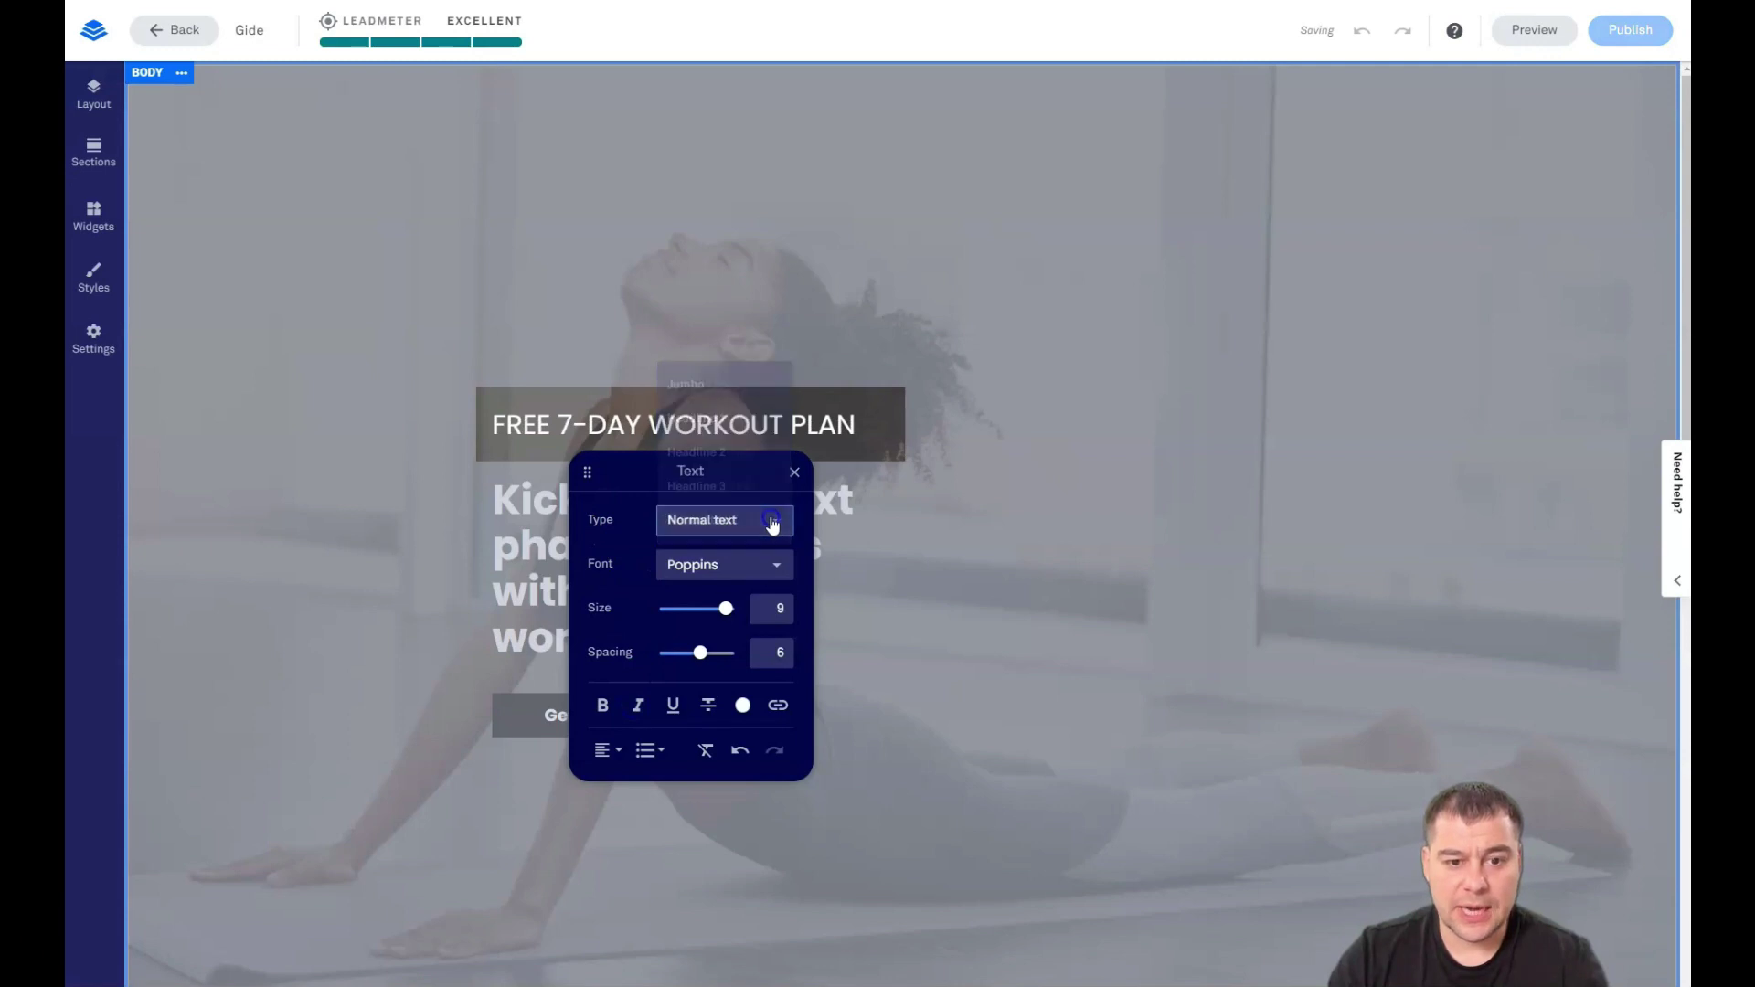
click(771, 566)
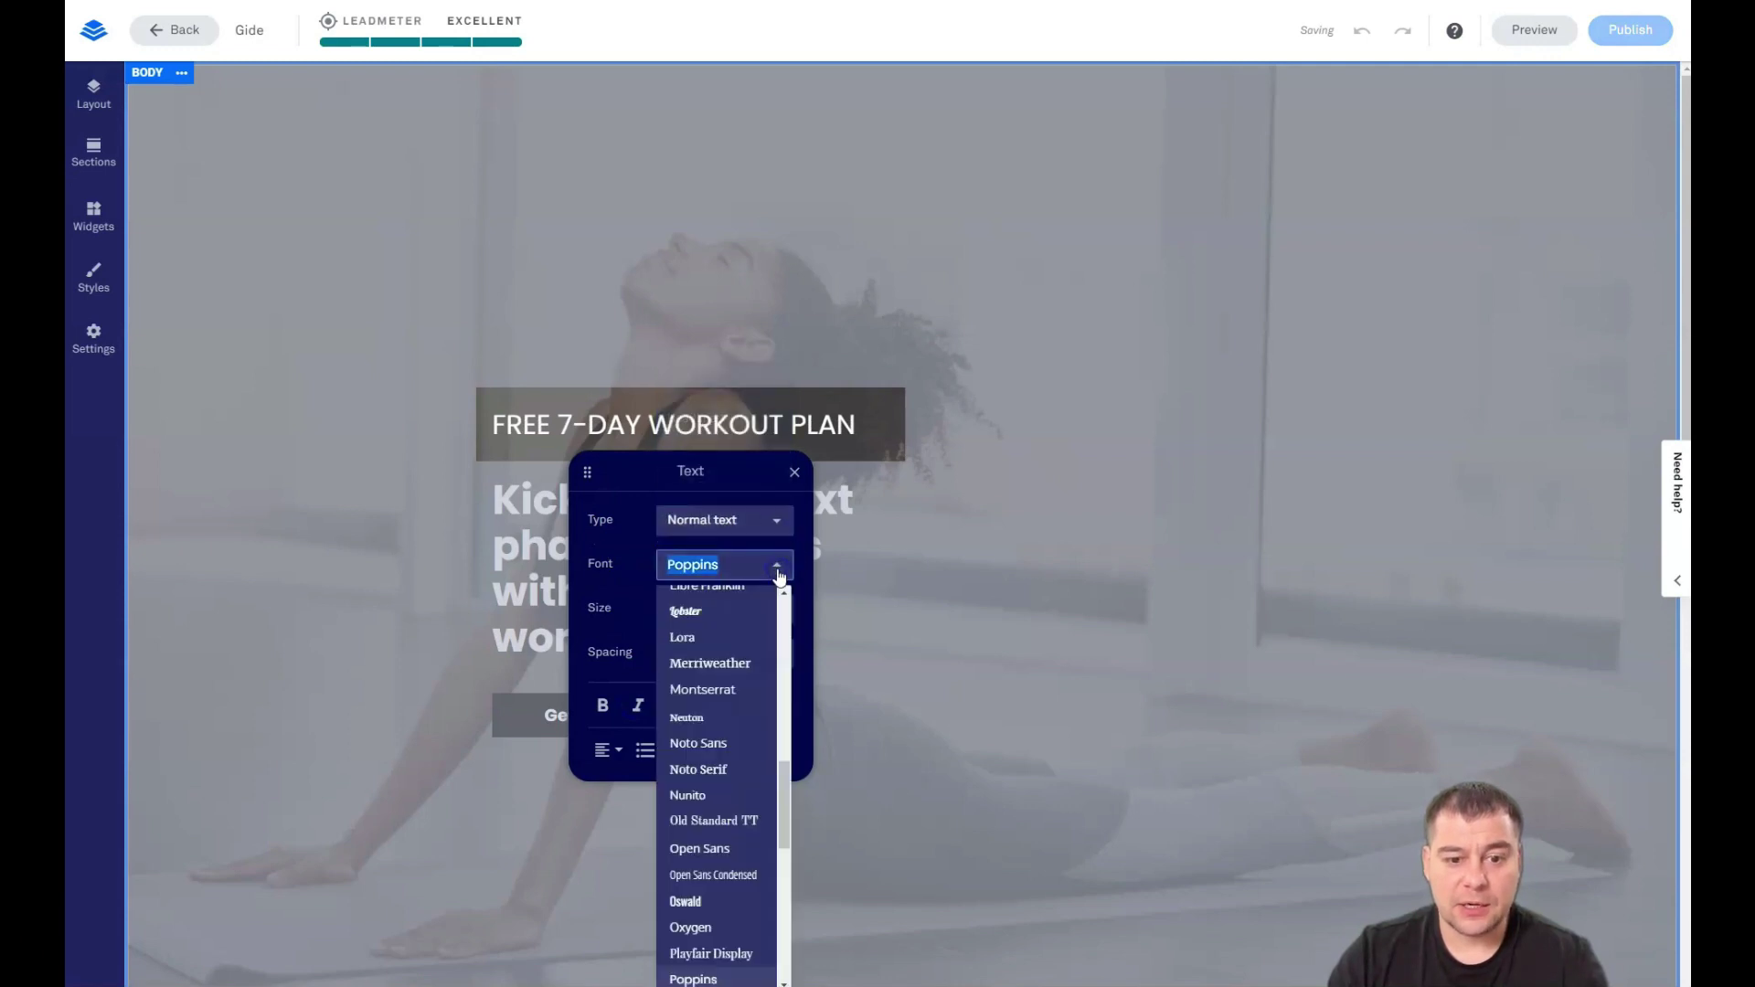
click(720, 613)
click(774, 570)
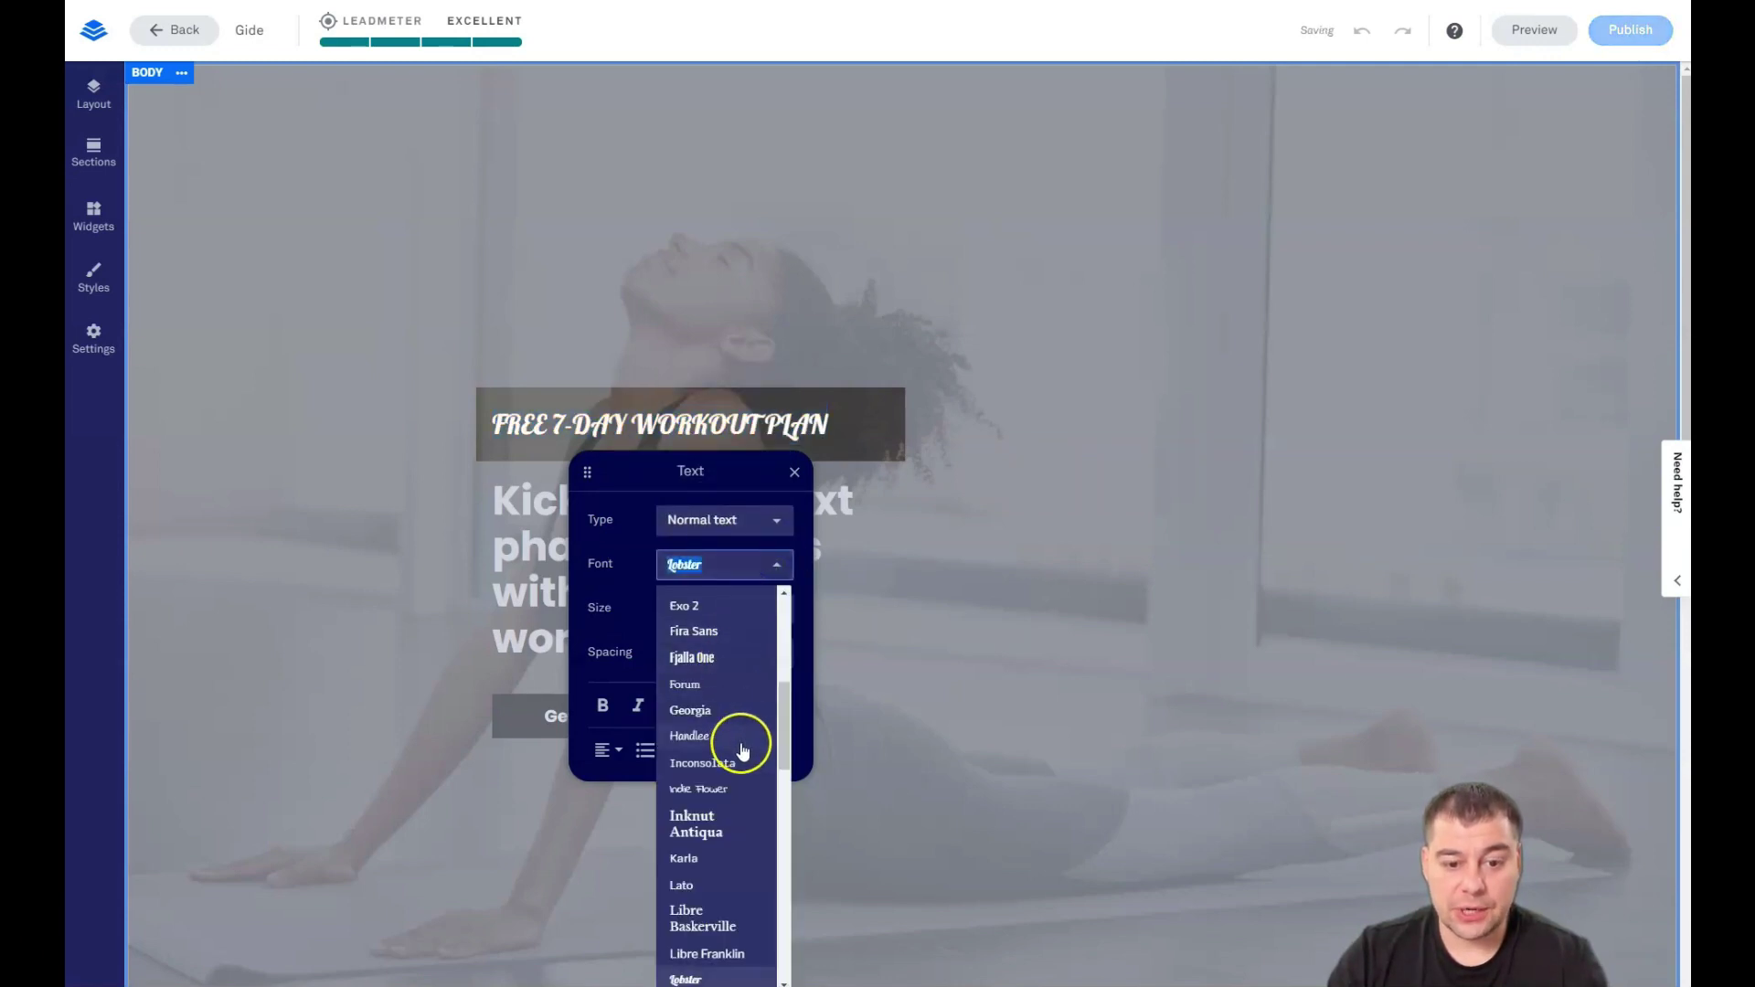
click(702, 763)
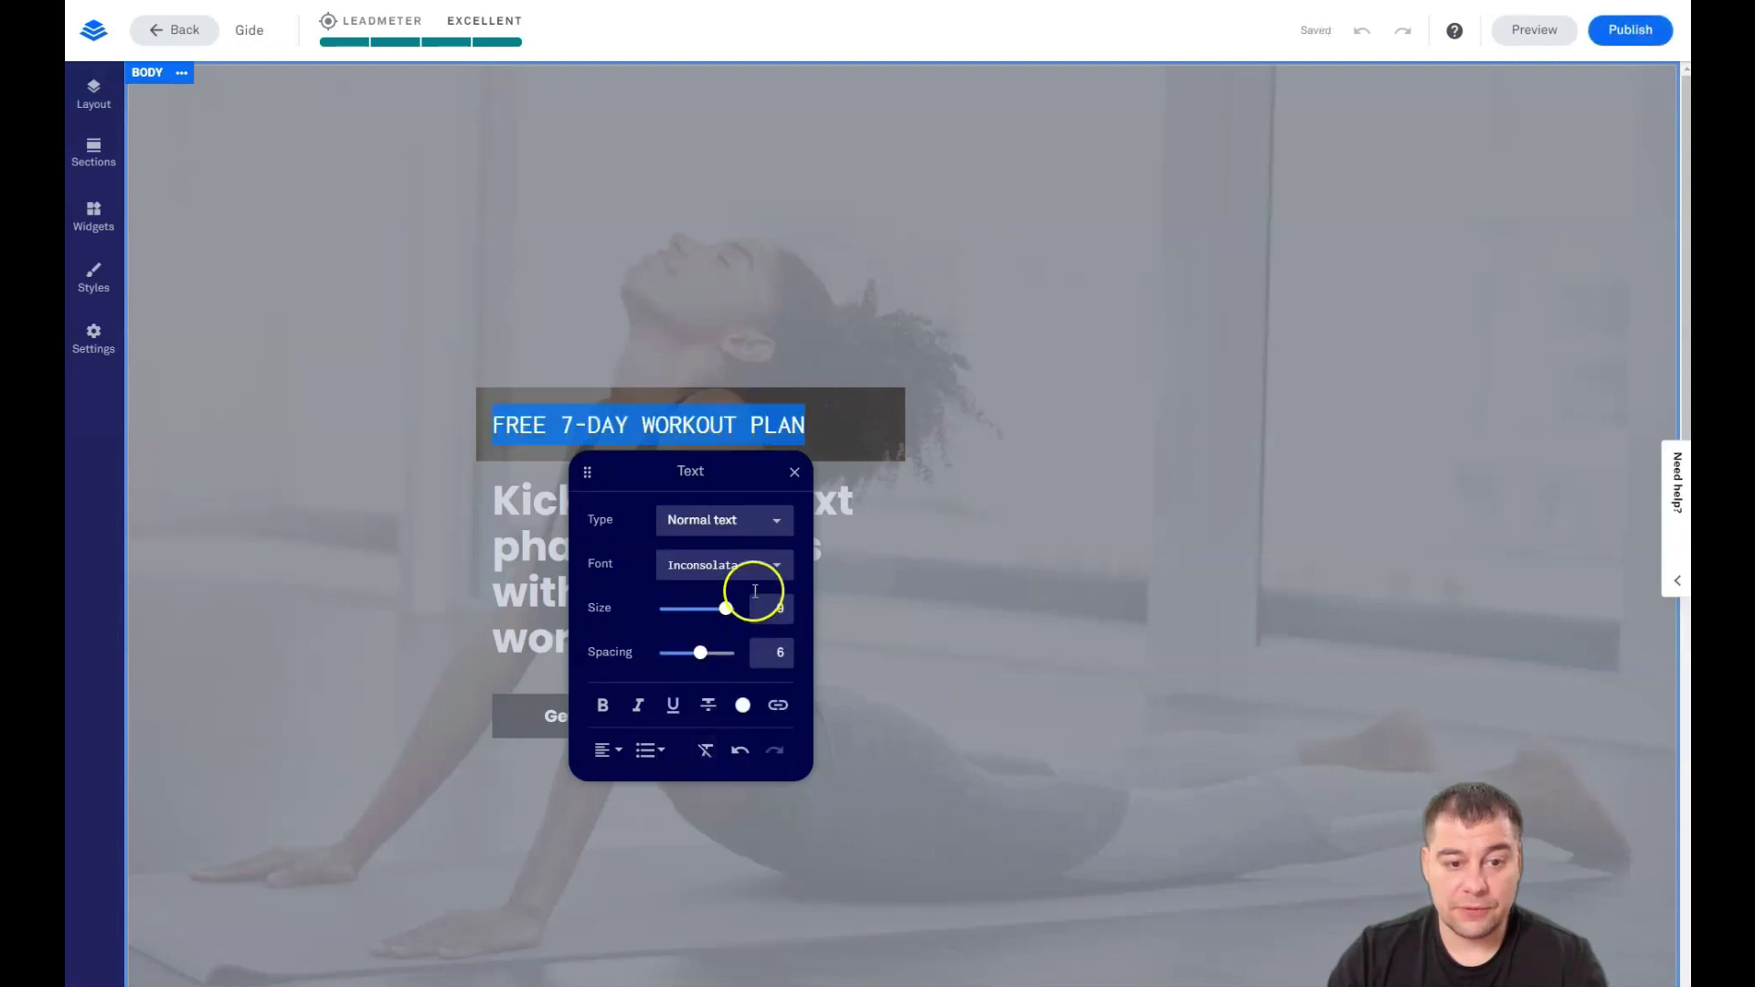
- Set the font of the "FREE 7-DAY WORKOUT PLAN" text to Chivo and close the text settings
click(776, 567)
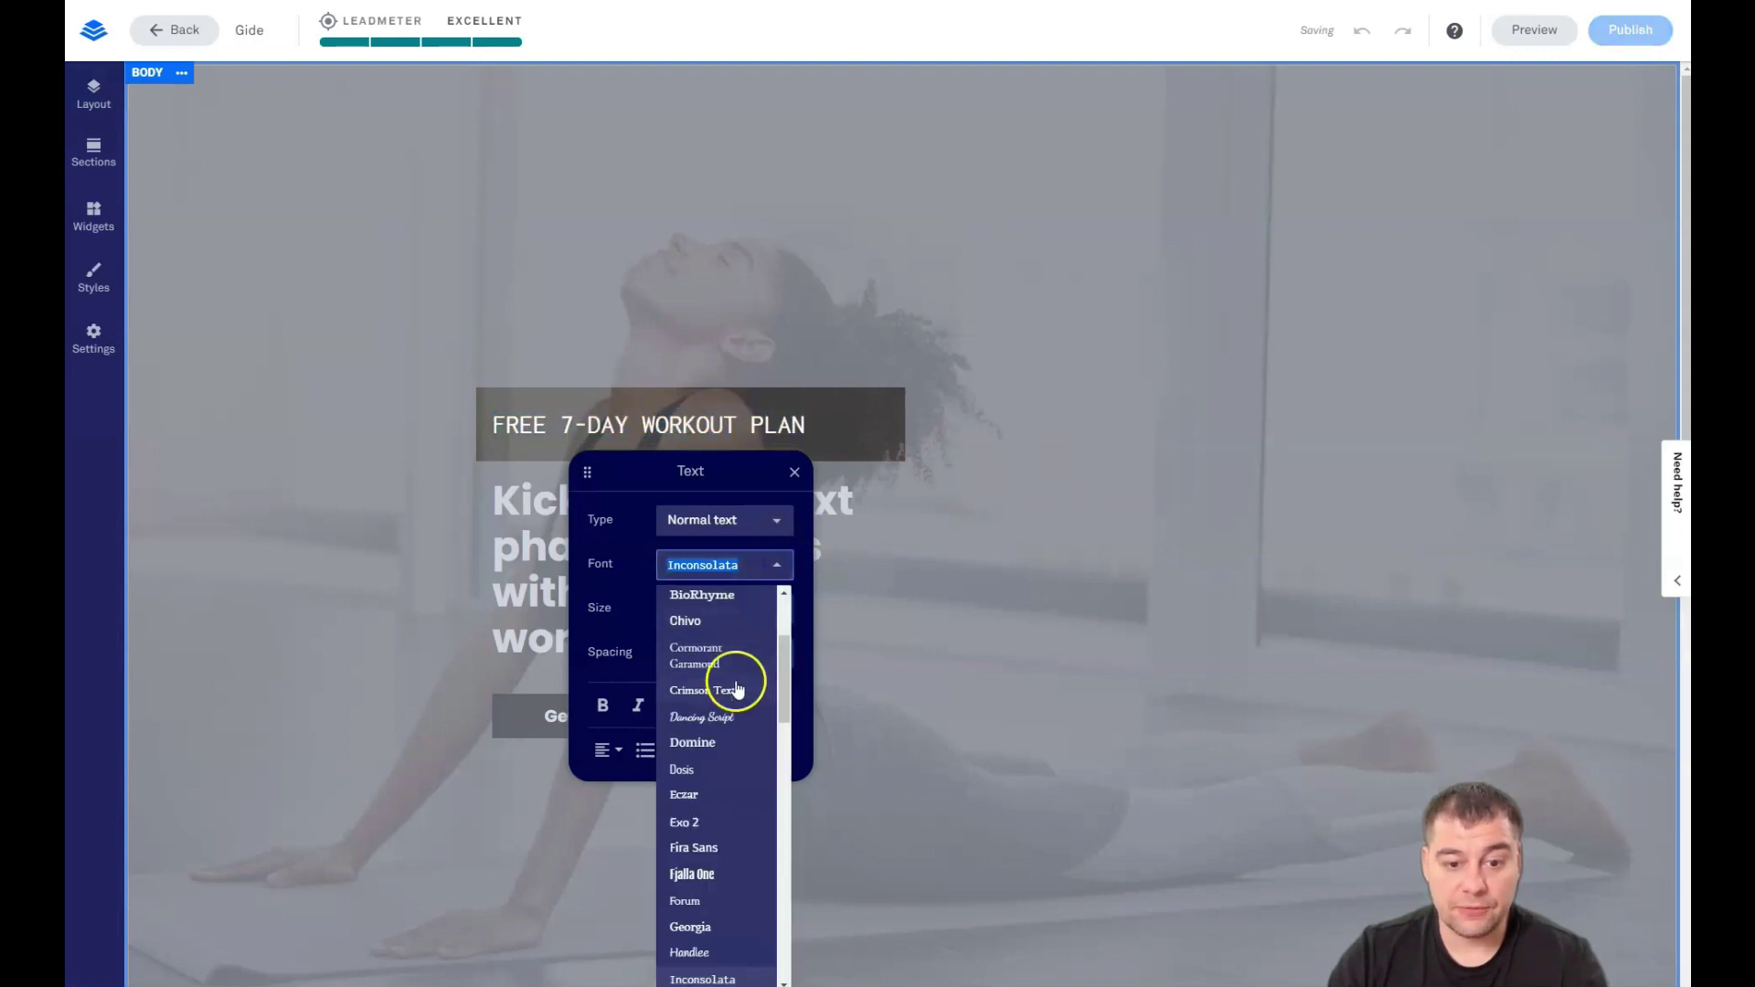
click(706, 622)
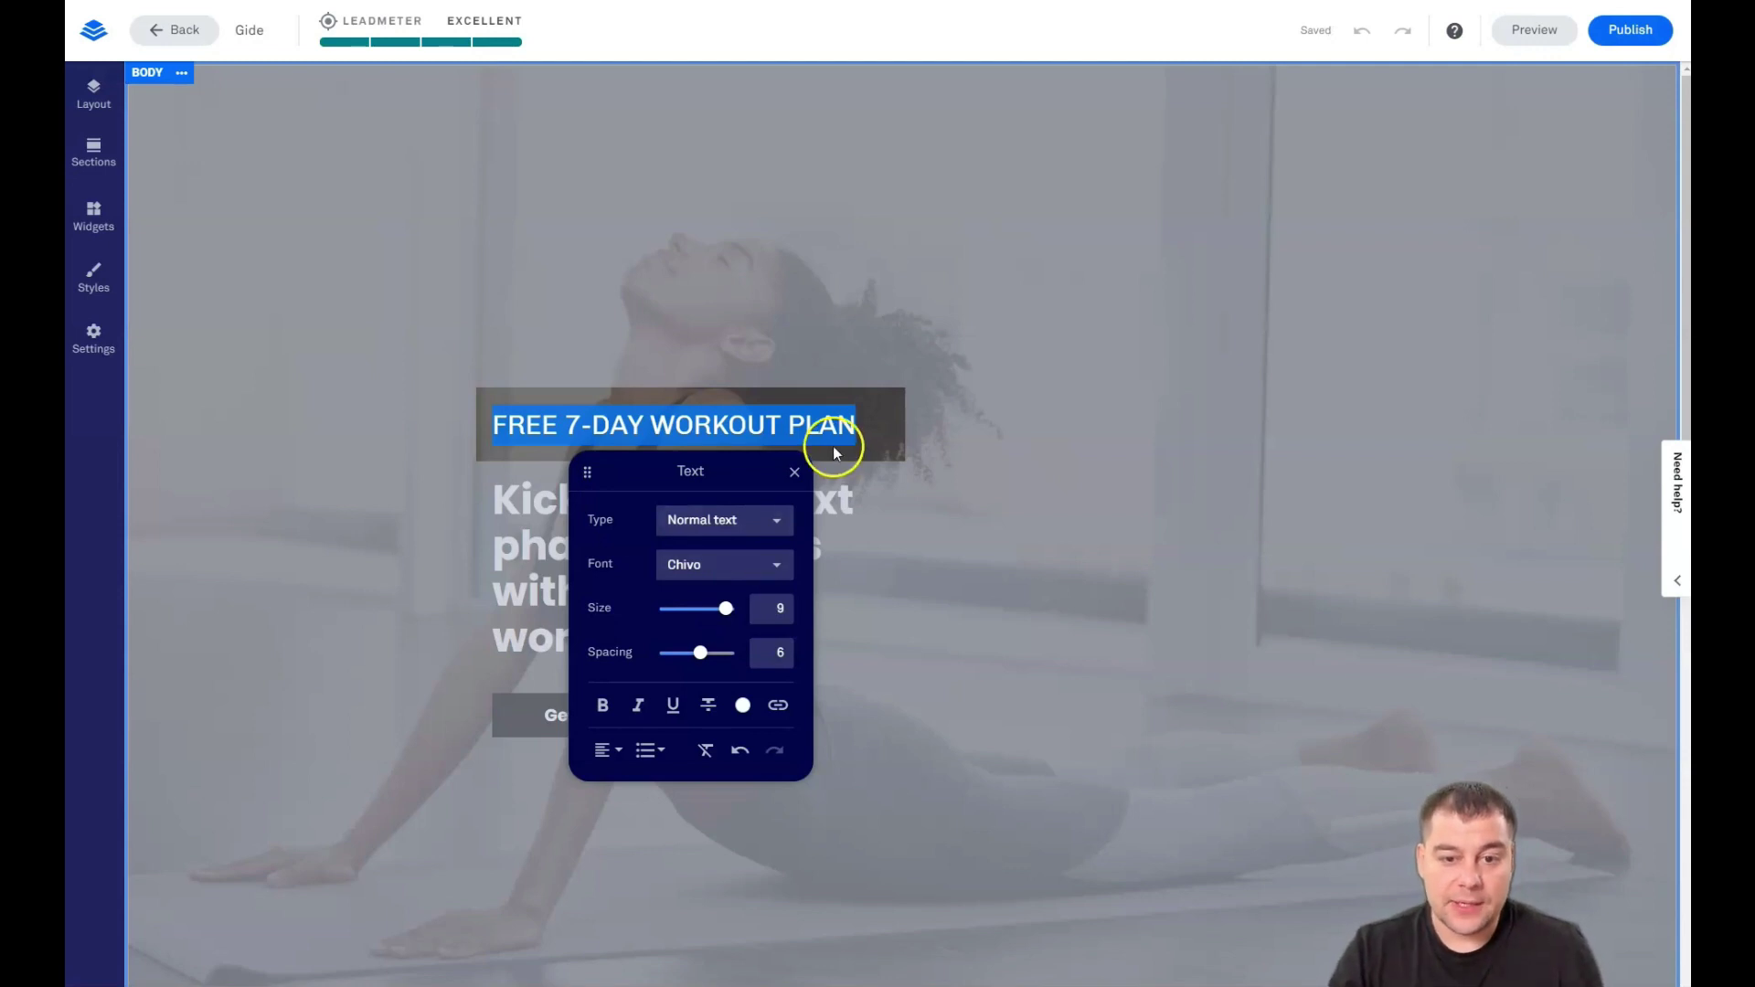
click(795, 472)
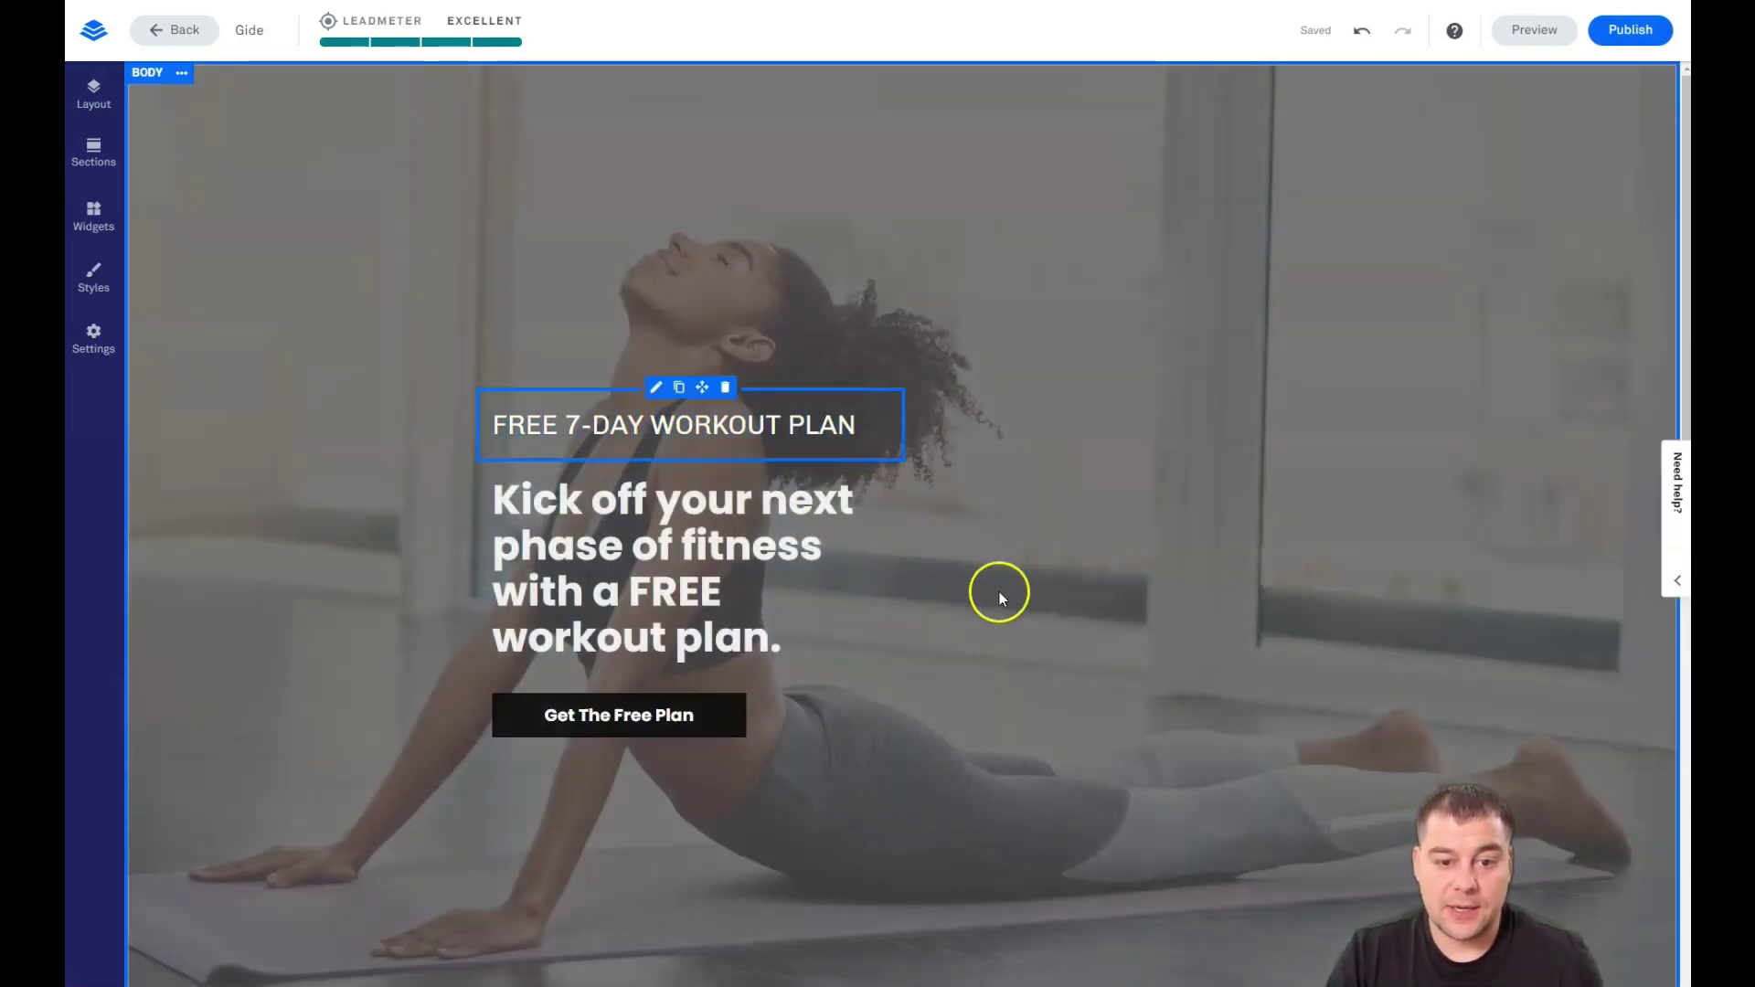
click(901, 98)
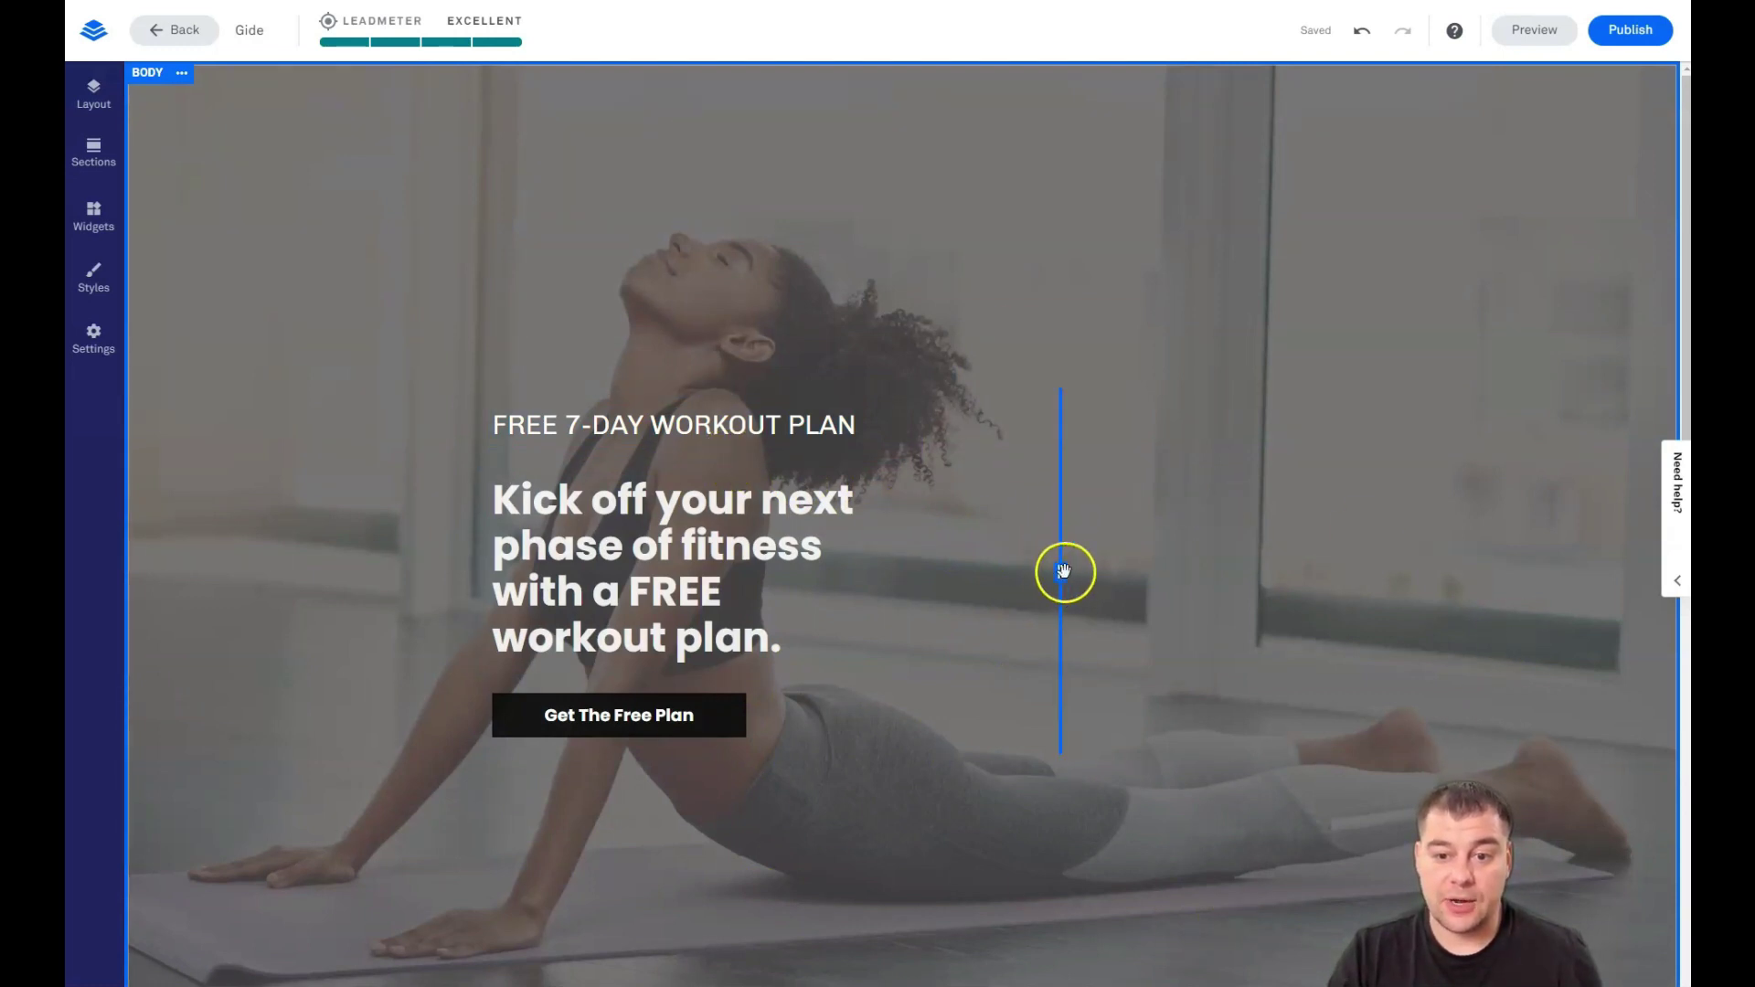
- Try widening the left column in the lower row of the Blank 1 section, and restore the two equal columns
scroll(1071, 578, down, 10)
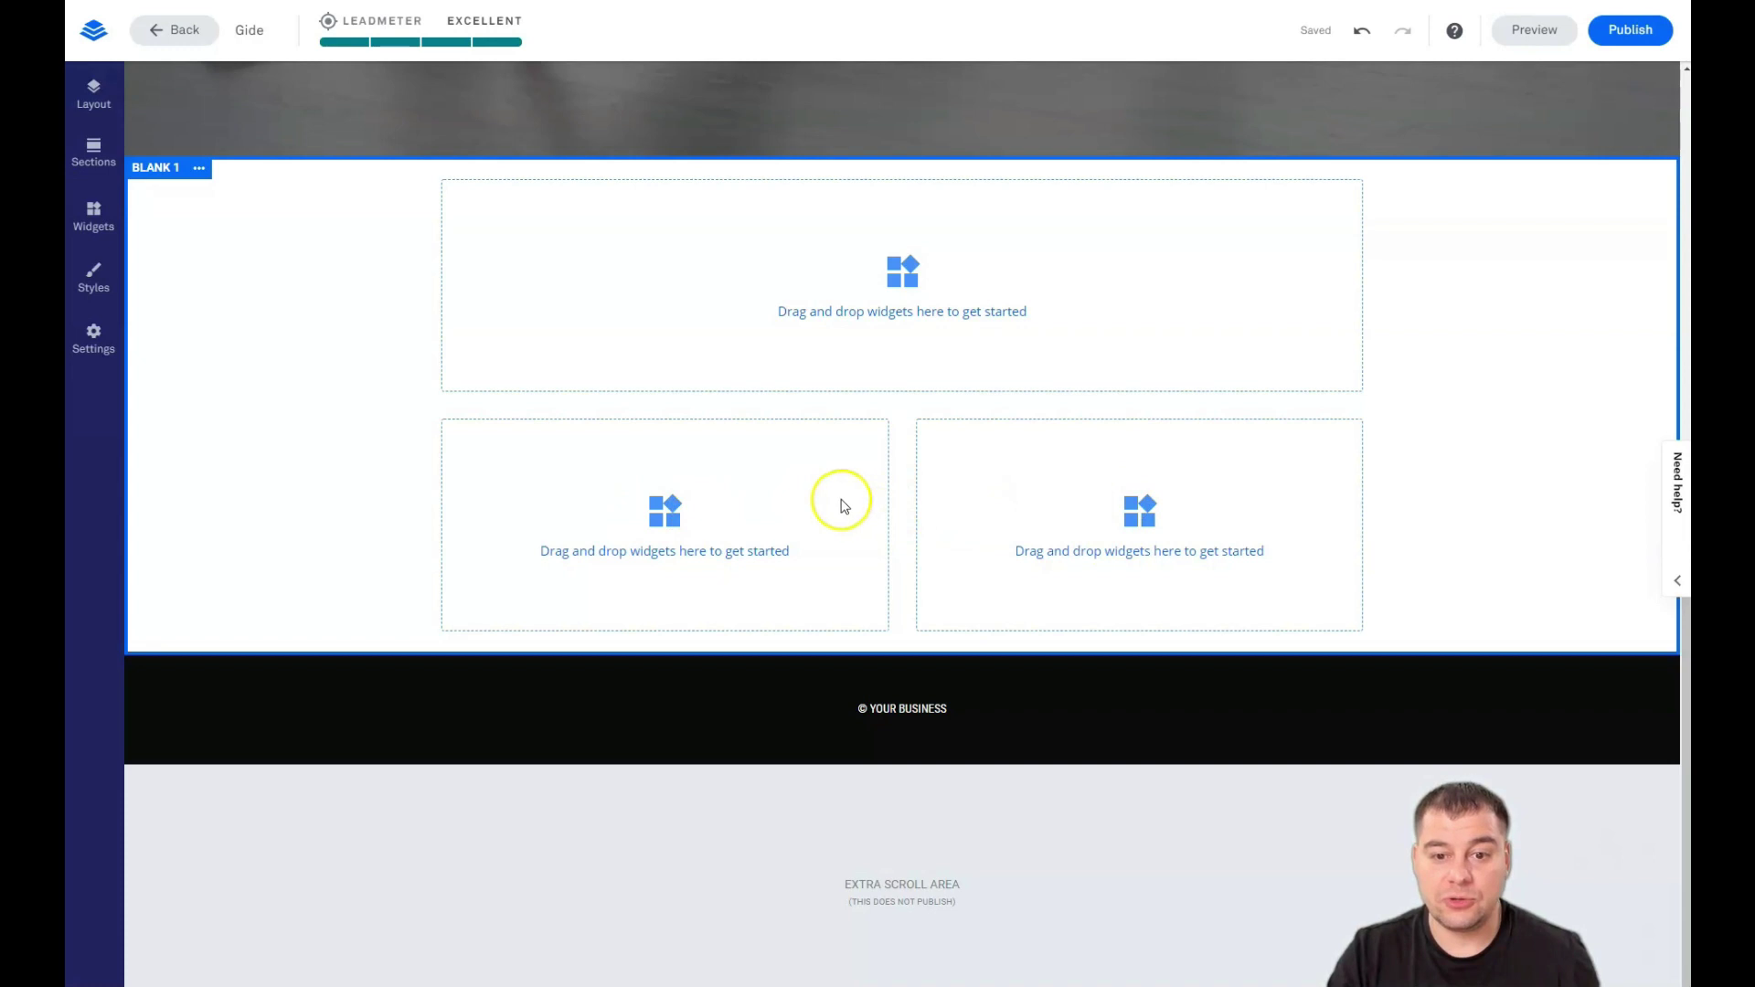
mouse_move(904, 526)
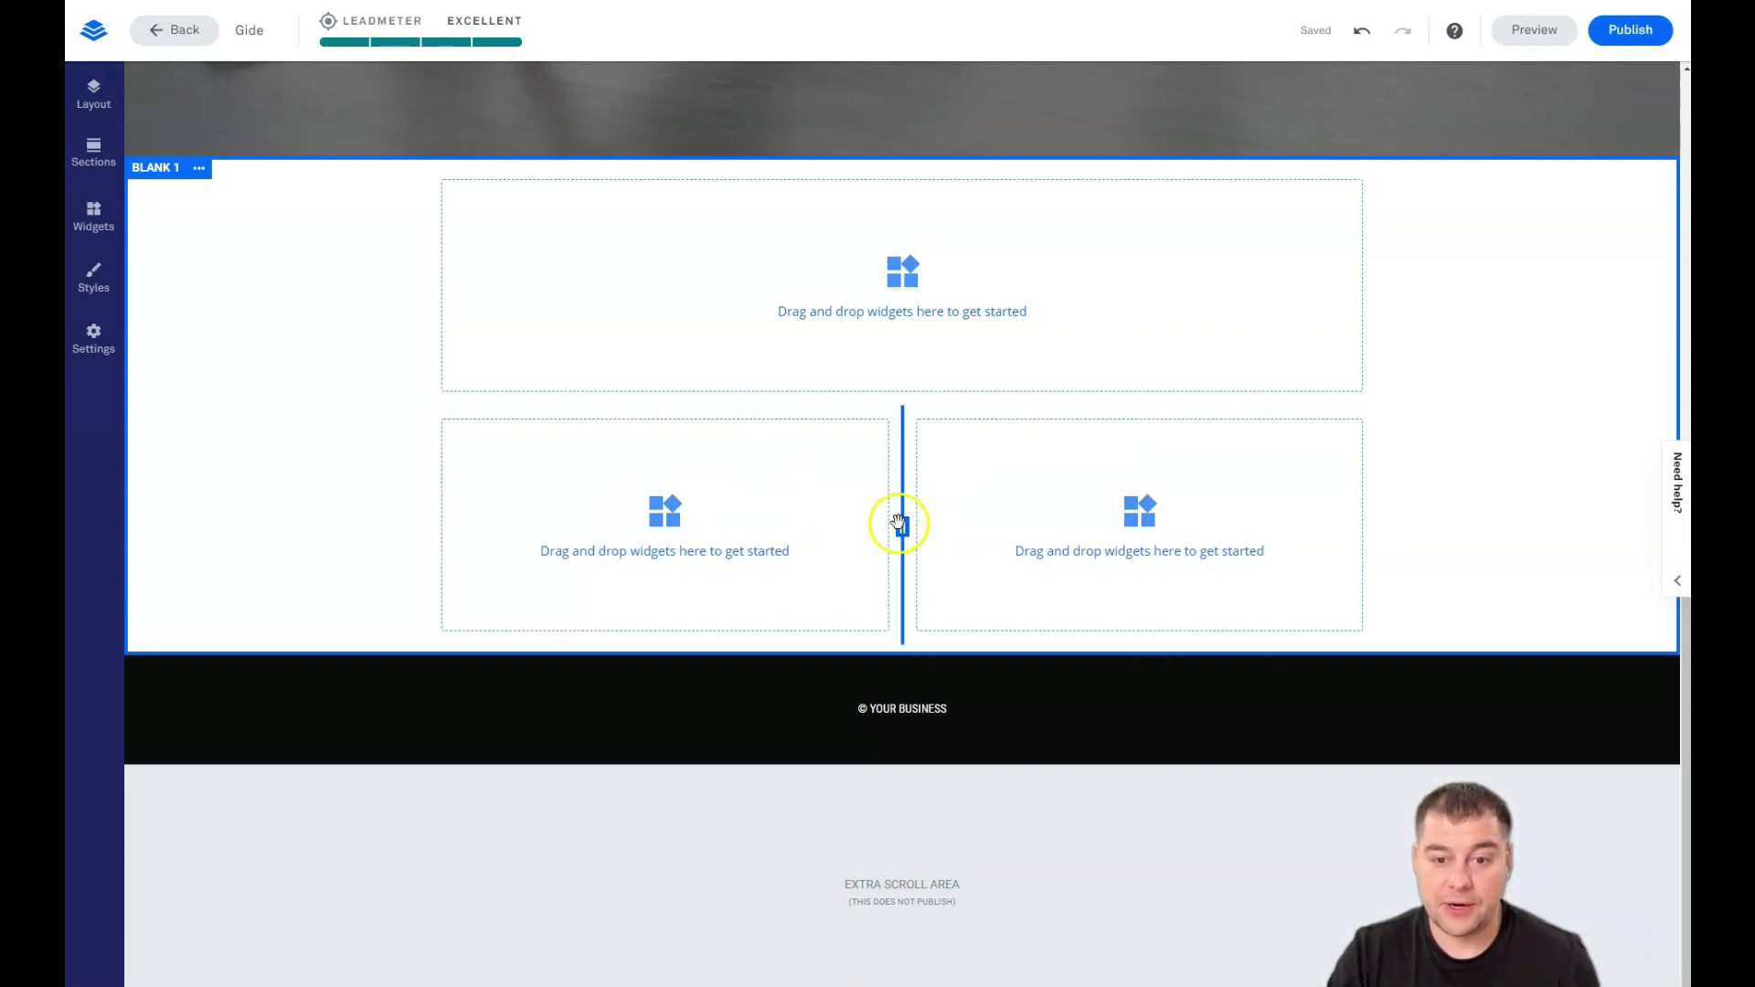
drag(983, 532, 1141, 535)
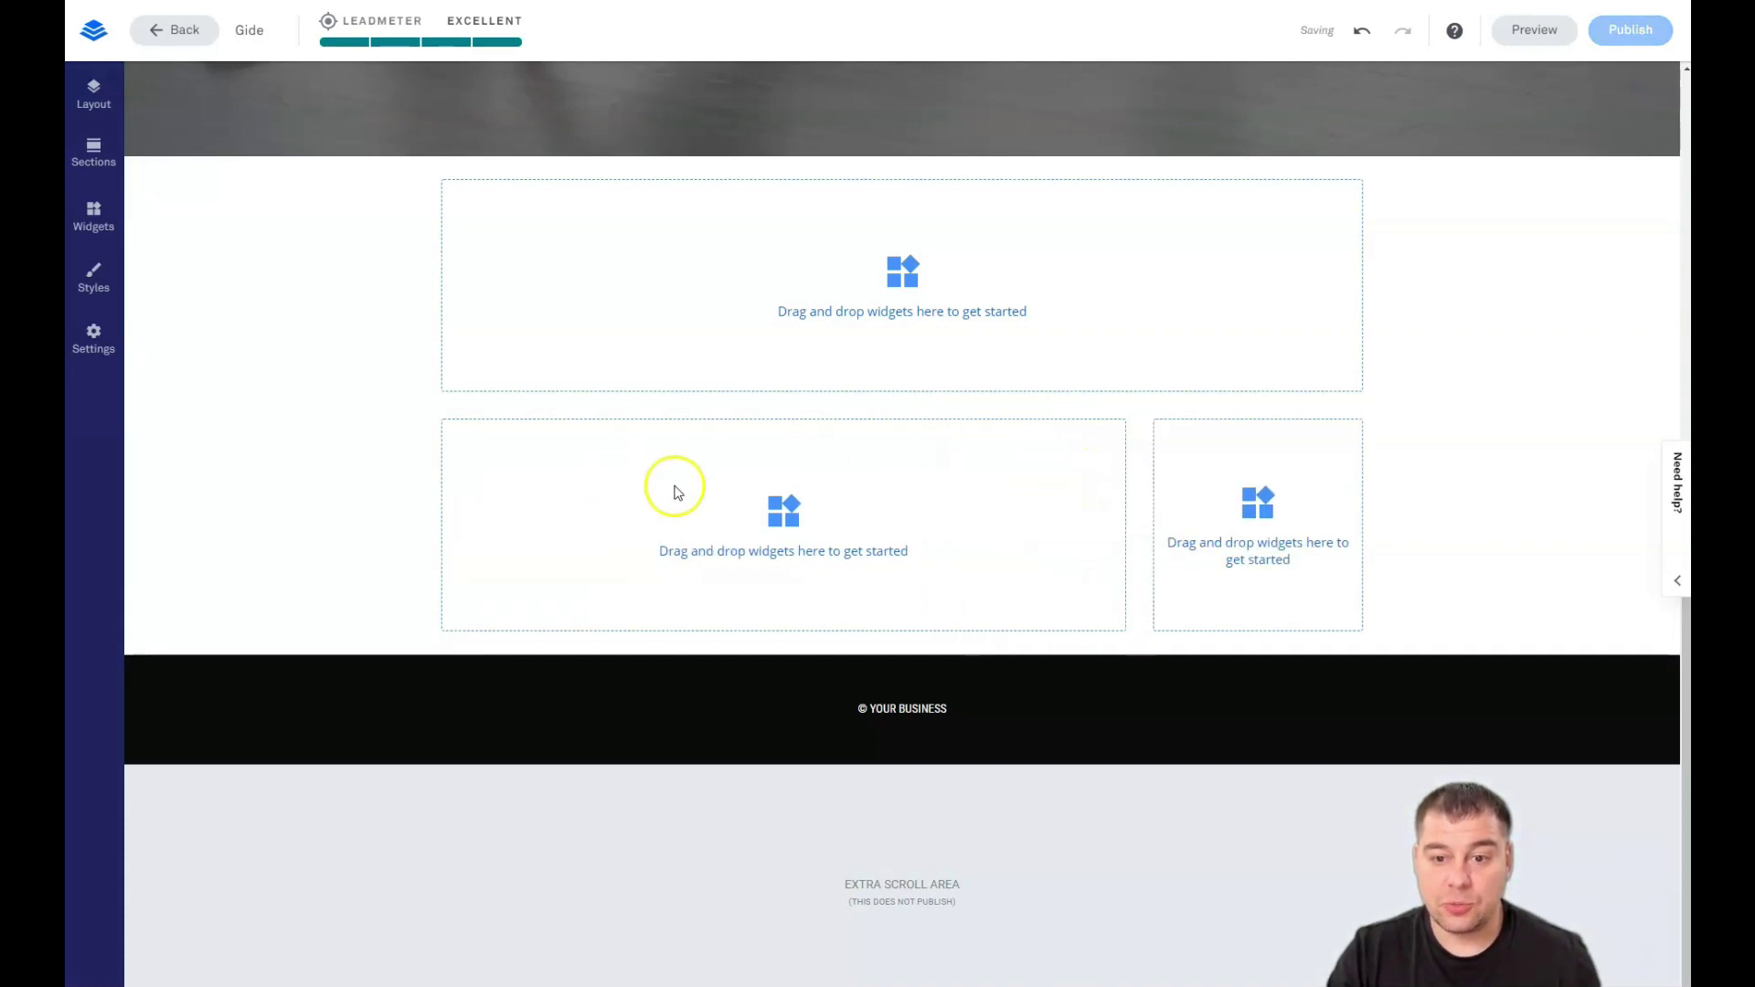
drag(1141, 526, 913, 509)
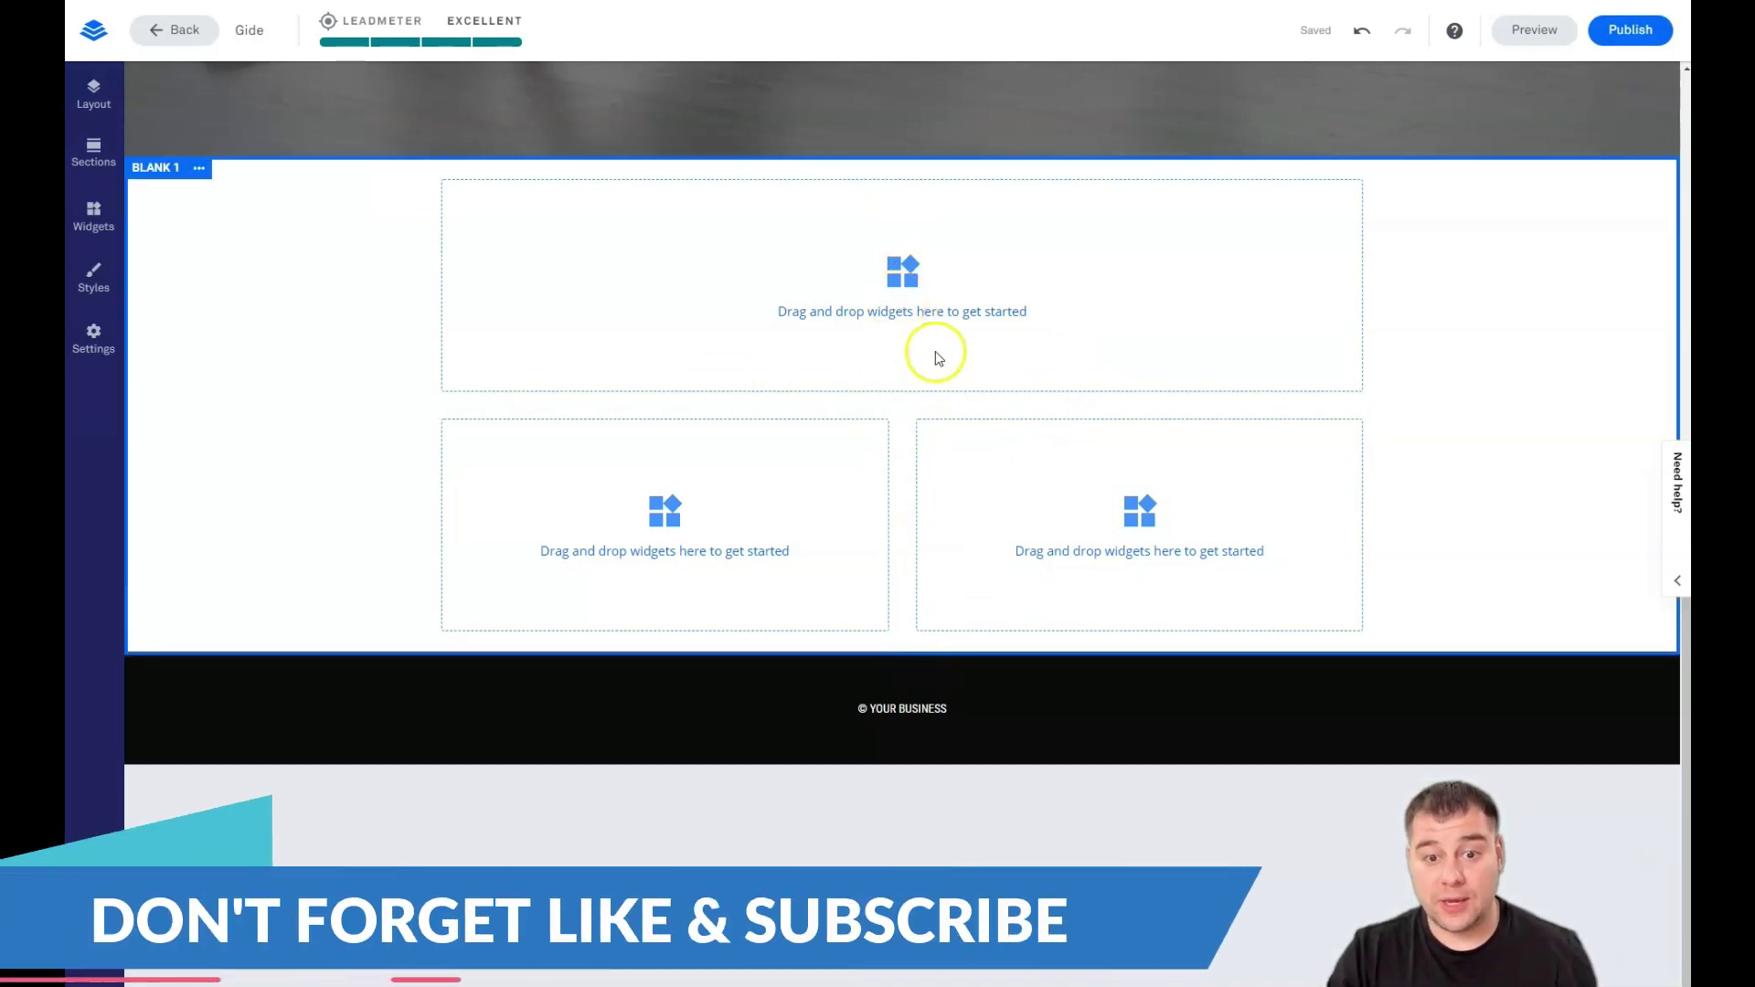
scroll(929, 353, up, 10)
scroll(964, 465, up, 2)
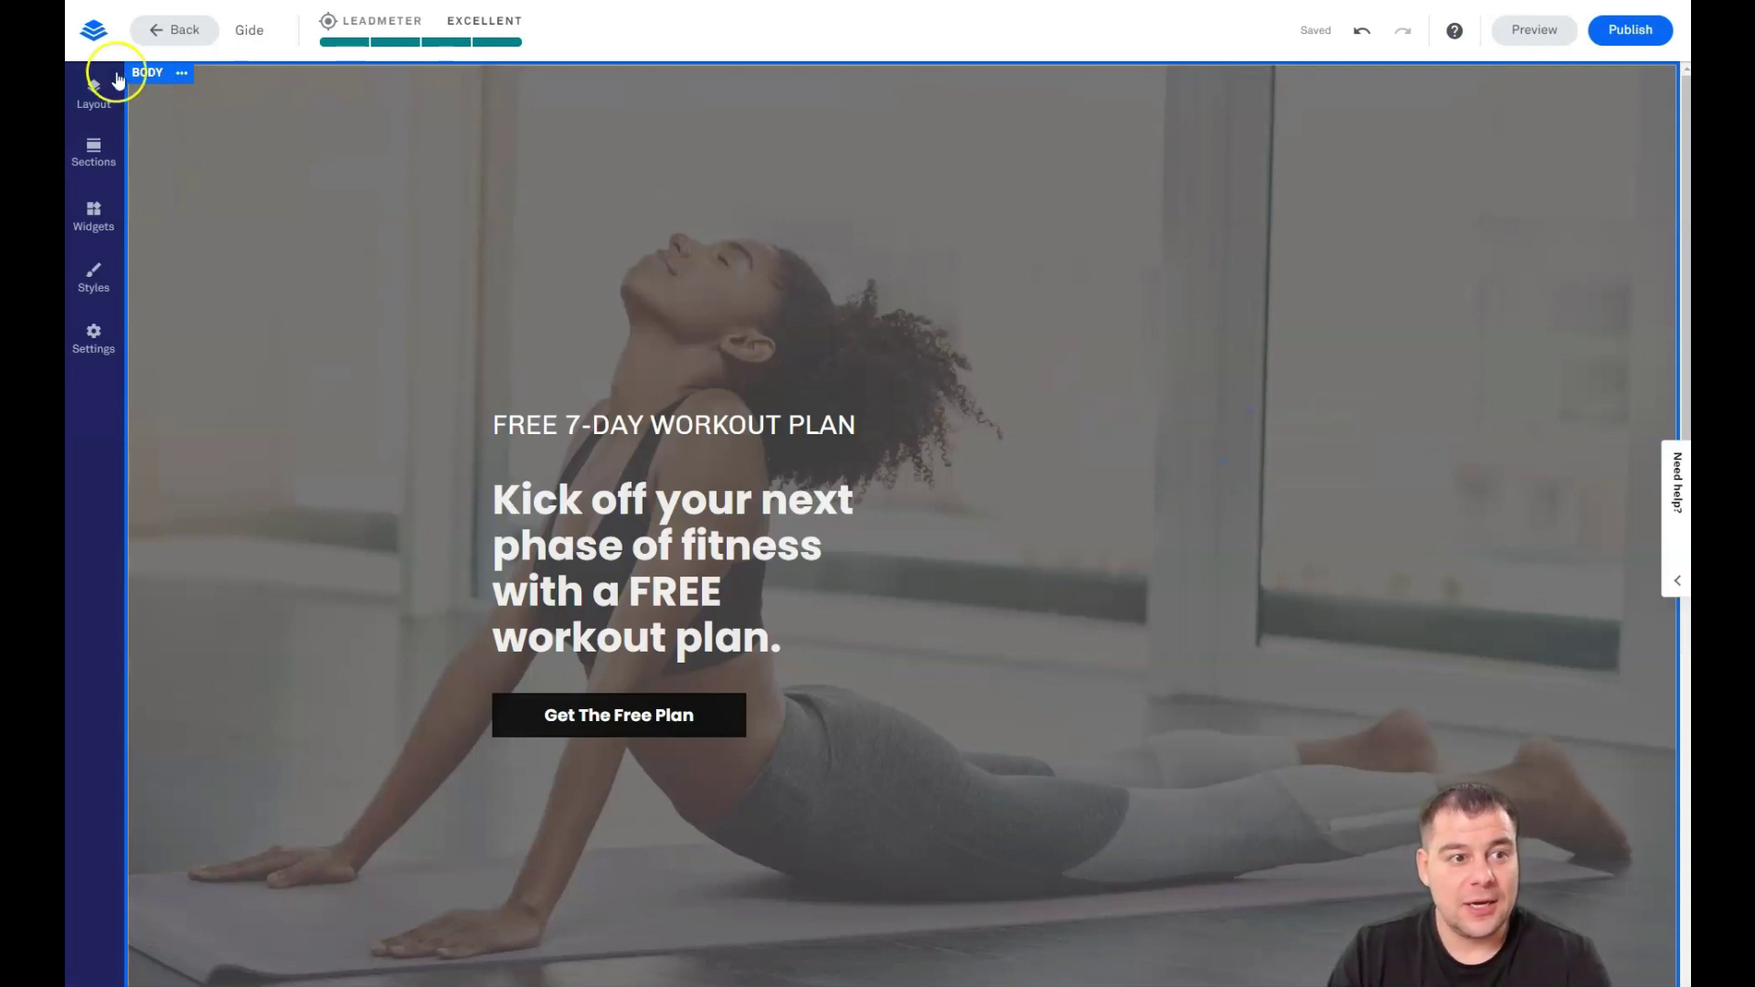
scroll(457, 329, down, 10)
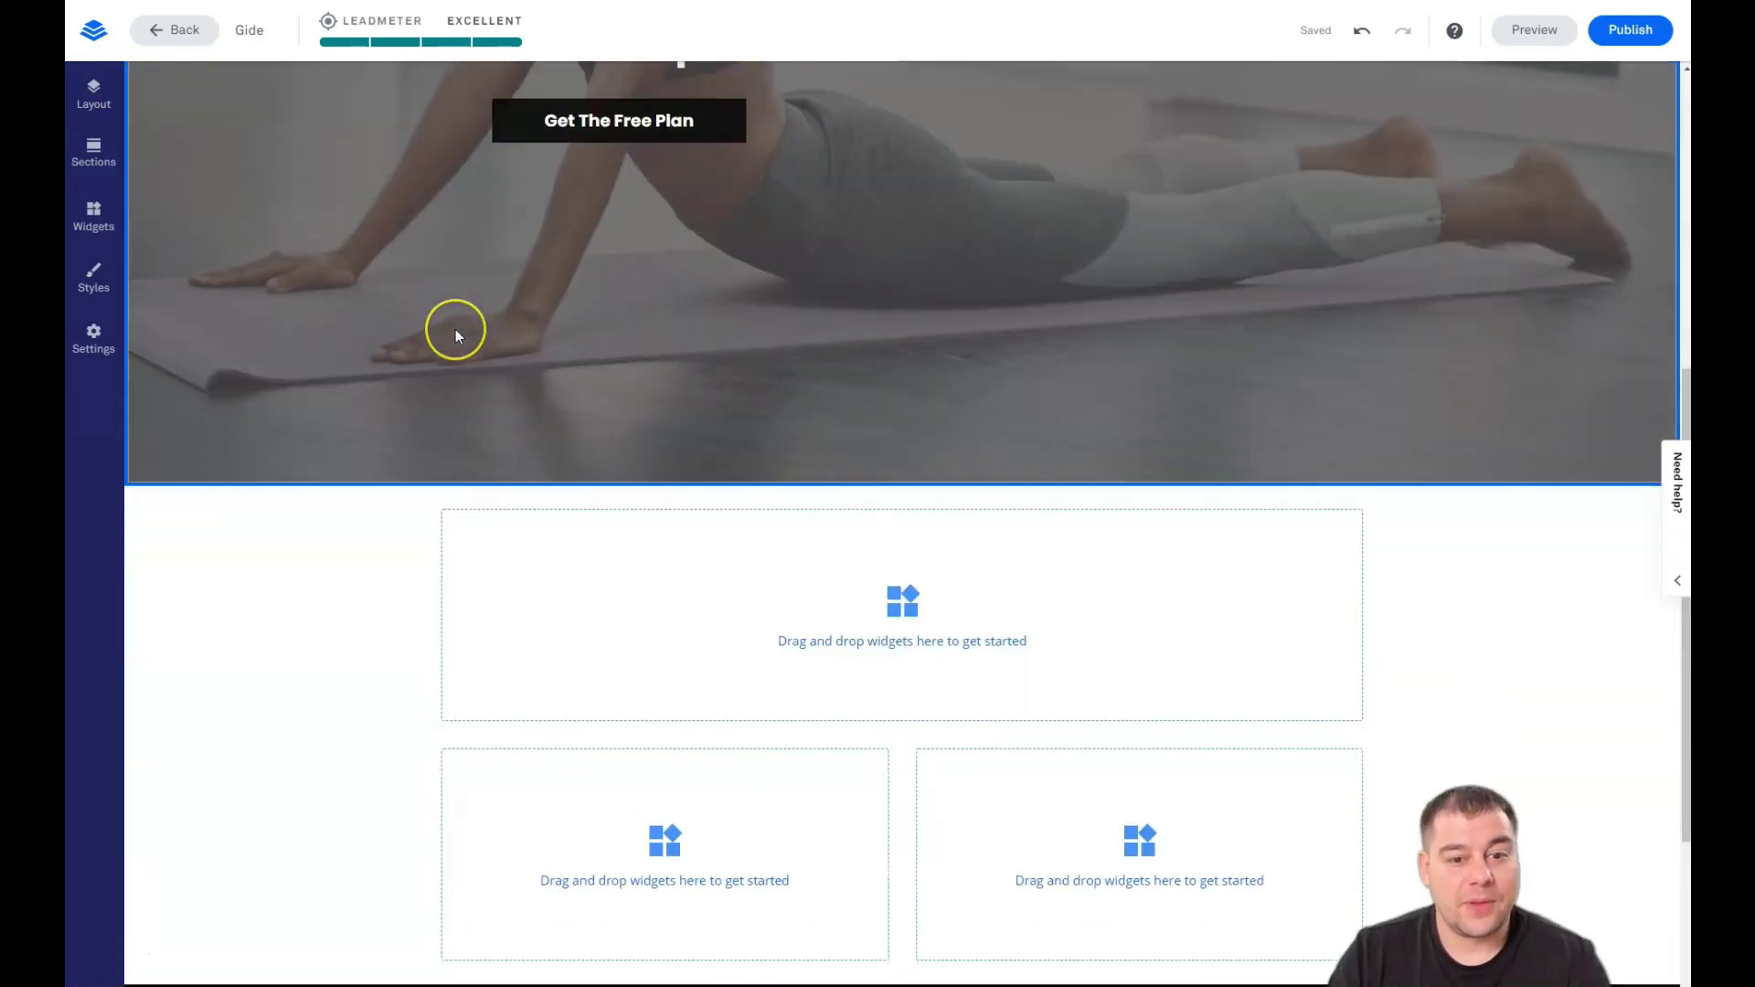
scroll(455, 329, up, 2)
scroll(336, 319, up, 2)
scroll(366, 317, down, 3)
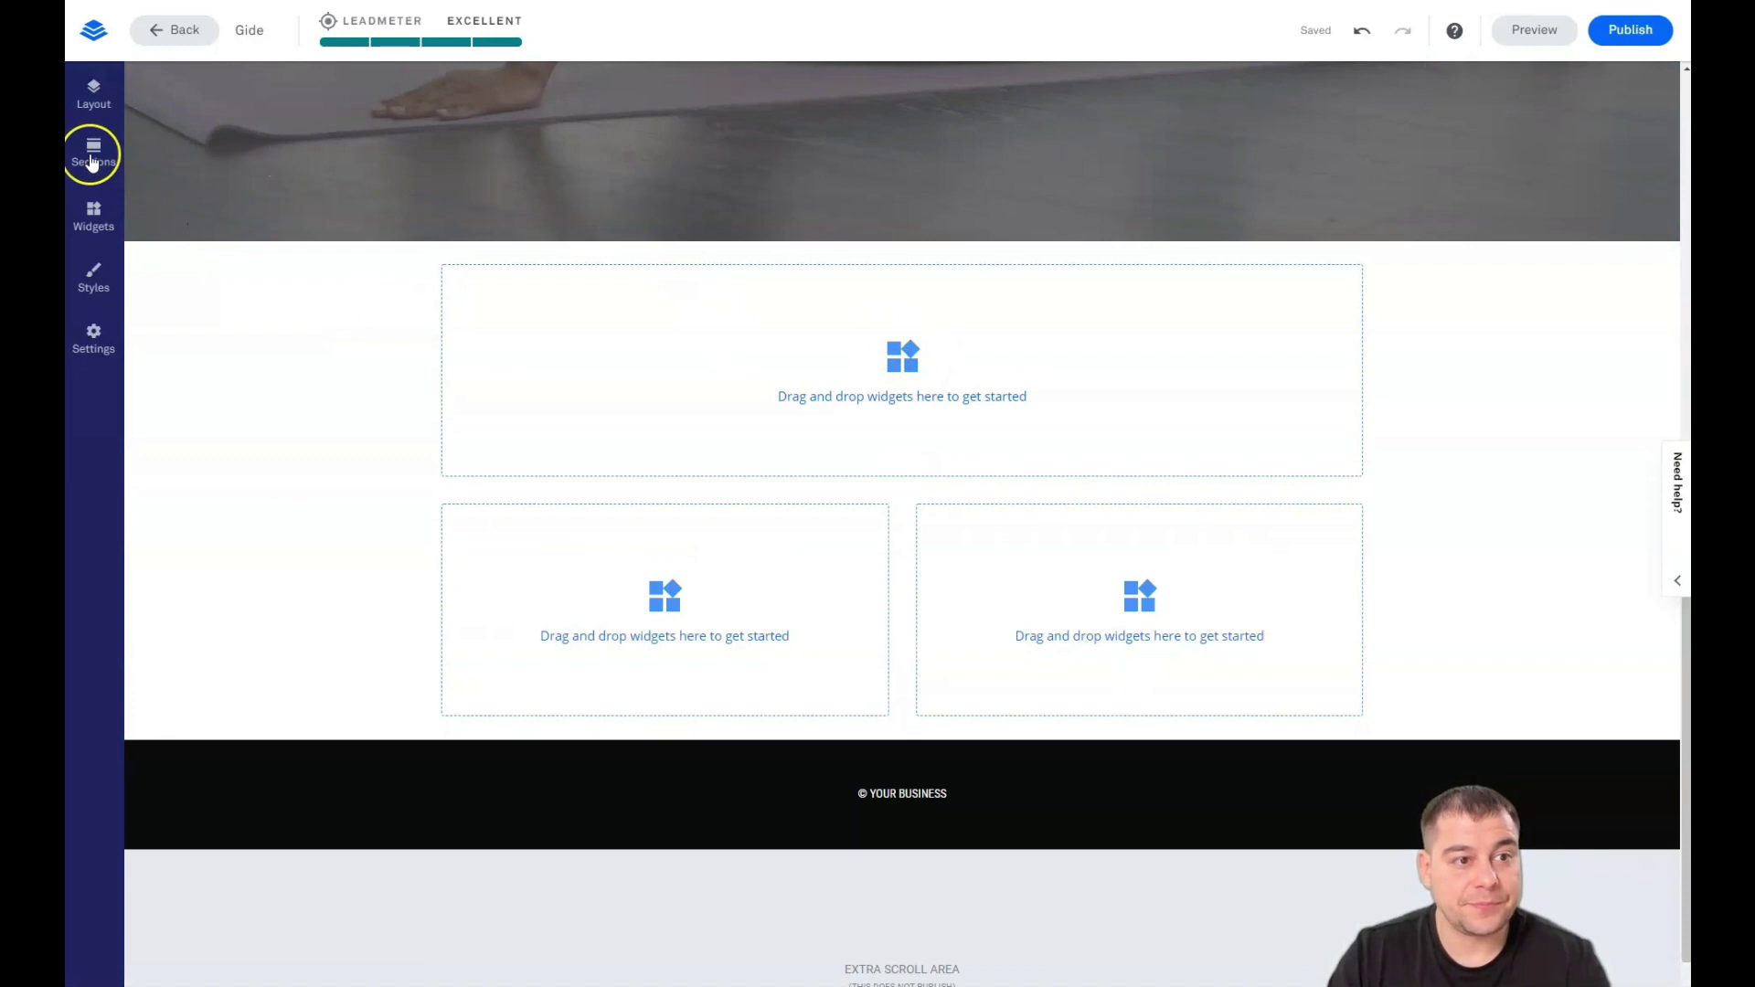
- Add a Text widget to the upper row of the Blank 1 section and a Video widget to its lower left column
click(89, 229)
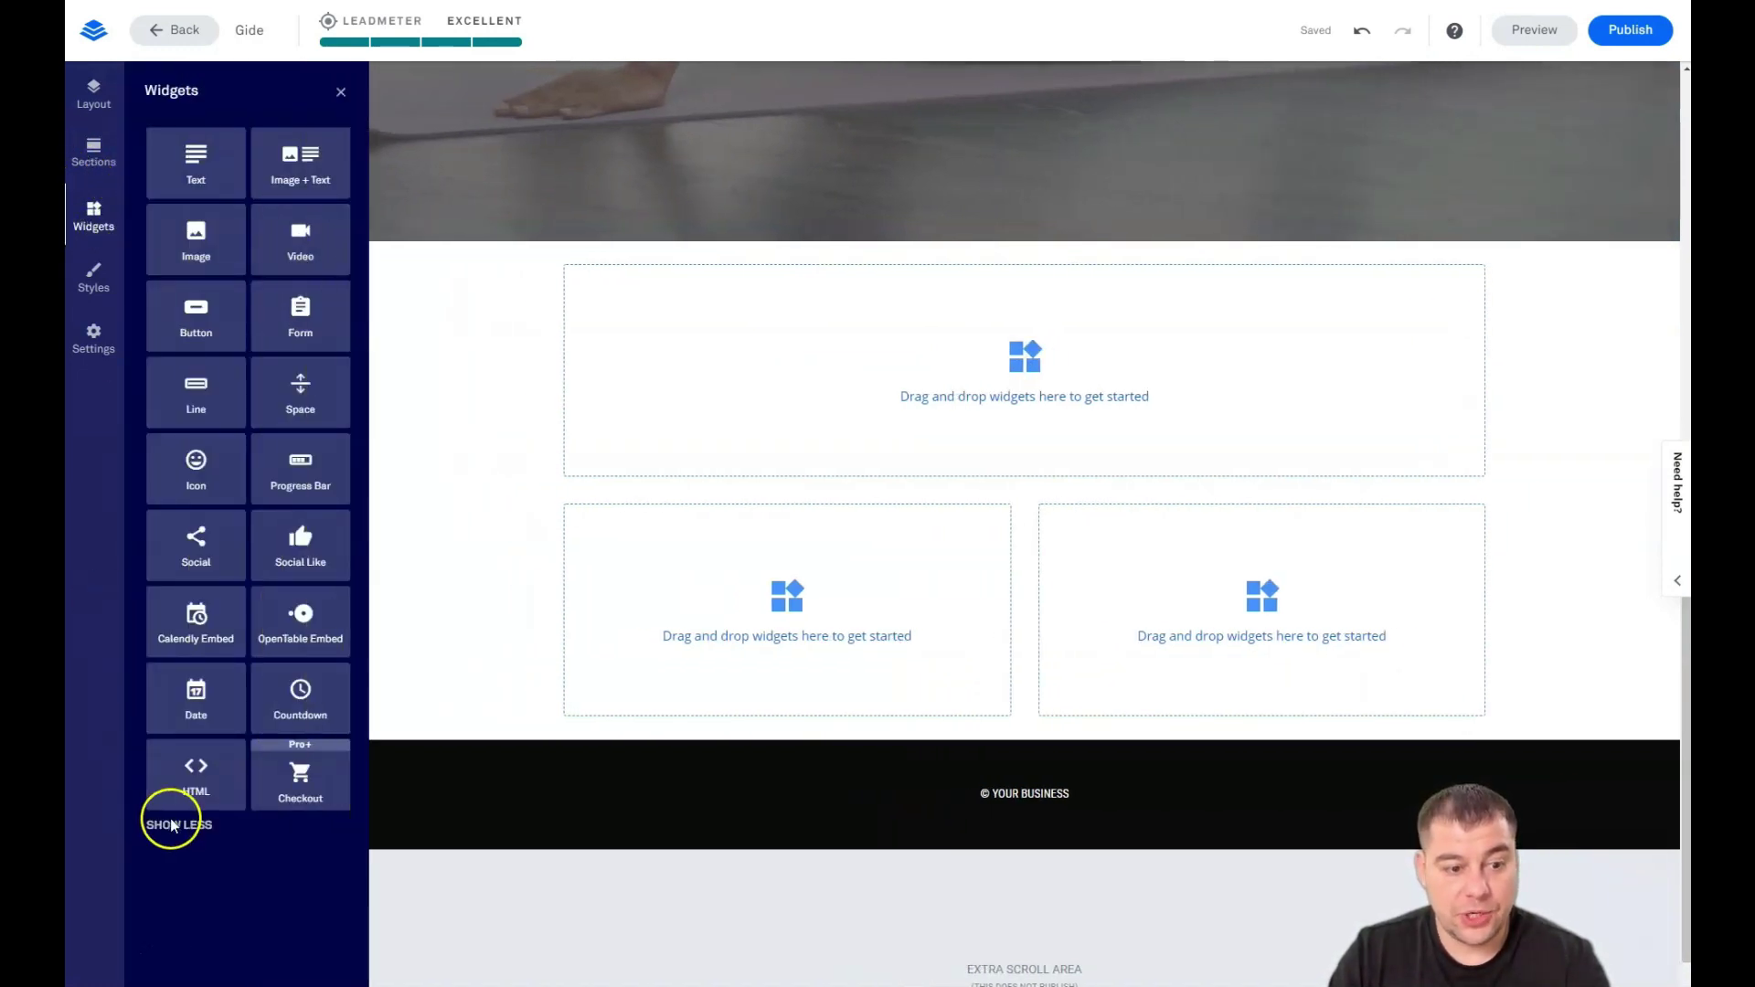
click(174, 827)
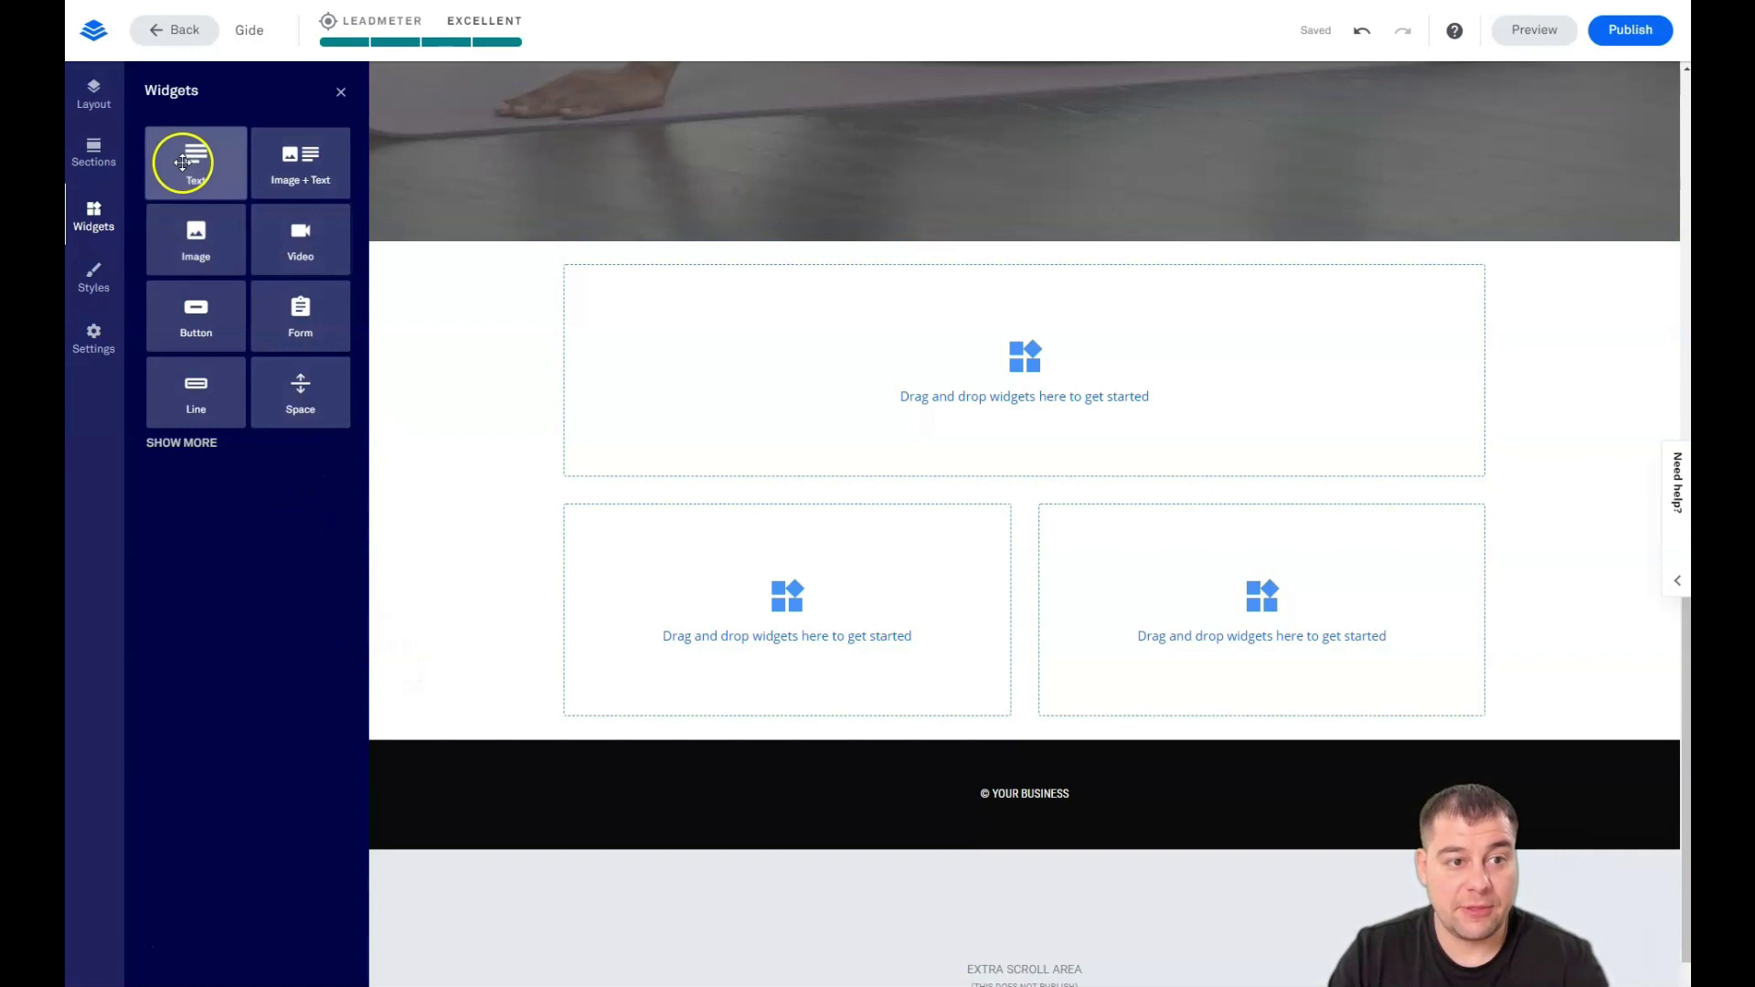
drag(194, 170, 993, 386)
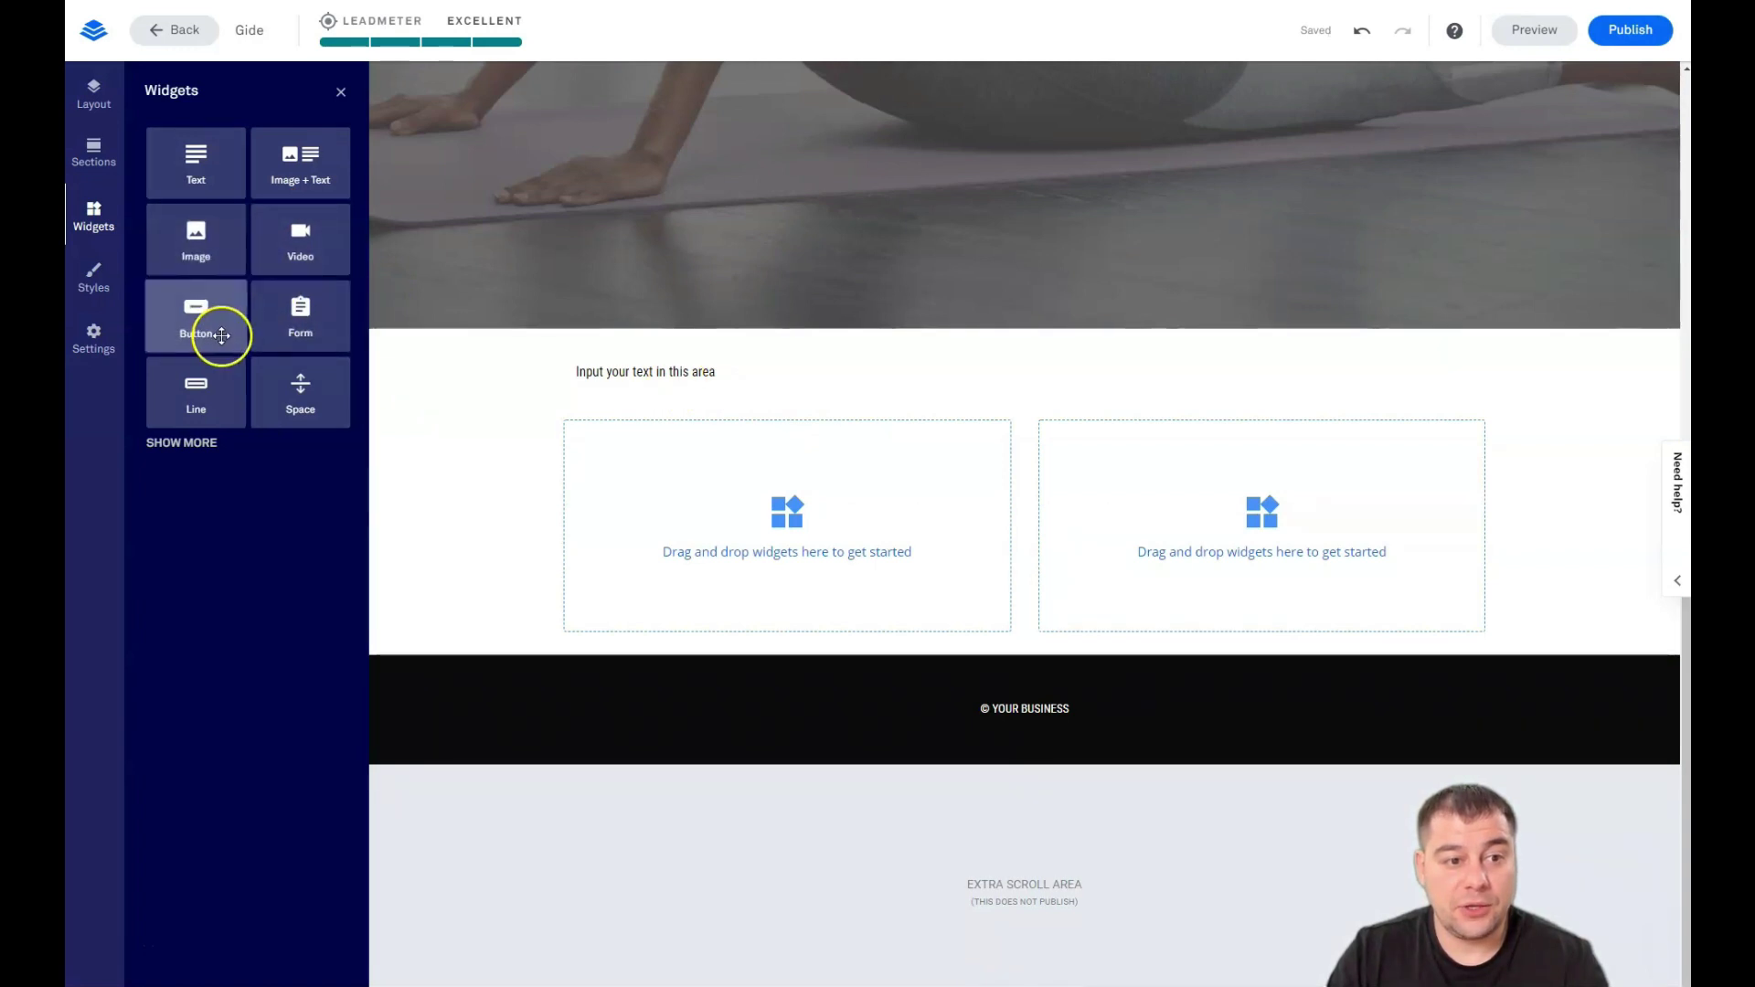
drag(306, 236, 810, 527)
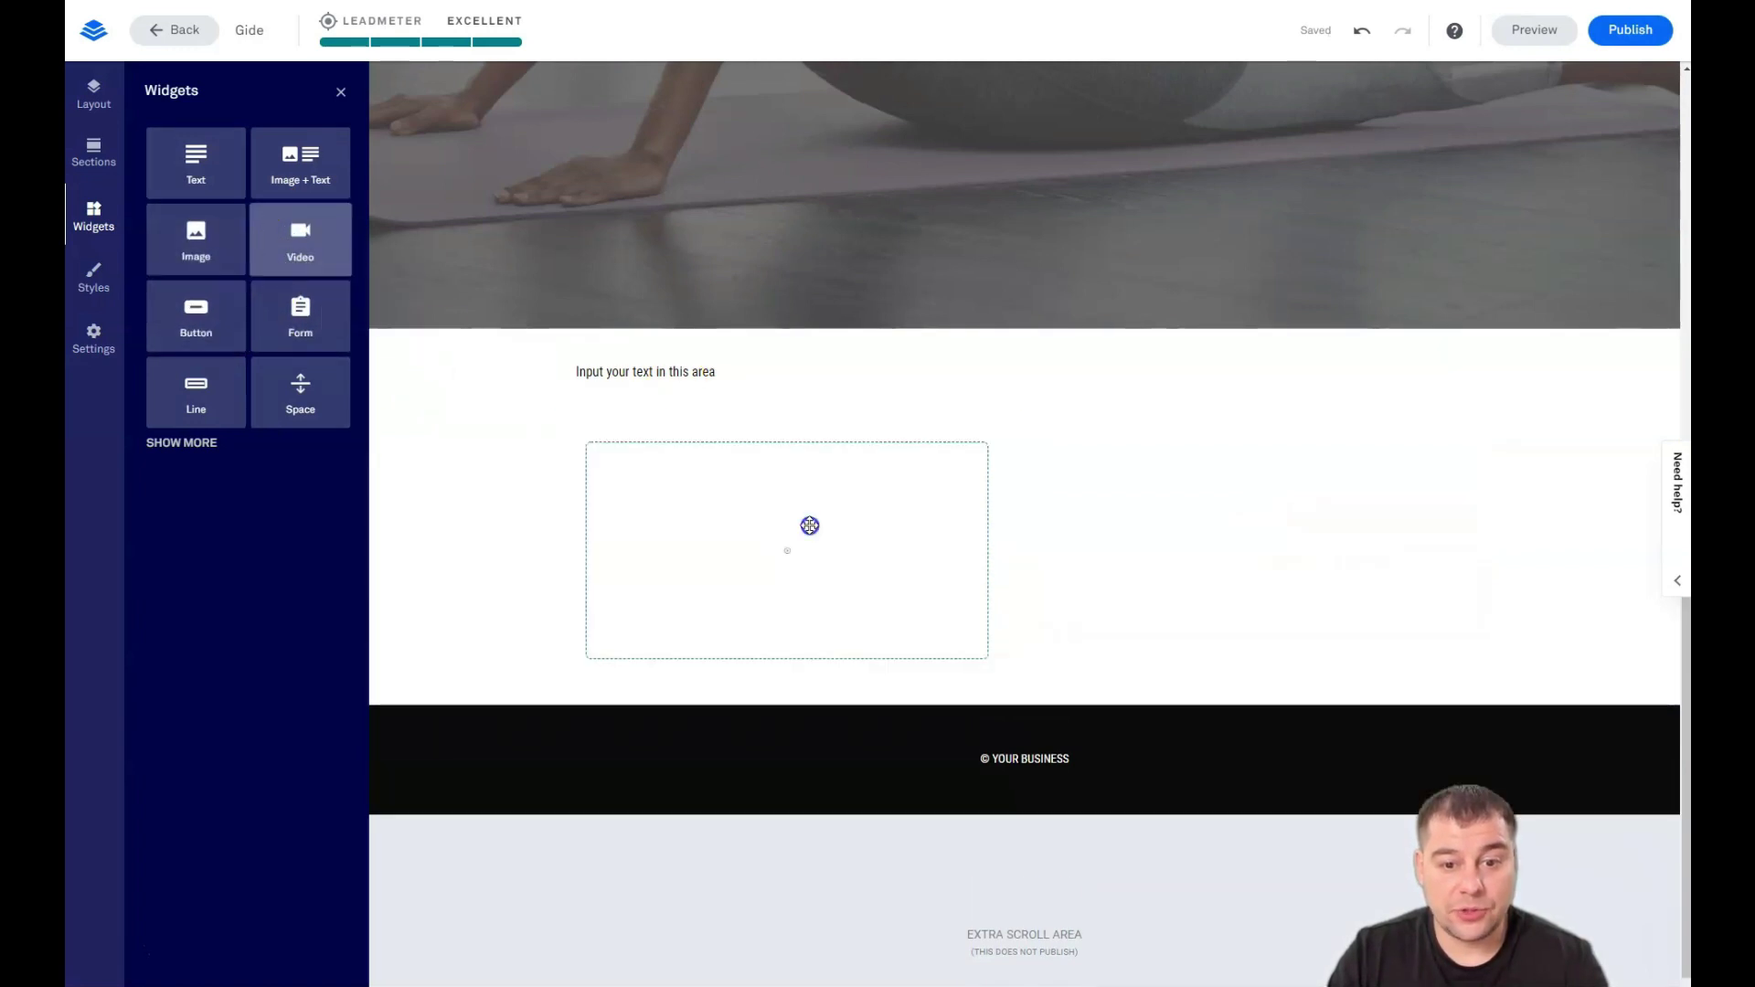
- Place a Button widget in the empty column beside the video, delete it and add a Form widget there instead
drag(211, 326, 1216, 543)
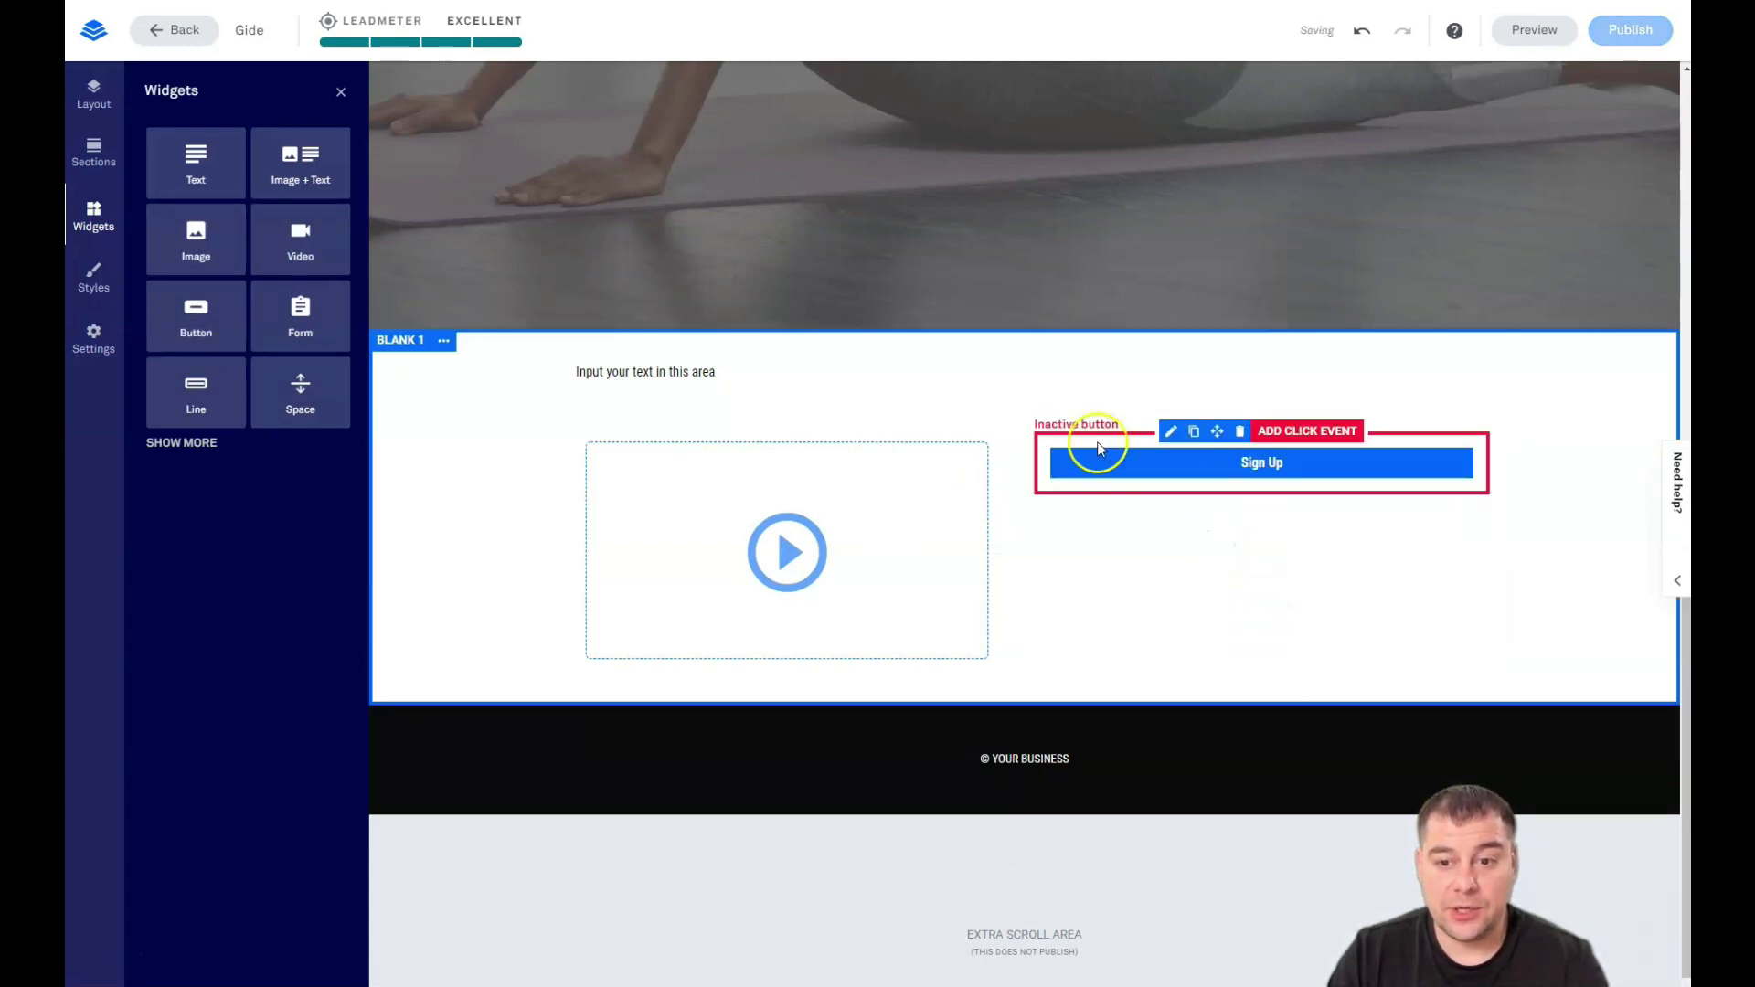
click(1244, 431)
drag(321, 329, 1248, 572)
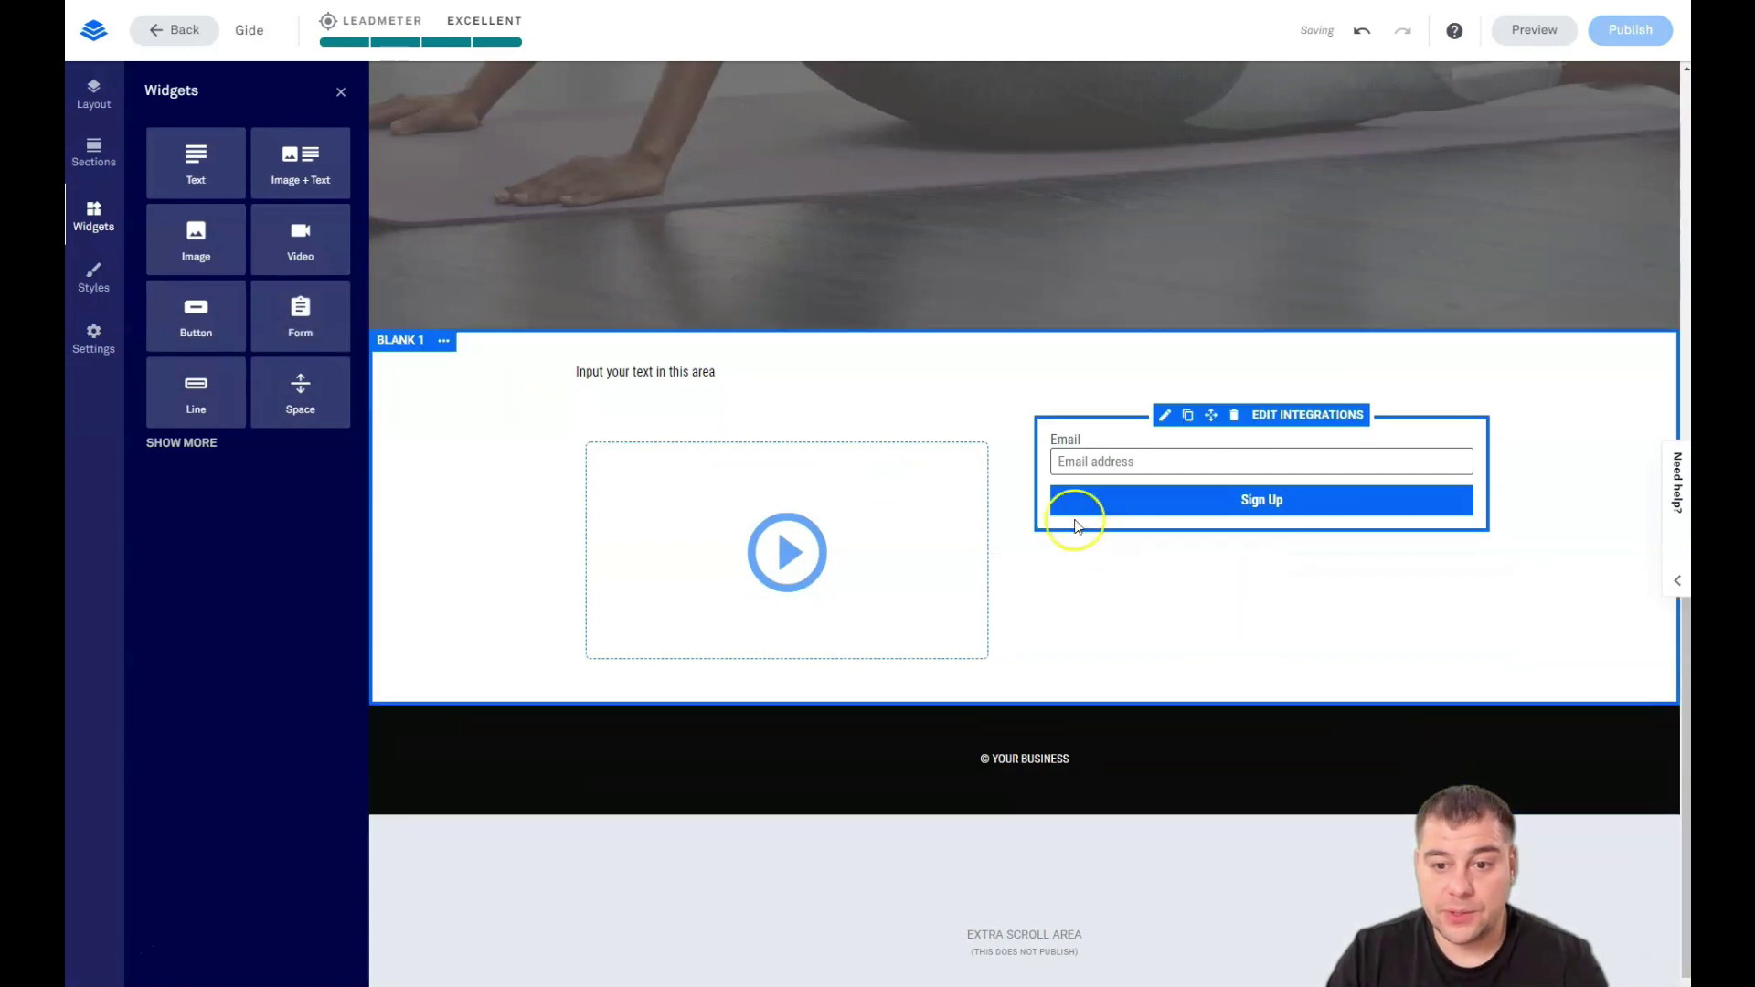
- Widen the video column and insert a Space widget above the sign-up form so the form sits lower beside the video
drag(1022, 552, 1228, 580)
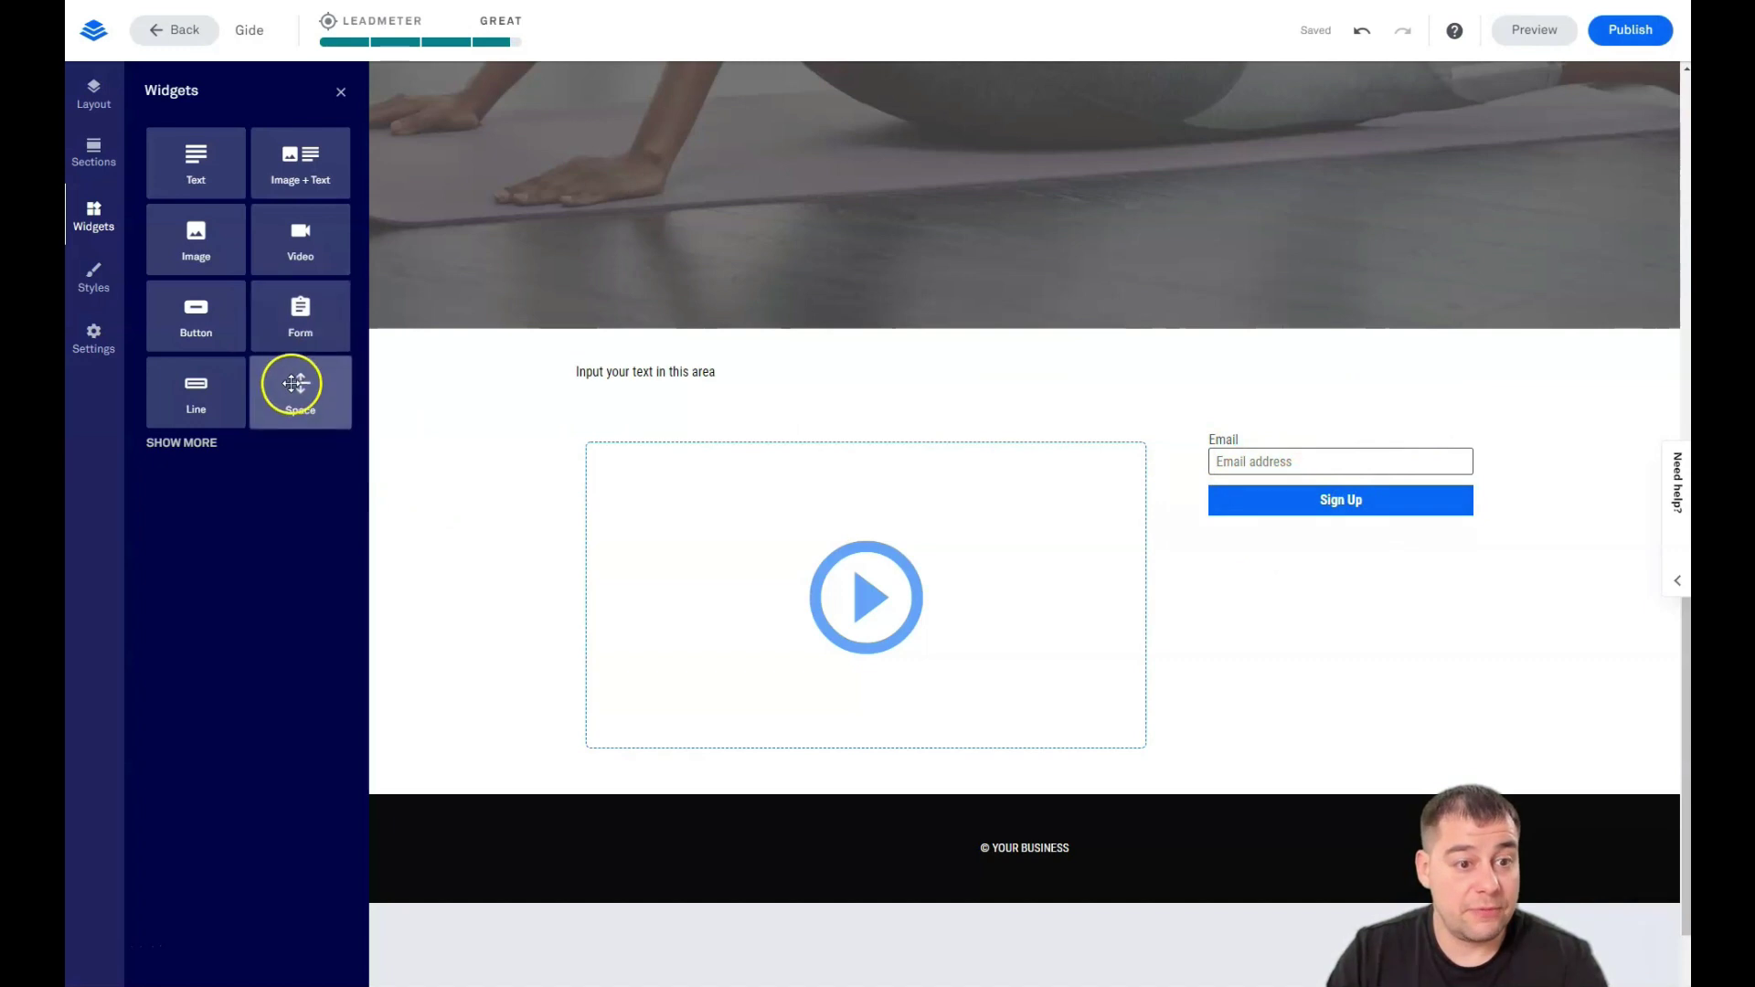
drag(290, 392, 1346, 519)
click(1353, 472)
- Center the "Input your text in this area" placeholder and increase its text size to 5
click(784, 382)
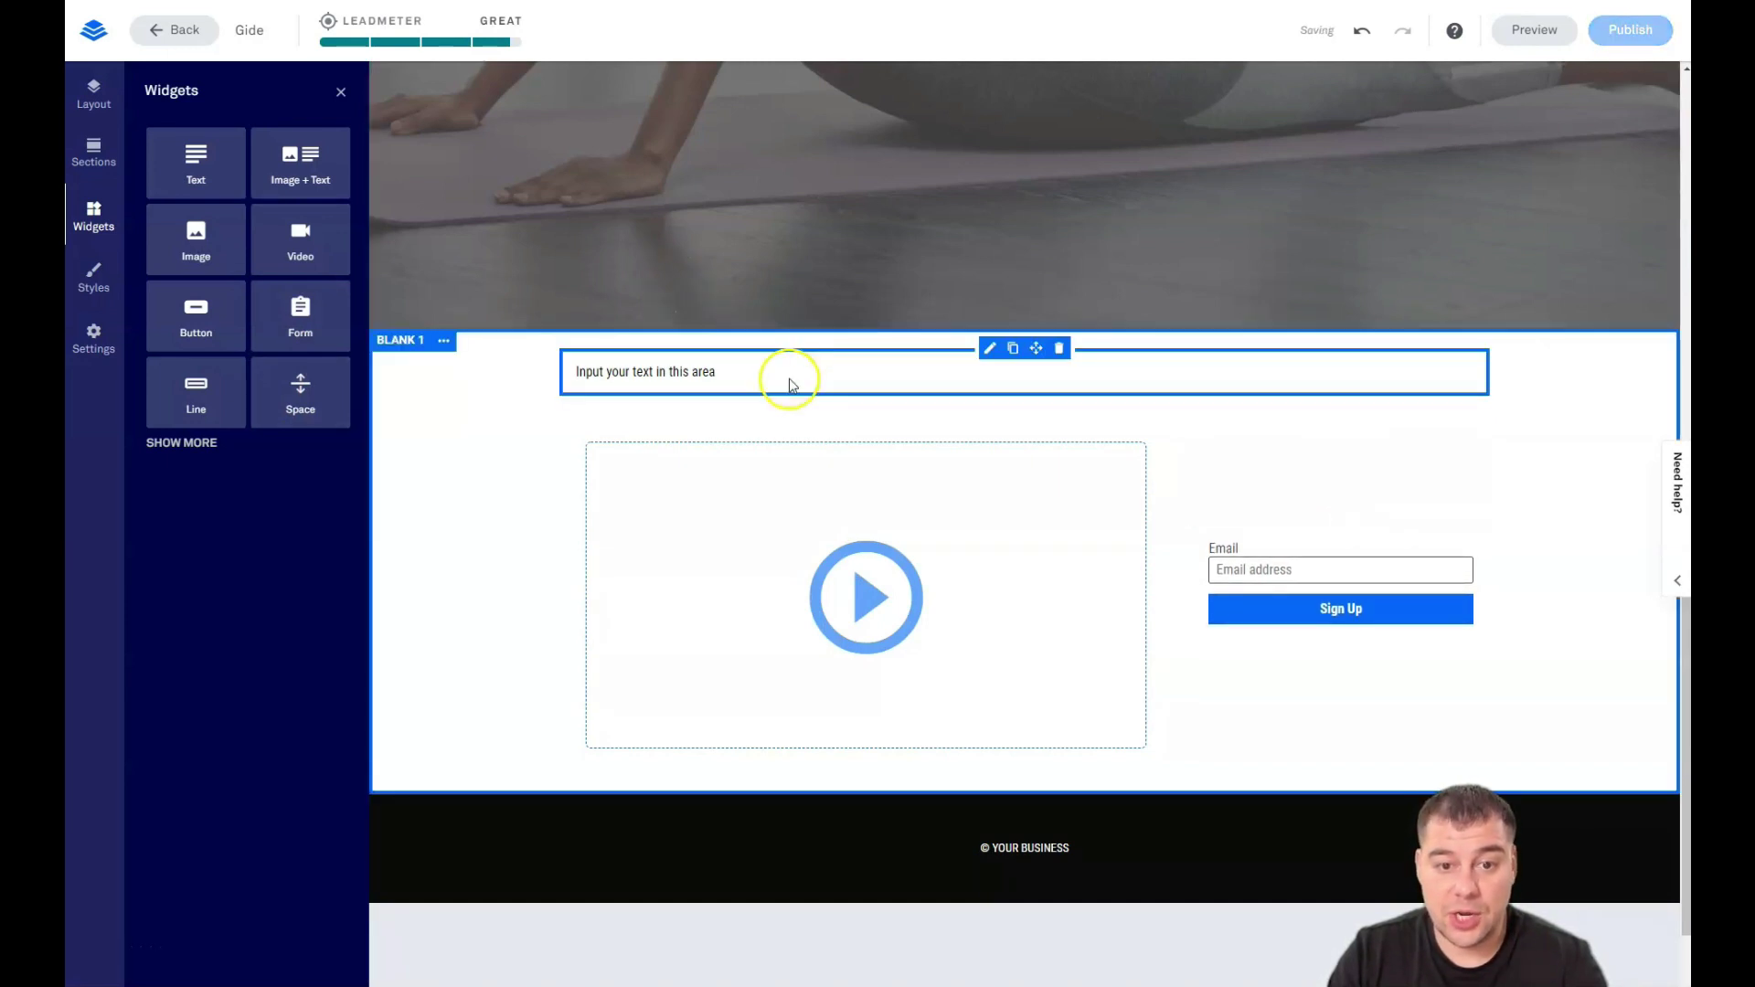
click(777, 371)
click(939, 697)
click(941, 699)
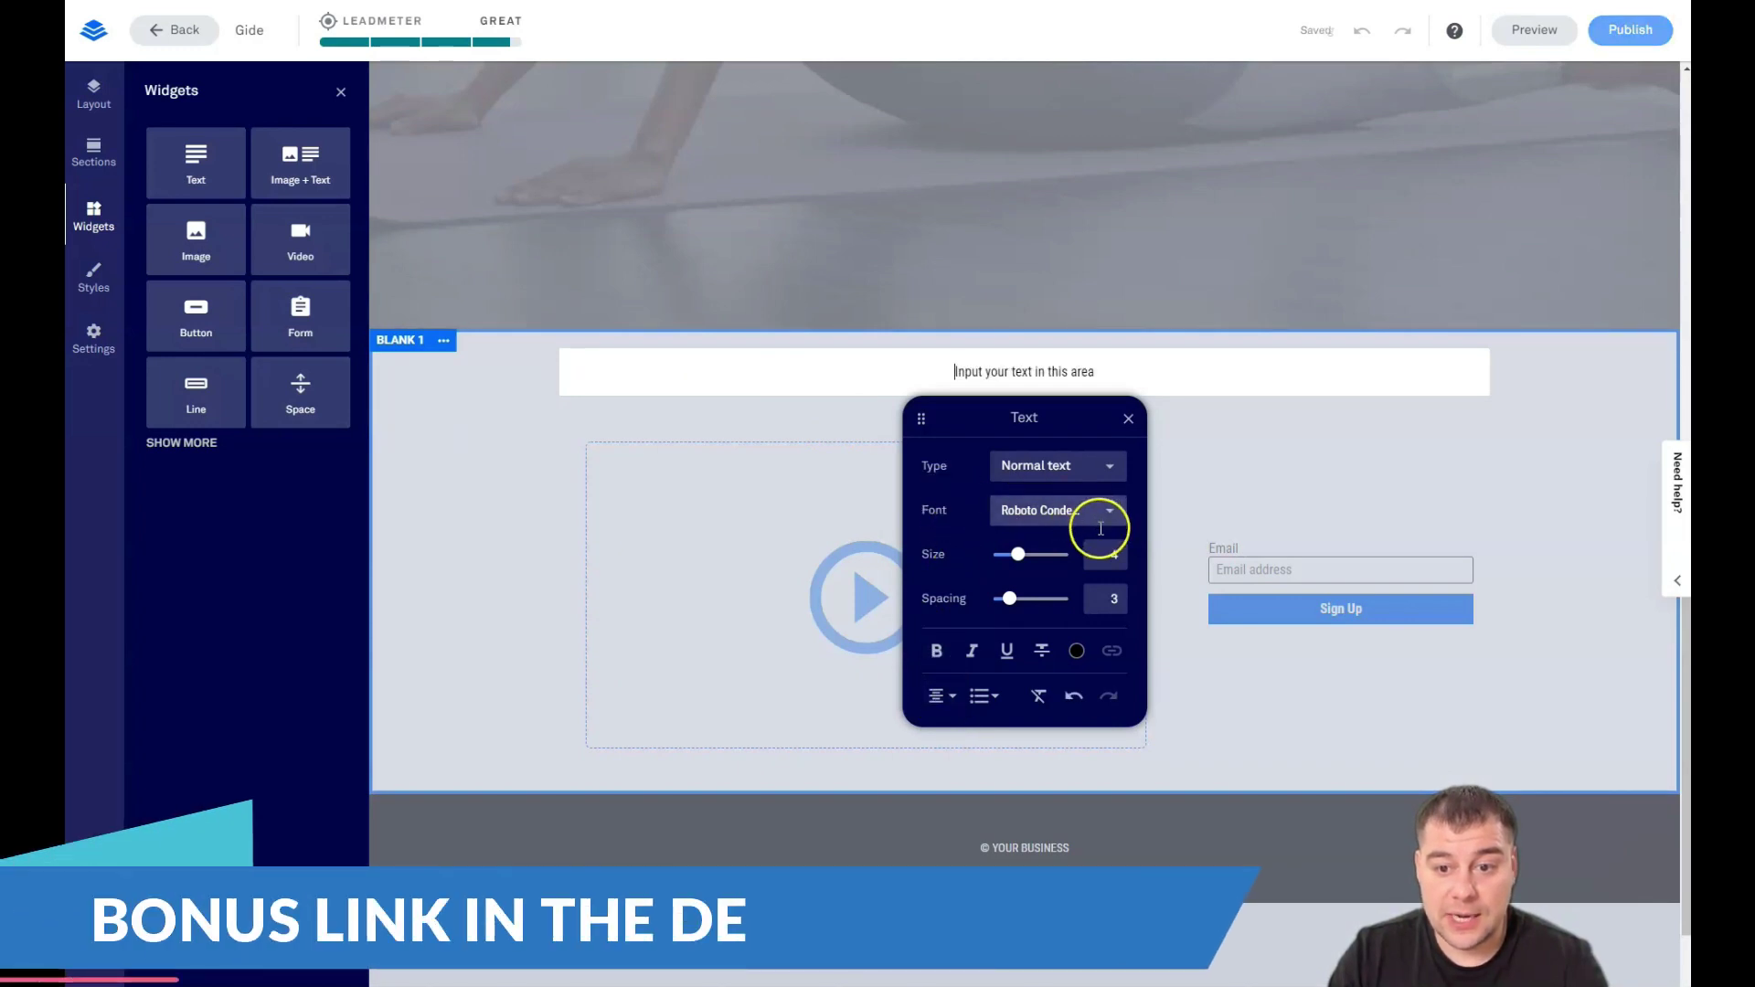
mouse_move(1018, 554)
mouse_down()
mouse_move(1043, 571)
mouse_move(1070, 560)
mouse_move(1027, 555)
mouse_up()
- Turn the placeholder text above the video into a black Headline 1 and close the text settings
click(1097, 465)
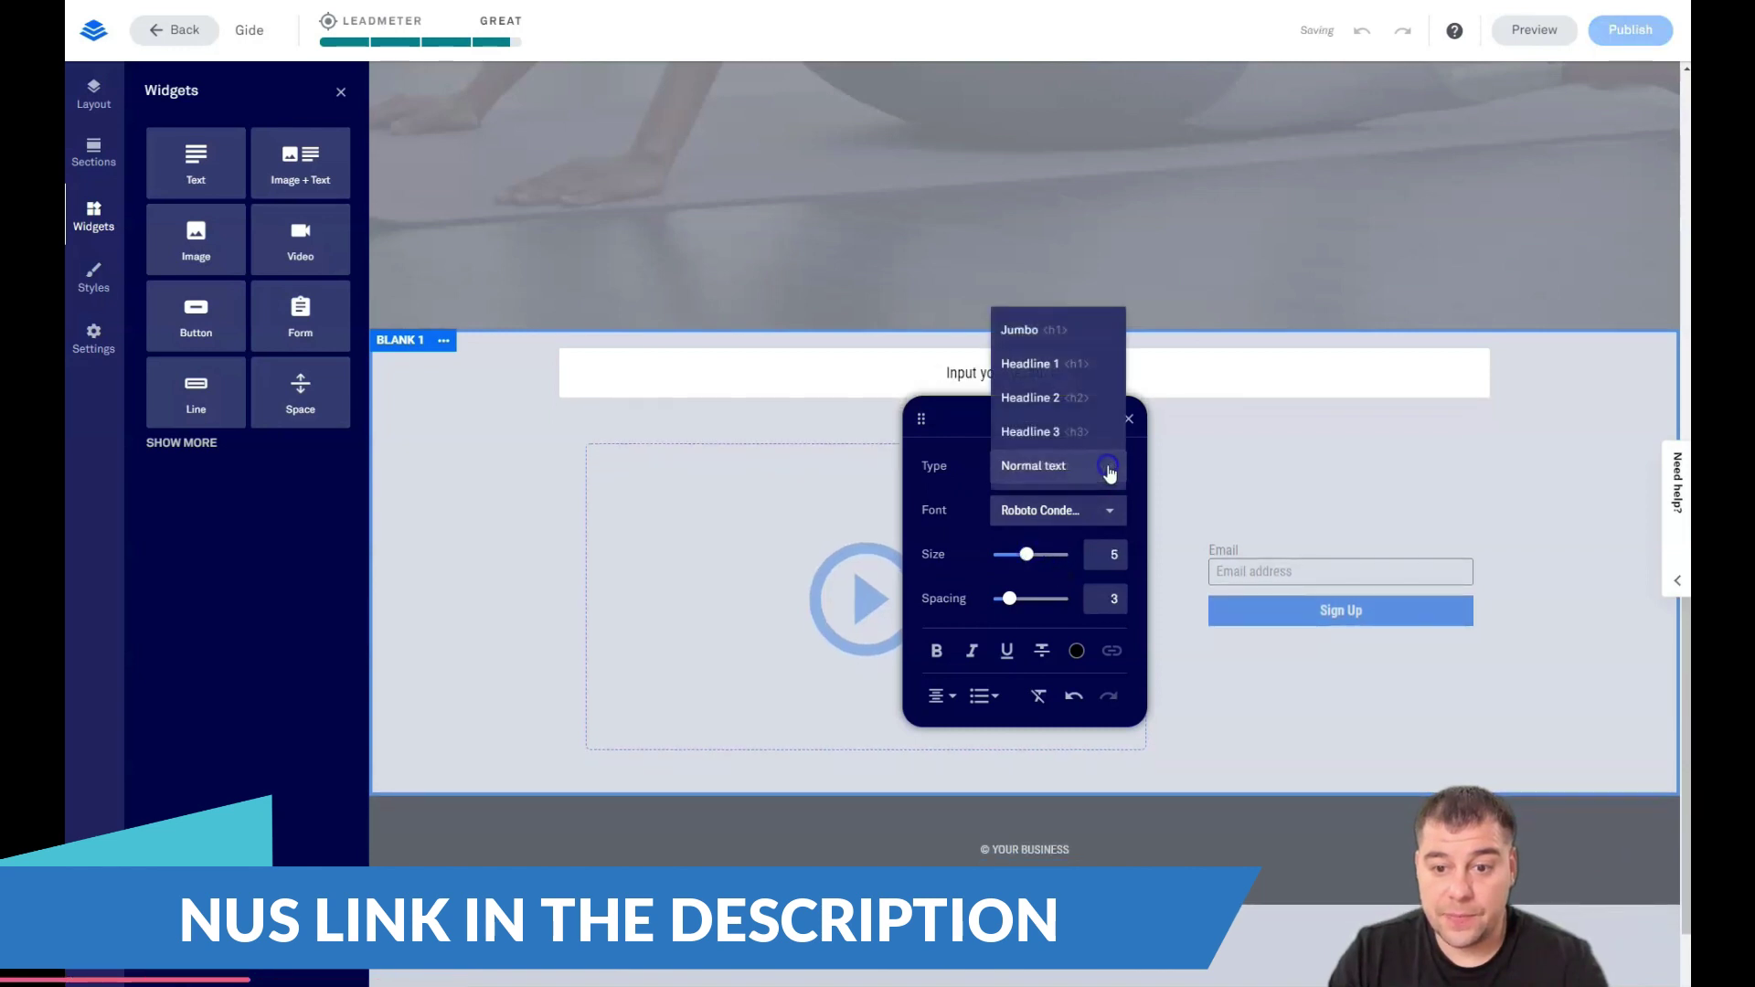
click(1057, 366)
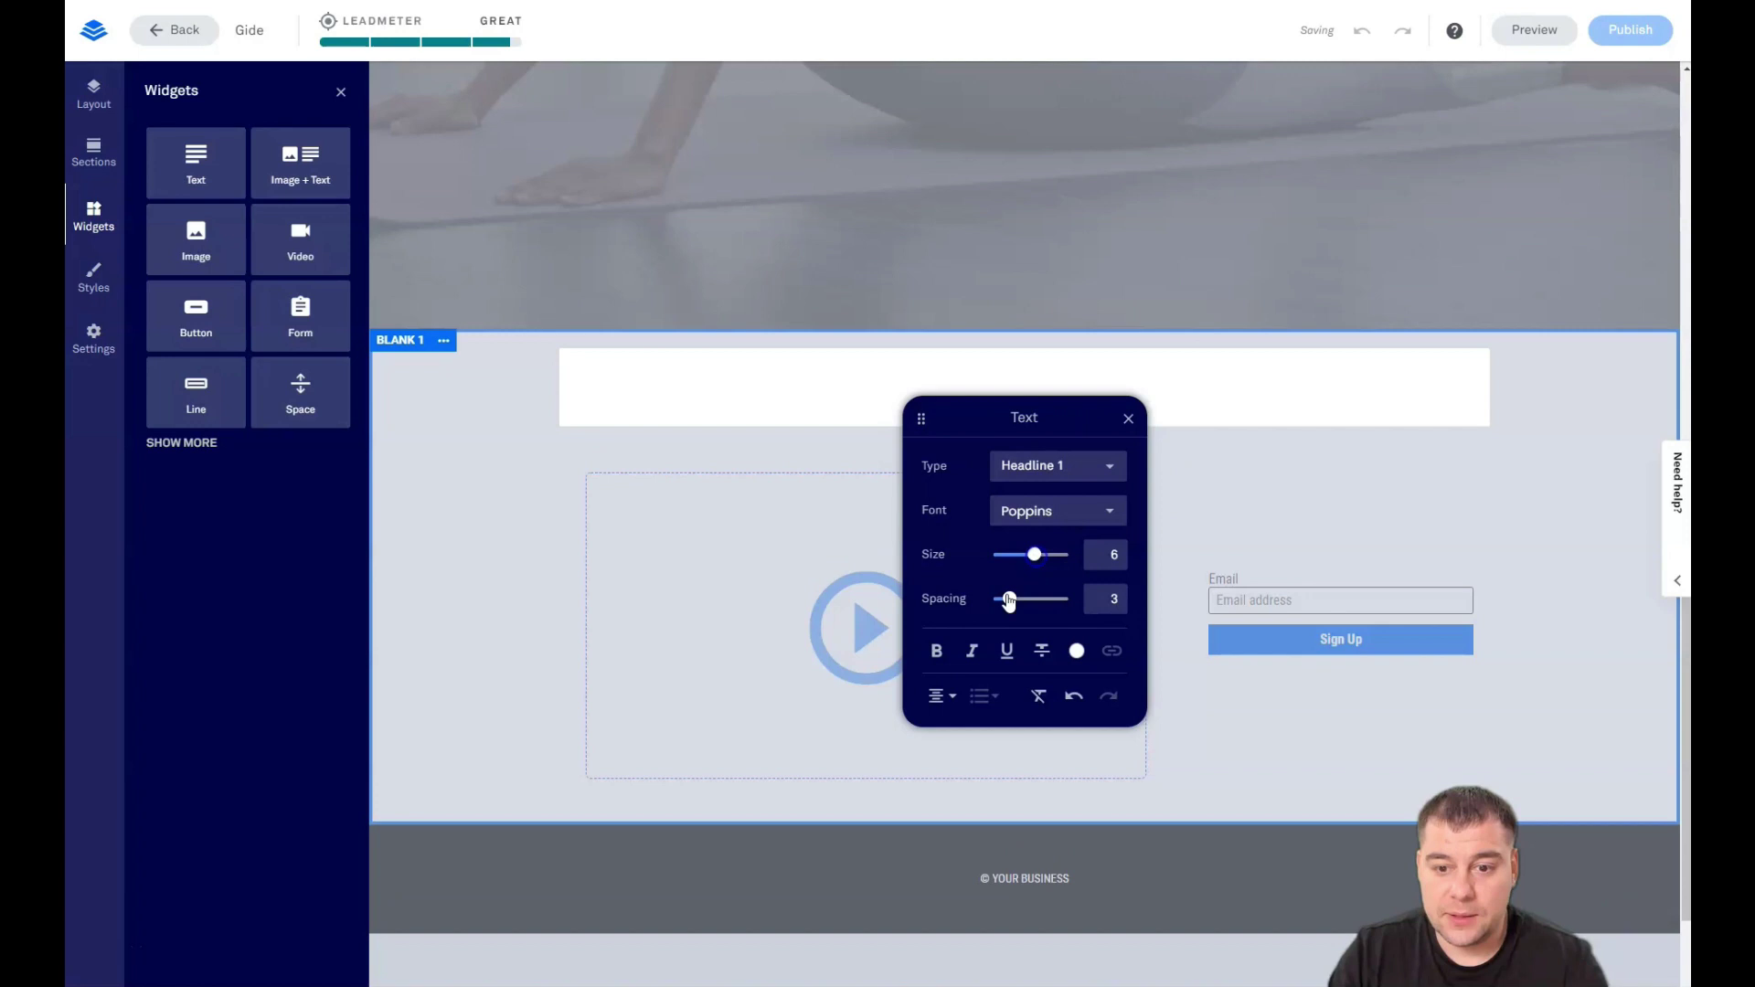
click(1077, 650)
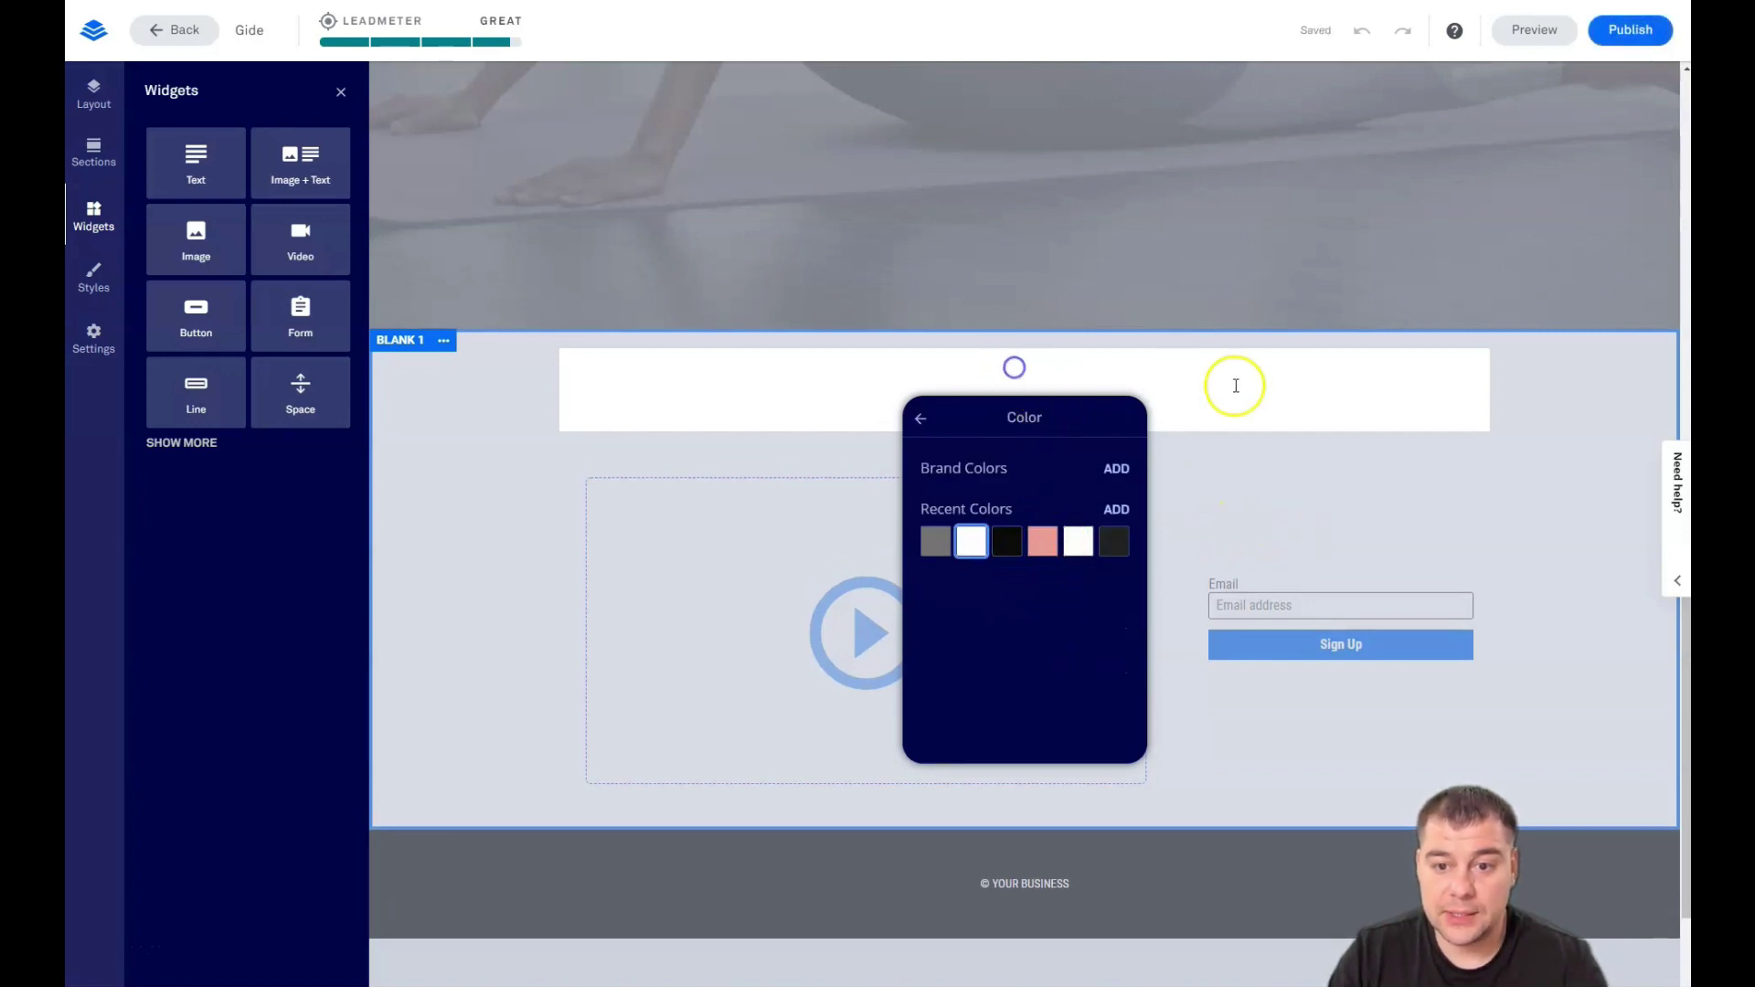
drag(1294, 389, 448, 348)
click(1391, 567)
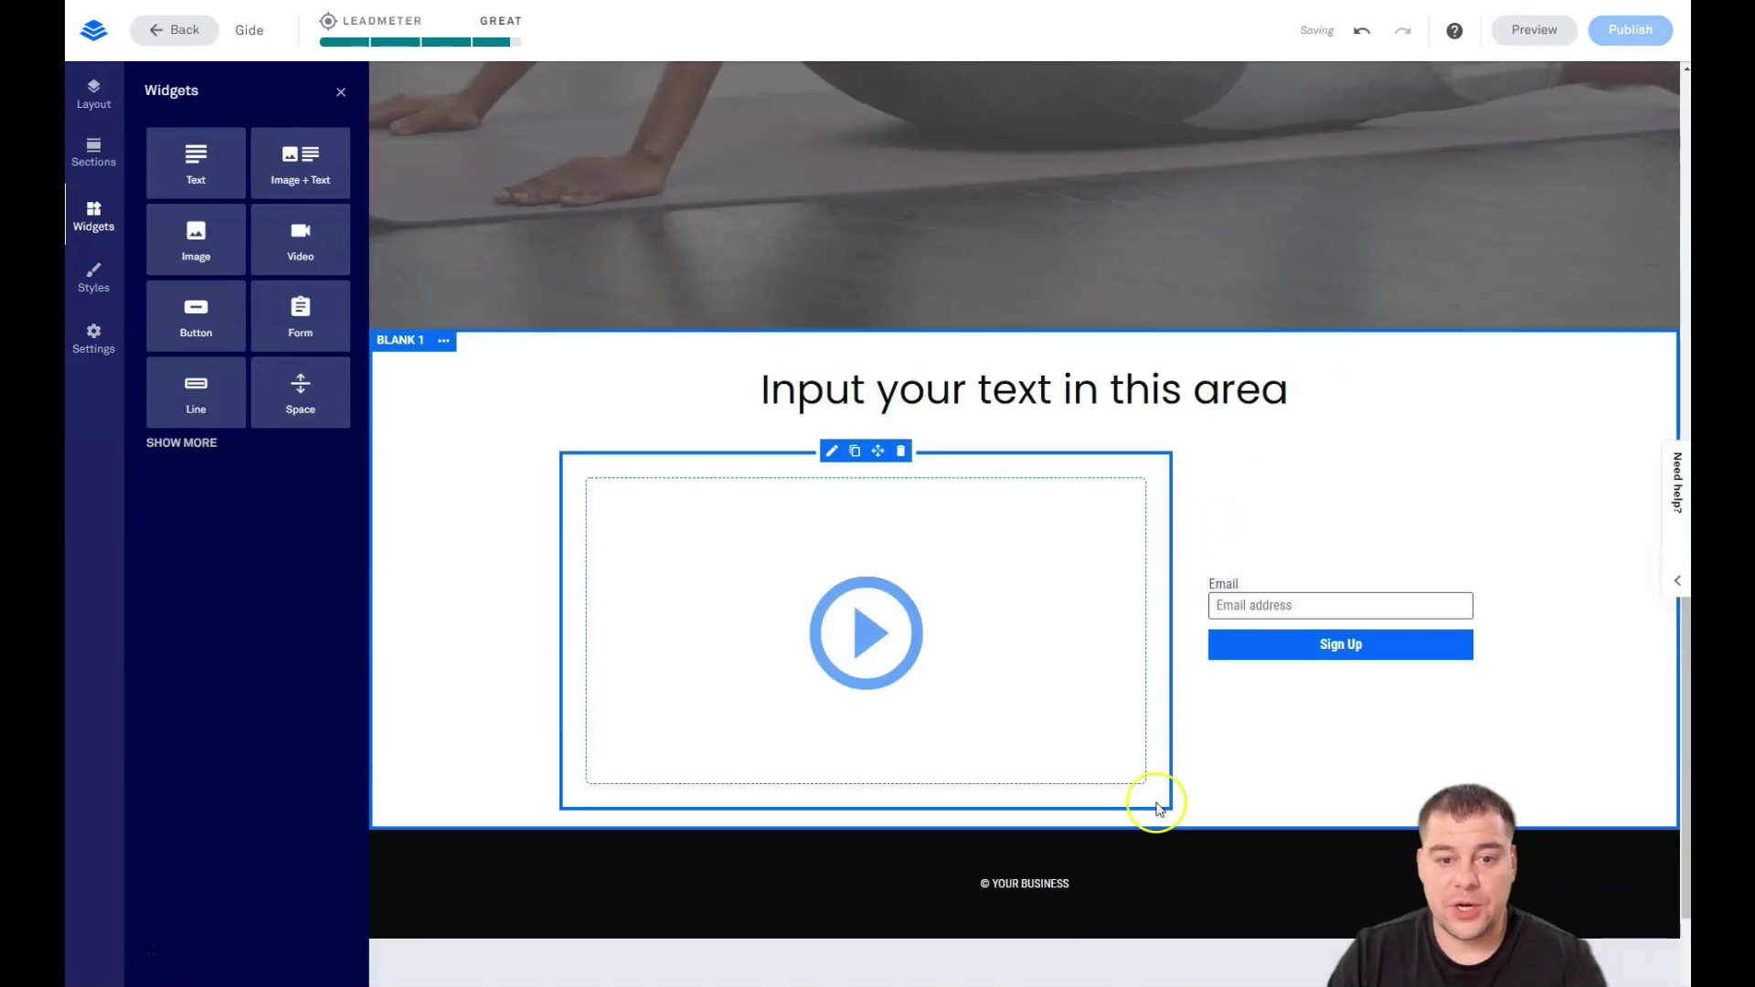
- Close the widget list and open the settings of the Blank 1 section
scroll(855, 599, down, 2)
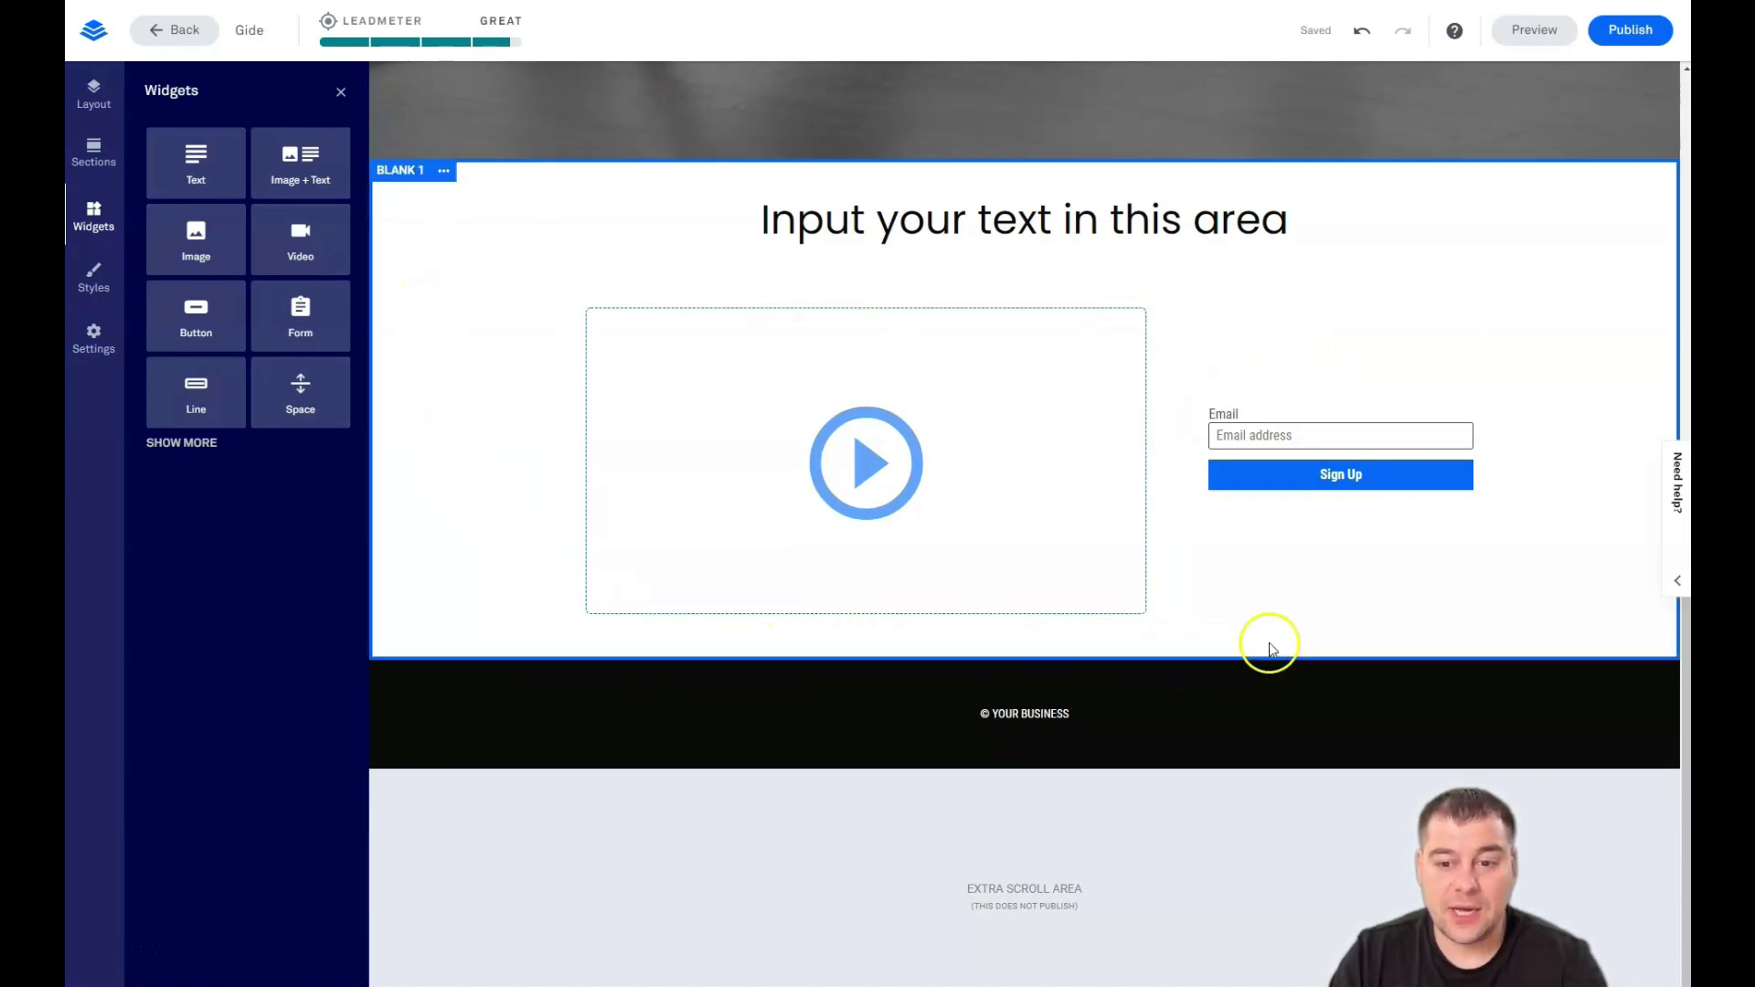
click(342, 93)
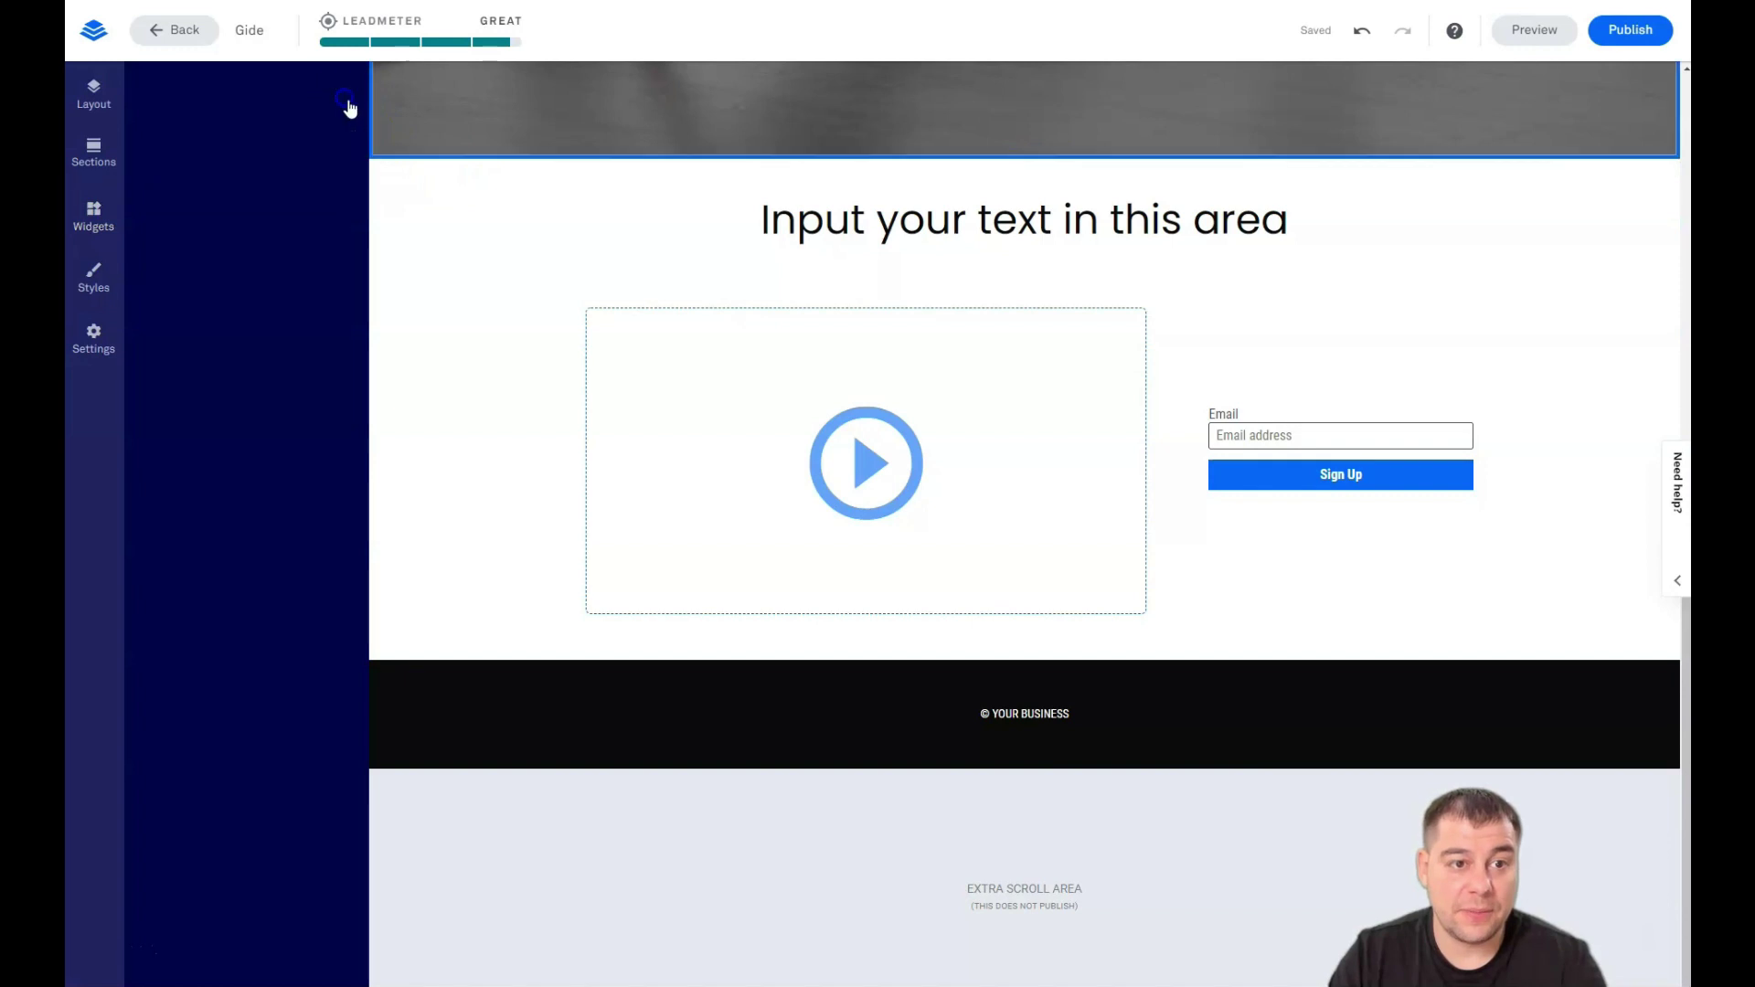
click(197, 172)
click(239, 180)
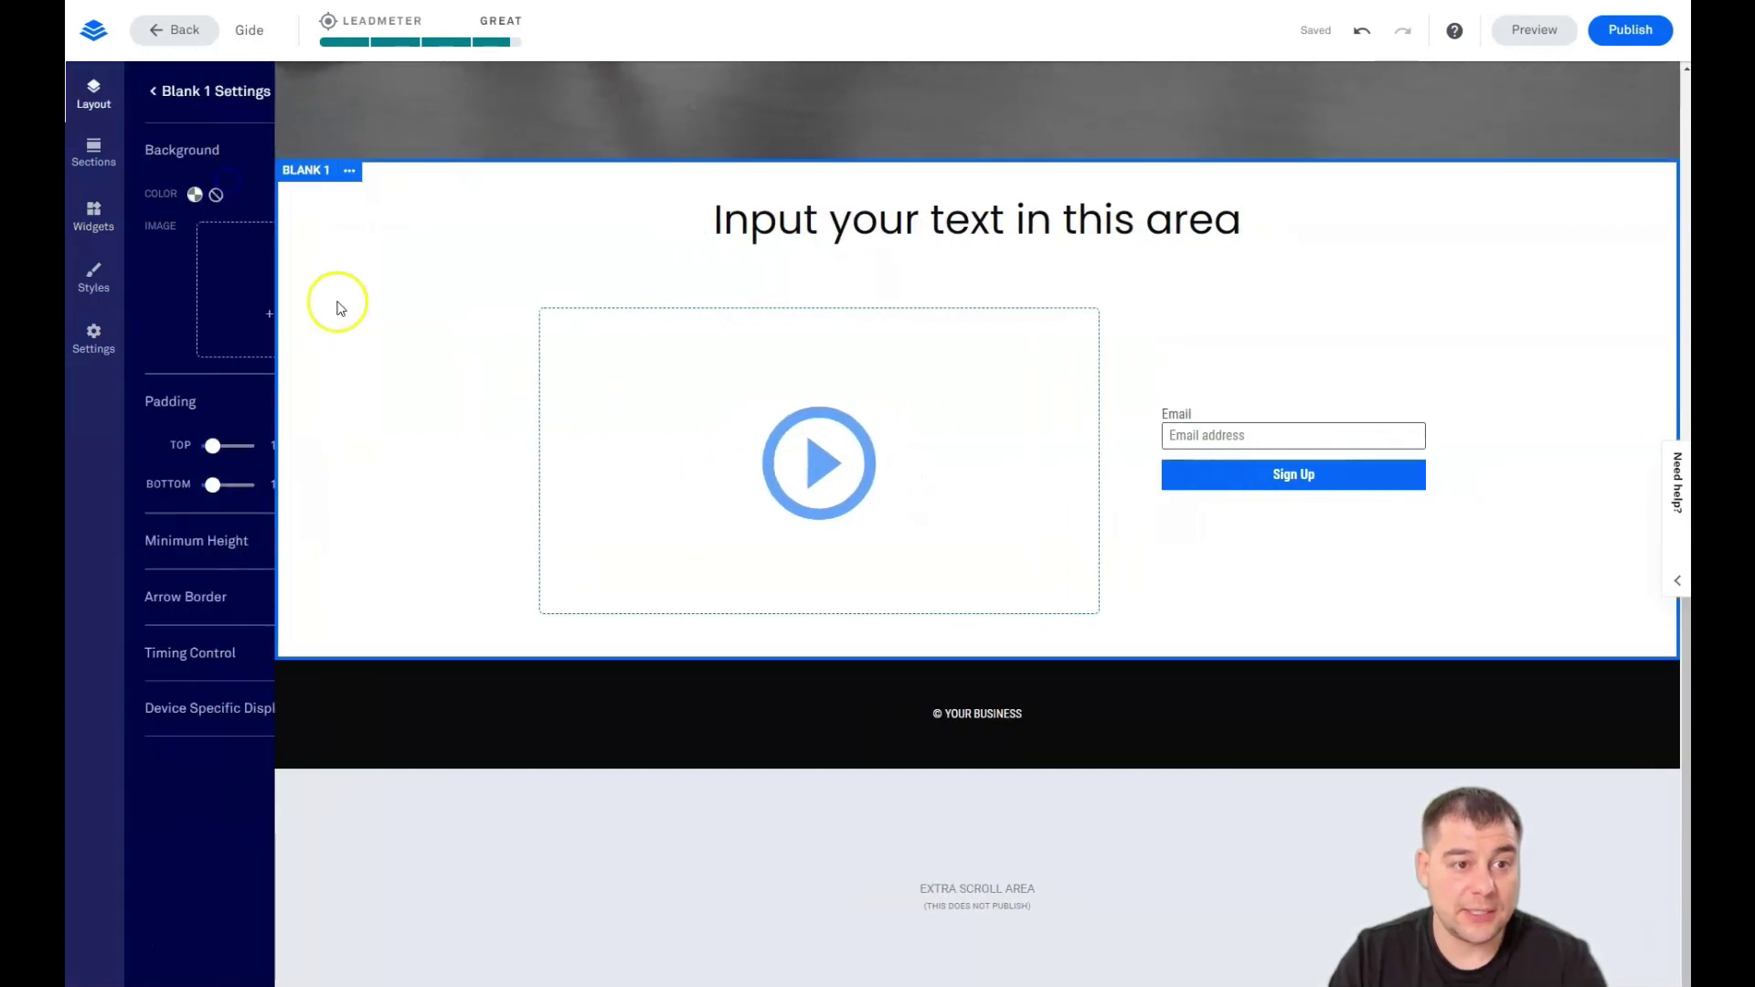
- Try a minimum height of 75% for the Blank 1 section, and change it to 50%
click(420, 536)
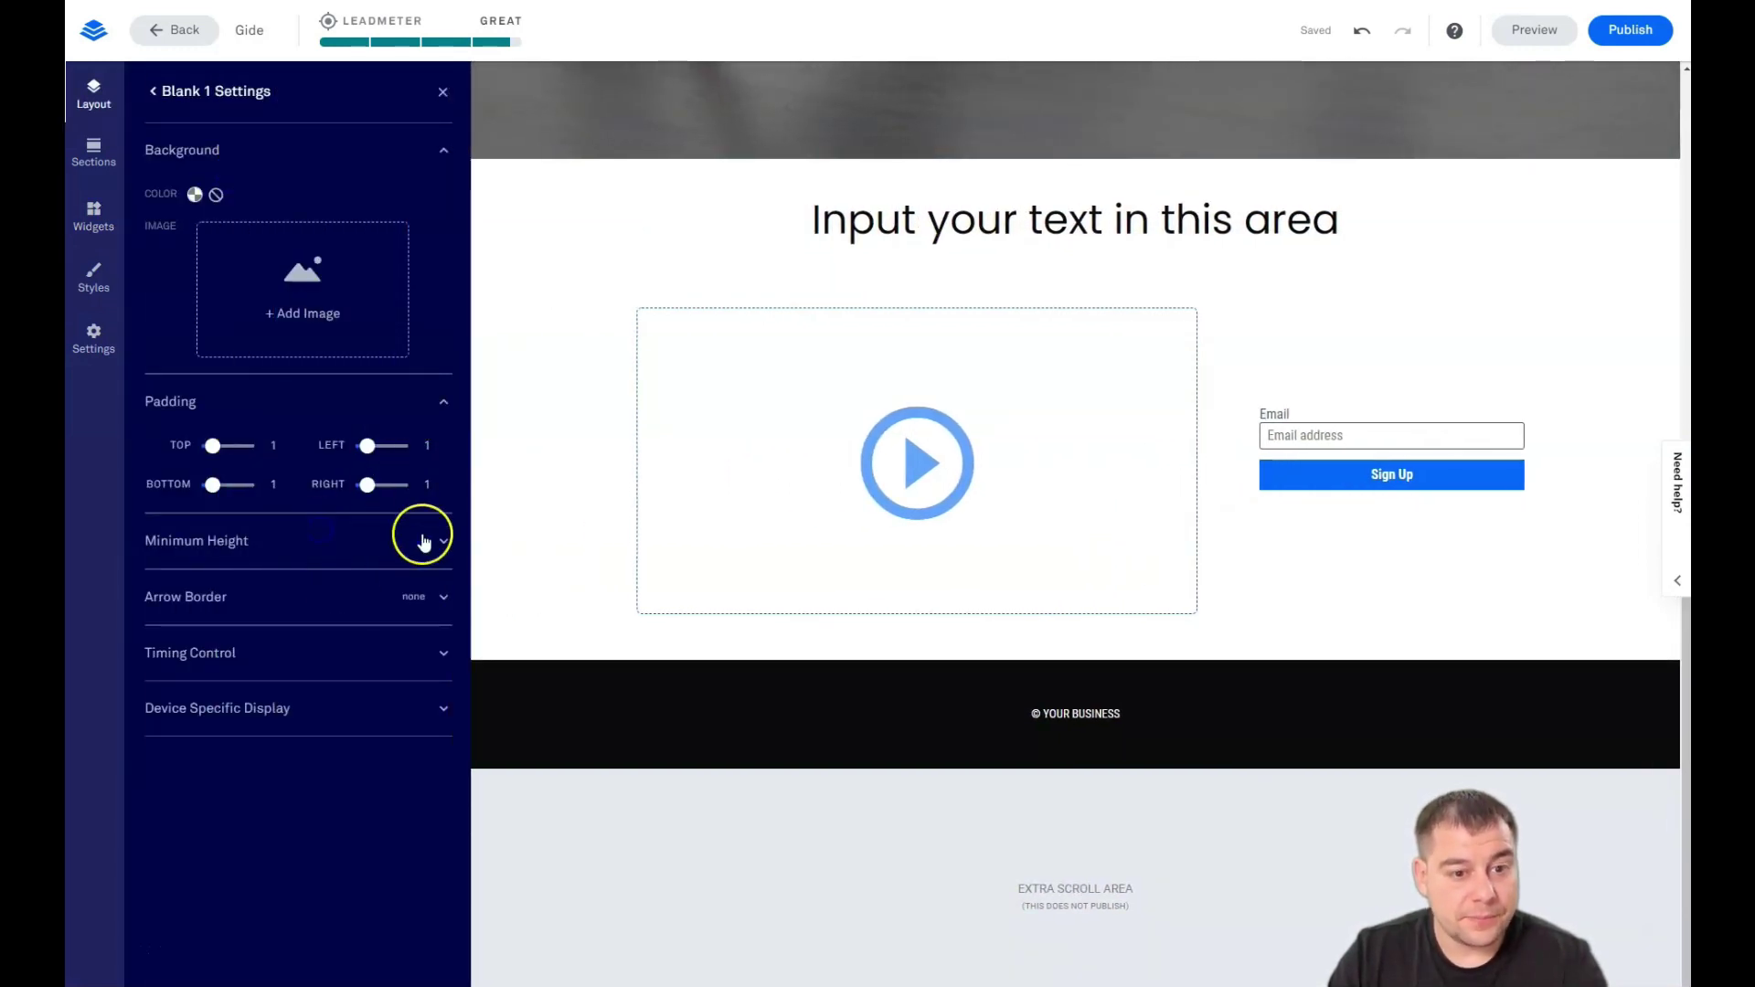
click(358, 590)
click(310, 589)
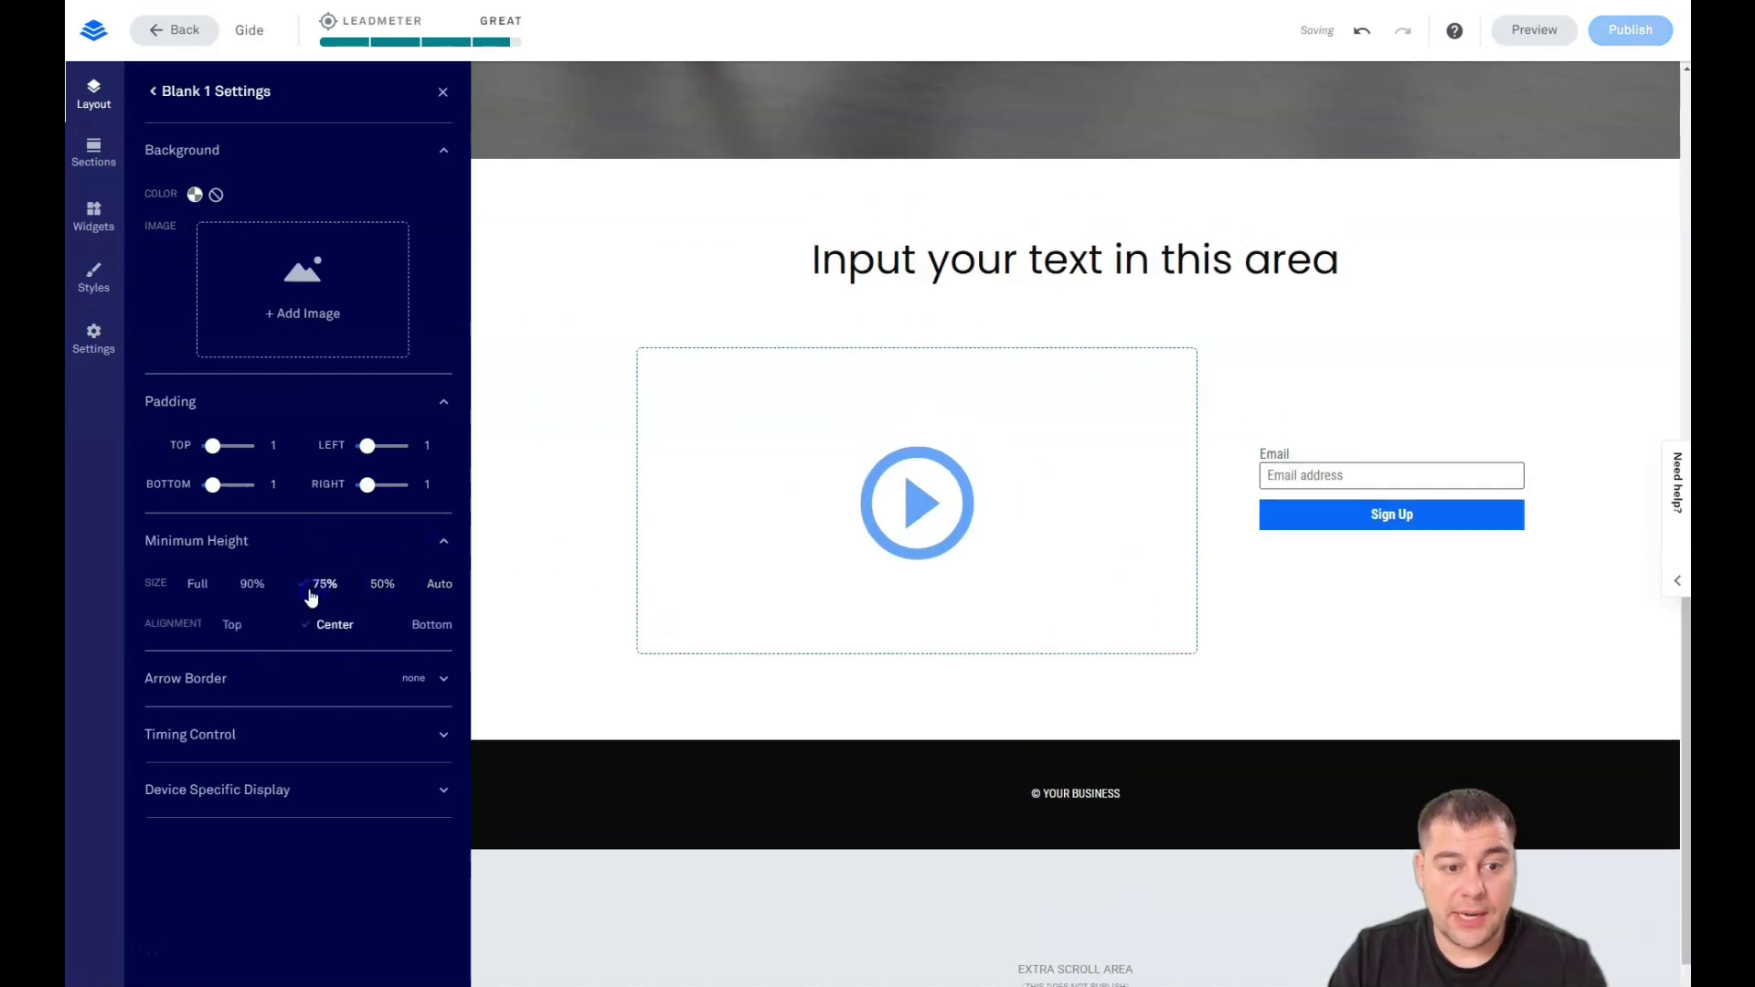
scroll(860, 631, down, 3)
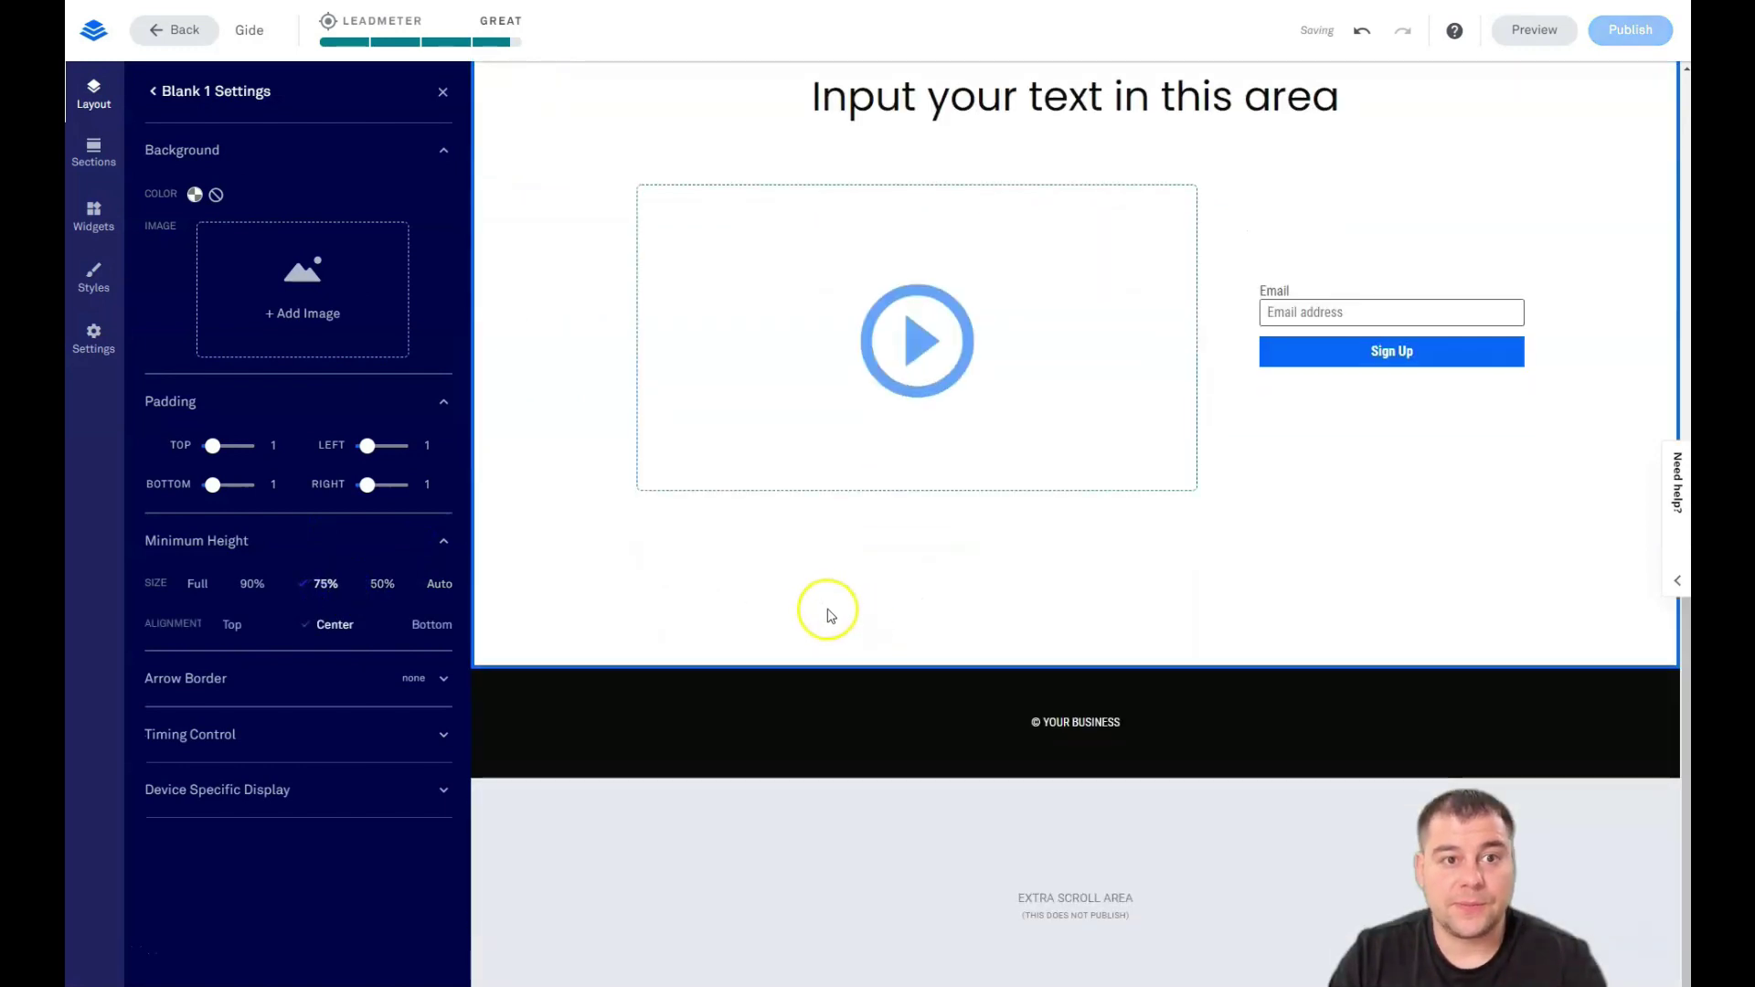
click(391, 584)
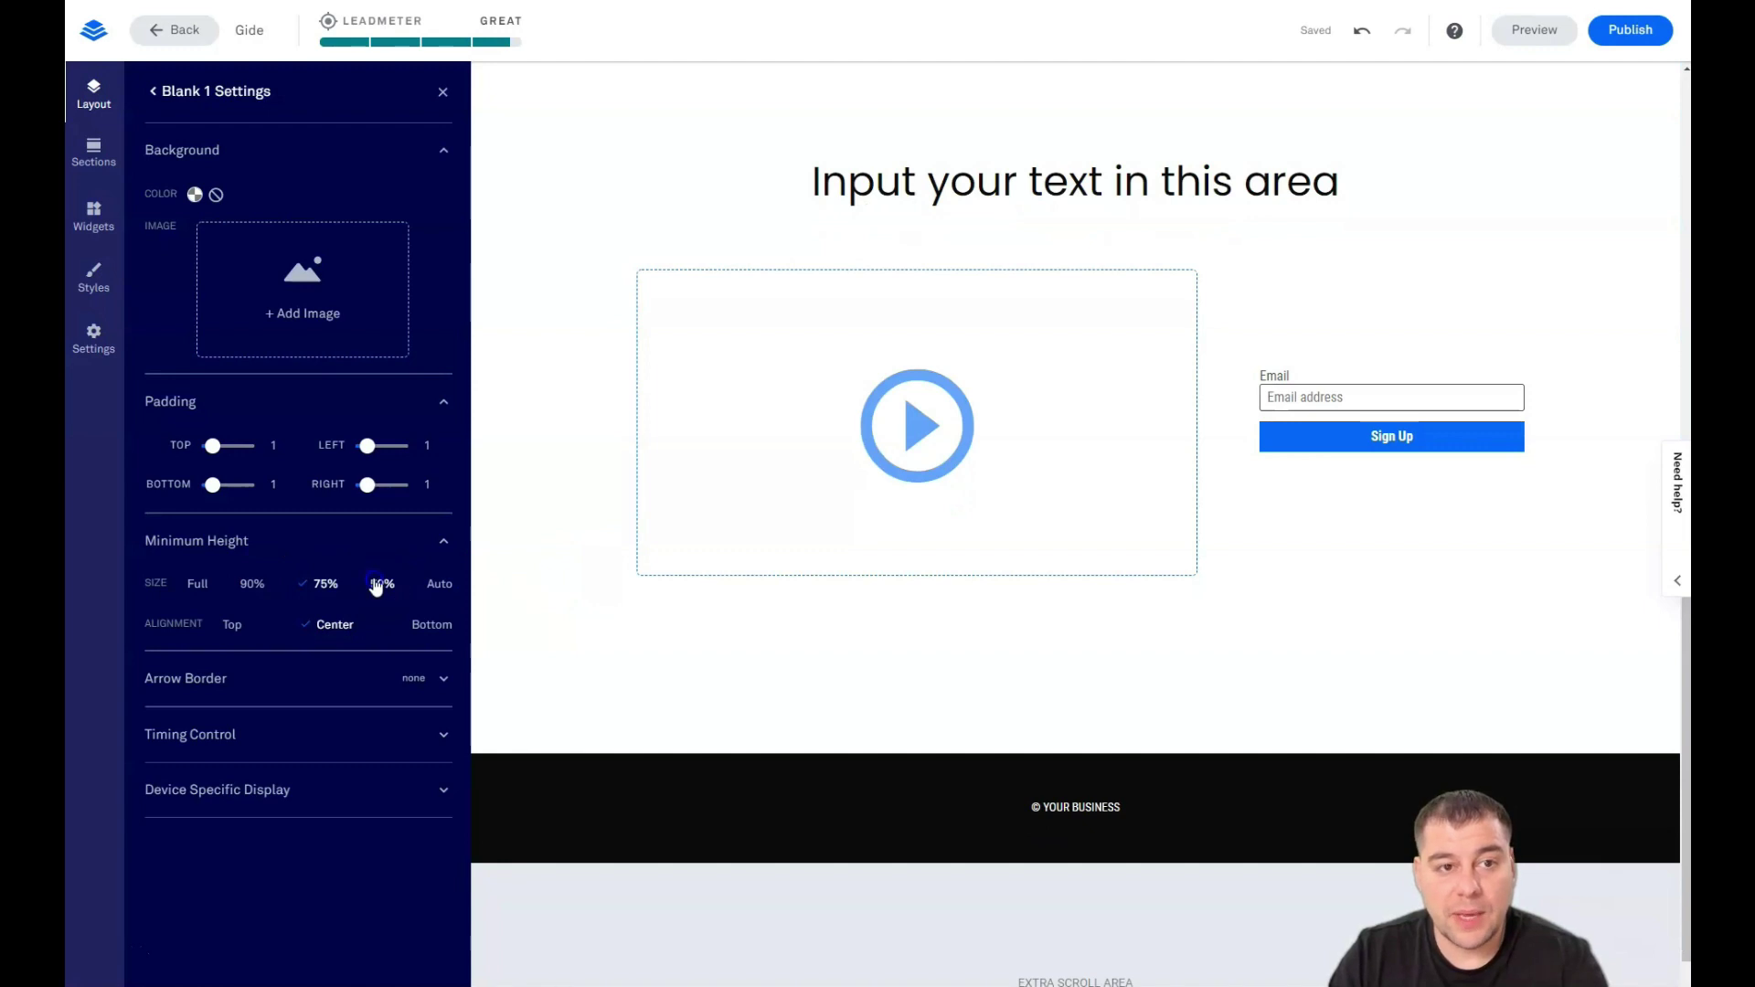
- Set the Blank 1 section's minimum height to Auto and its background to grey 4C4949 with opacity 66, closing the section settings
click(438, 588)
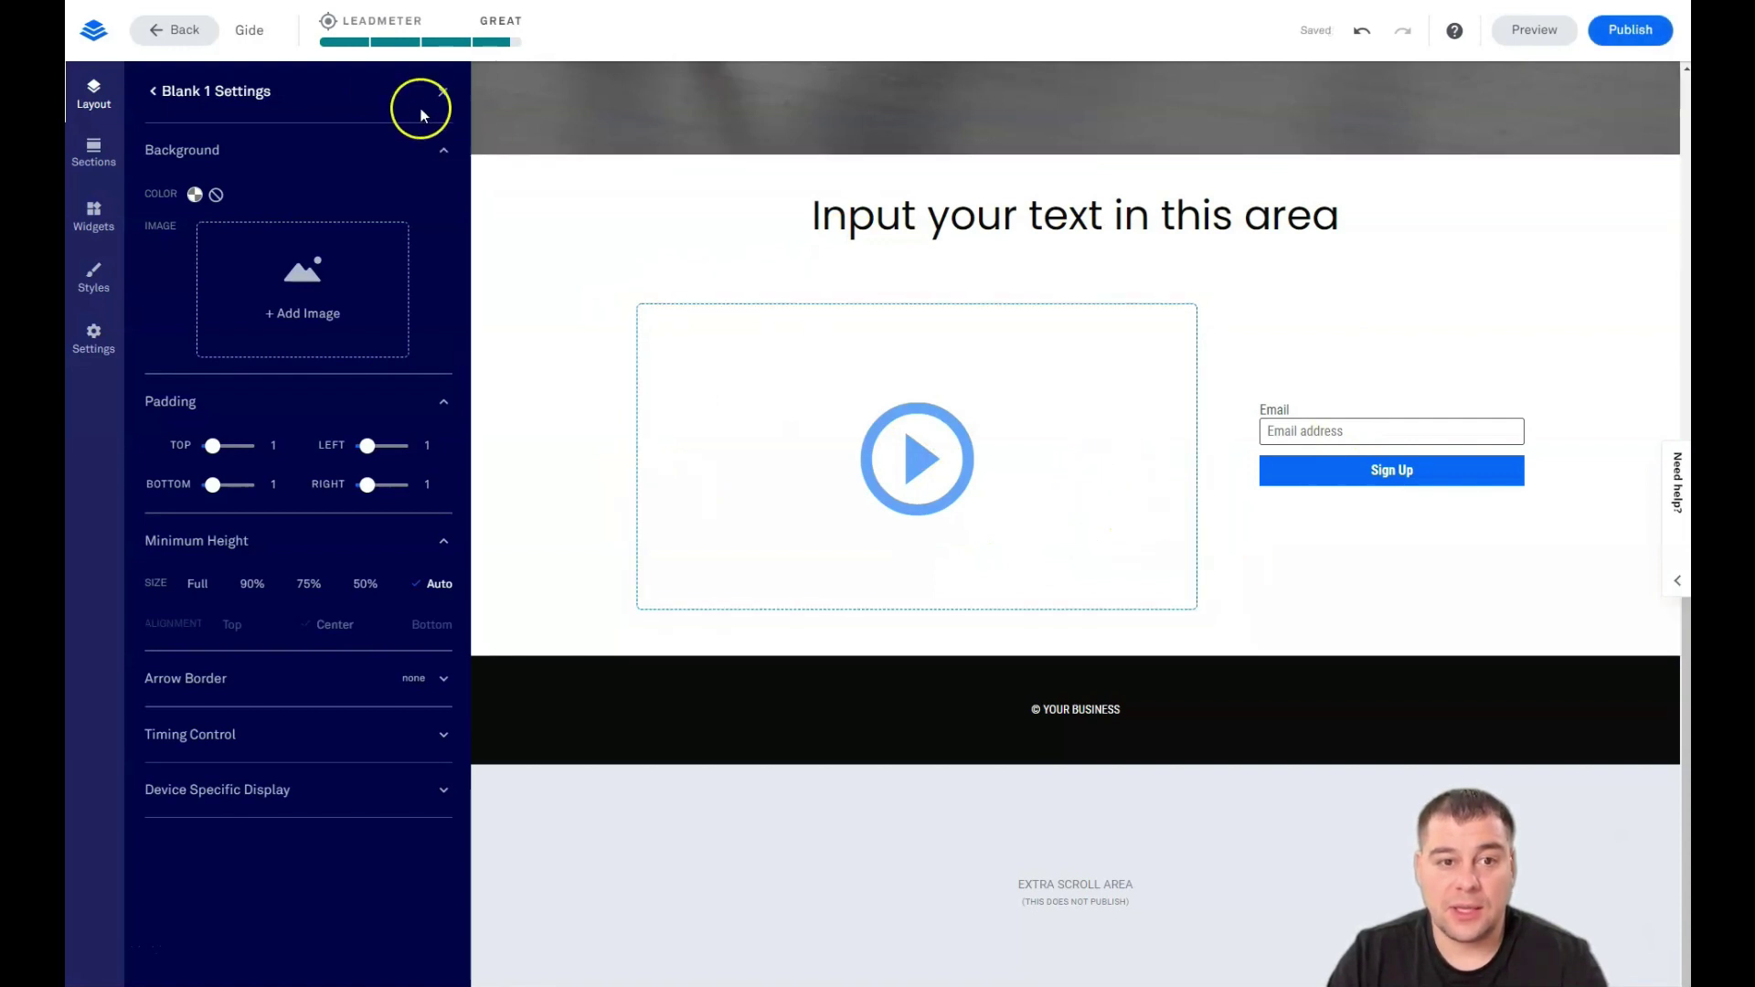
click(195, 195)
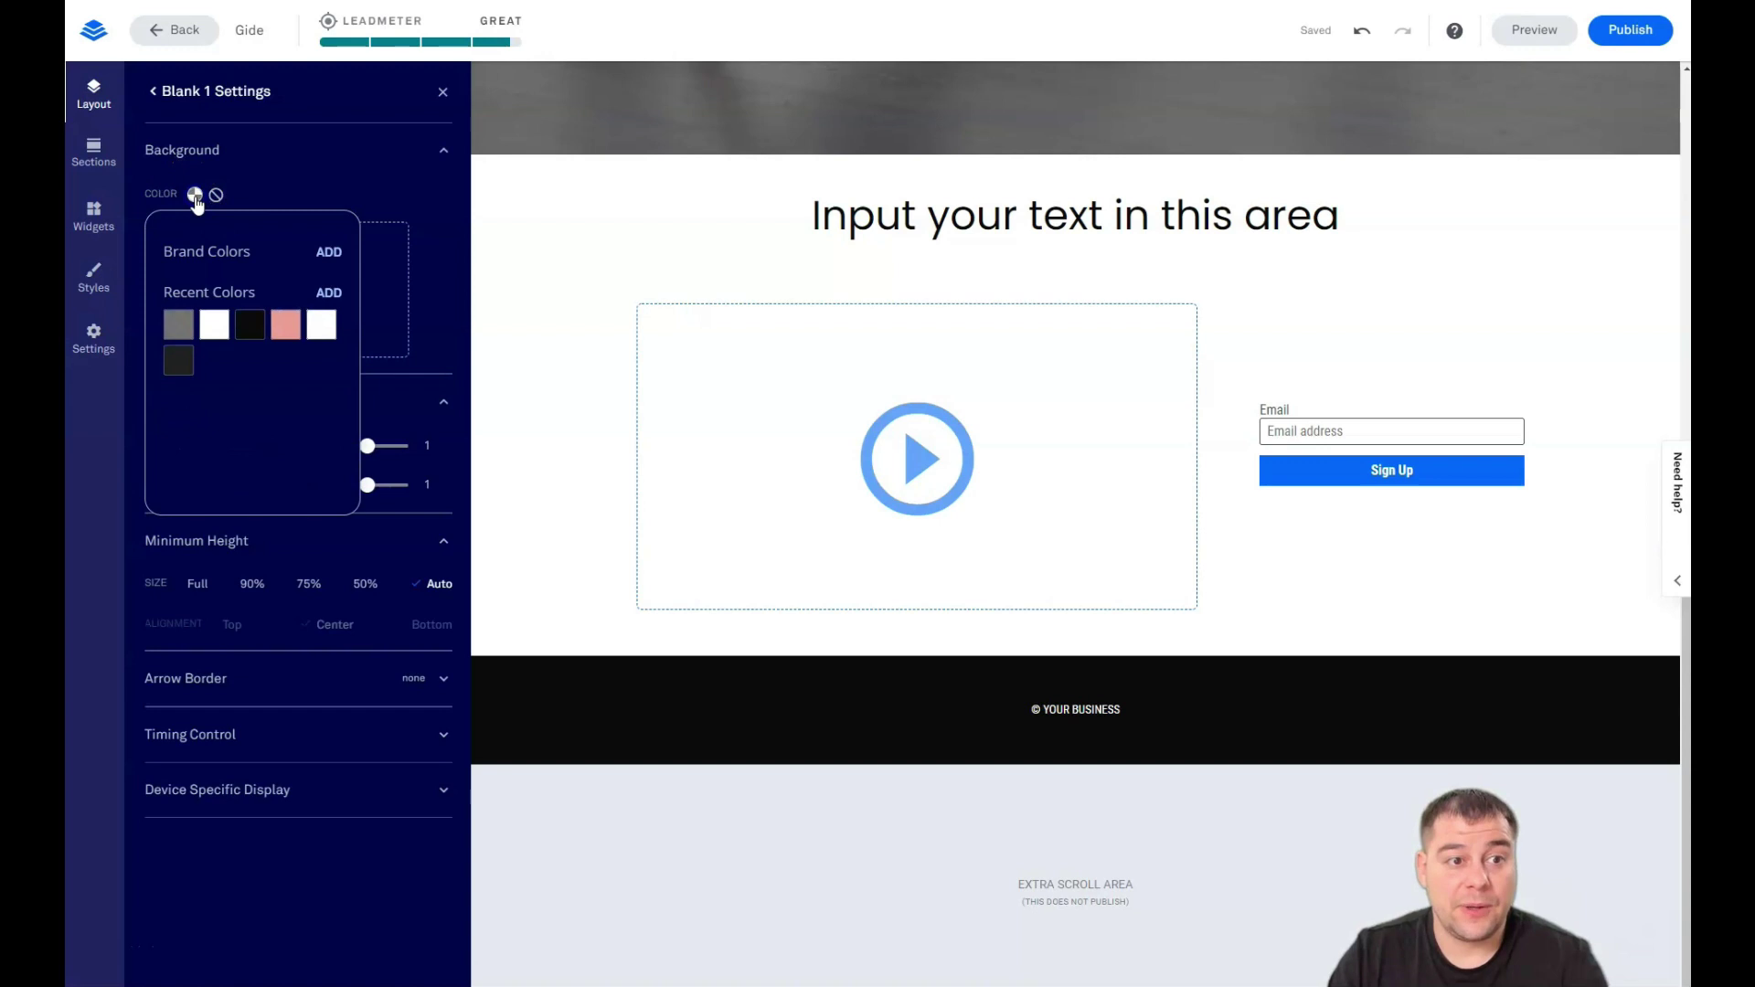
click(182, 334)
click(329, 293)
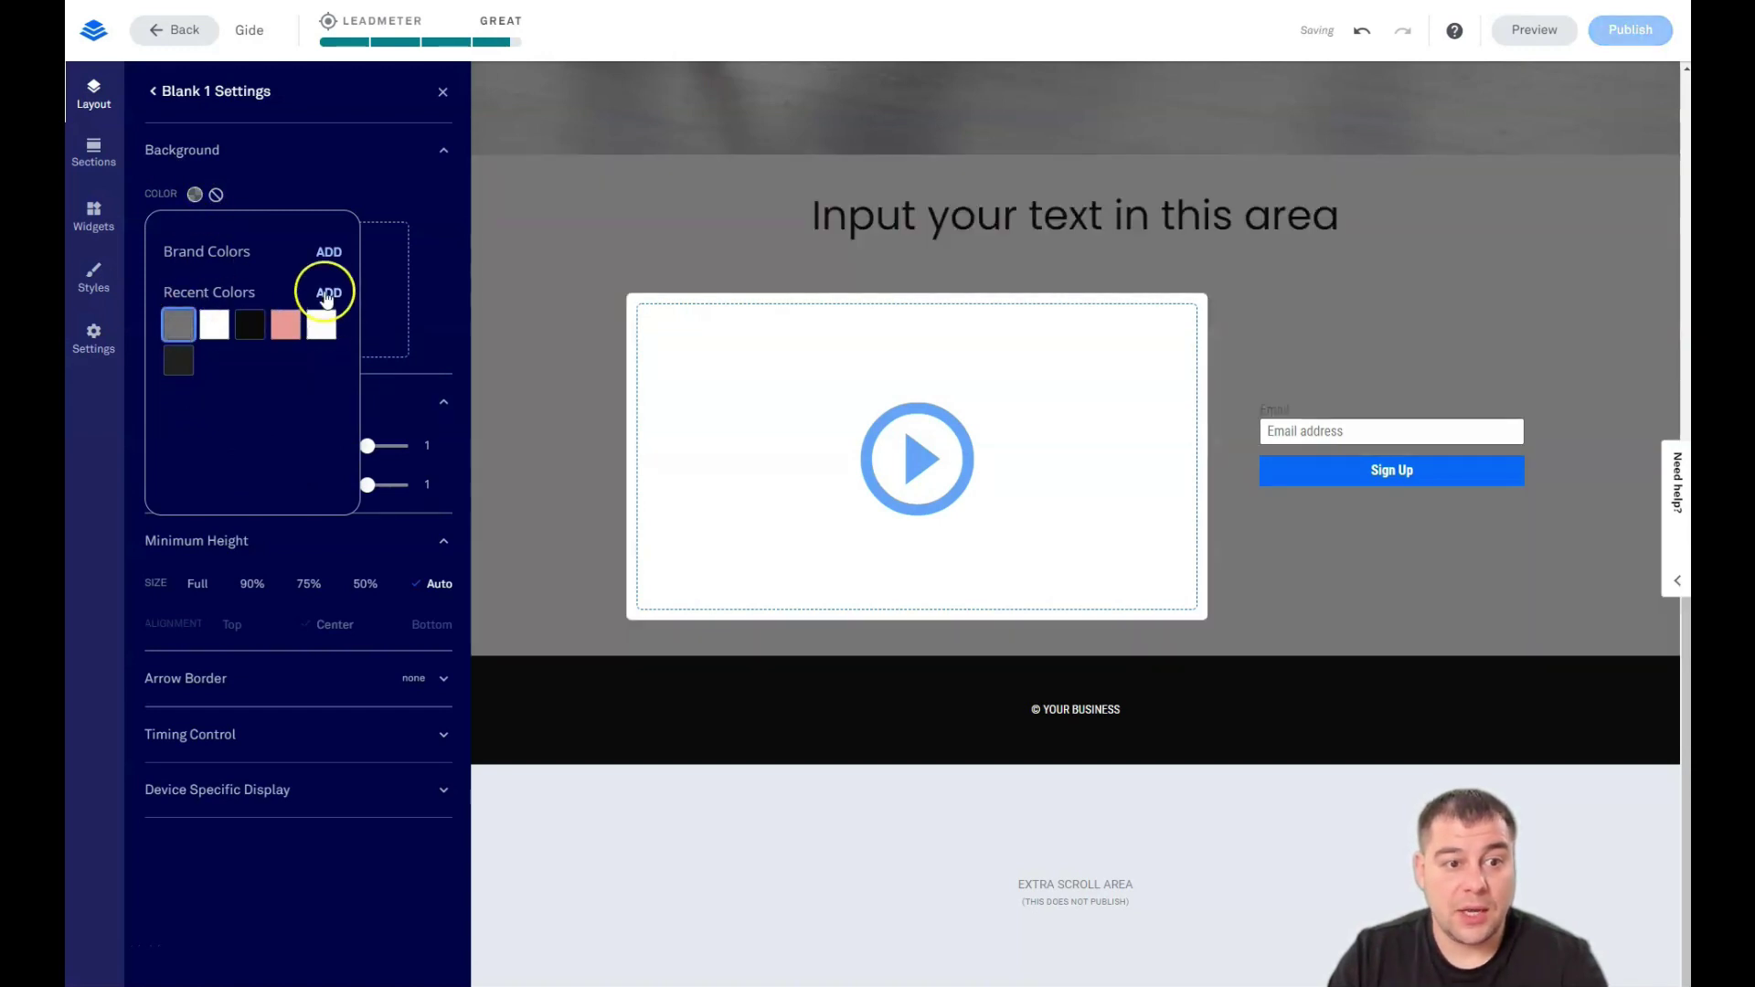
drag(305, 387, 259, 386)
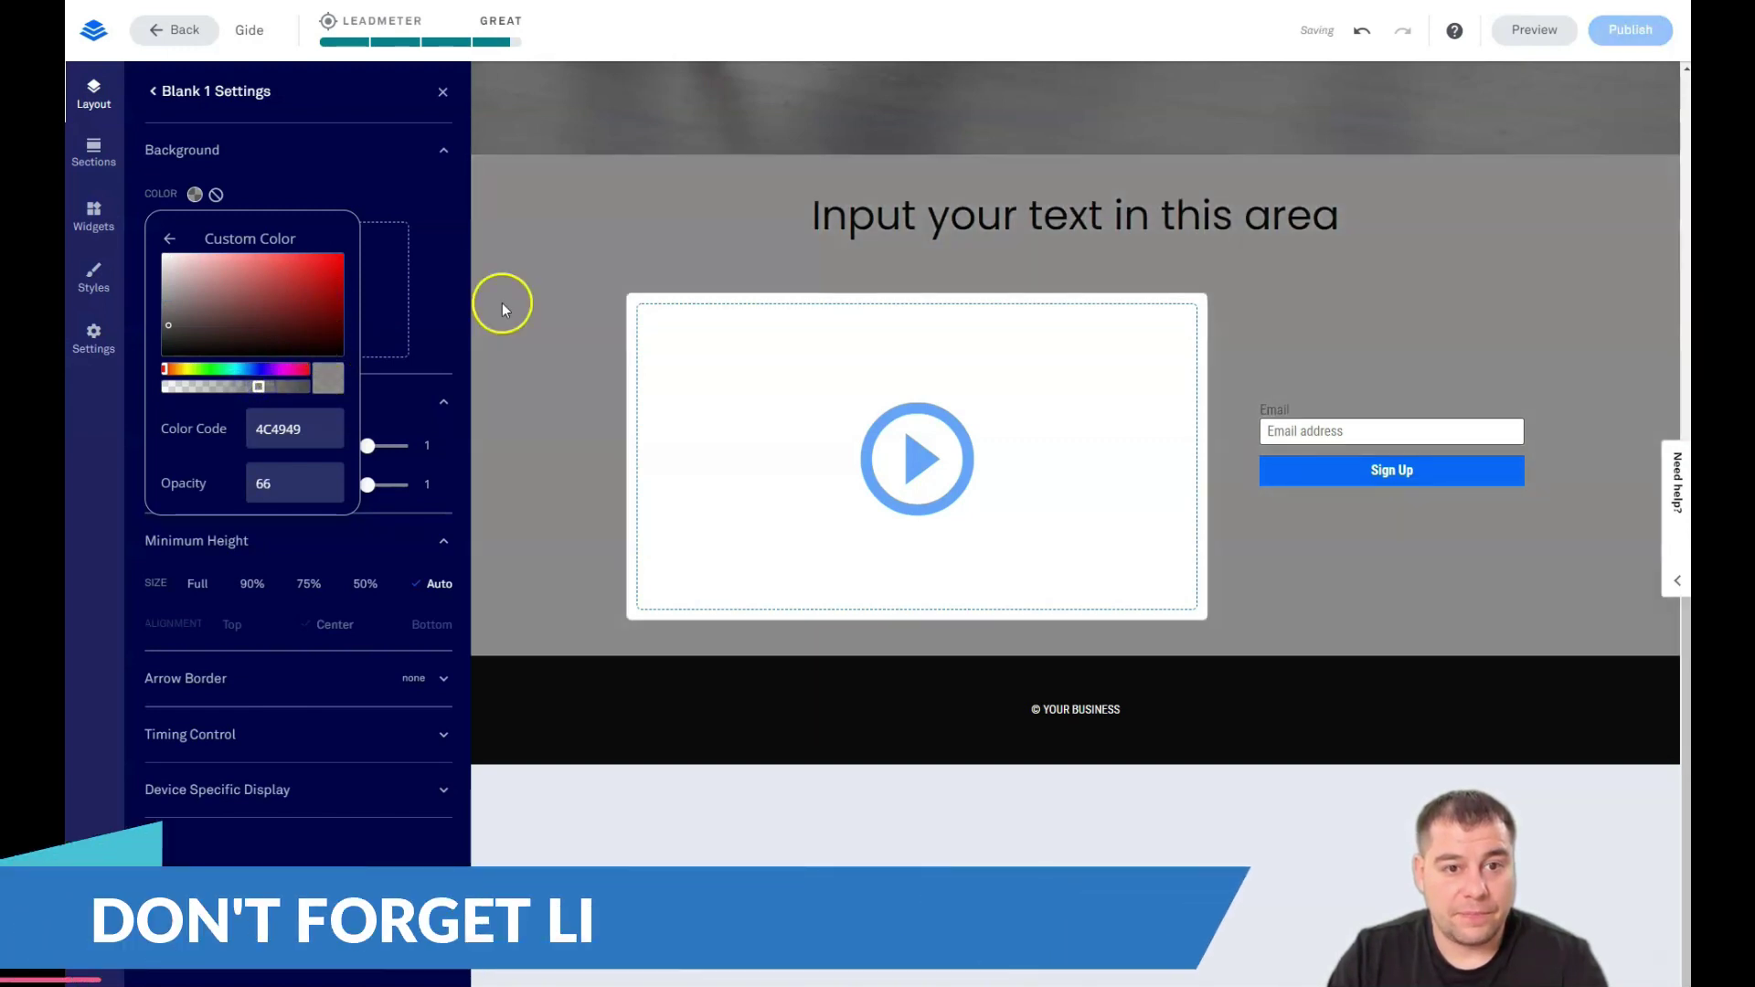
click(442, 91)
- Look over the whole page from the hero section to the footer to check how the Blank 1 section fits in
scroll(1292, 501, up, 5)
scroll(1293, 501, up, 4)
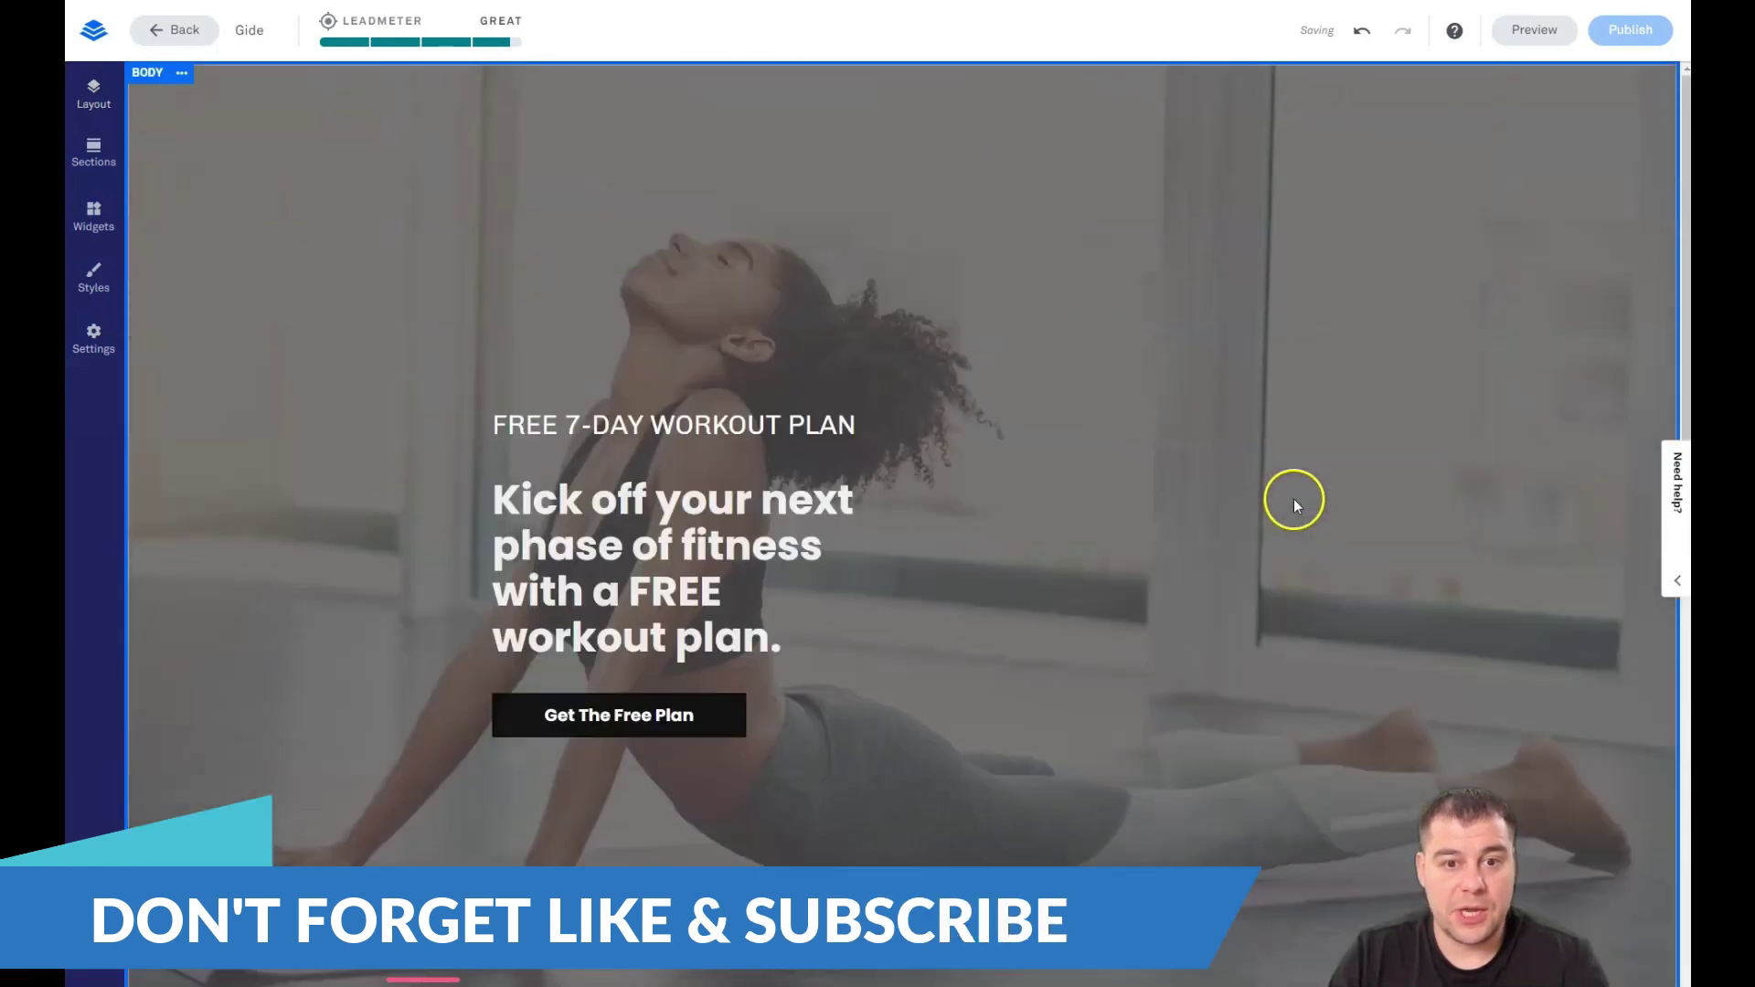
scroll(1292, 498, down, 9)
scroll(1296, 492, up, 8)
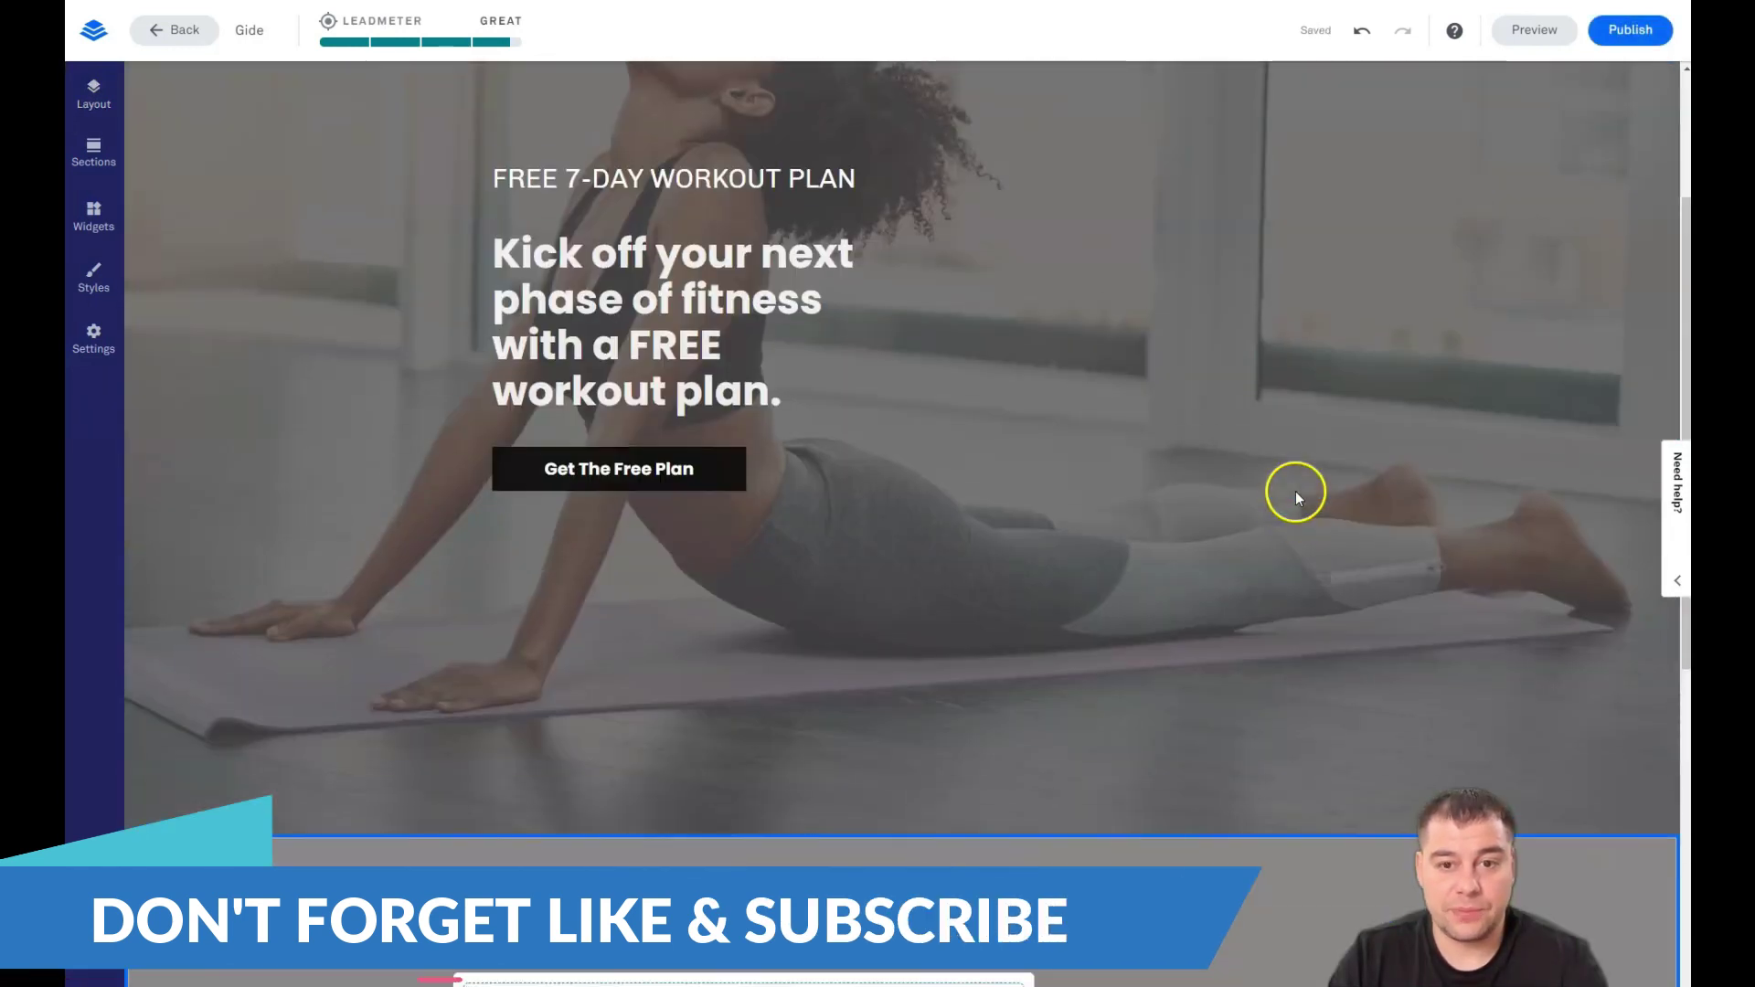
scroll(1297, 491, down, 7)
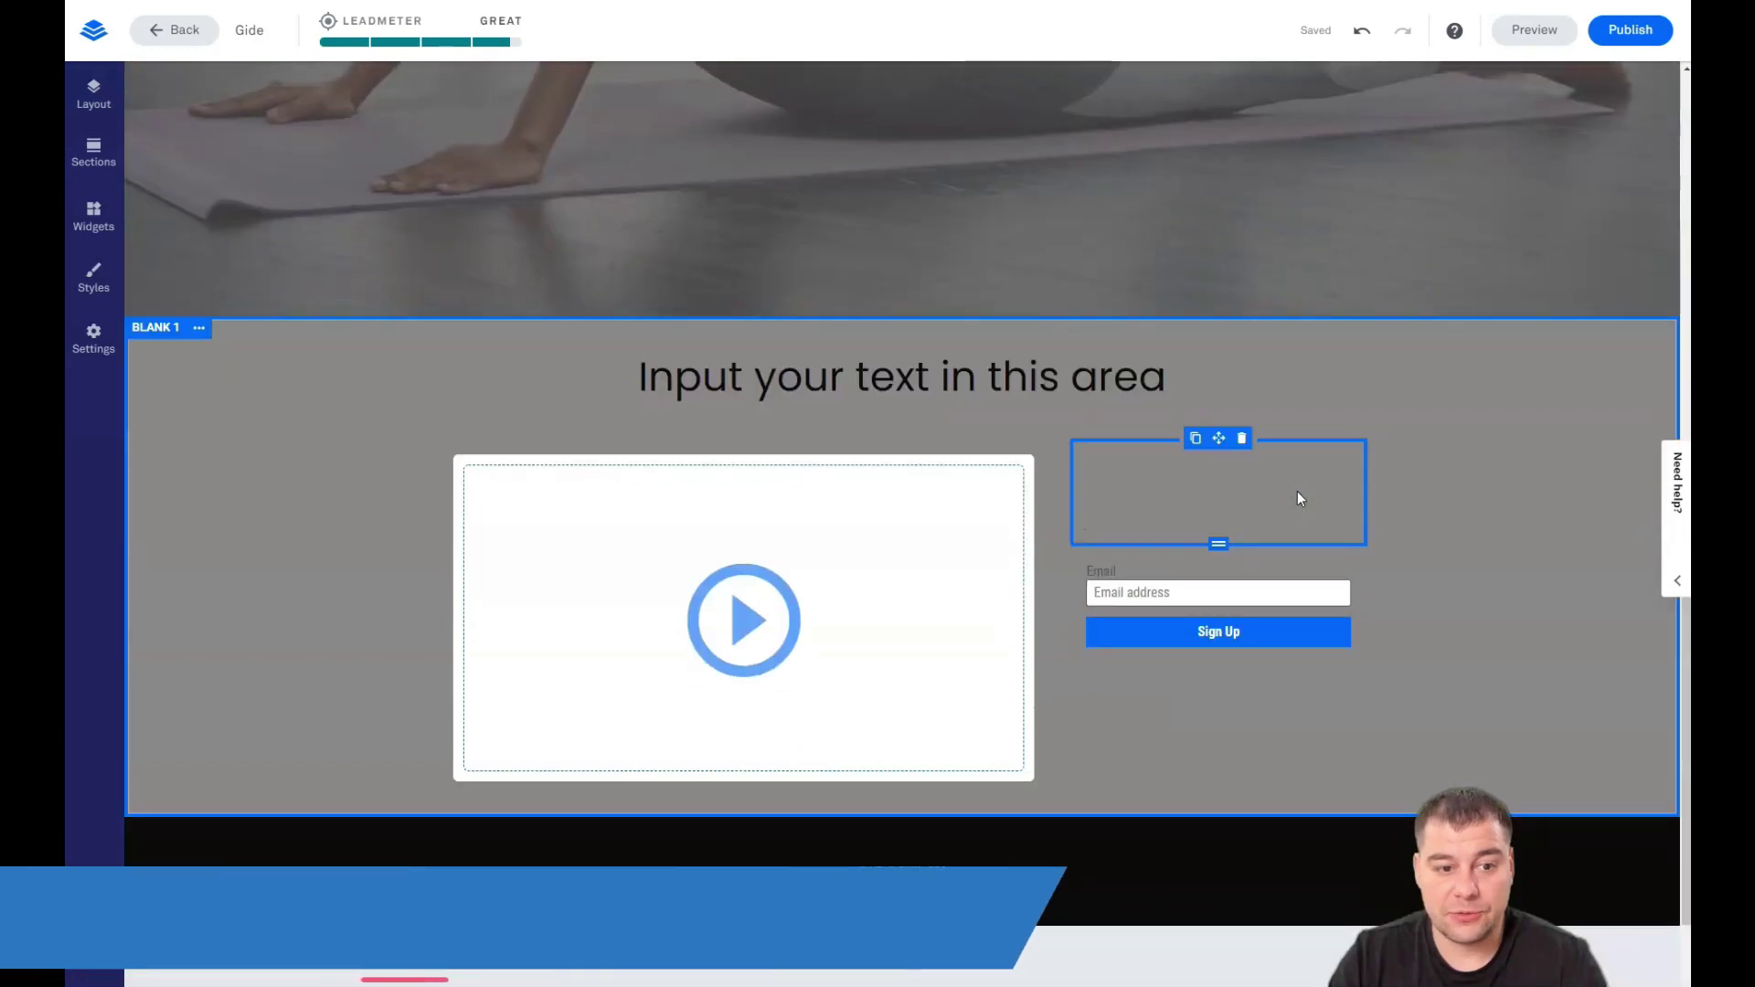
scroll(1299, 498, down, 2)
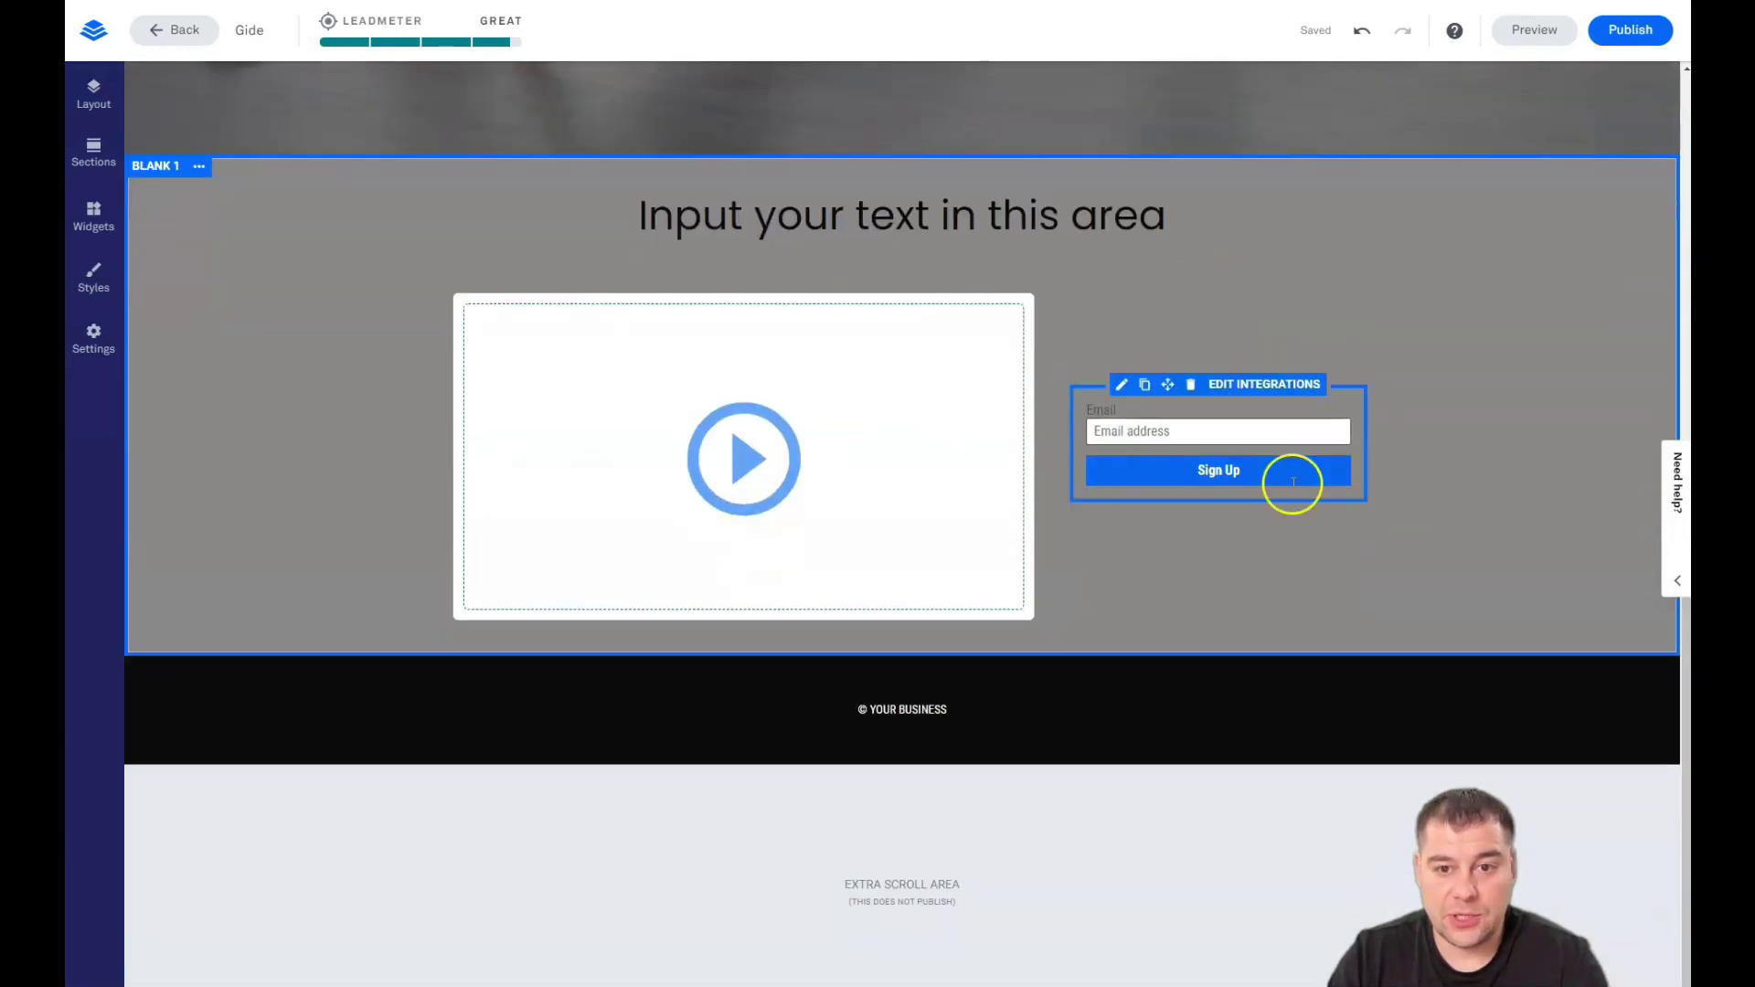
scroll(1294, 485, up, 8)
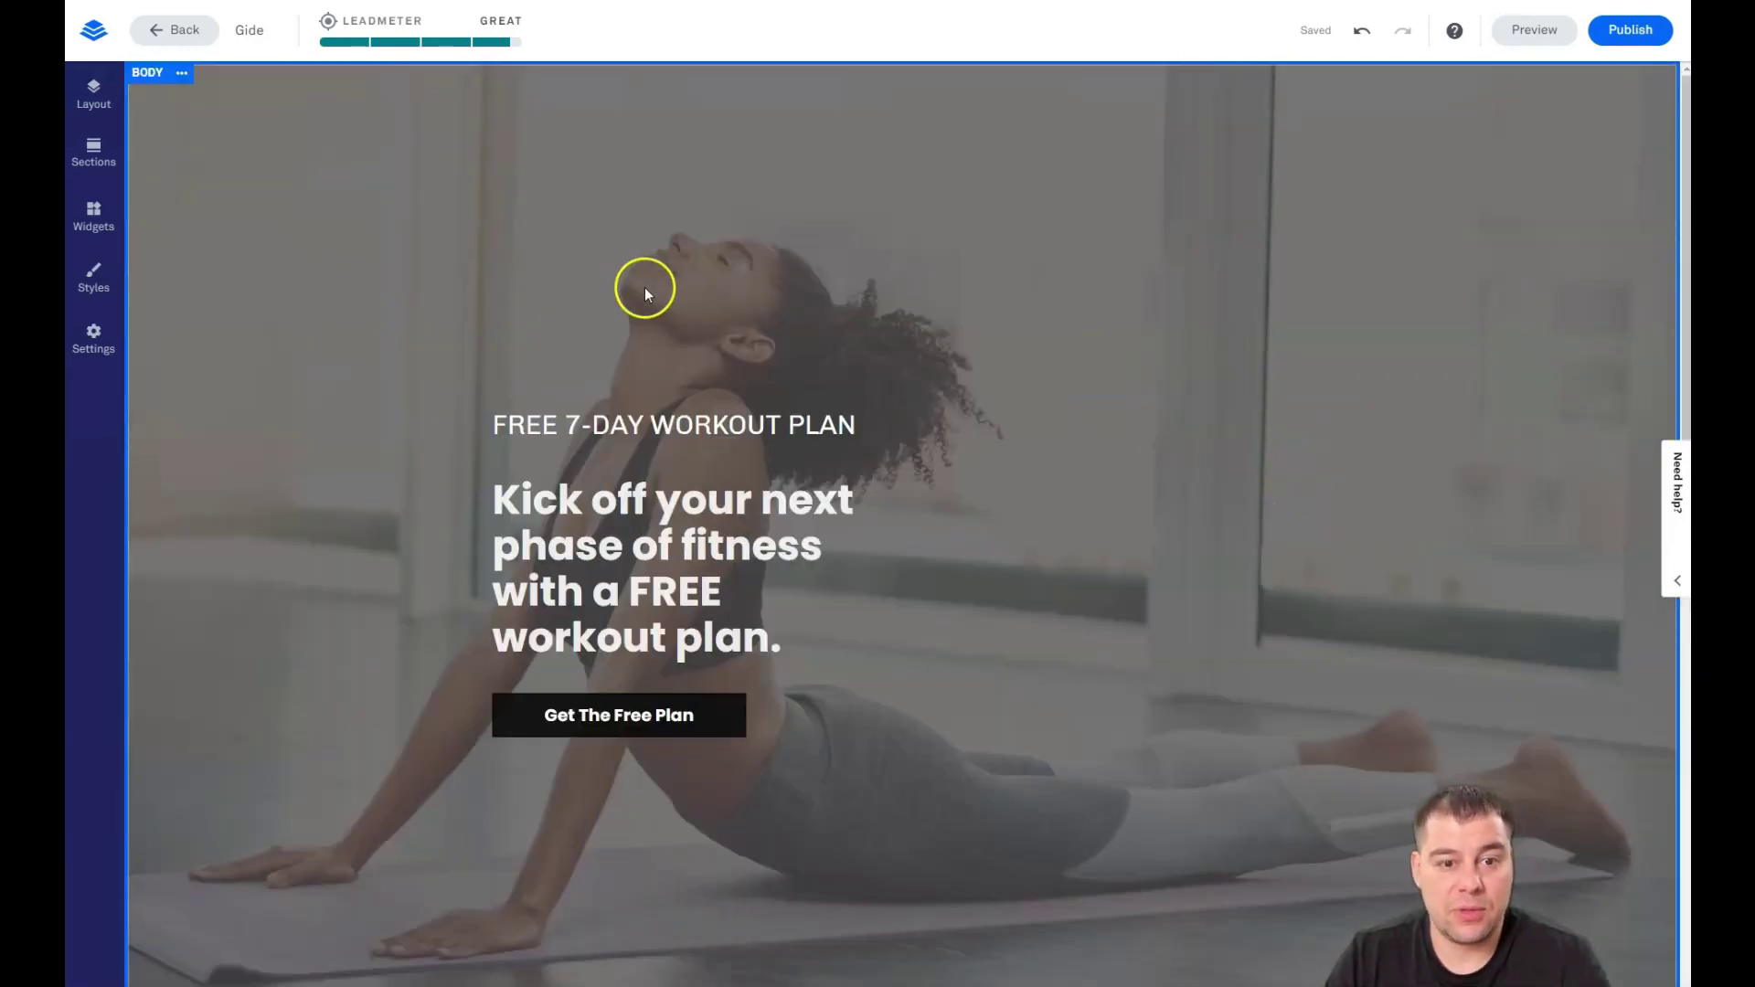
scroll(1071, 381, down, 8)
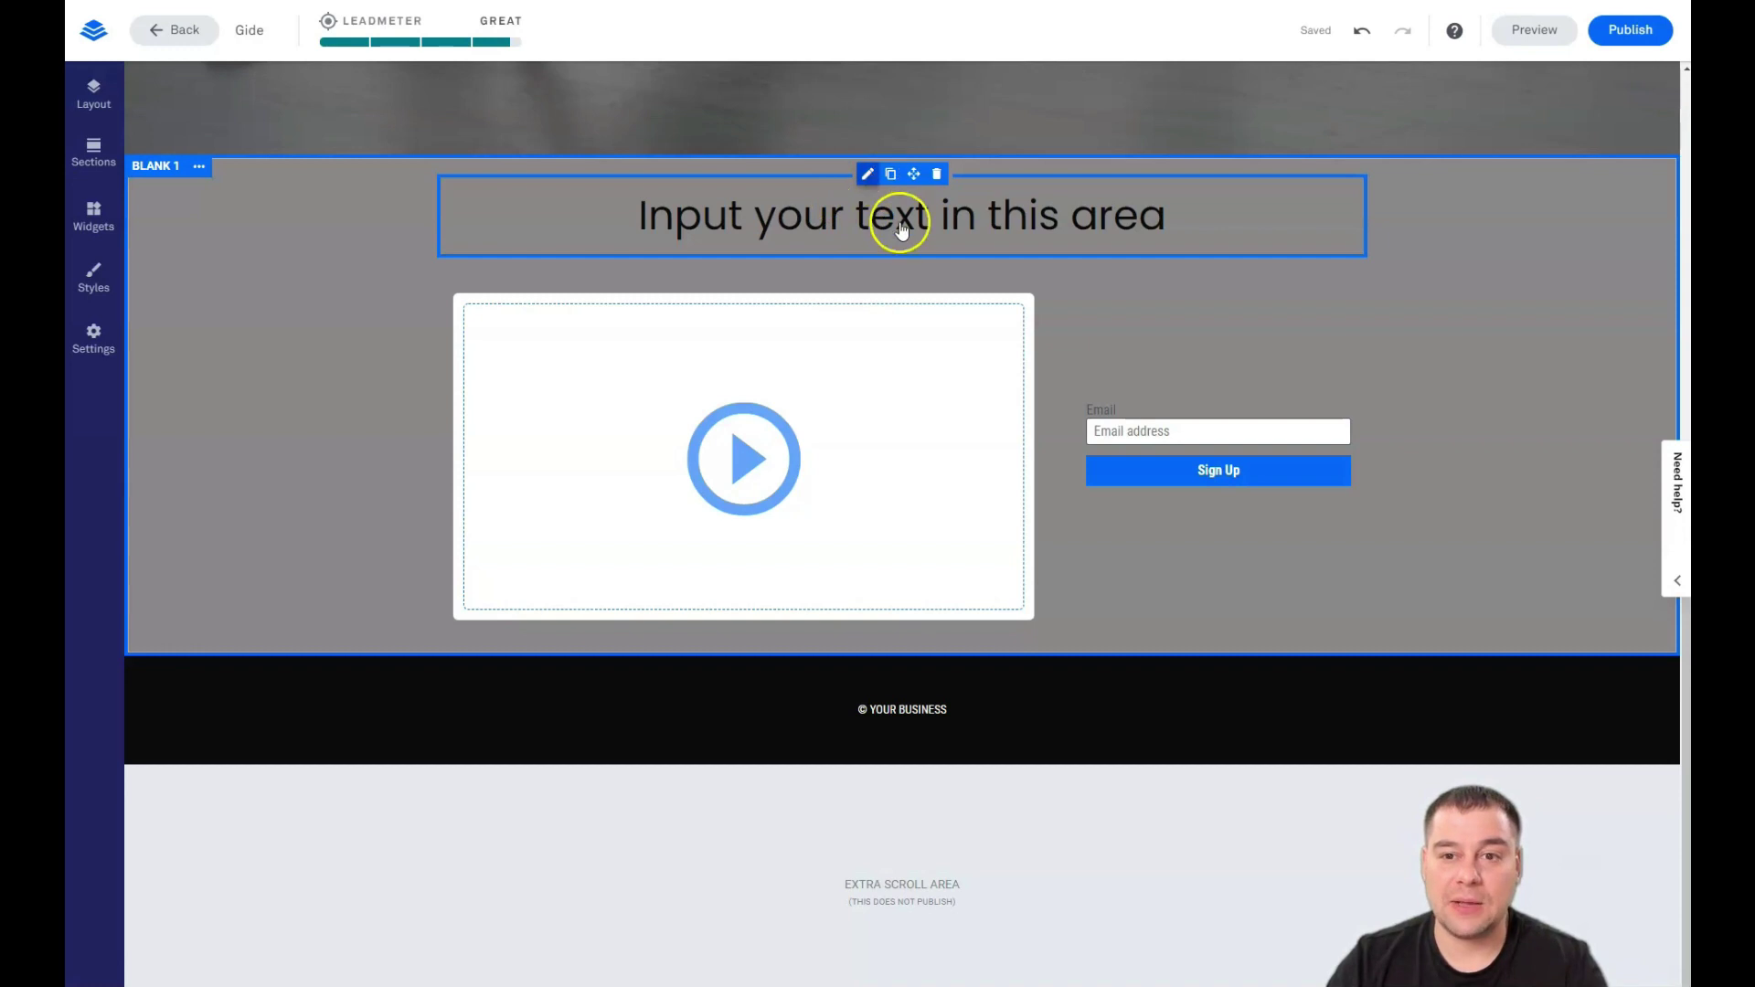
scroll(834, 349, up, 10)
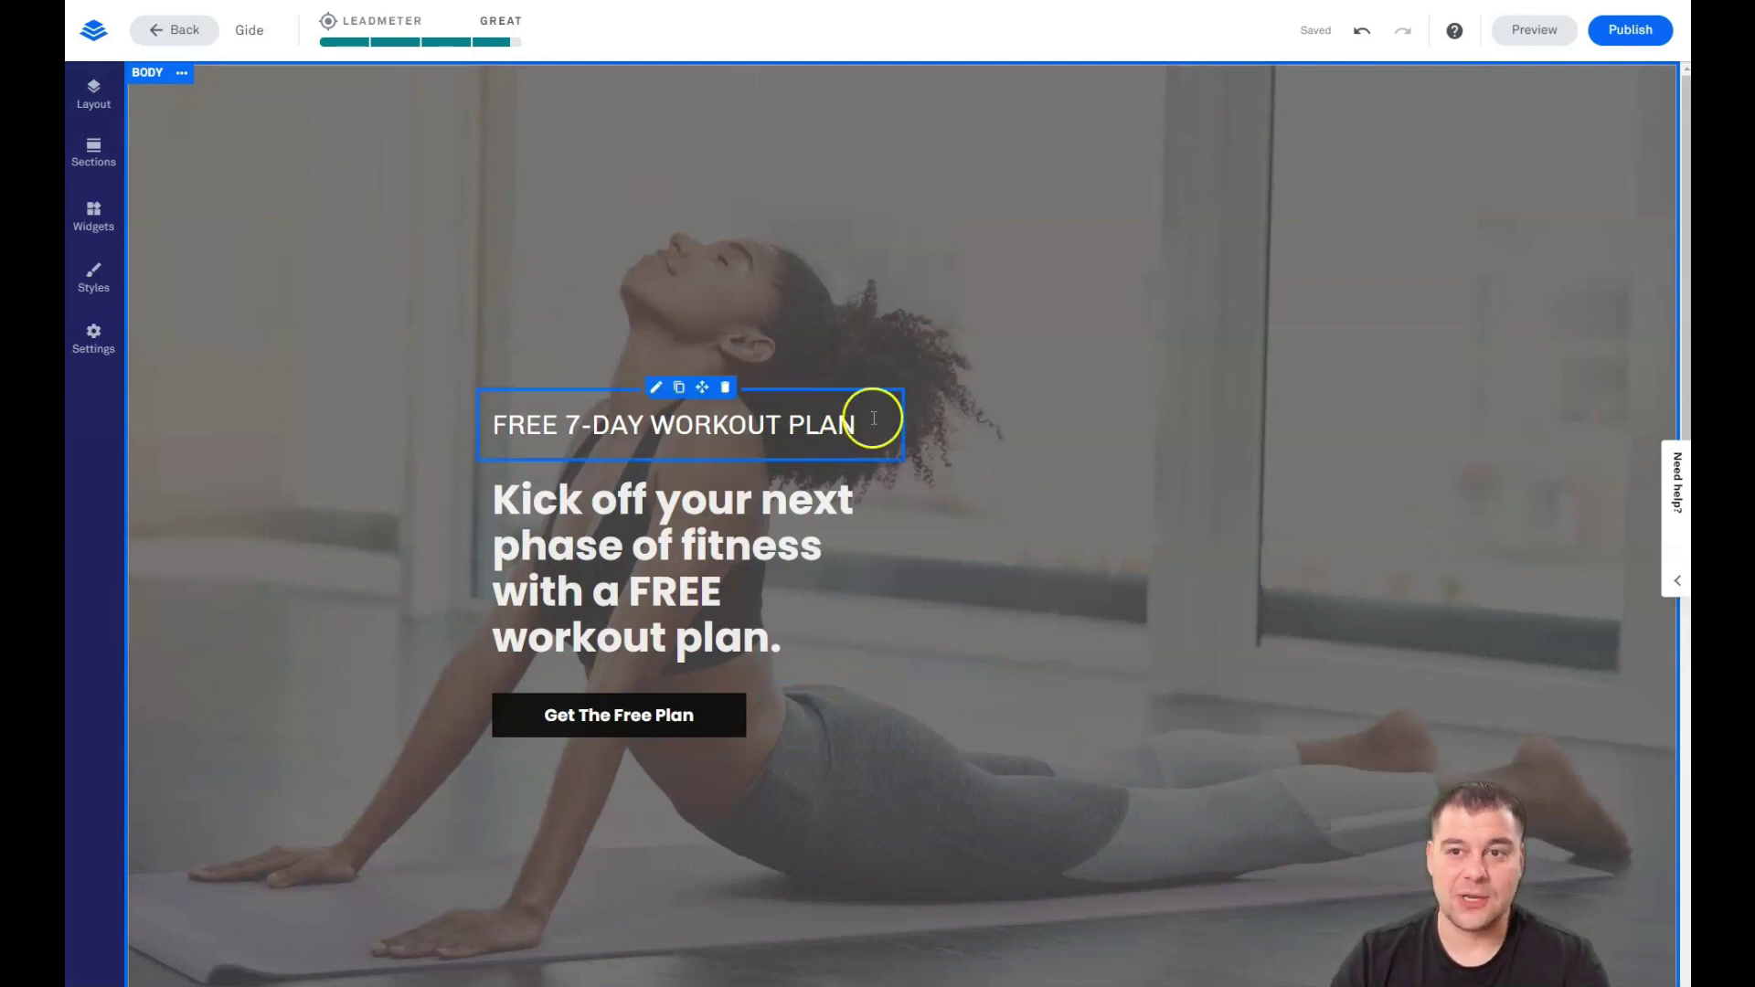
scroll(1029, 416, down, 2)
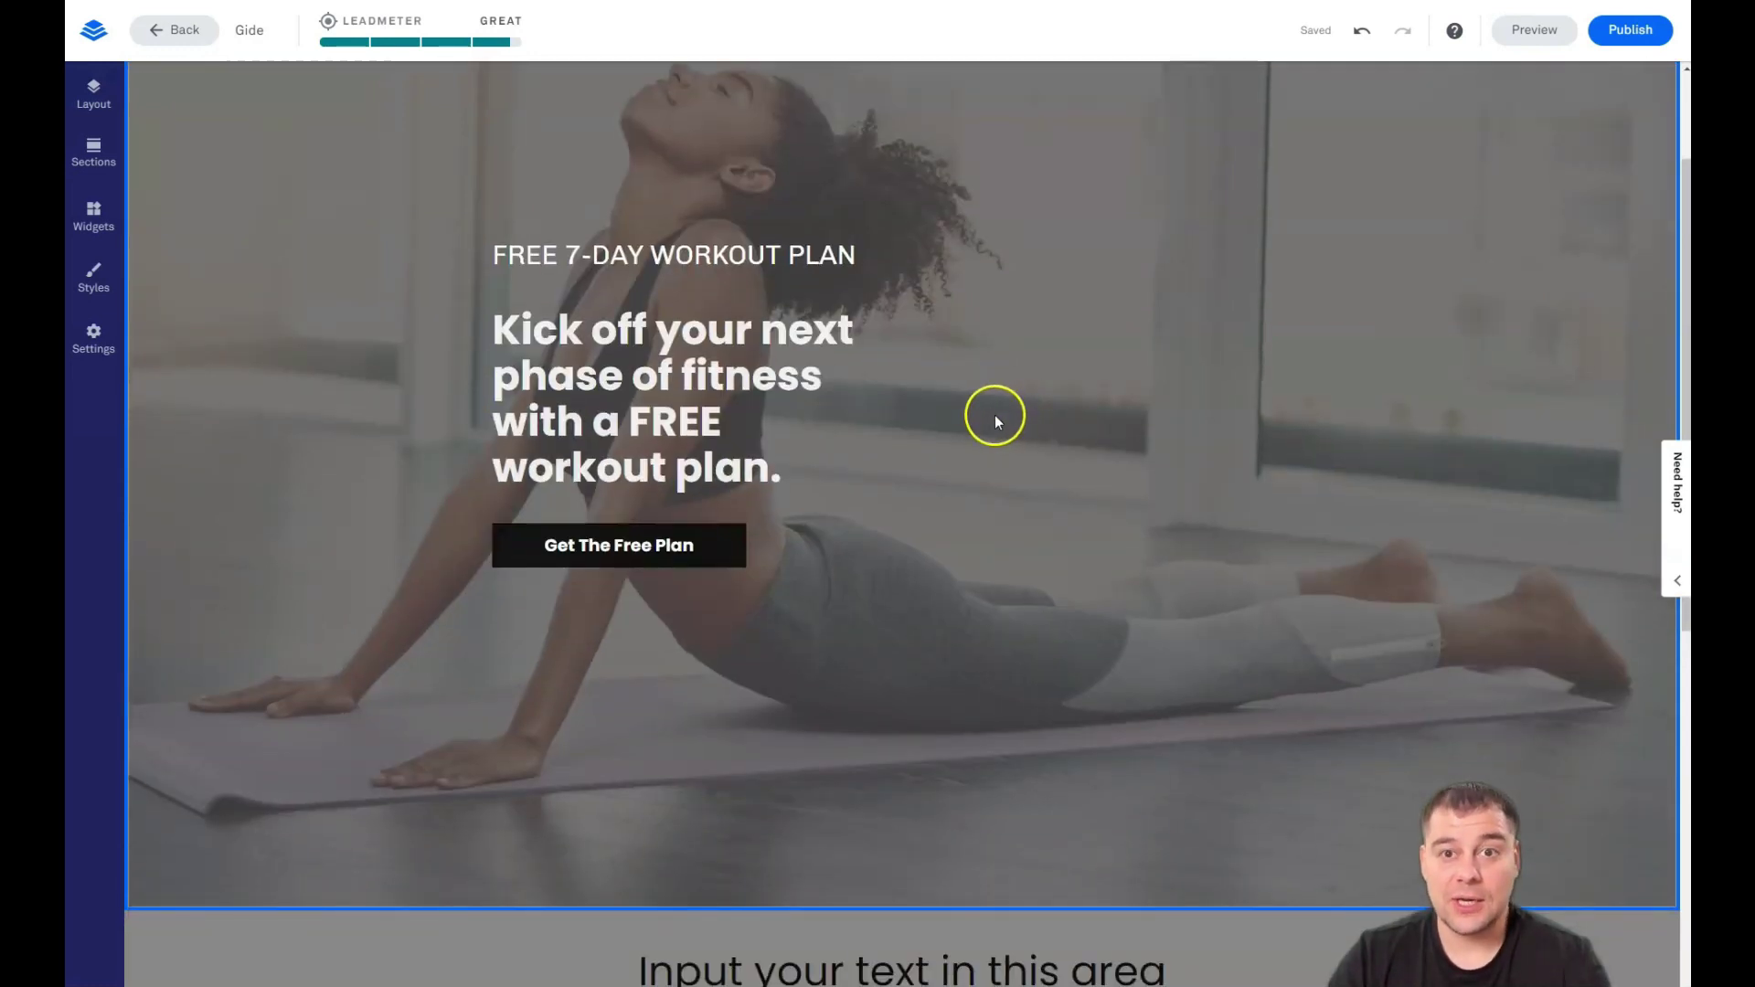
scroll(995, 415, down, 9)
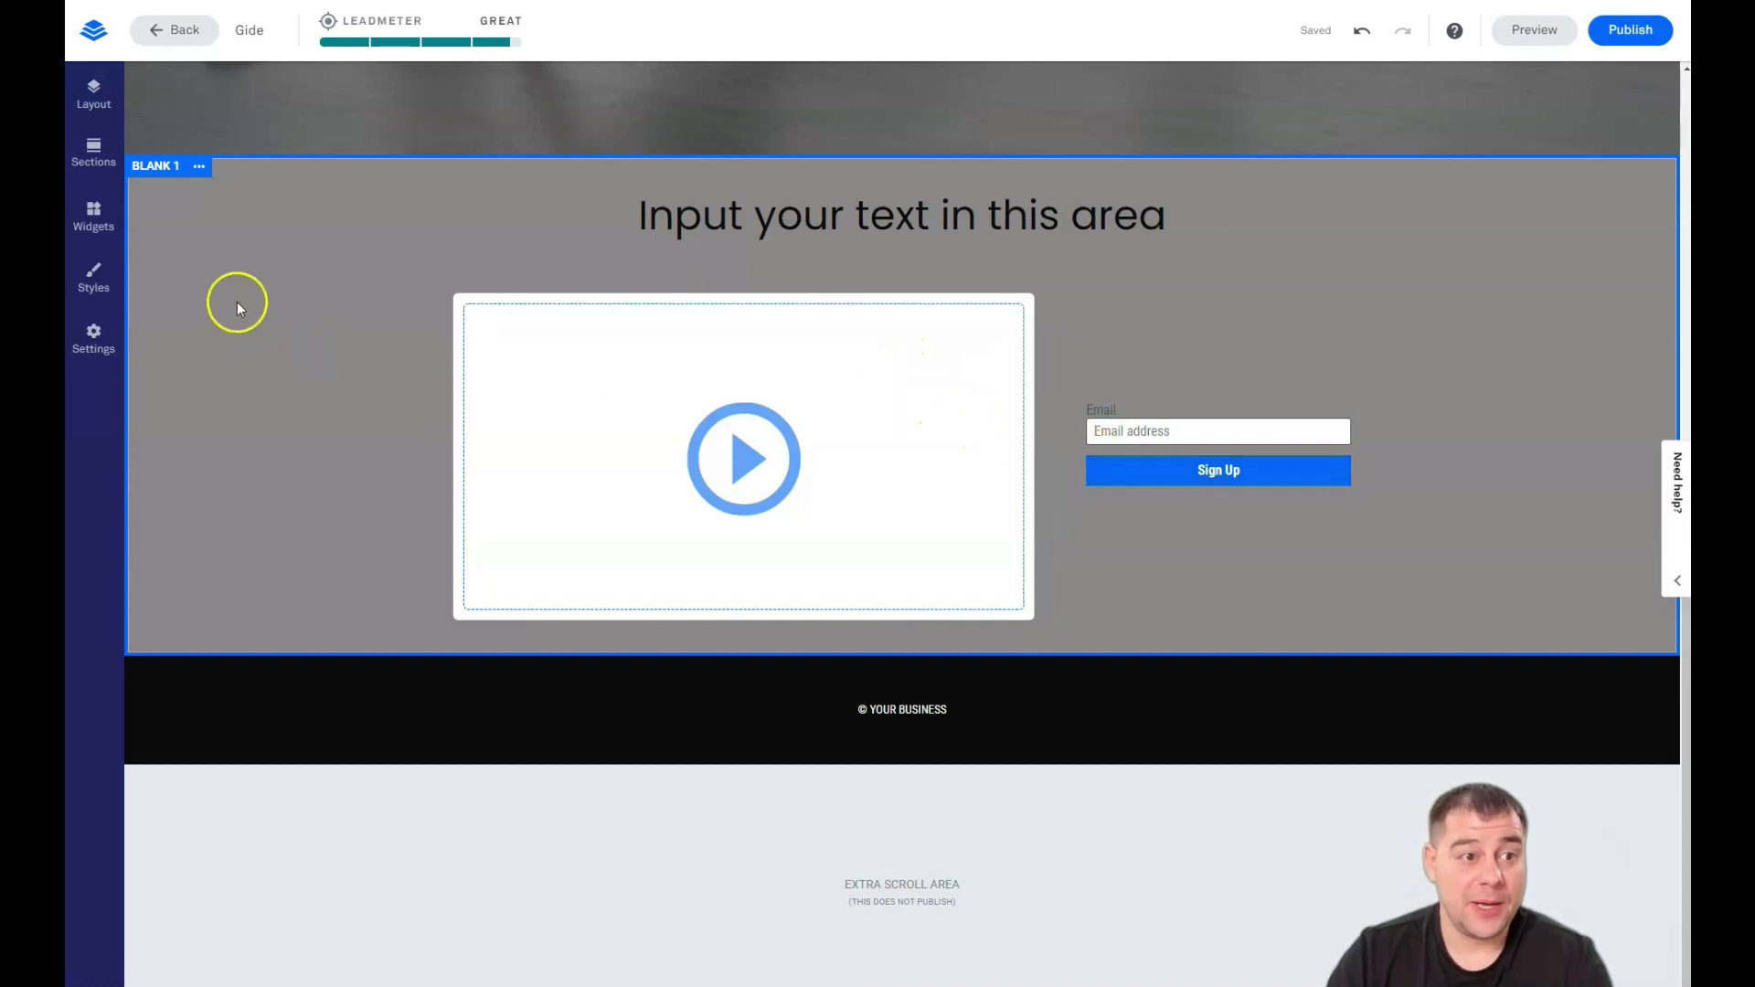
- Look through the available section types and the list of widgets
click(91, 155)
click(329, 163)
drag(340, 335, 314, 164)
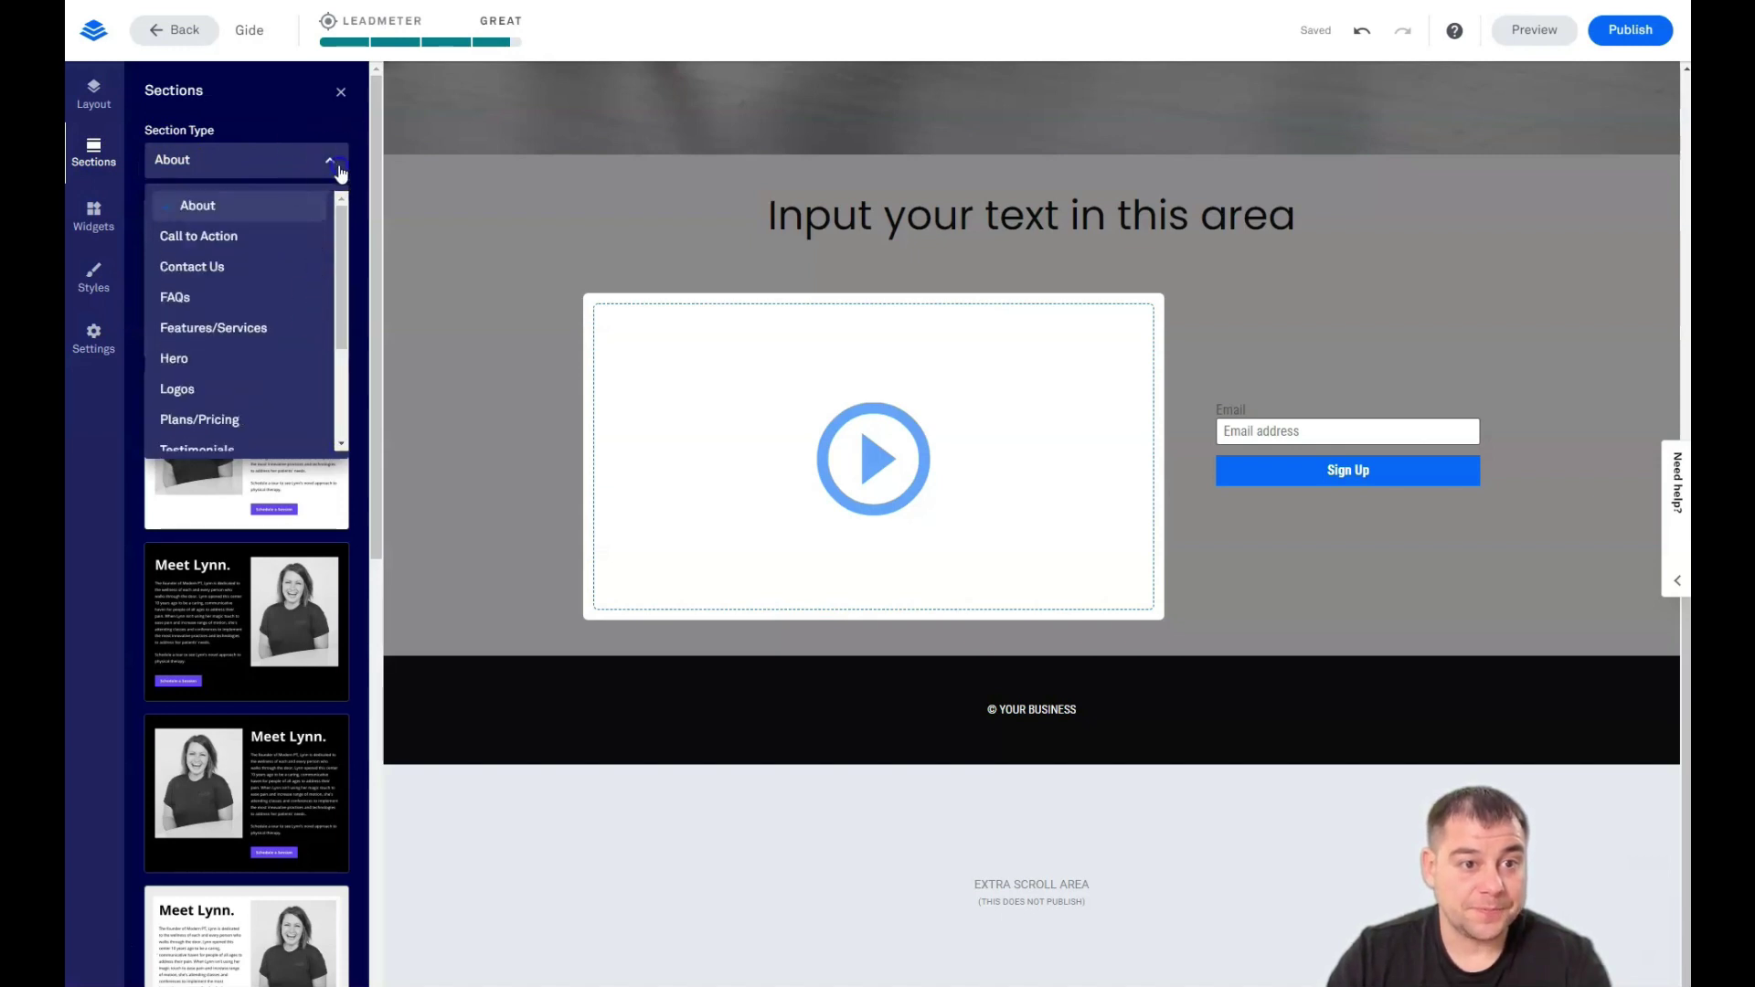
click(311, 162)
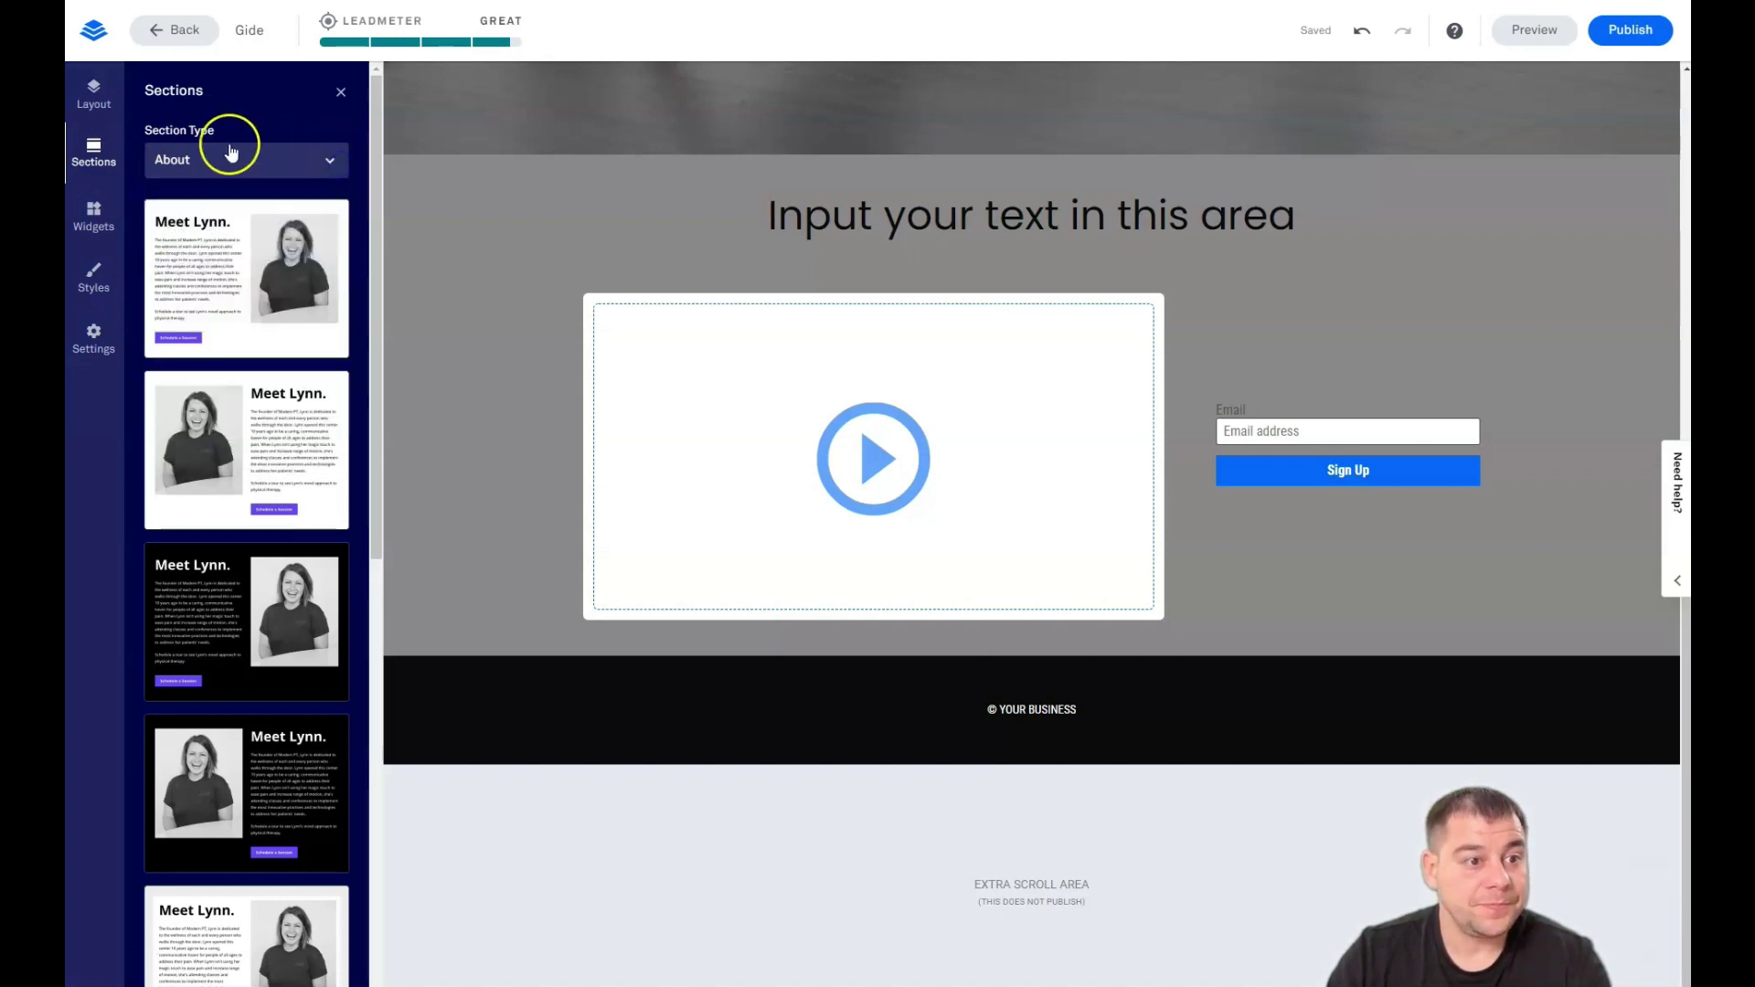
click(96, 220)
click(87, 239)
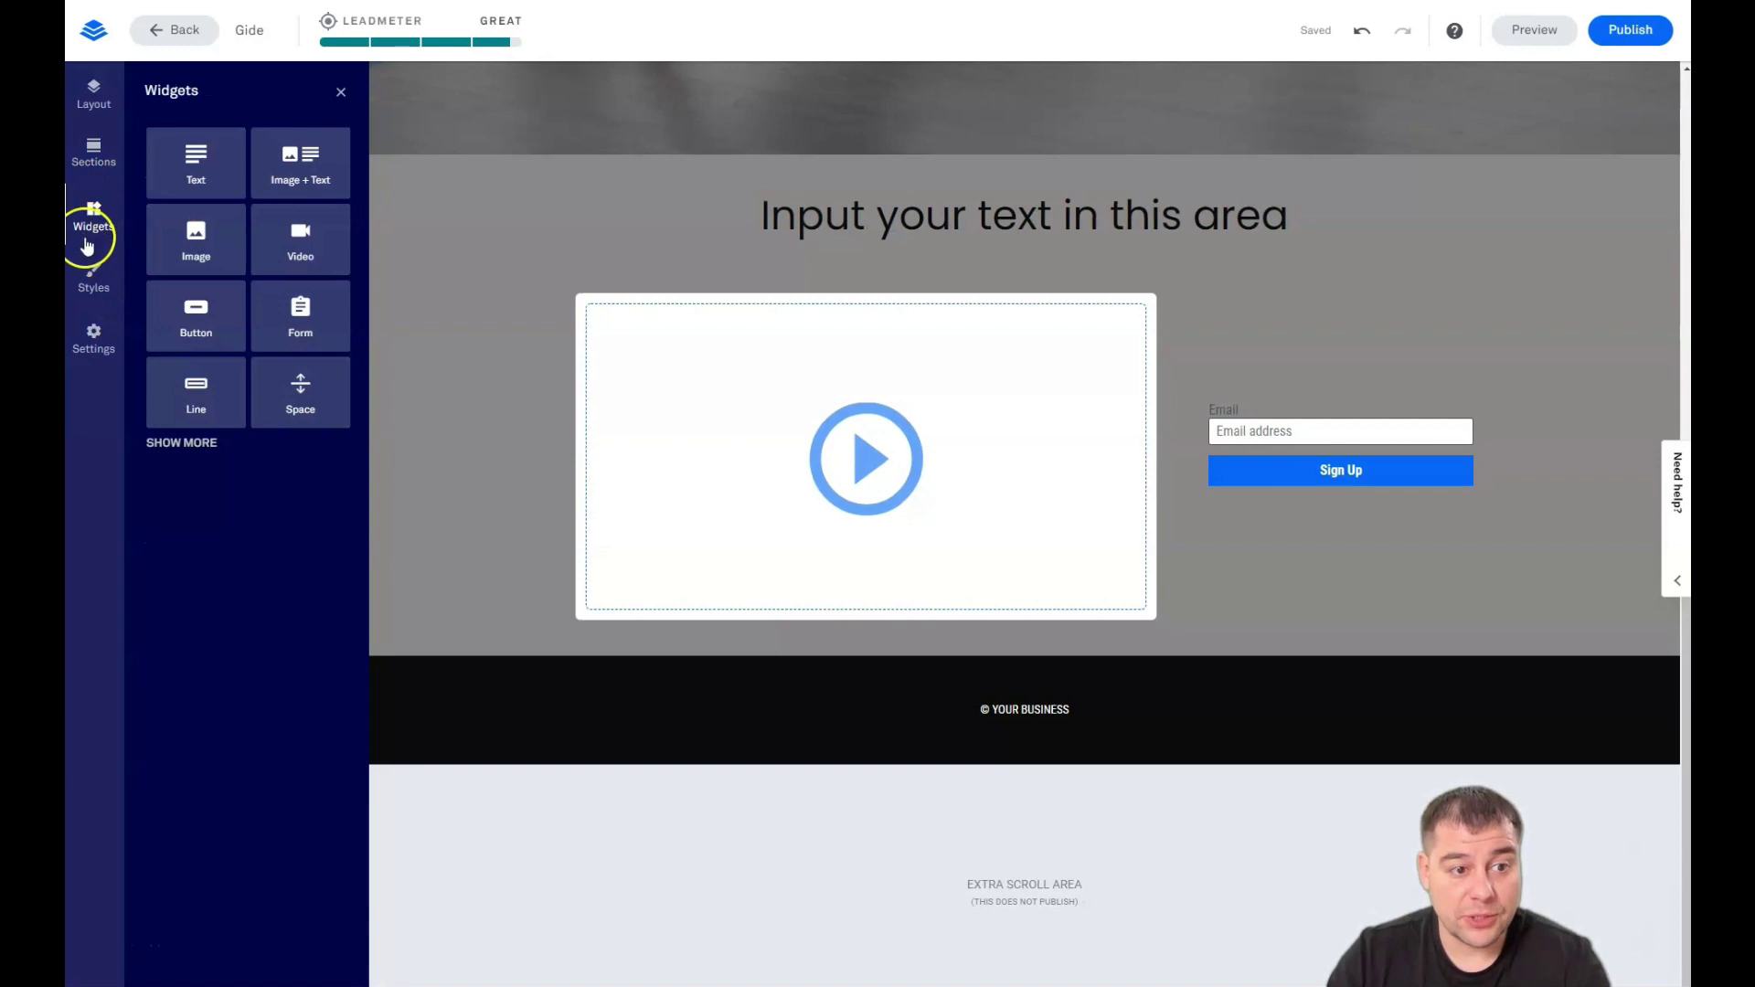
- Review the page's font styles, then try the Medium and Small section widths, return to Large and close the page styles
click(95, 289)
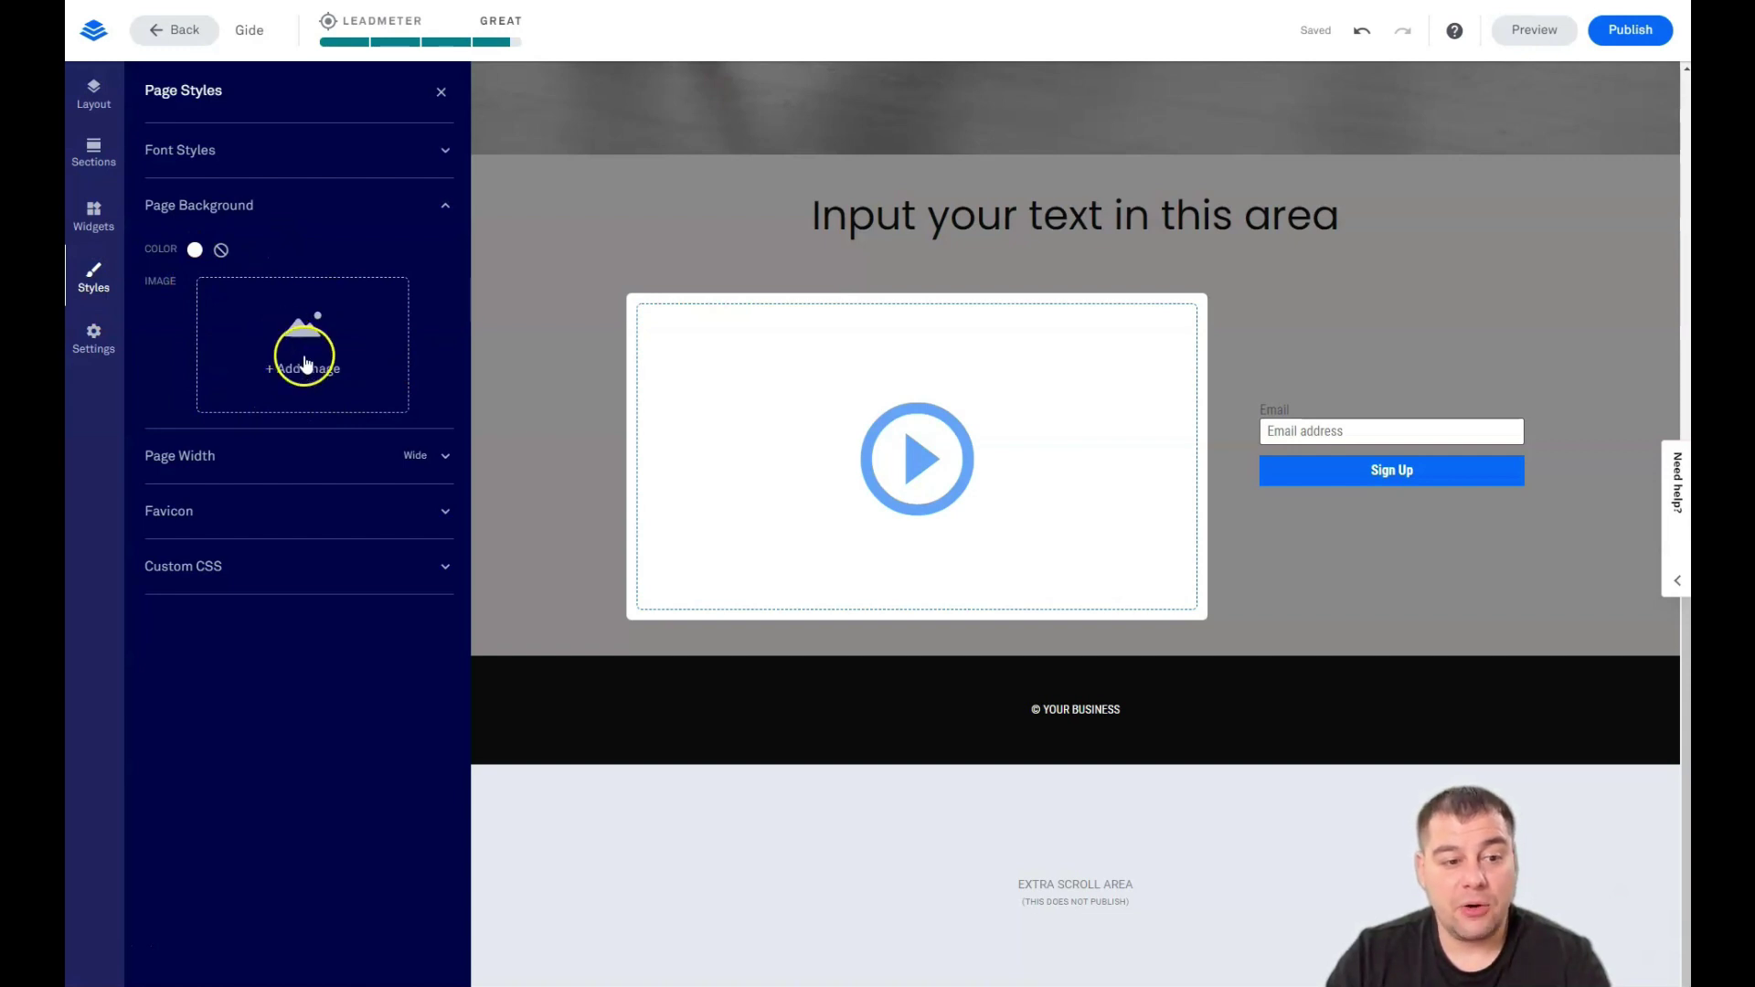
click(419, 154)
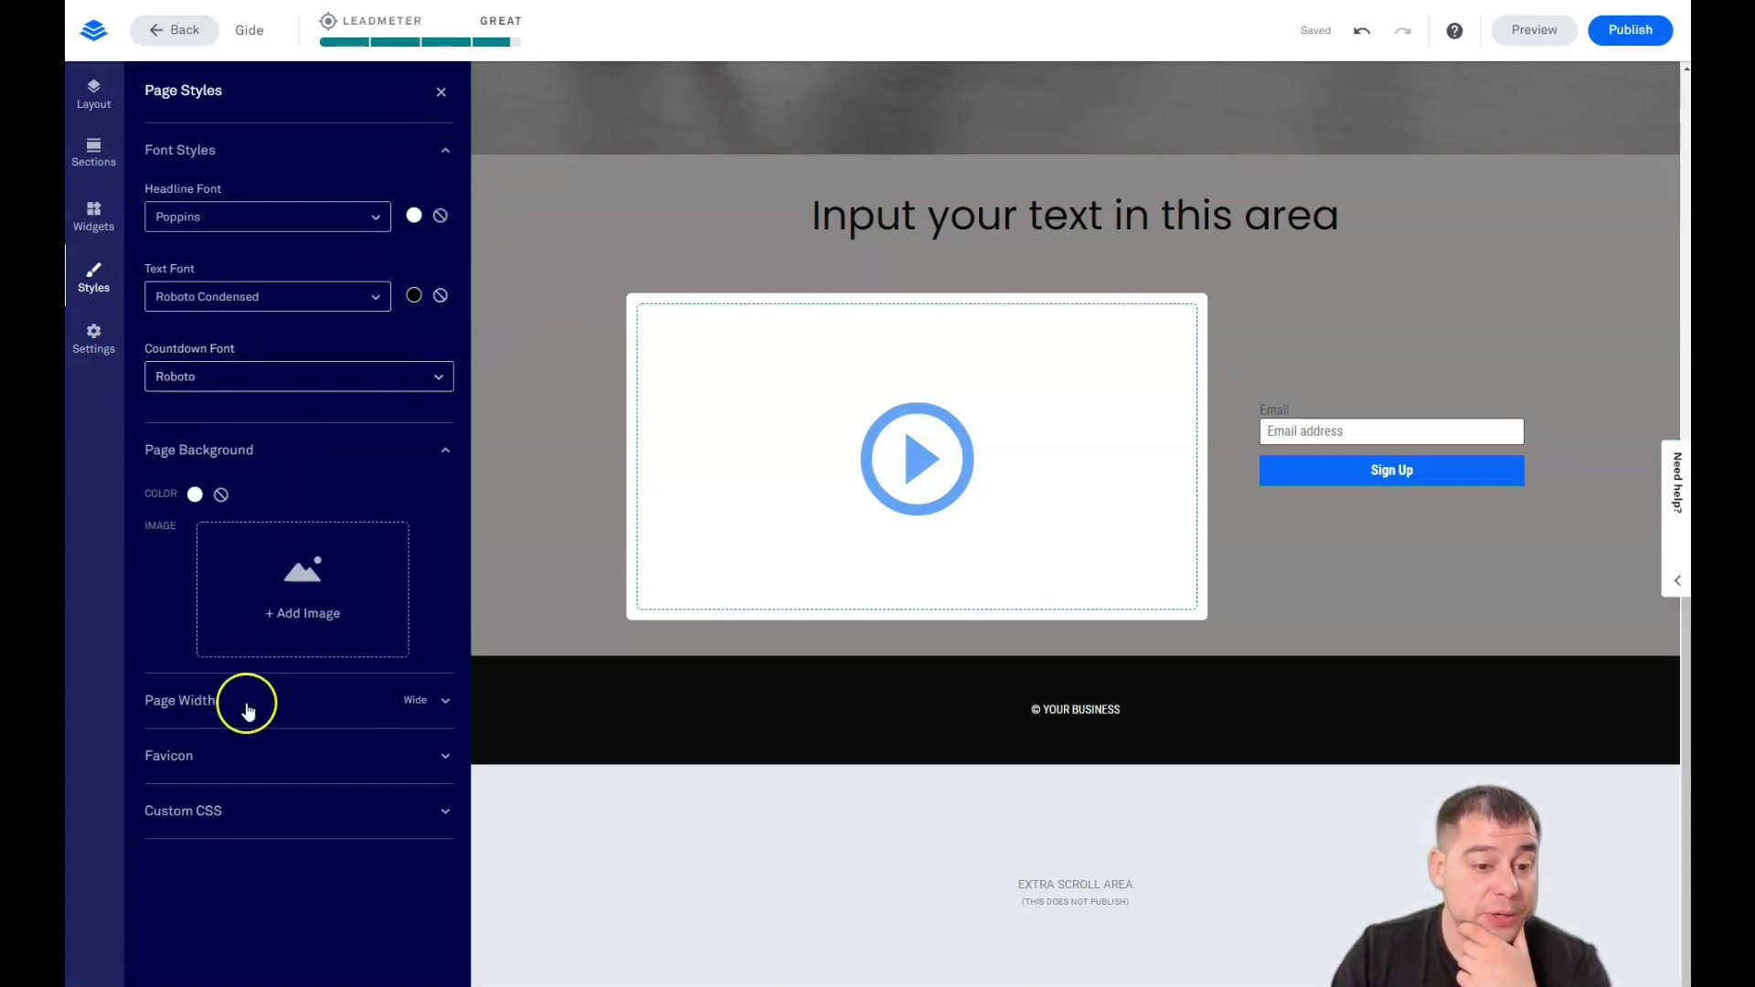
click(436, 706)
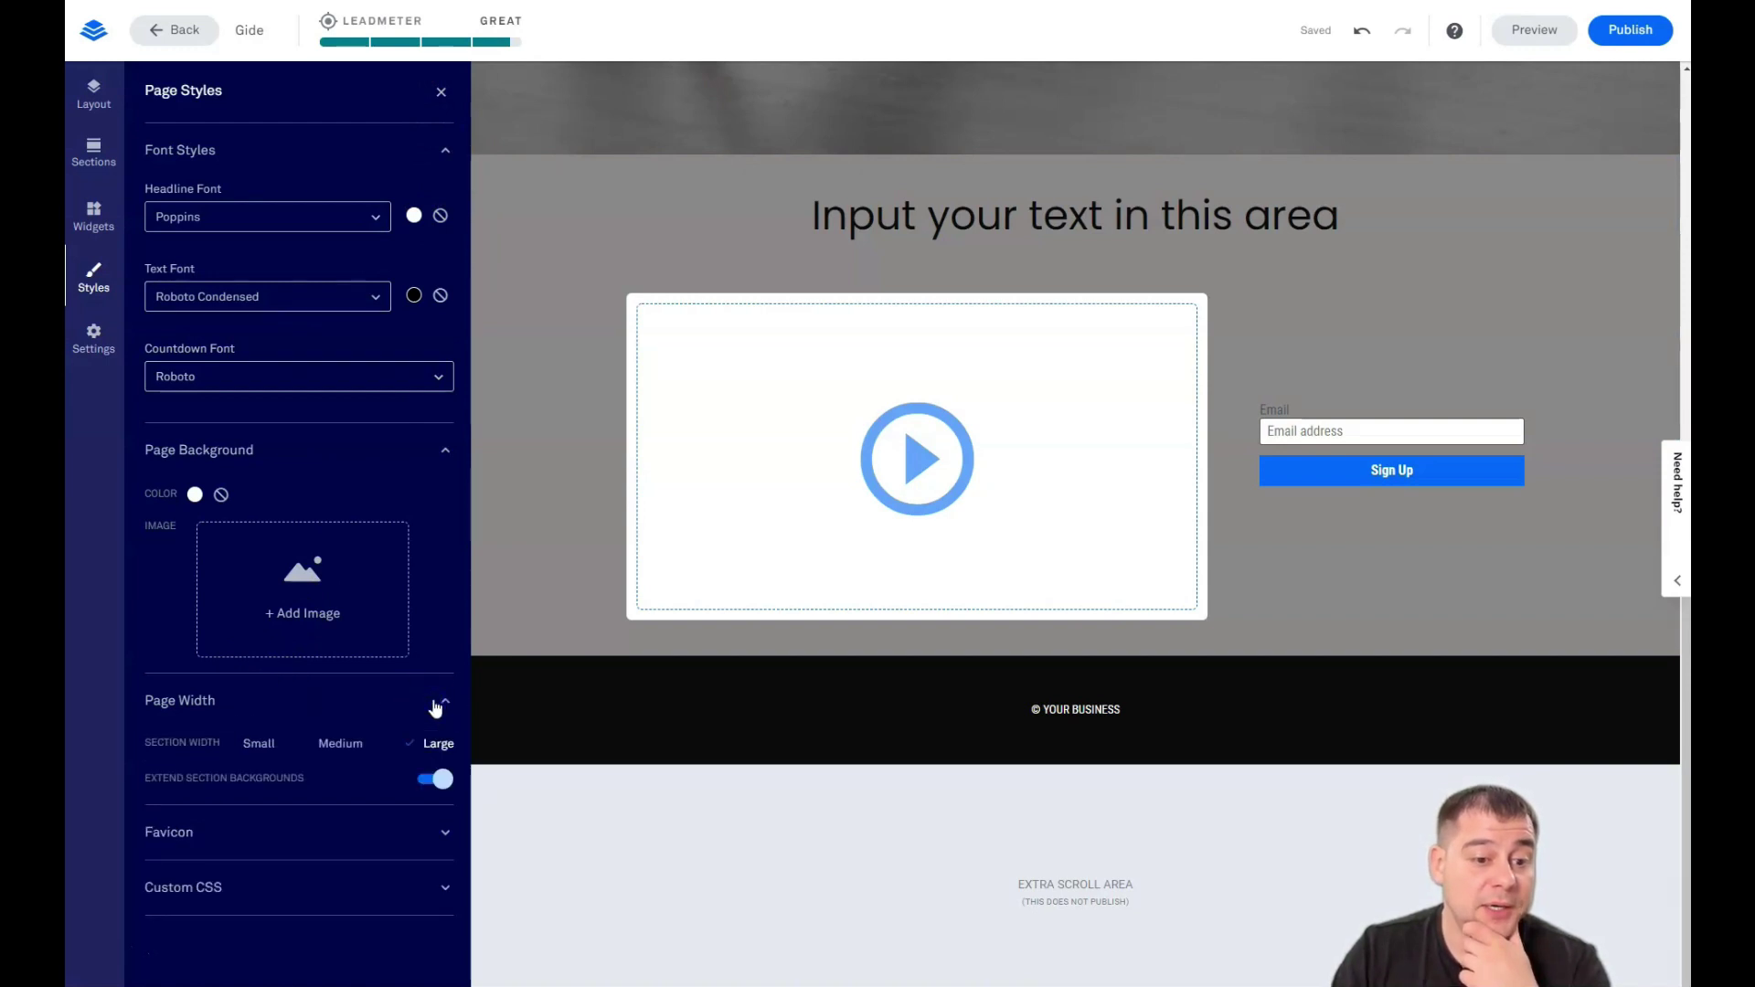
click(352, 743)
click(260, 743)
click(357, 743)
click(438, 743)
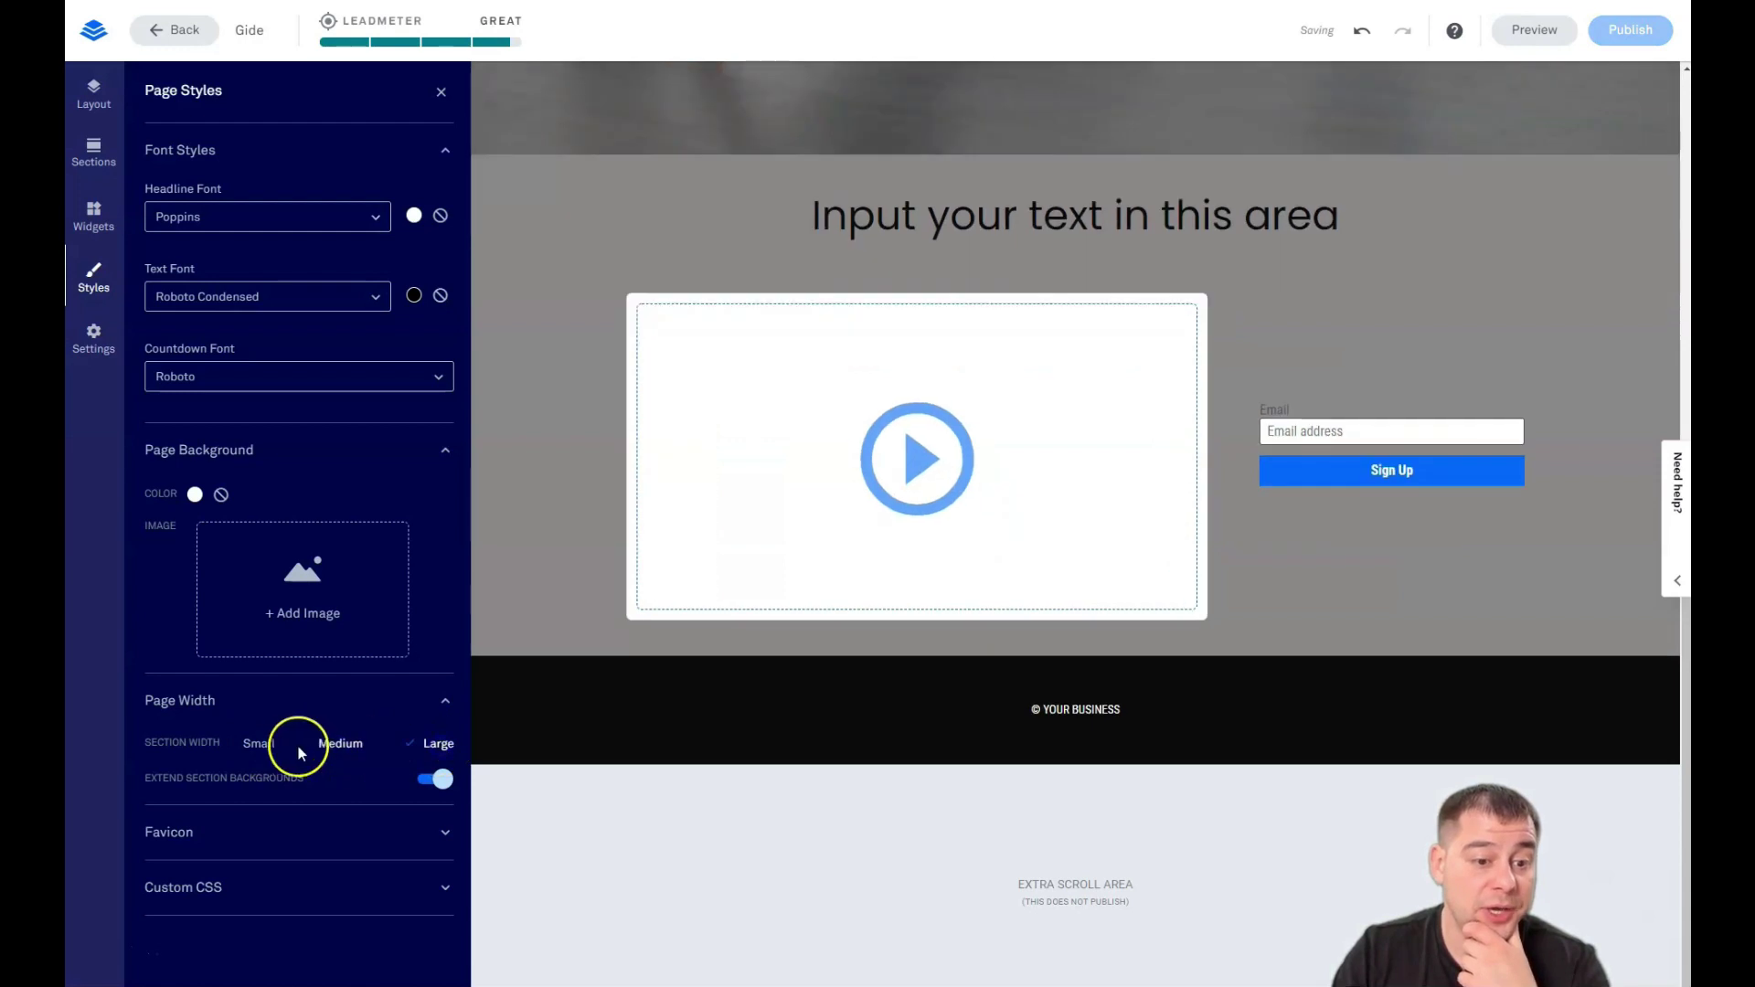
click(275, 744)
click(438, 743)
click(442, 702)
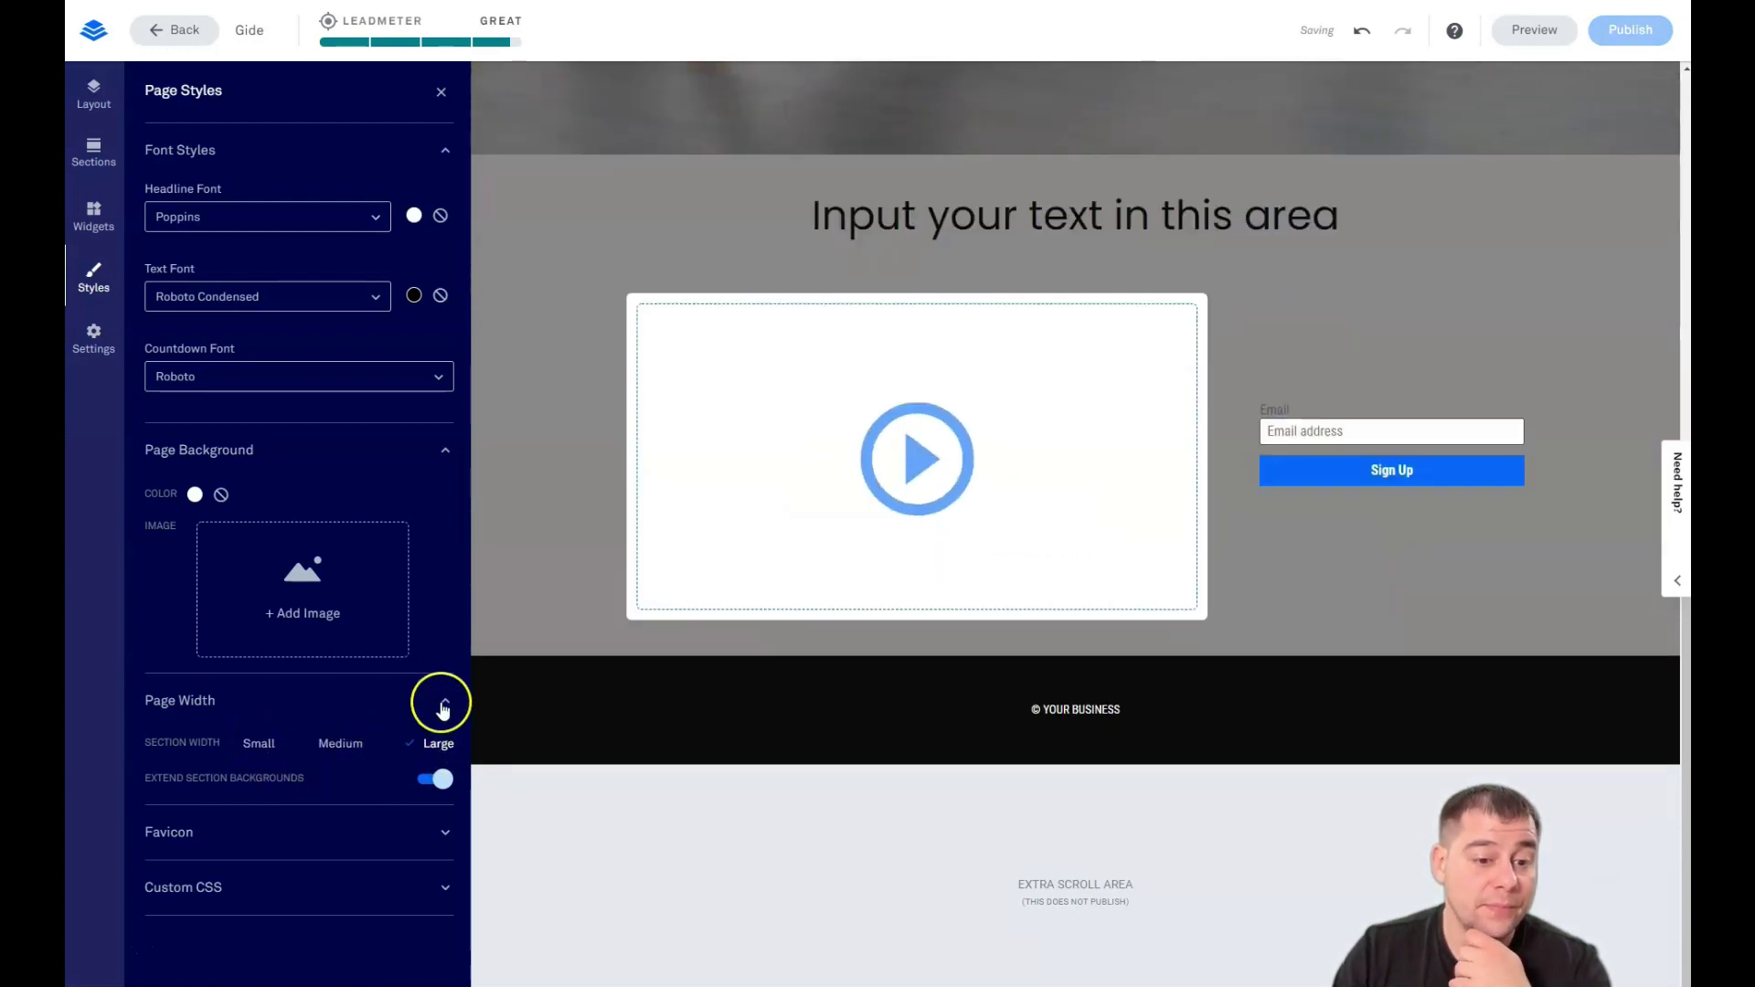
click(440, 88)
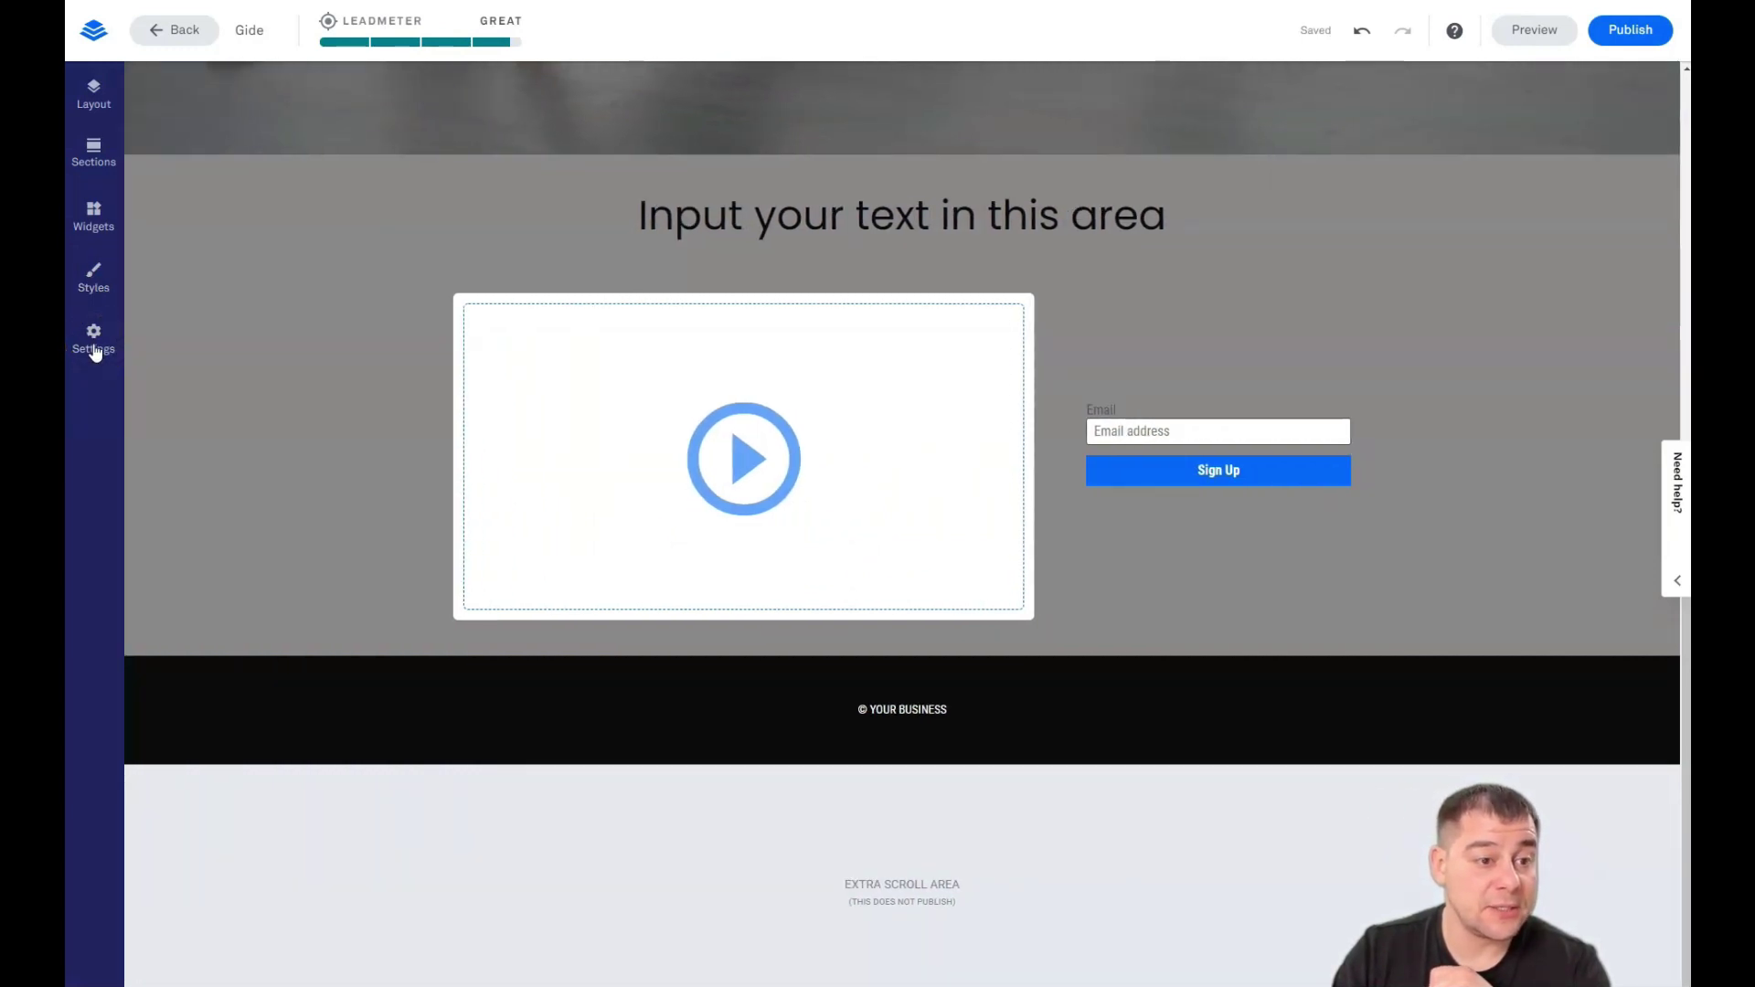
- Open the click event settings of the "Get The Free Plan" button and review its link options
mouse_move(1233, 395)
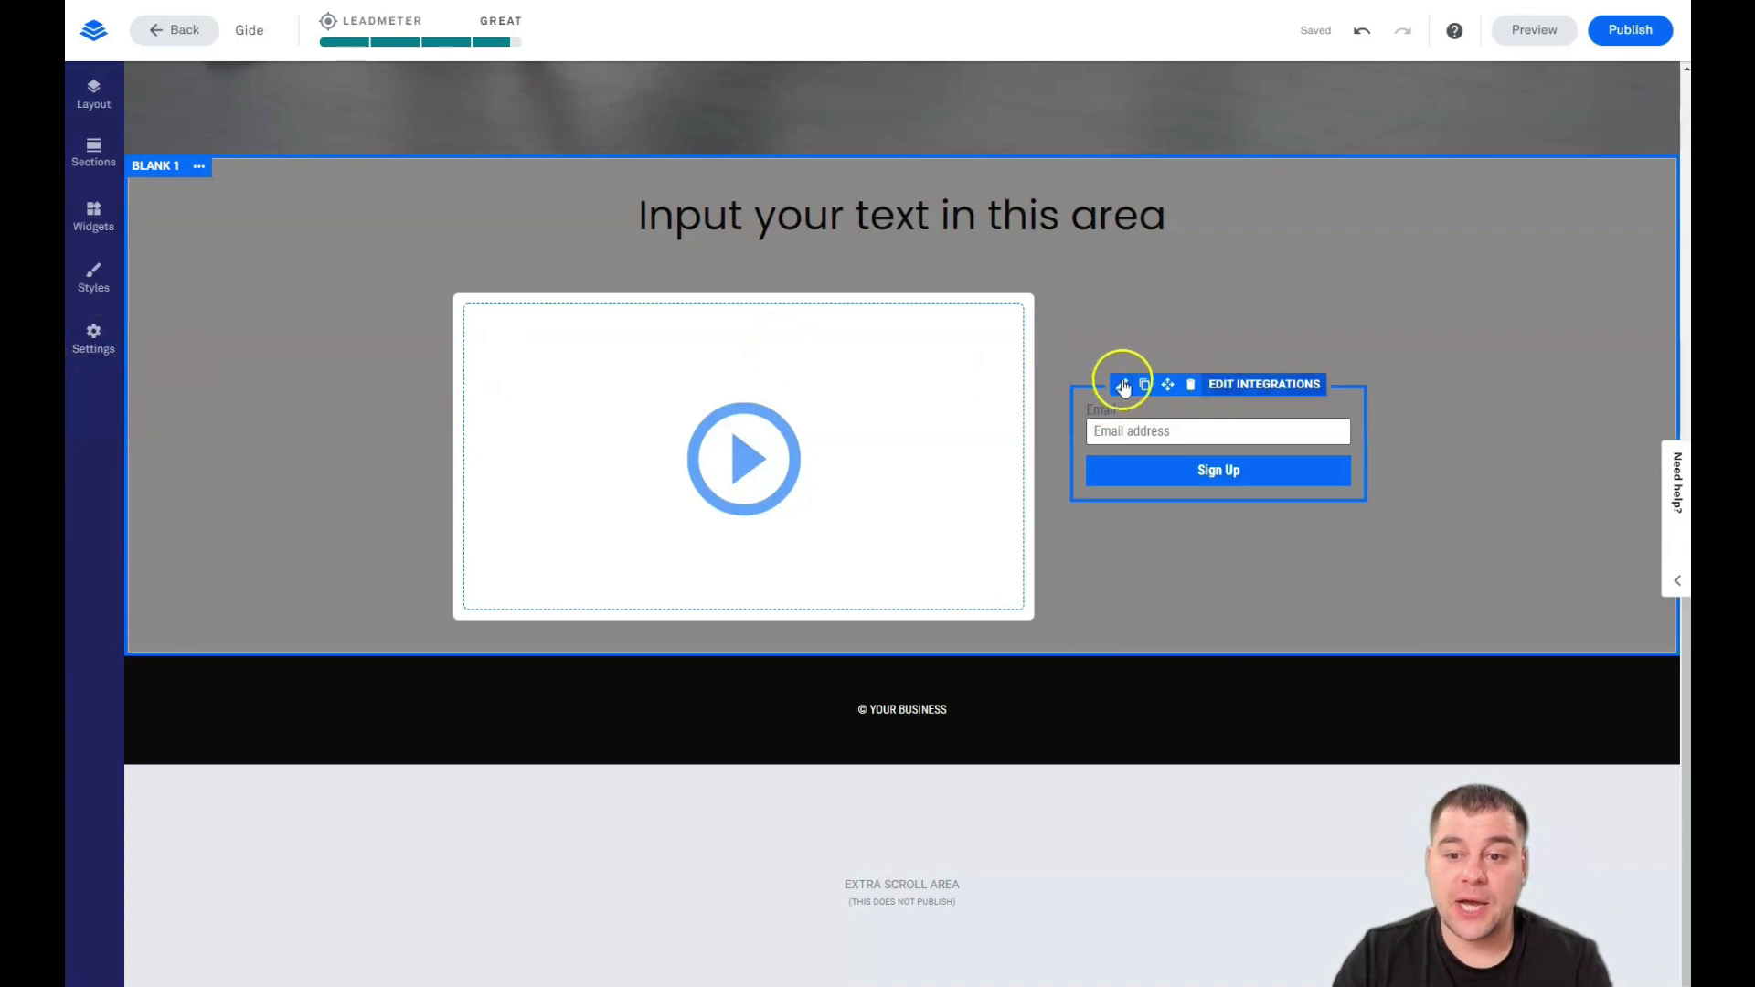
scroll(1207, 417, up, 5)
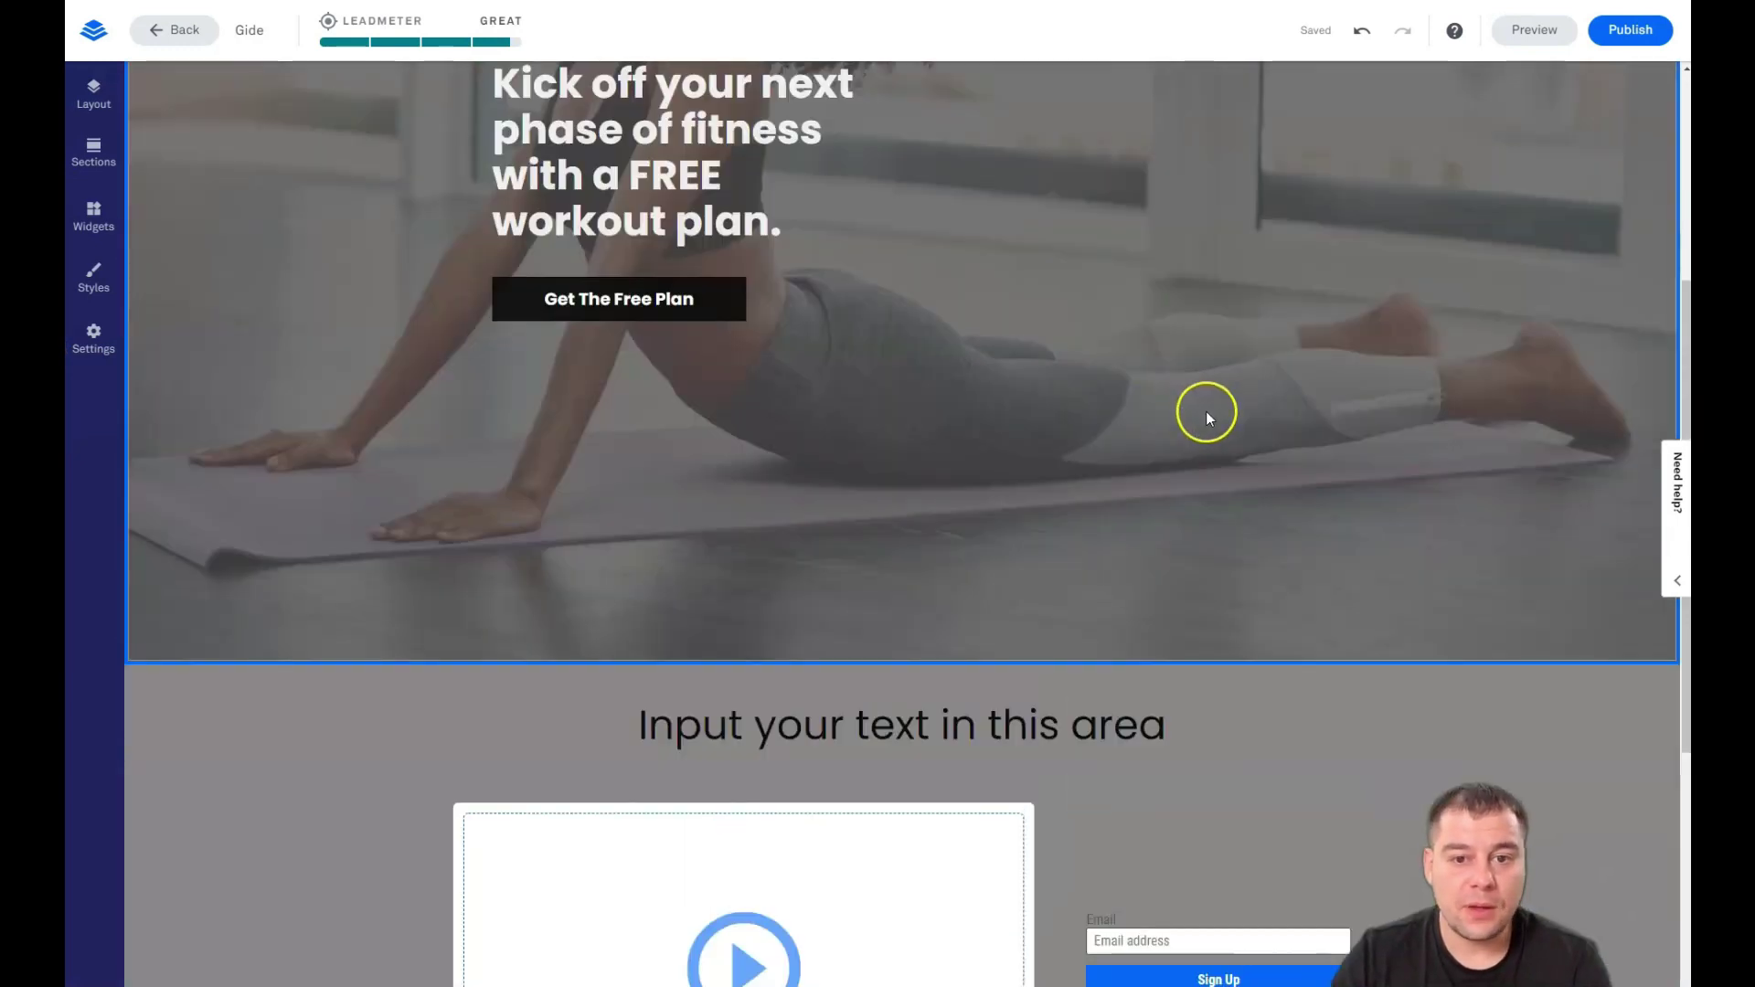
scroll(1205, 411, up, 4)
mouse_move(645, 629)
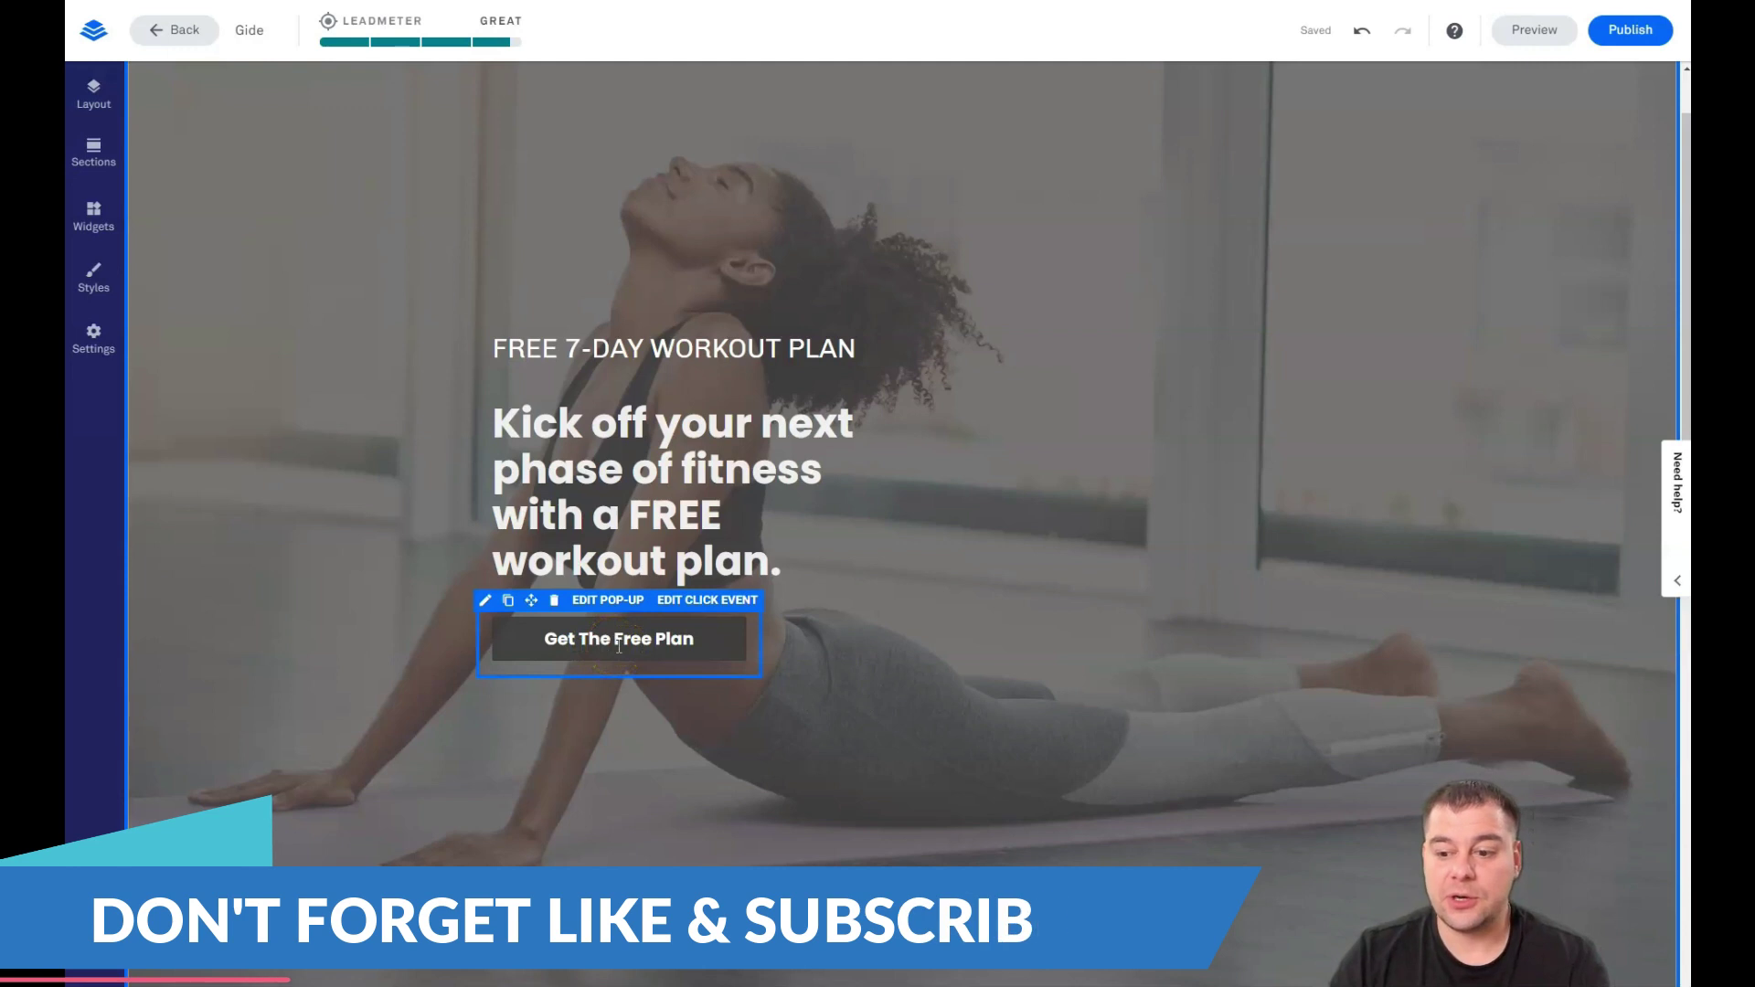
click(633, 635)
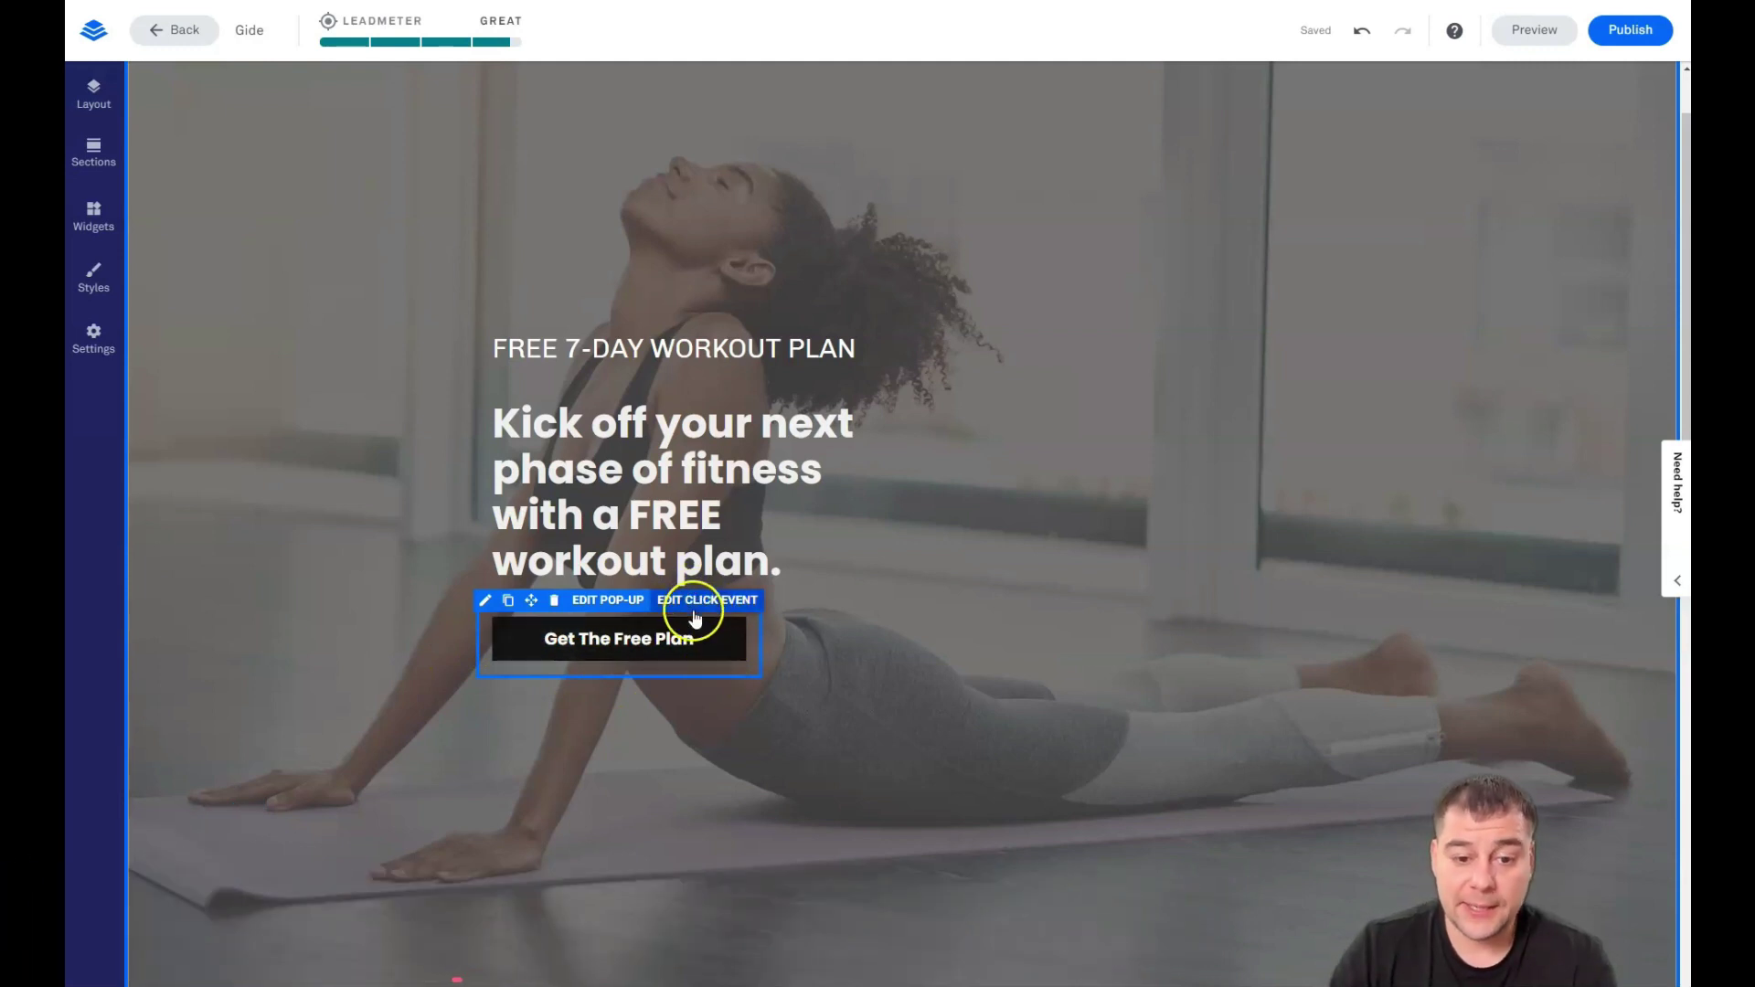
click(691, 601)
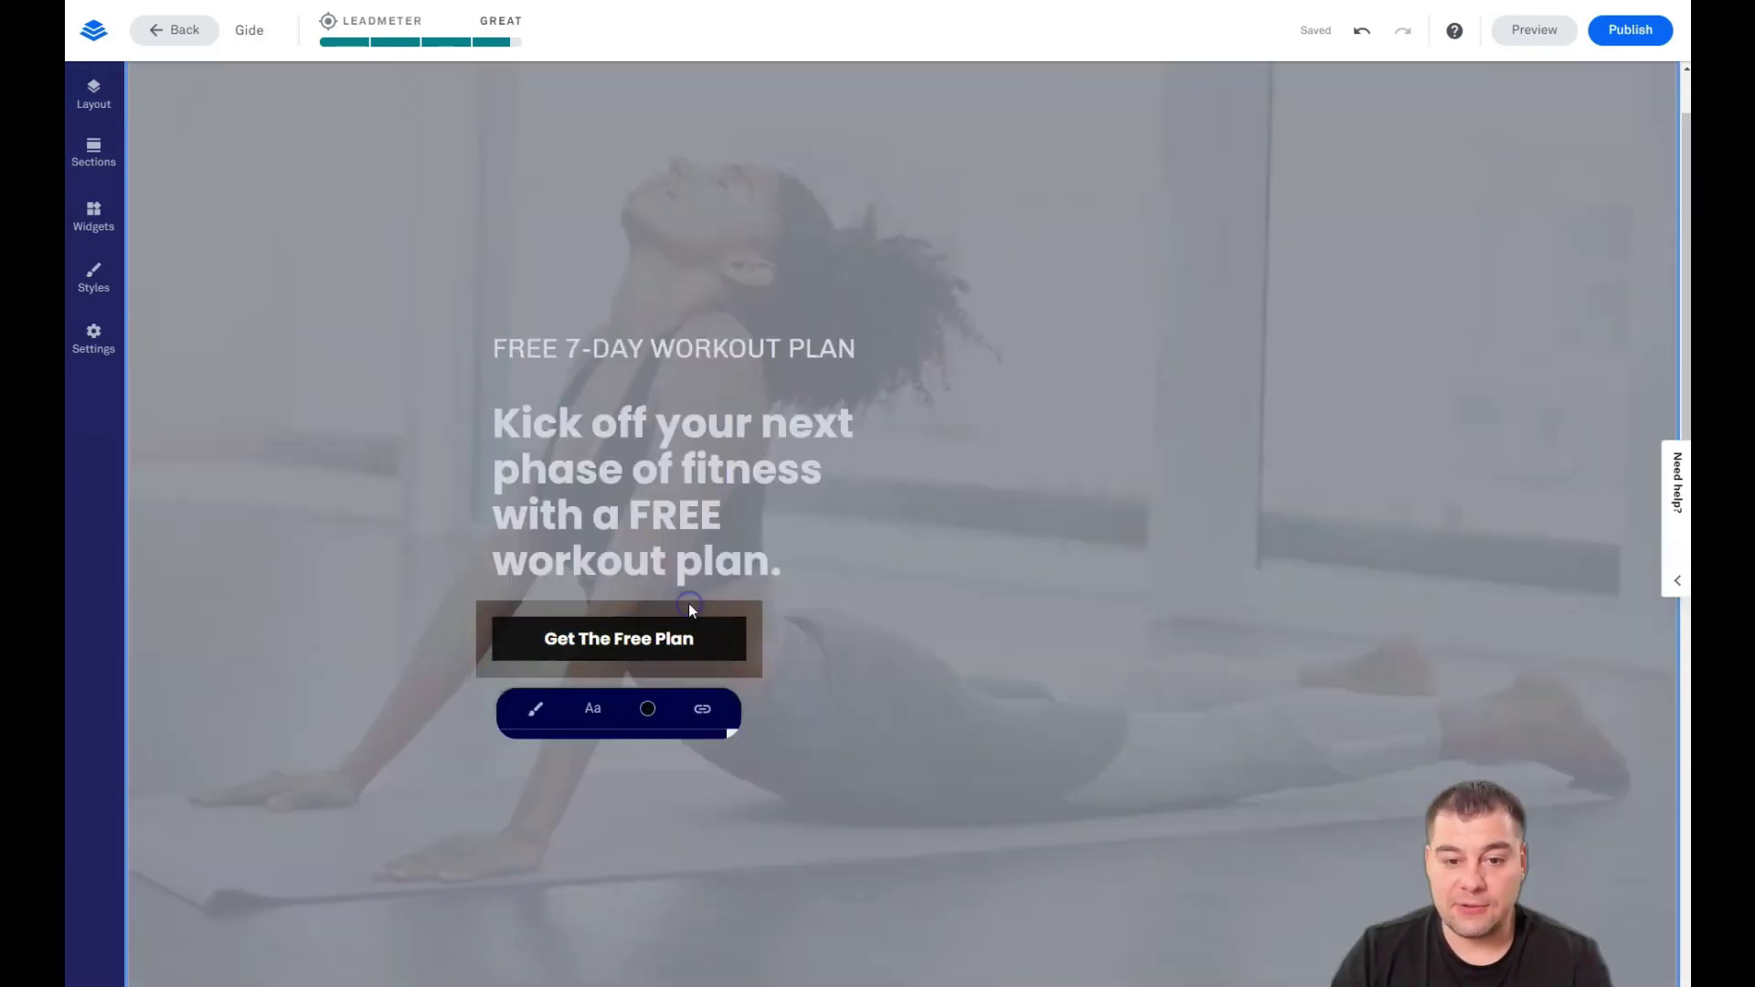
scroll(667, 677, down, 4)
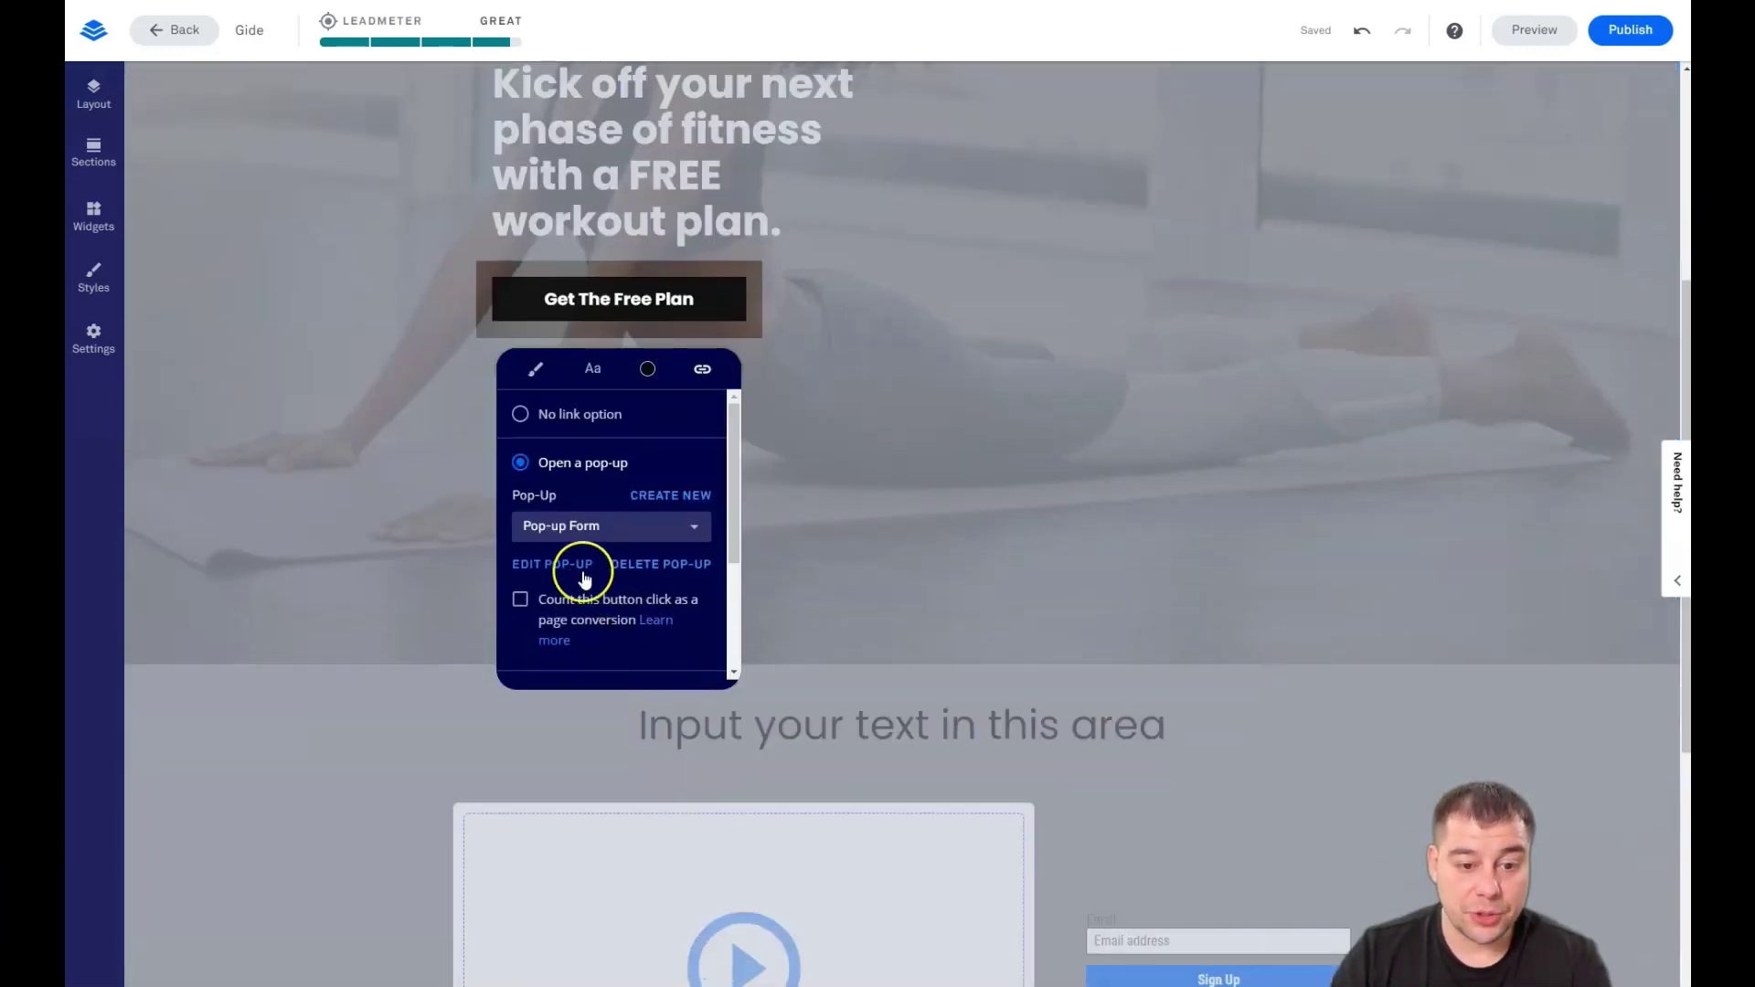
scroll(590, 558, down, 3)
scroll(600, 535, up, 3)
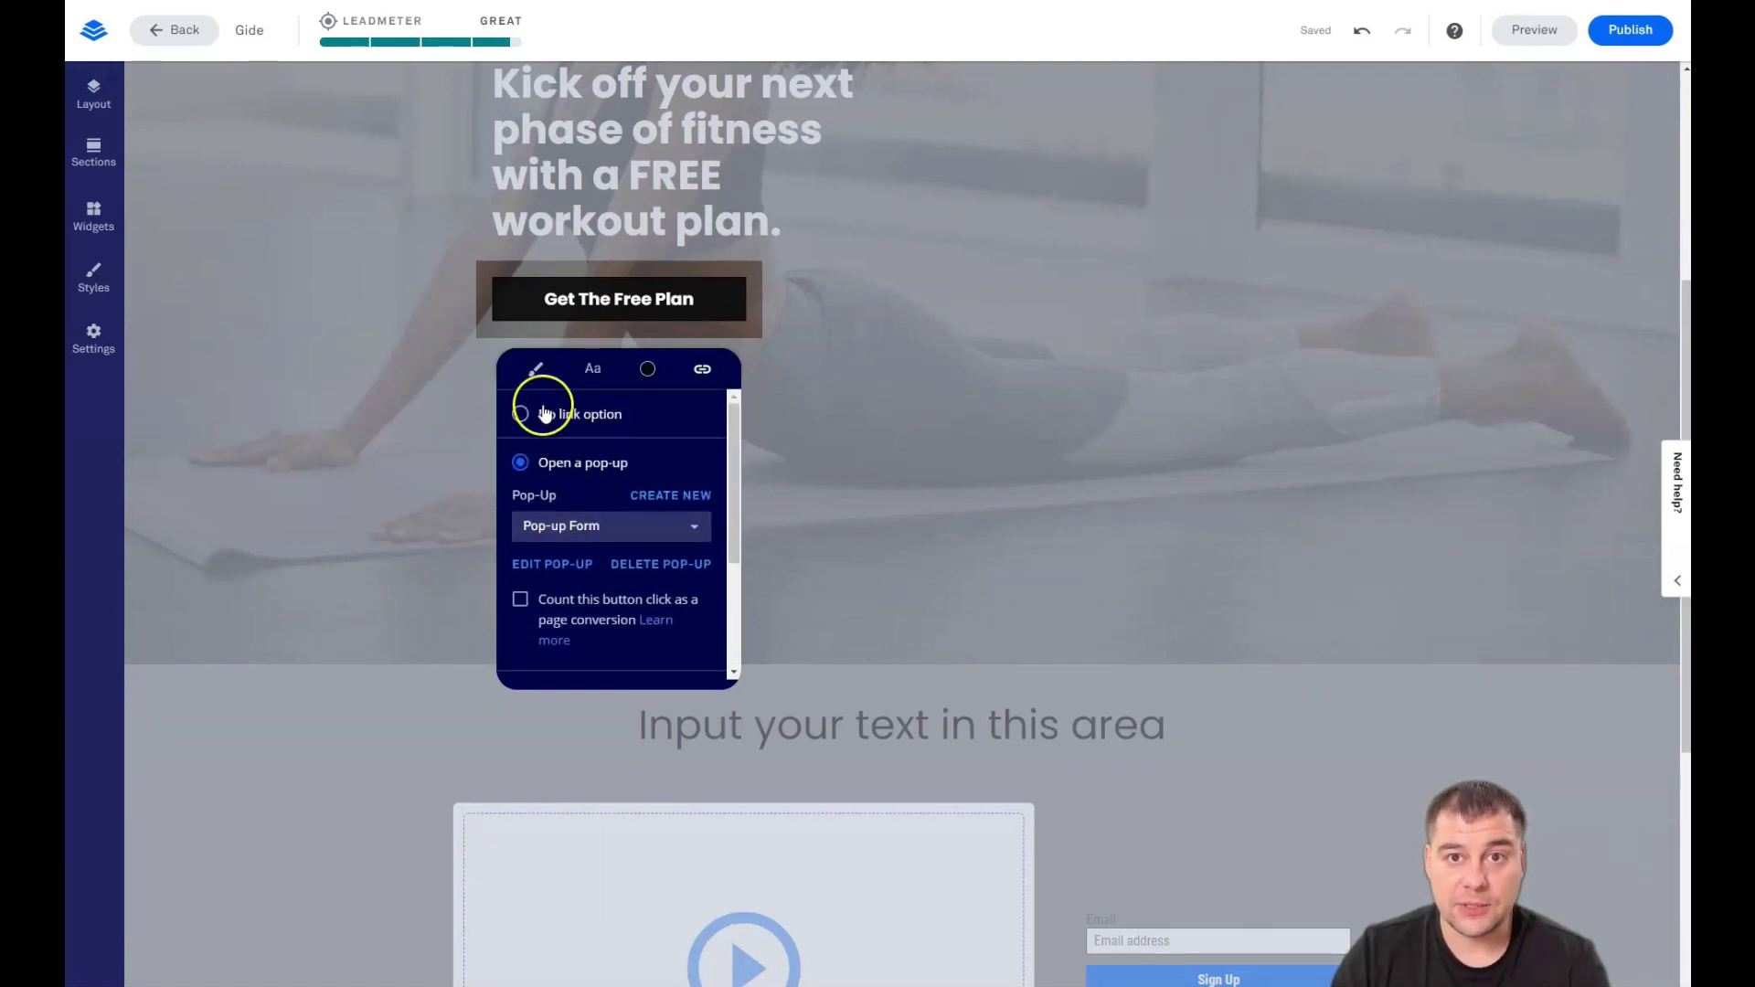
scroll(611, 453, down, 2)
scroll(610, 452, down, 1)
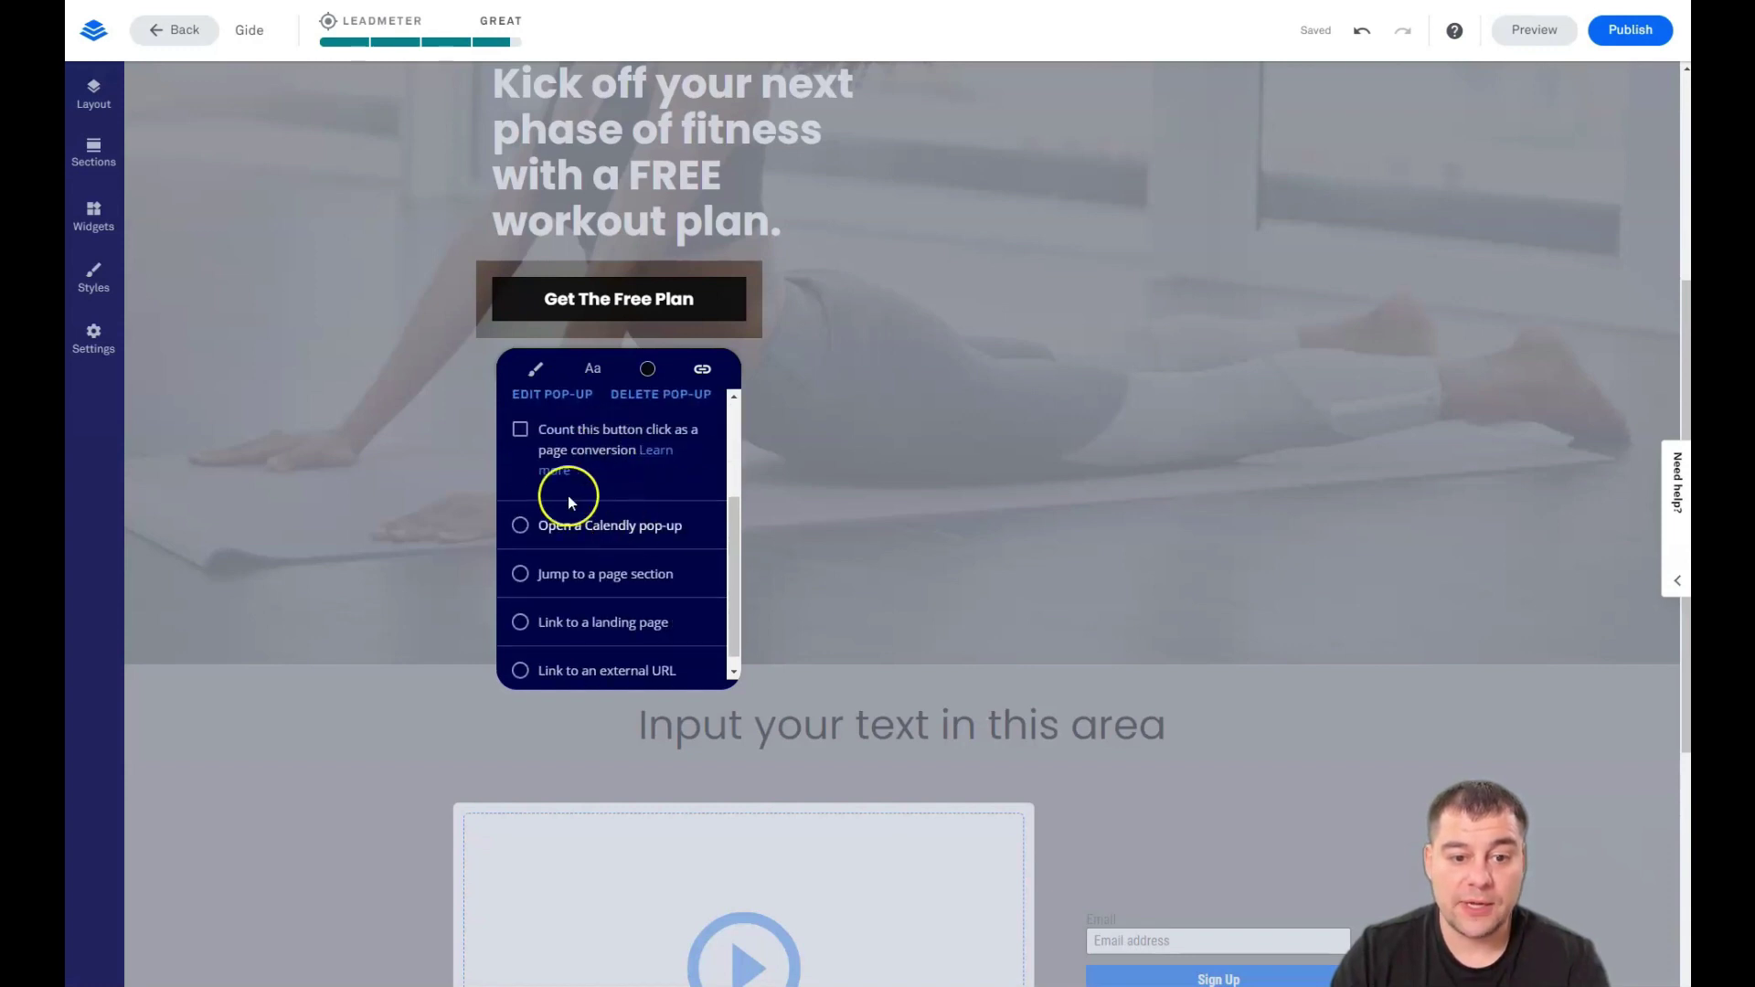
scroll(607, 585, down, 1)
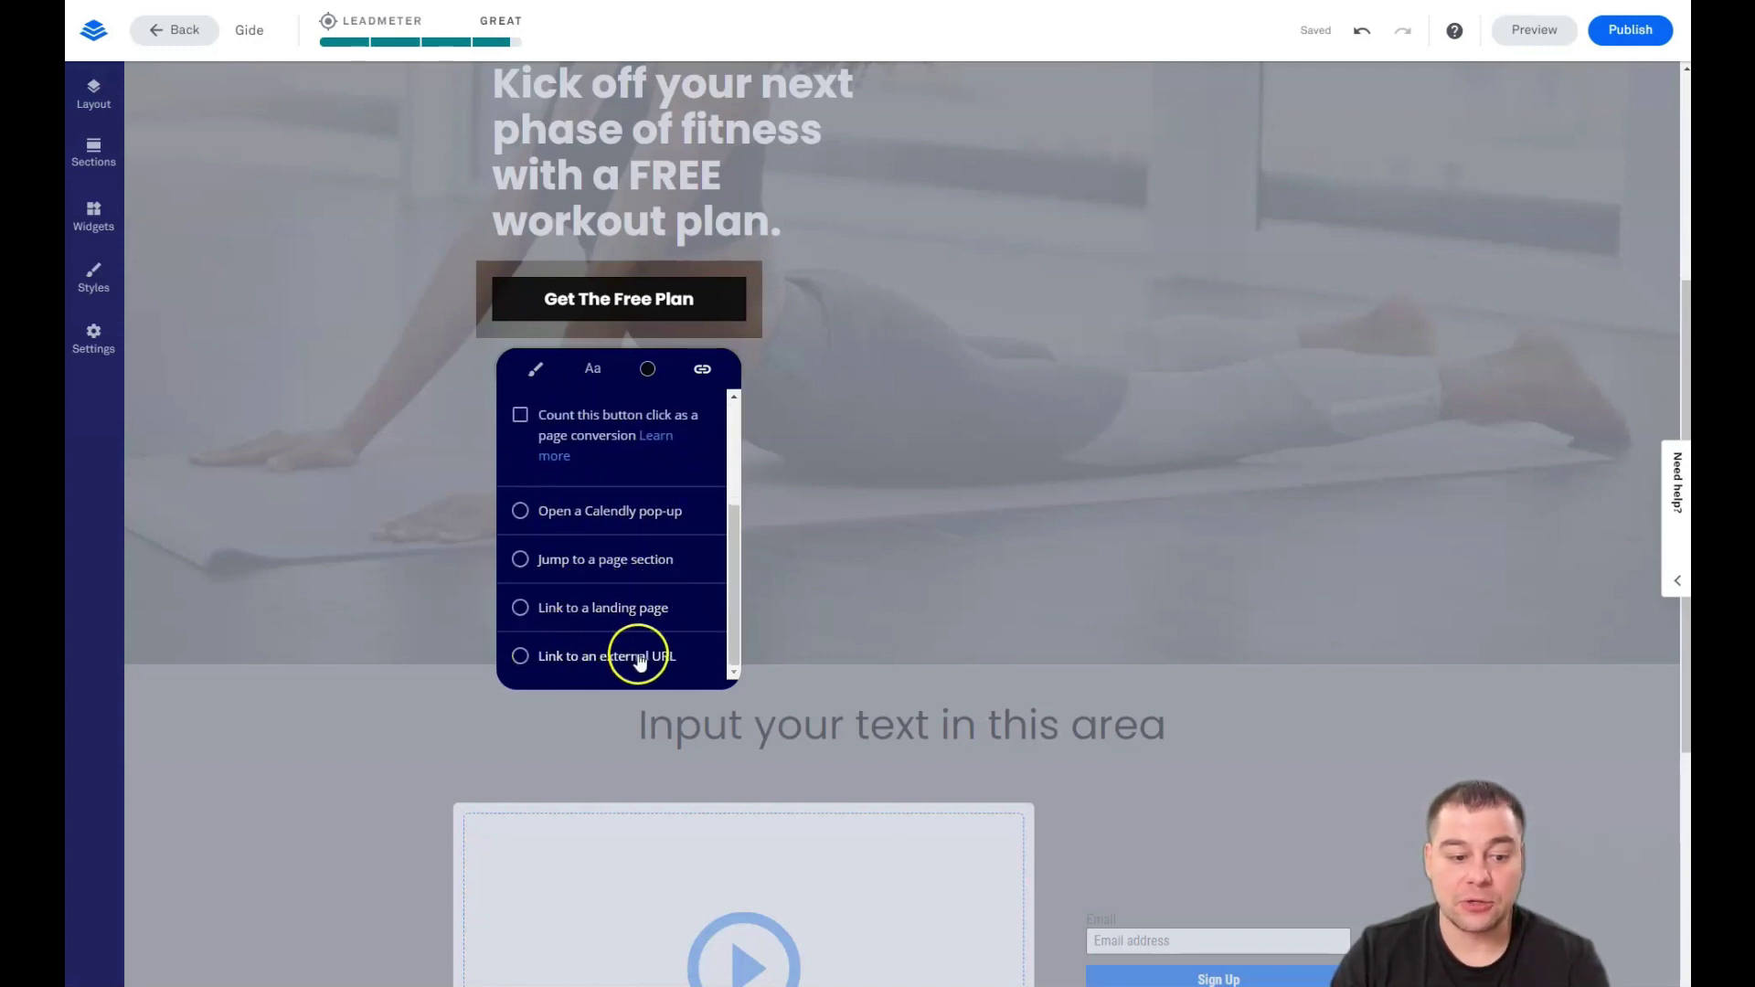
scroll(638, 549, up, 3)
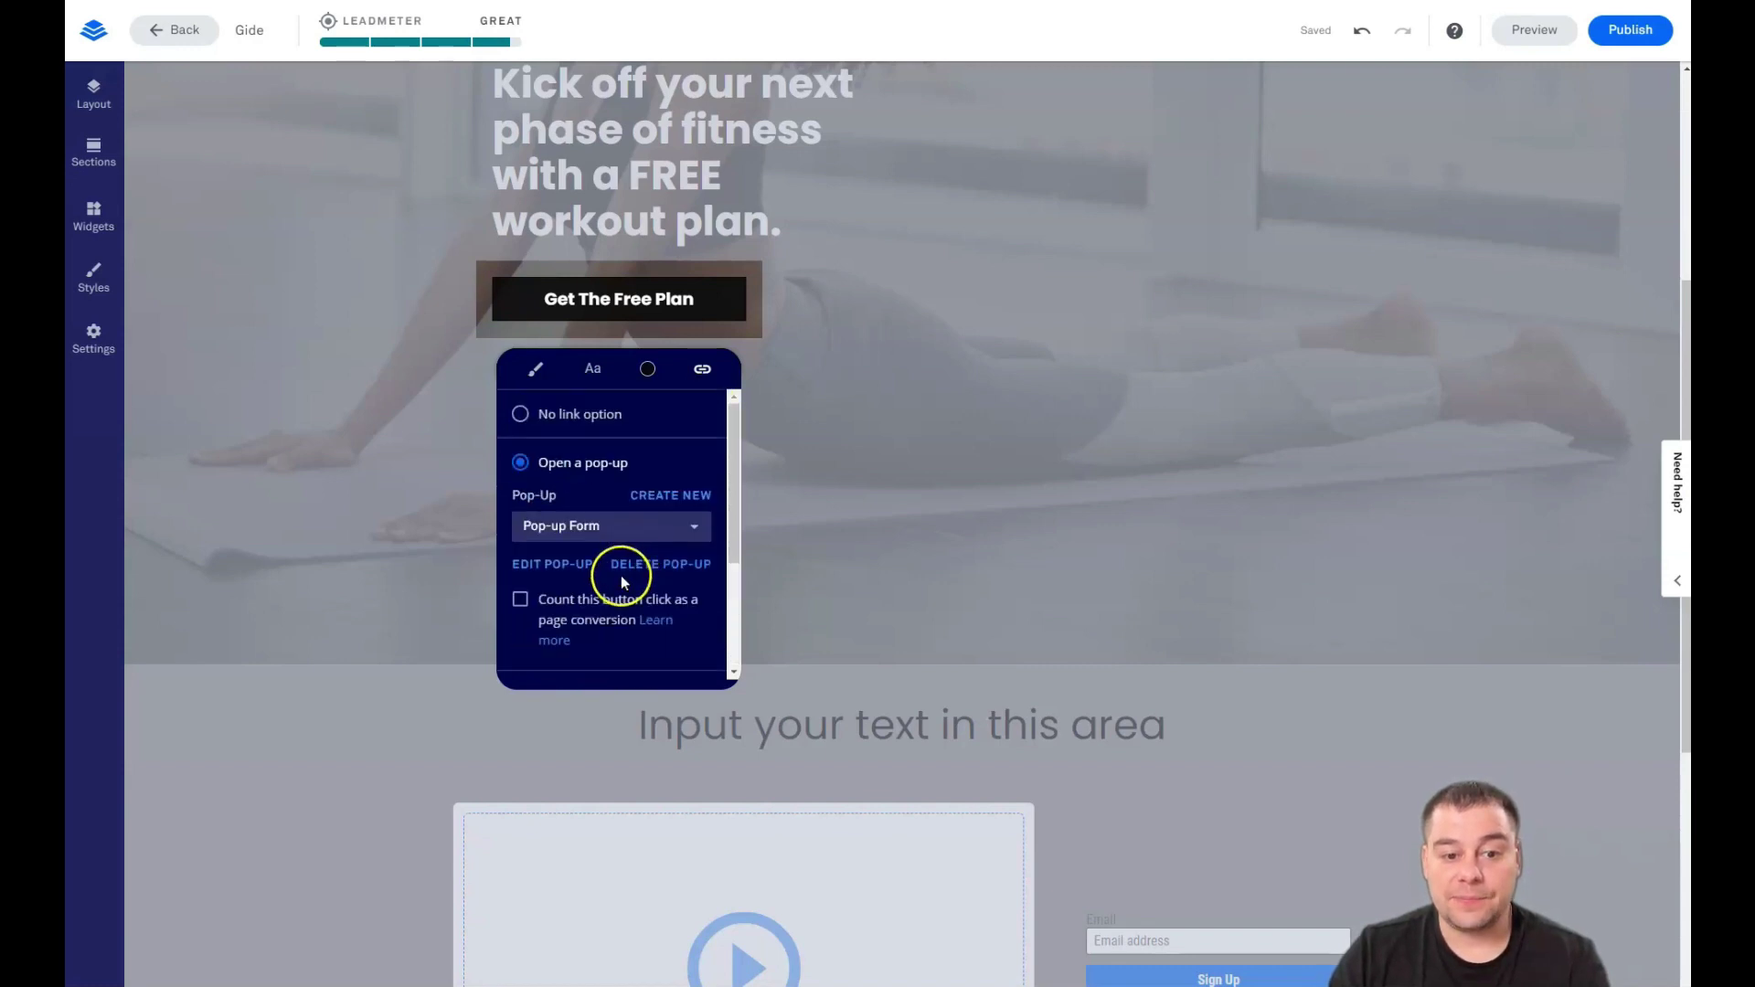
- Open the button's Pop-up Form for editing and check the menu options of its Body section
click(551, 563)
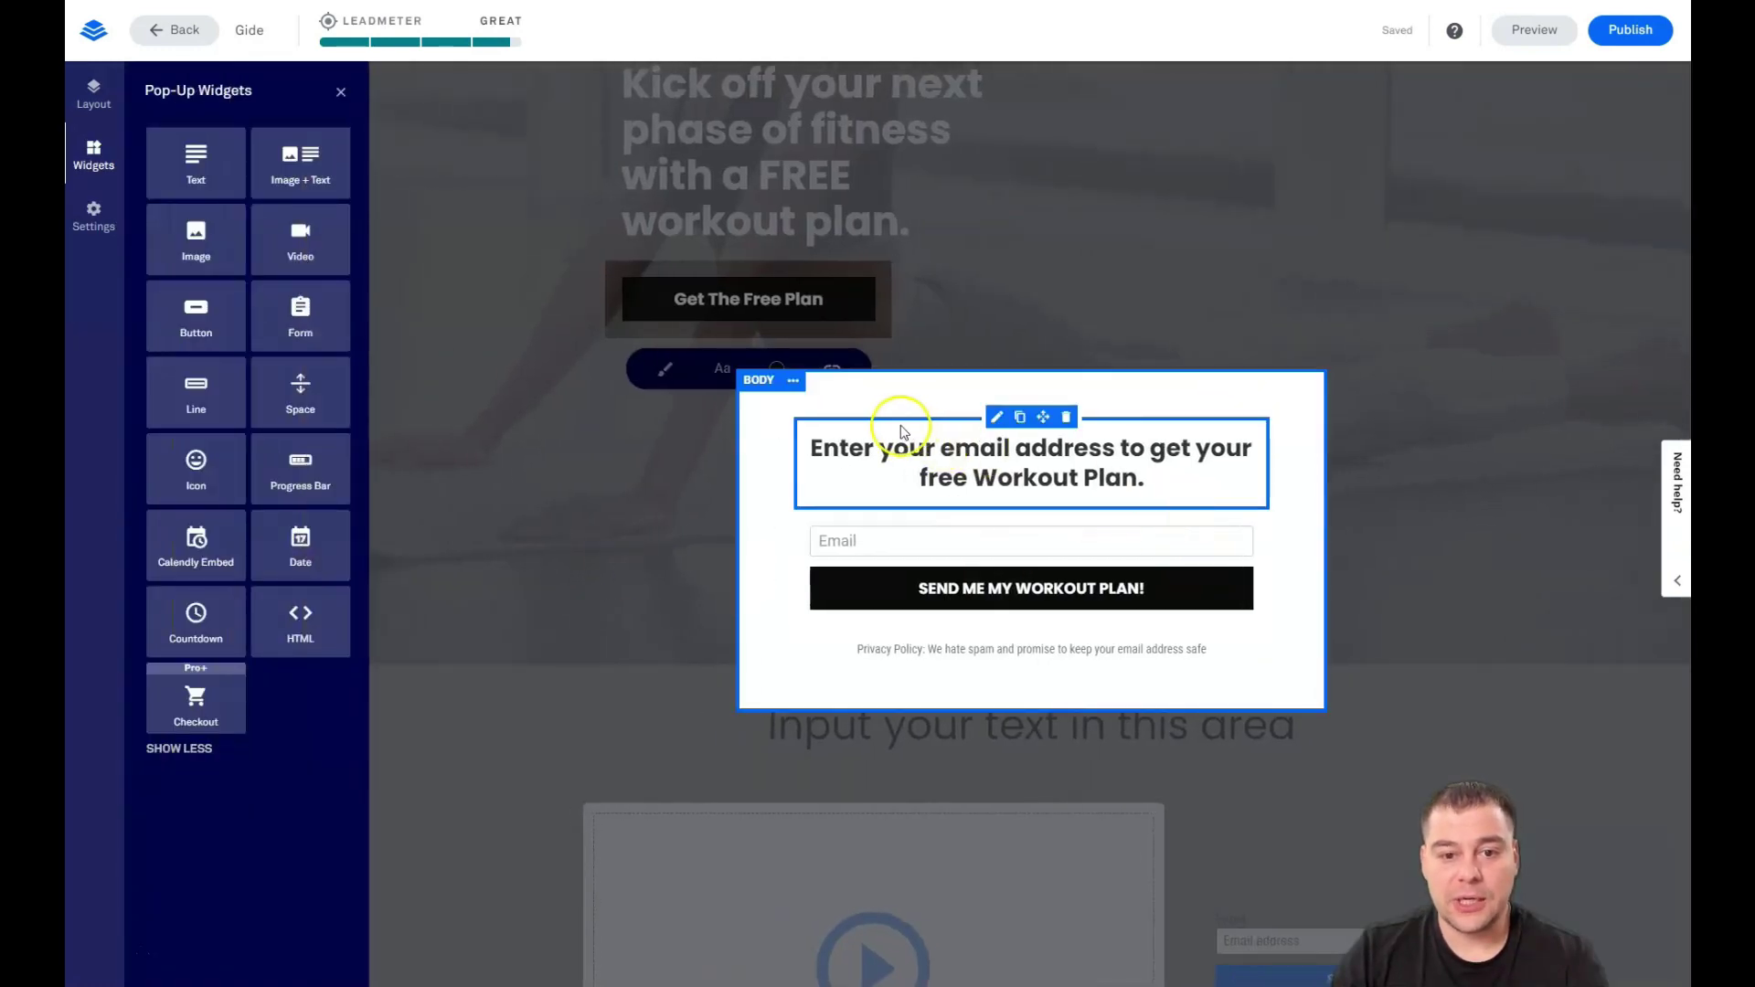
click(793, 380)
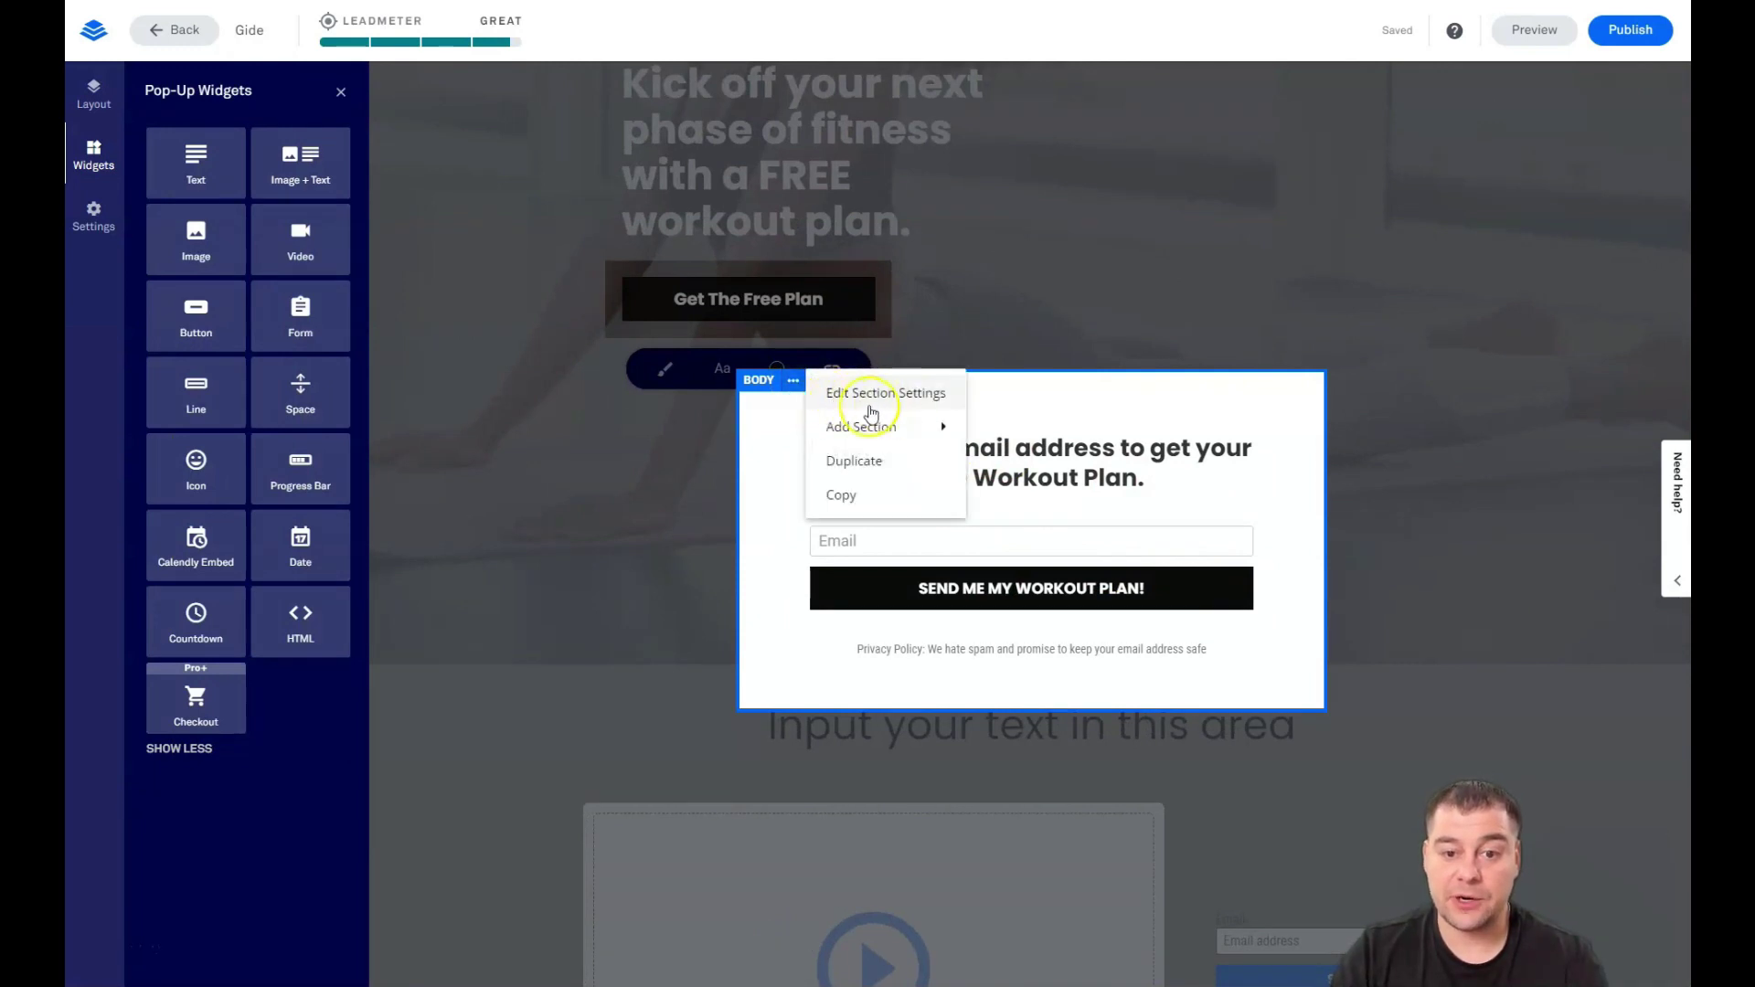
click(771, 446)
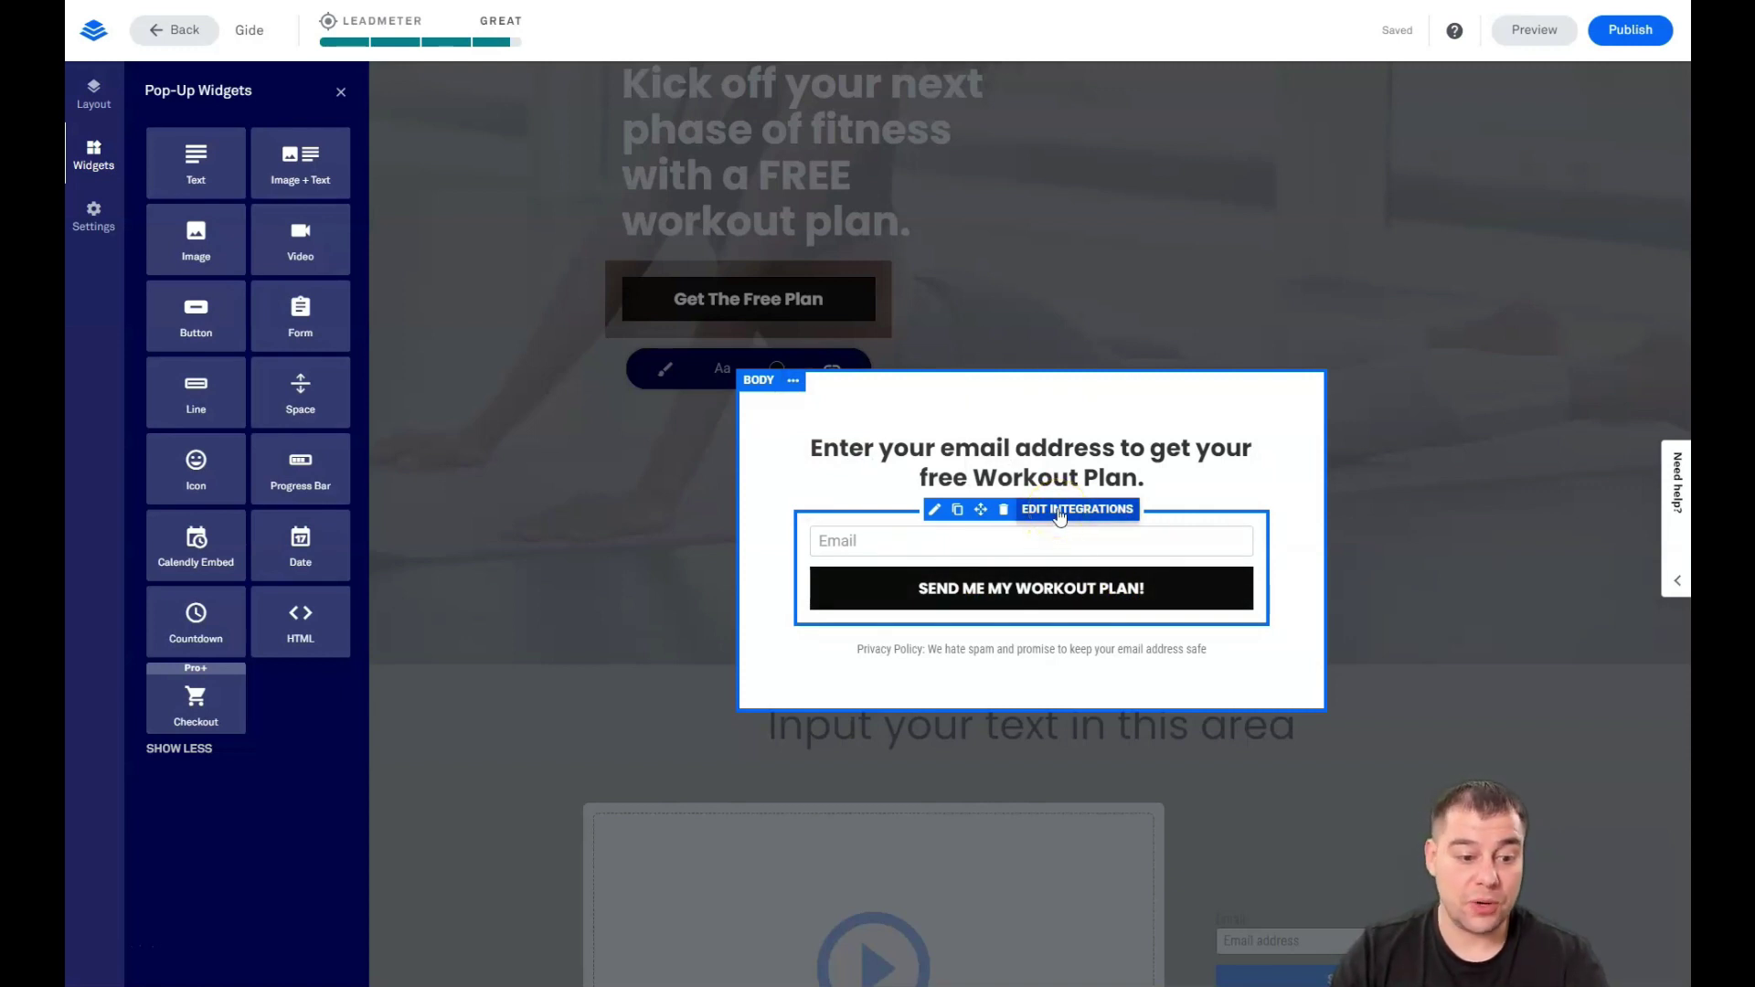
- Open the pop-up form's integrations, browse the native and Zapier-powered services available to add, and return to the form settings
click(1060, 512)
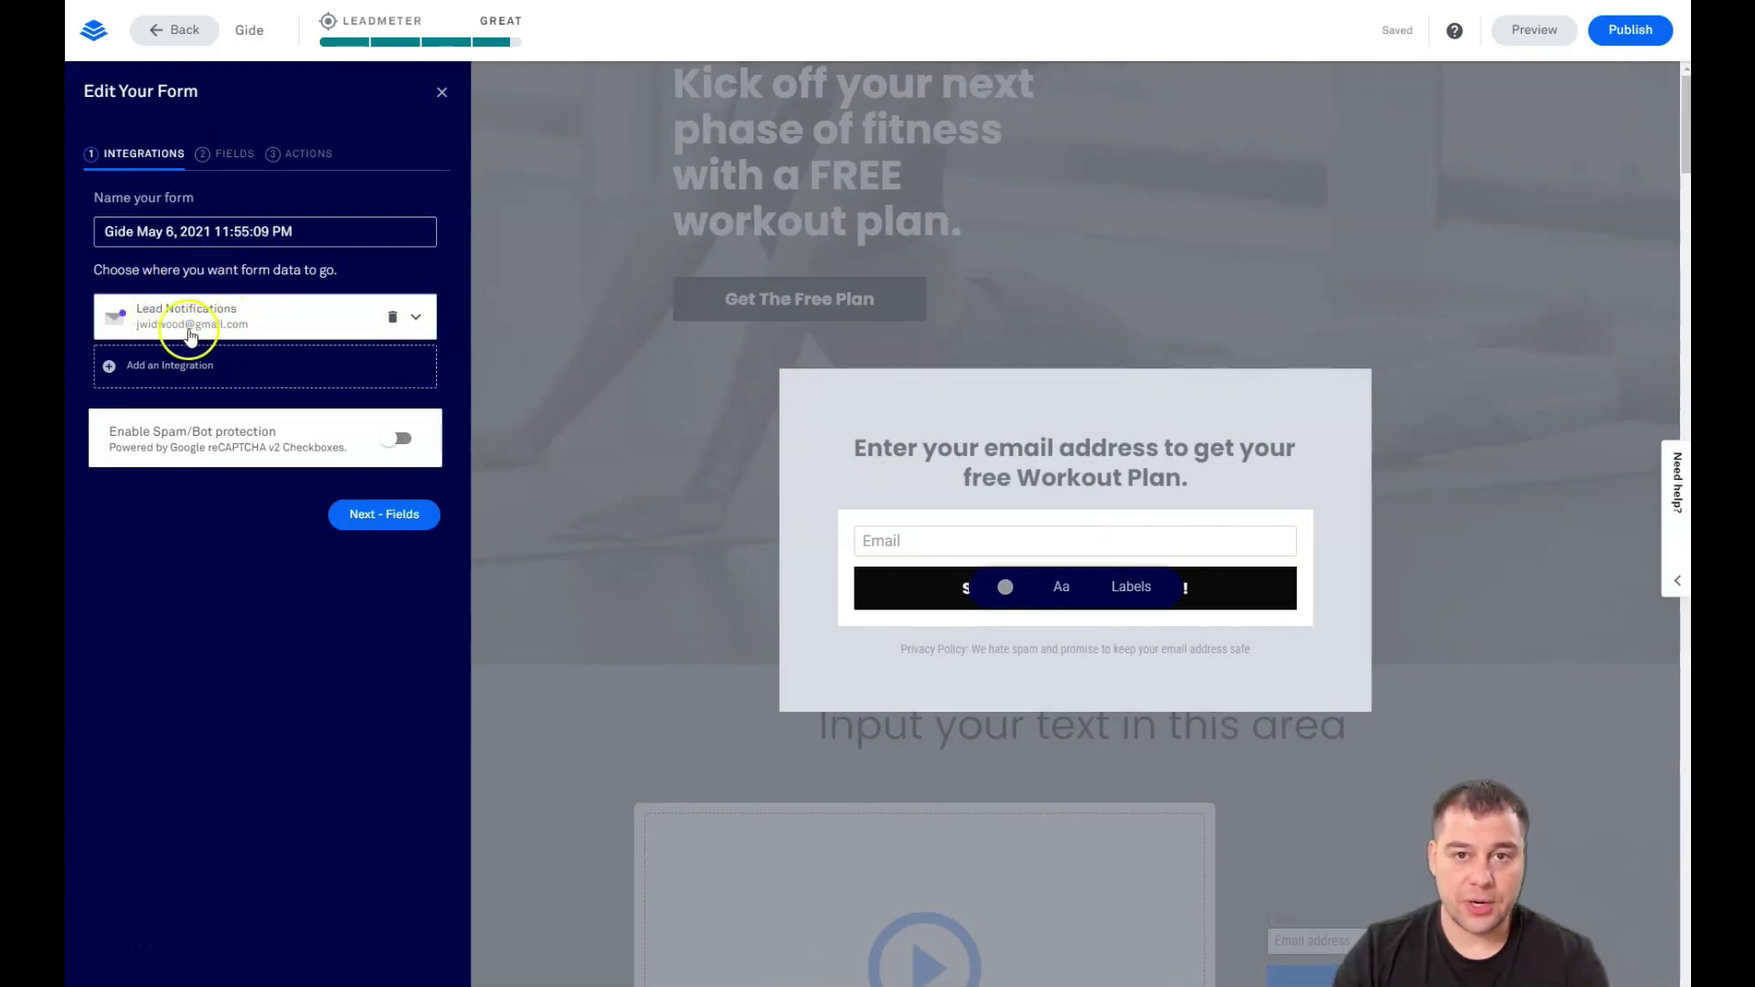
click(148, 373)
click(159, 518)
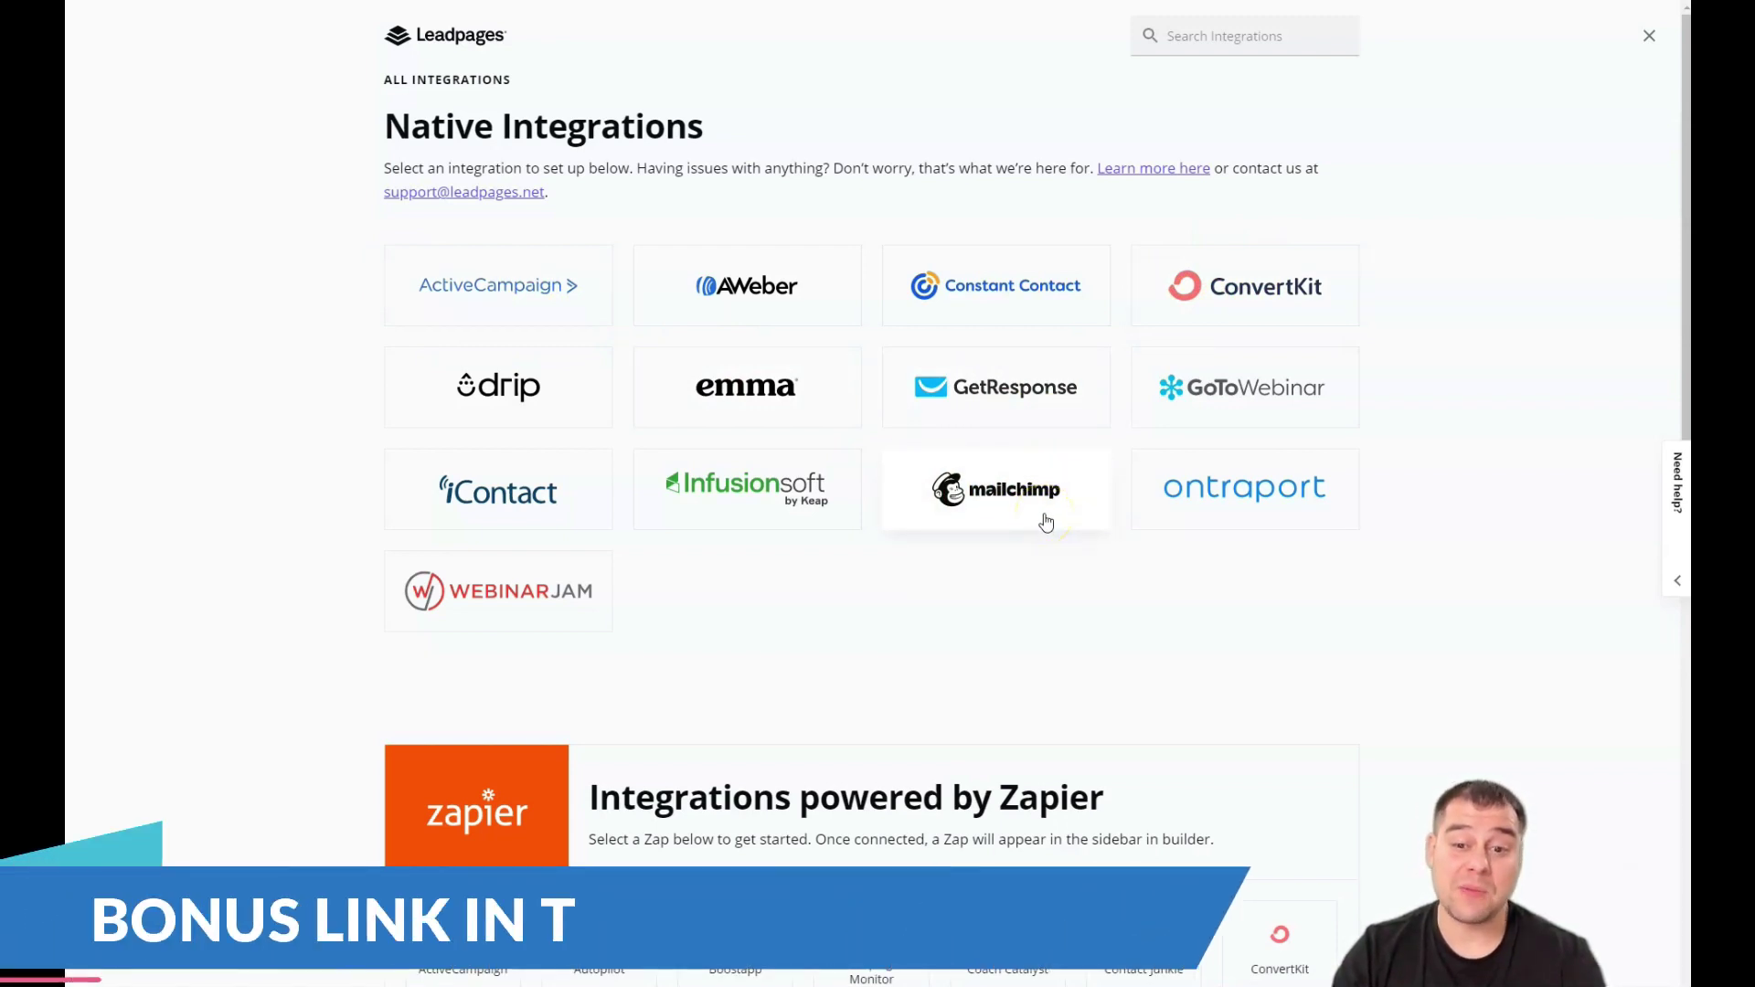
scroll(945, 567, down, 1)
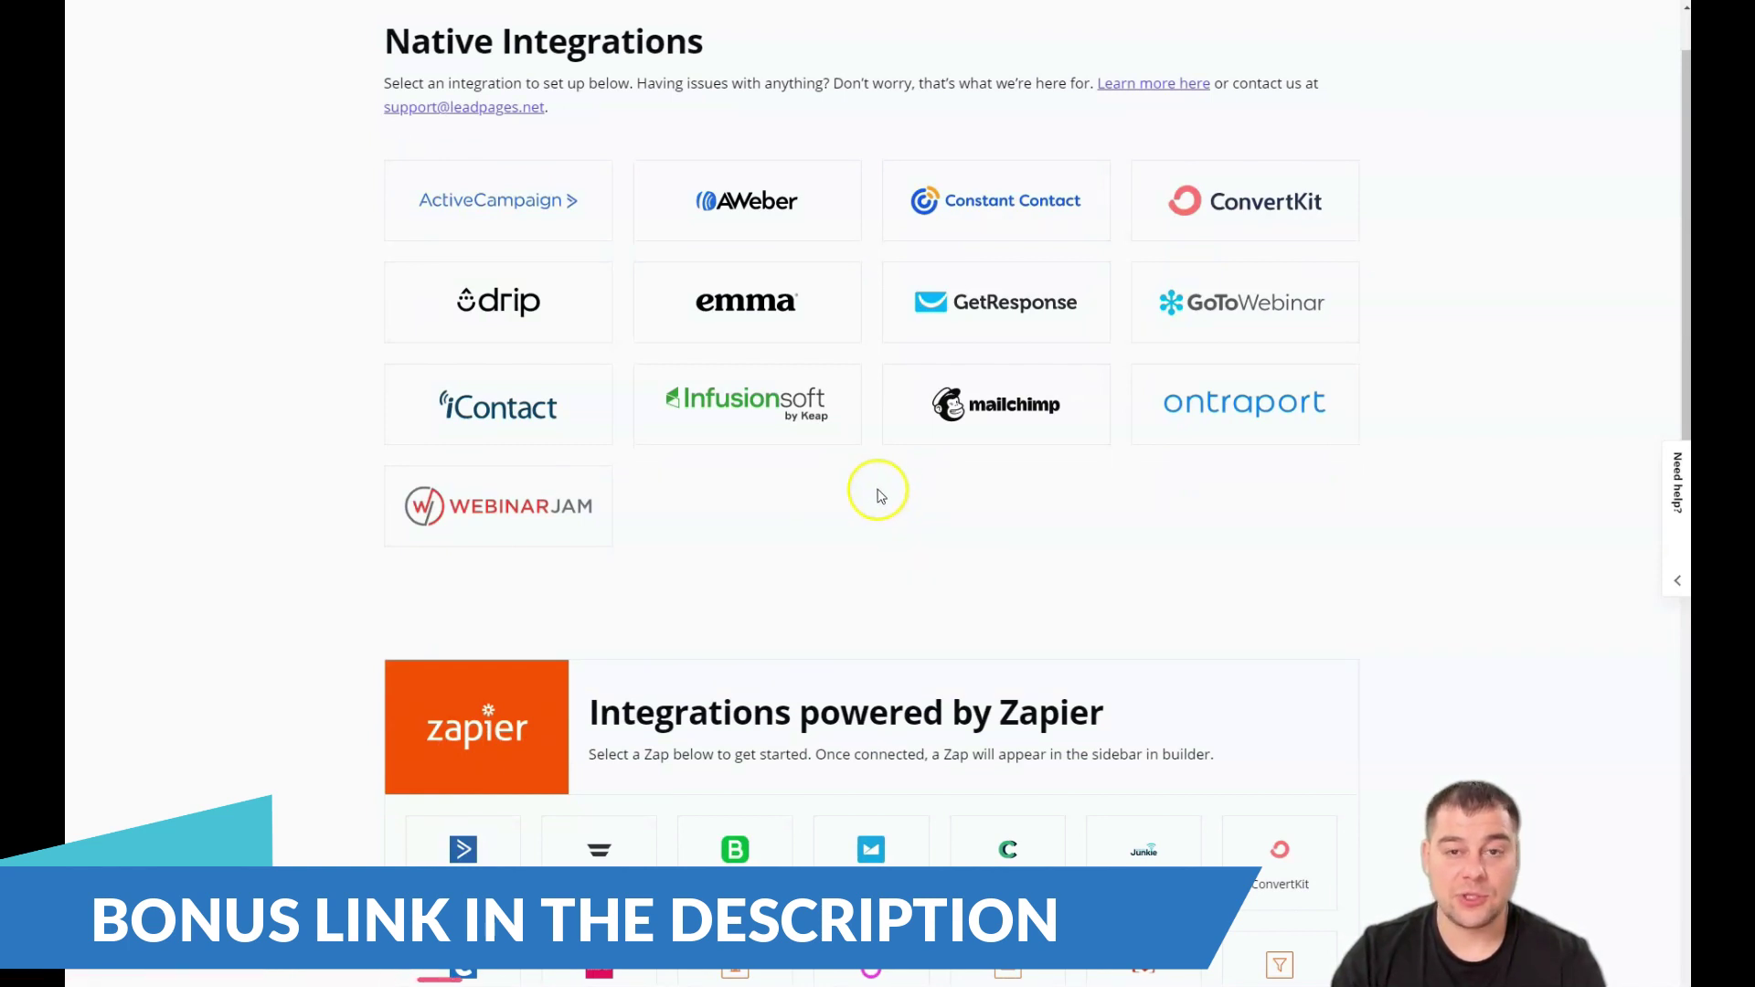
scroll(885, 502, down, 1)
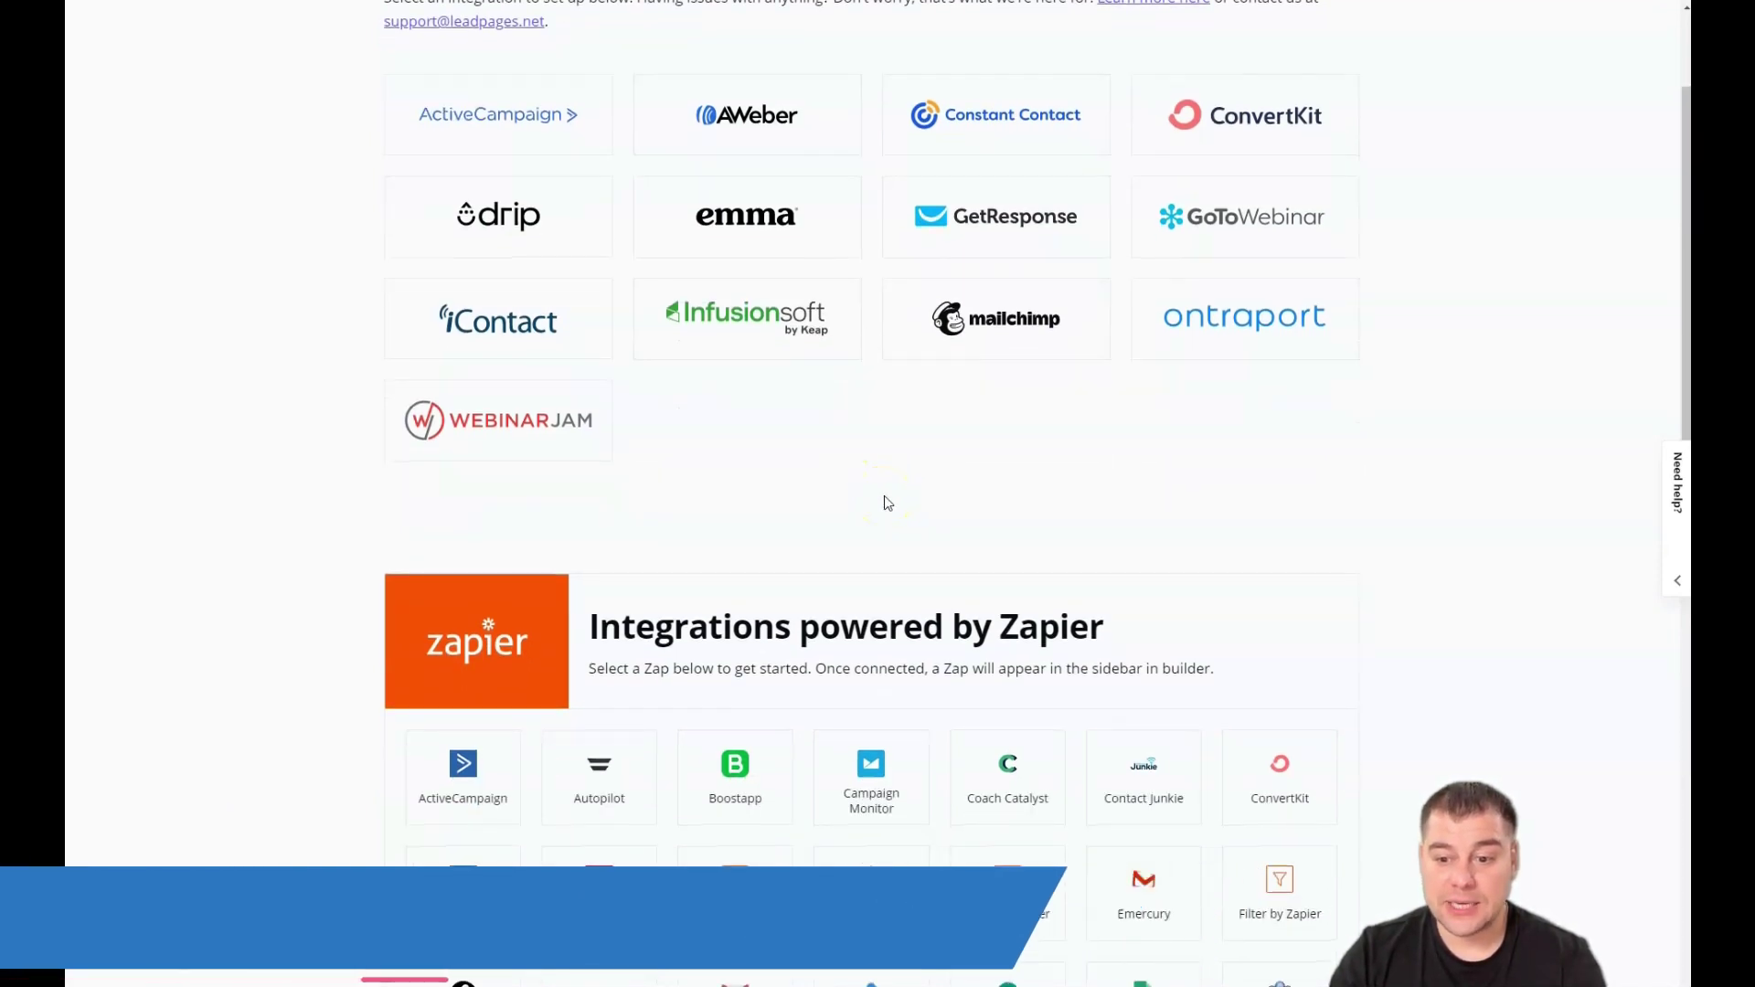
scroll(885, 495, down, 3)
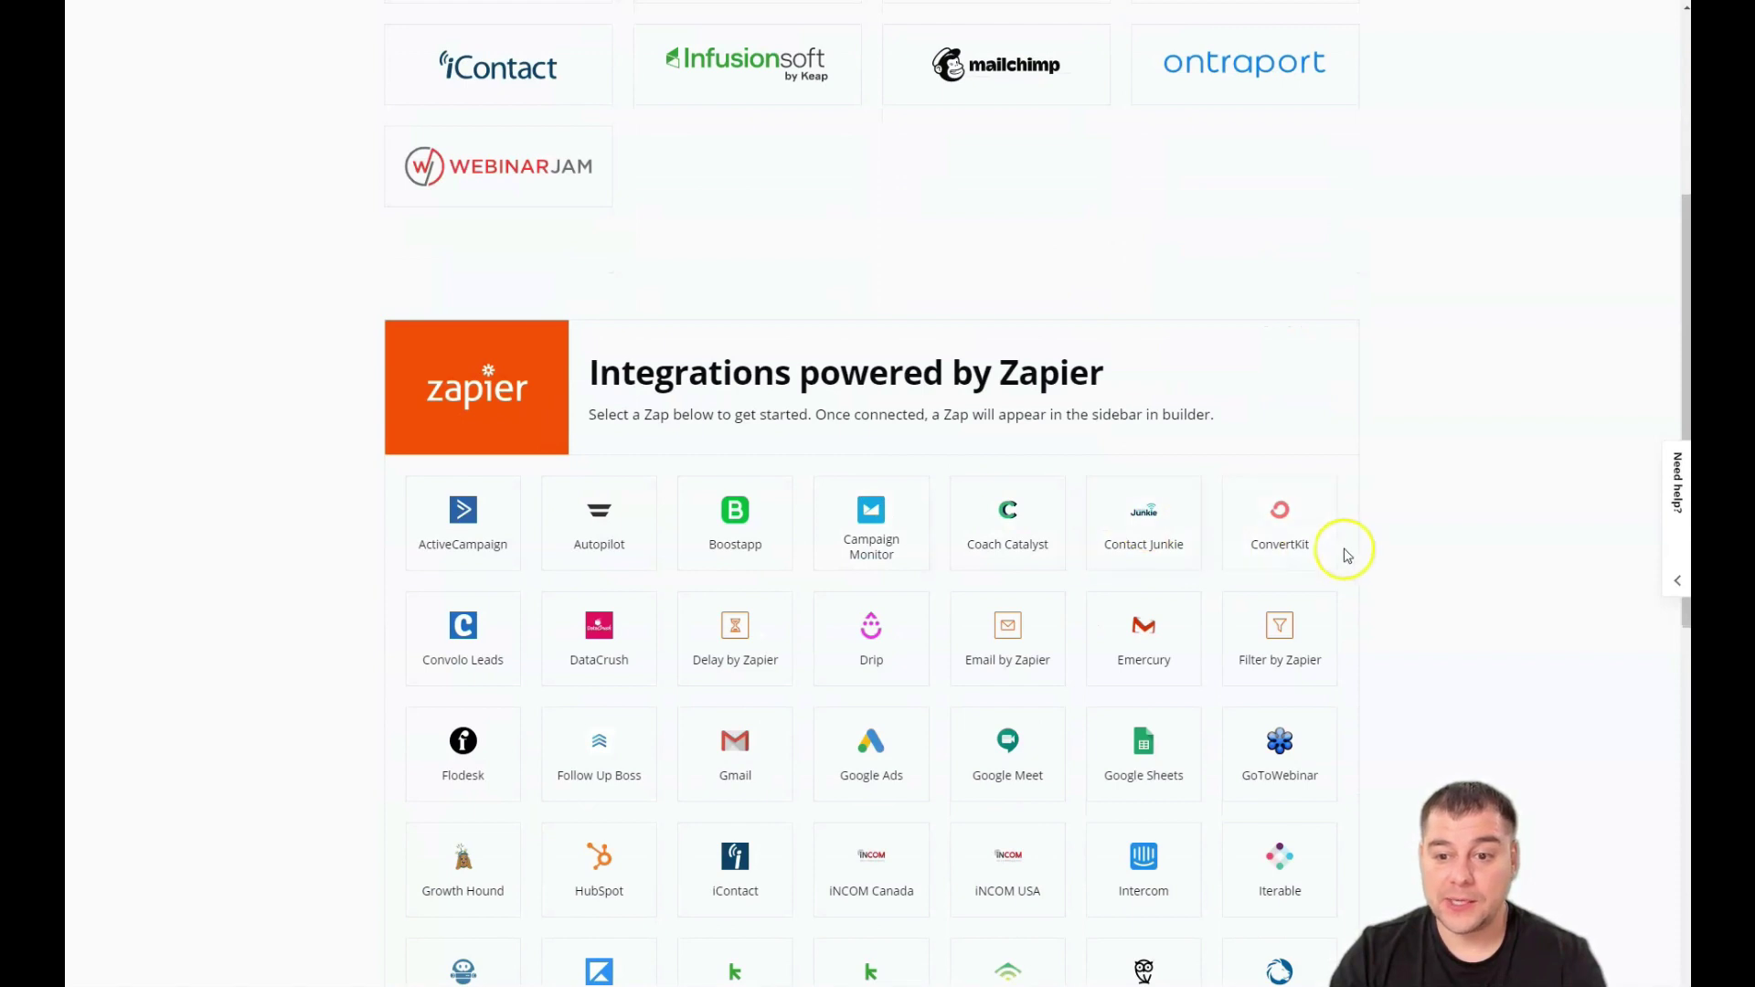
scroll(820, 250, up, 5)
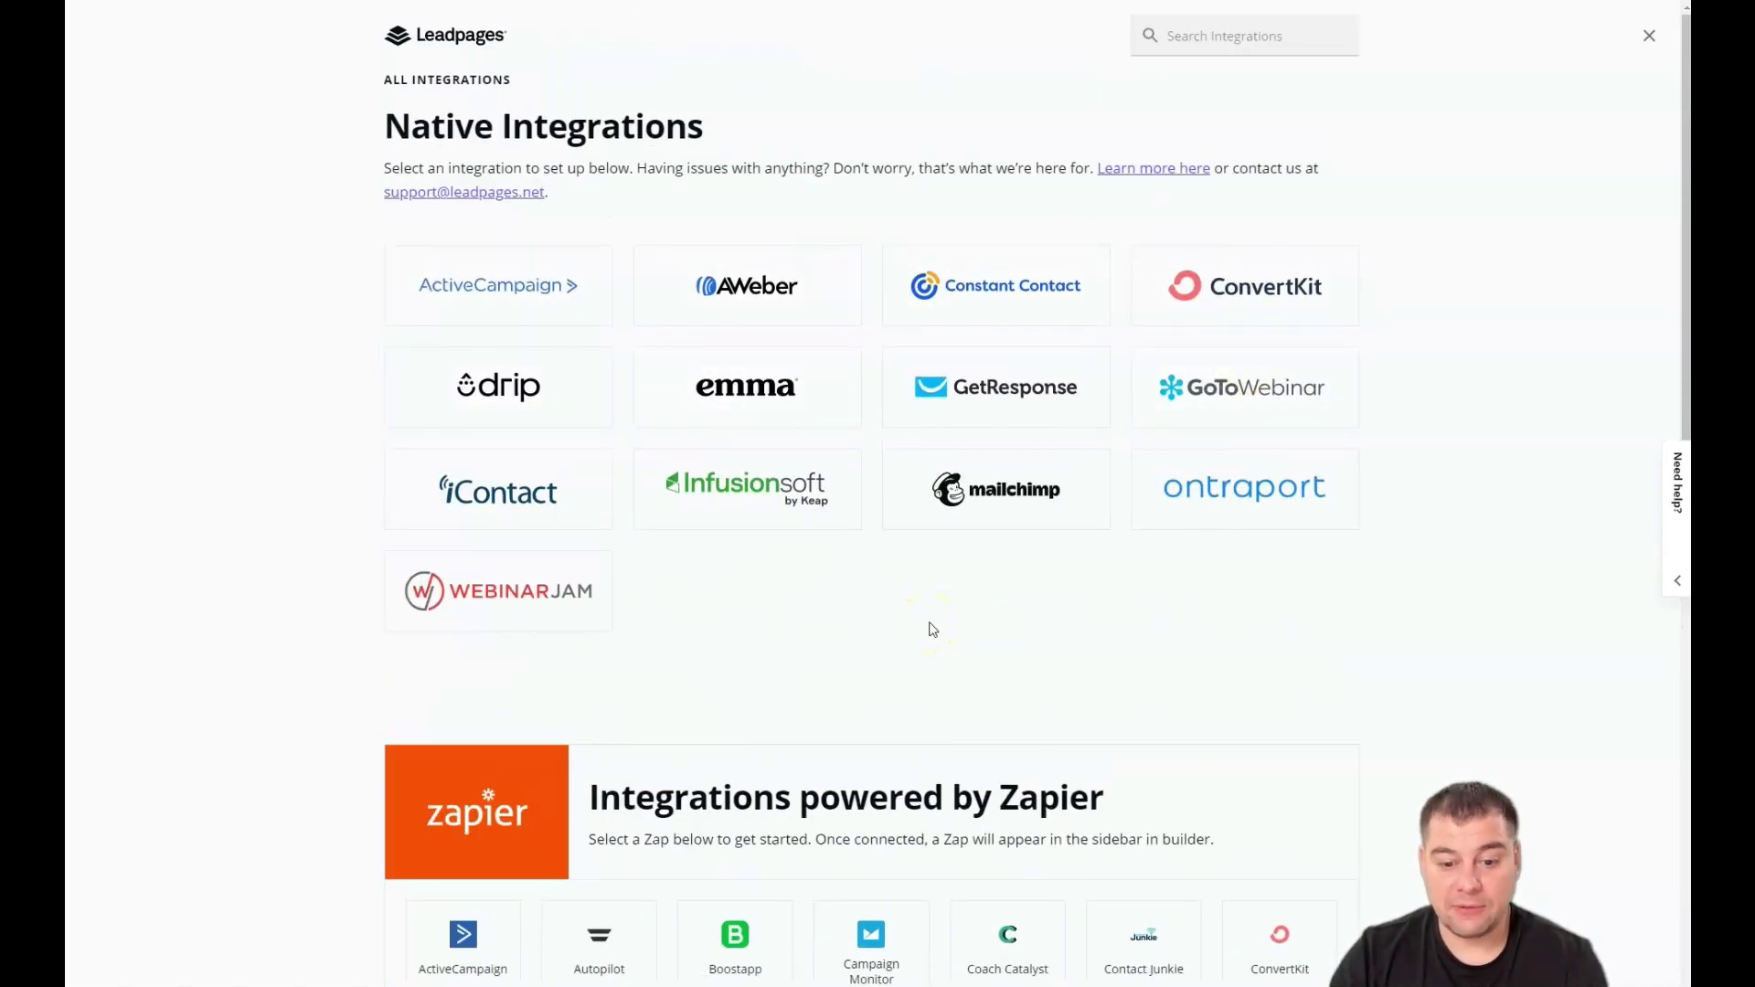
scroll(987, 558, down, 4)
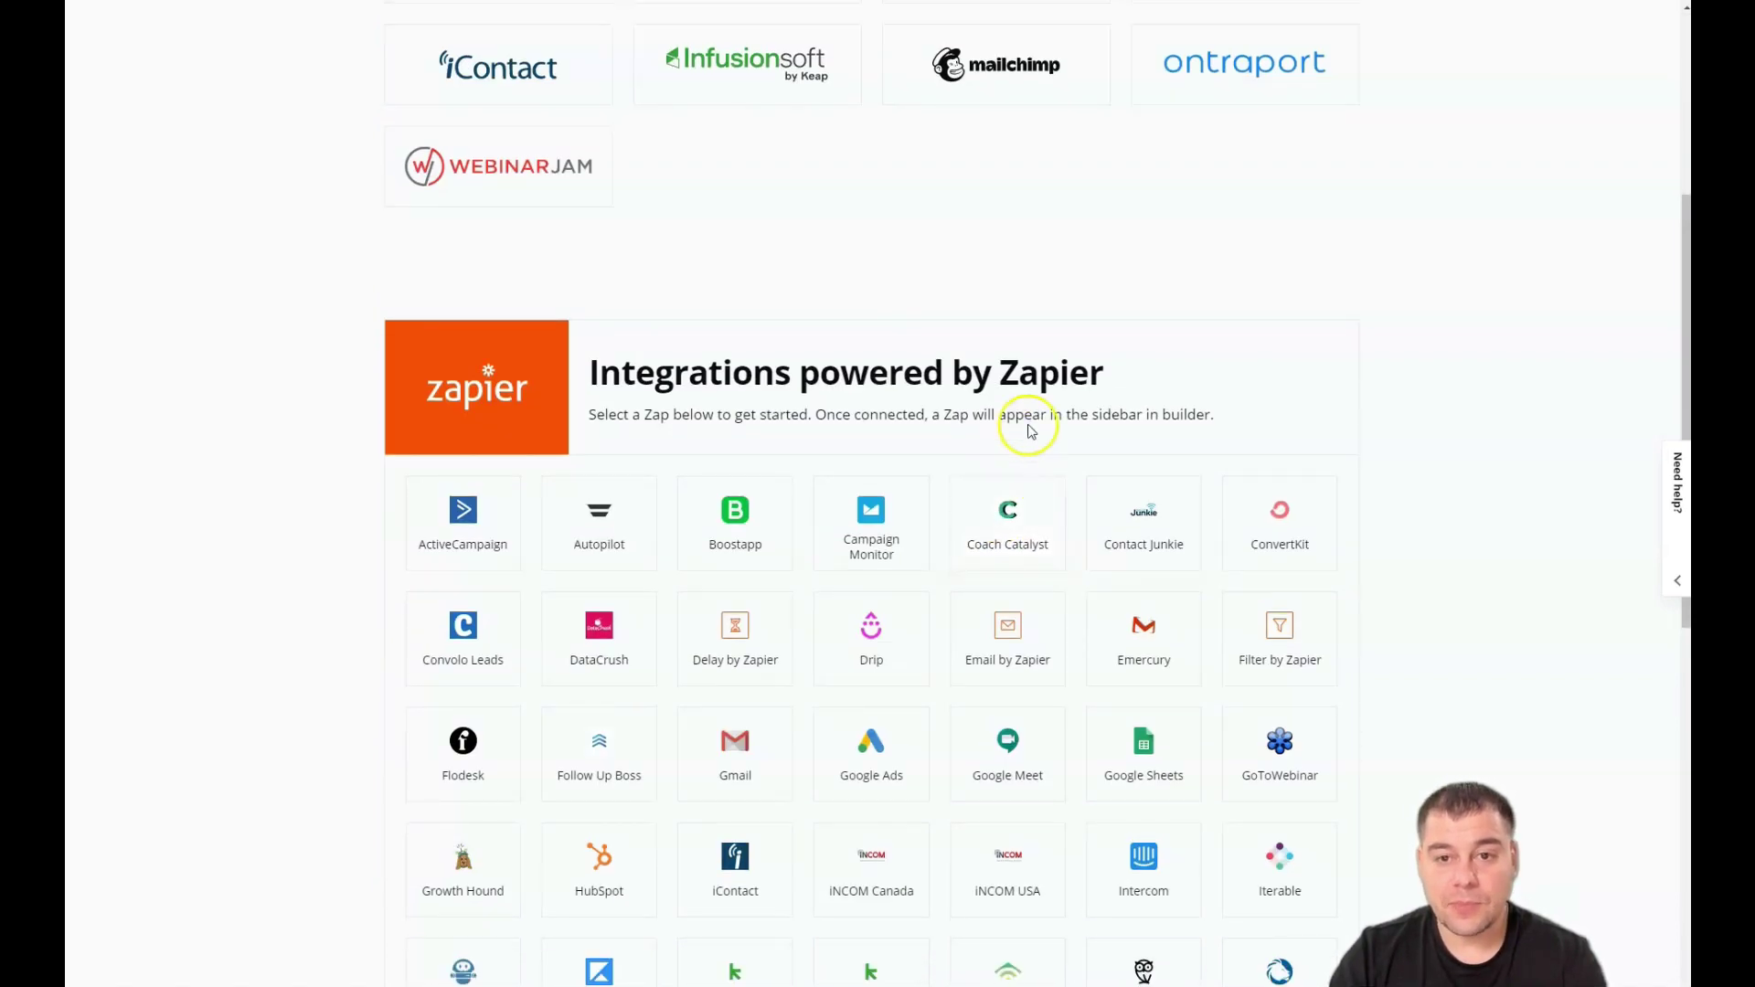
scroll(1031, 427, up, 5)
scroll(1049, 529, down, 3)
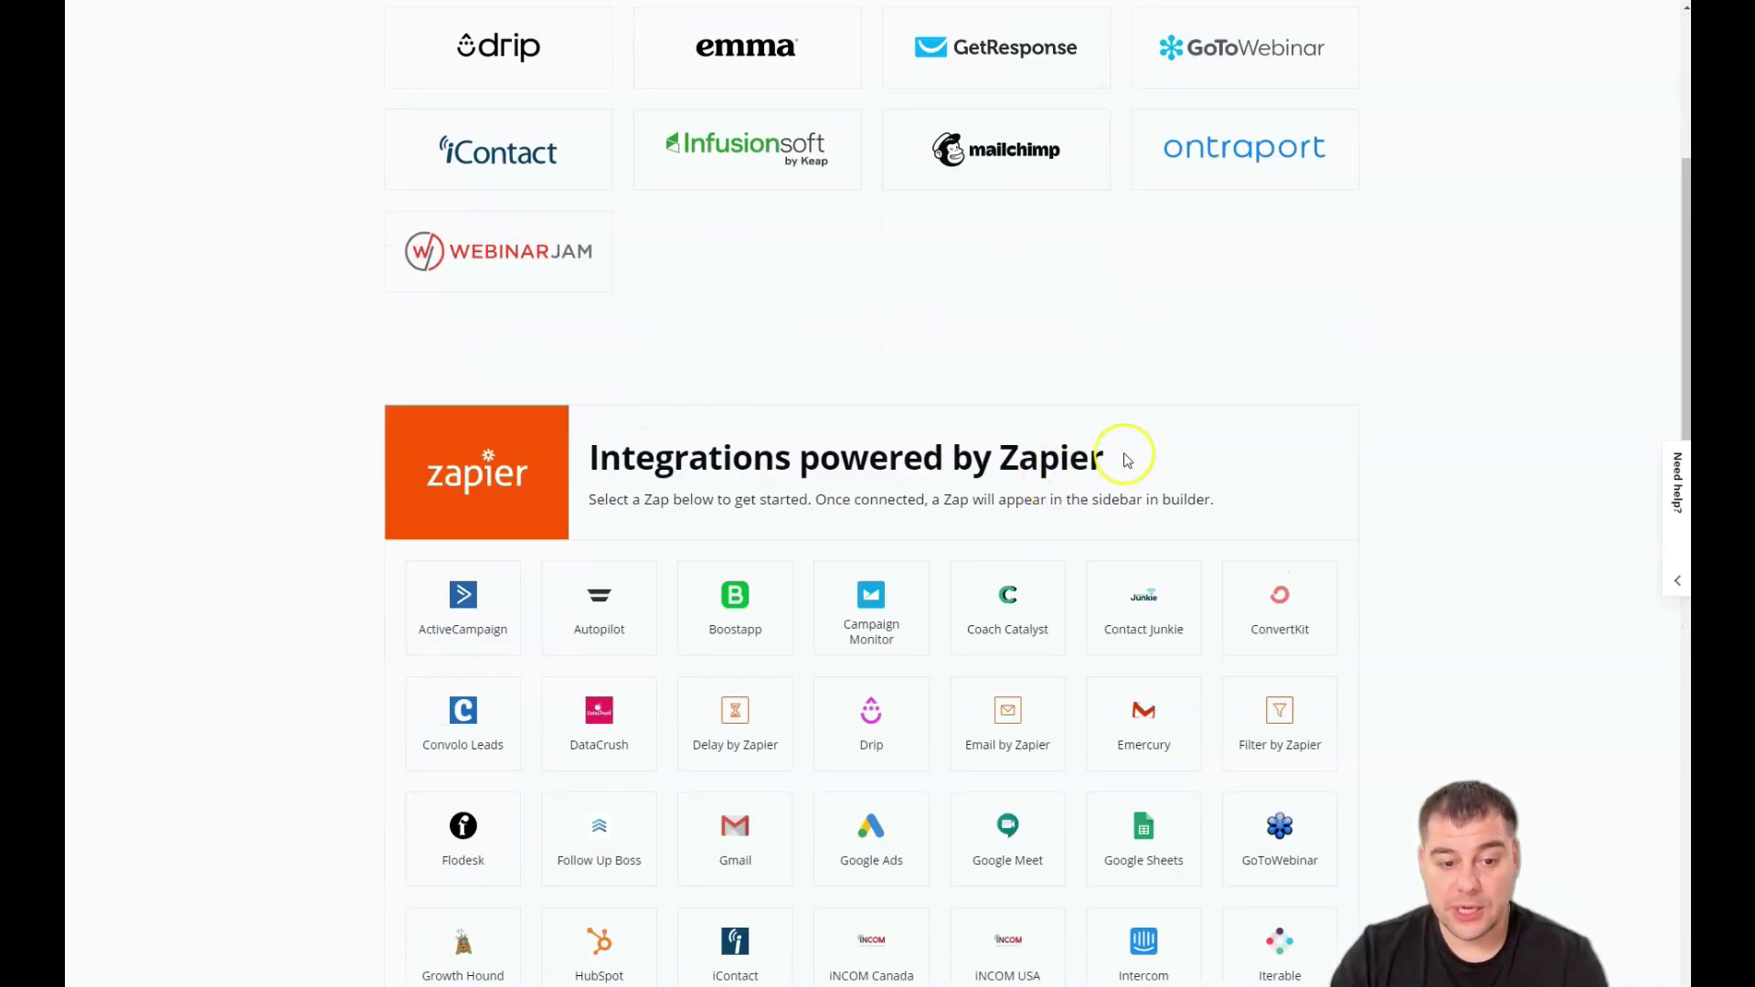
scroll(1188, 585, down, 2)
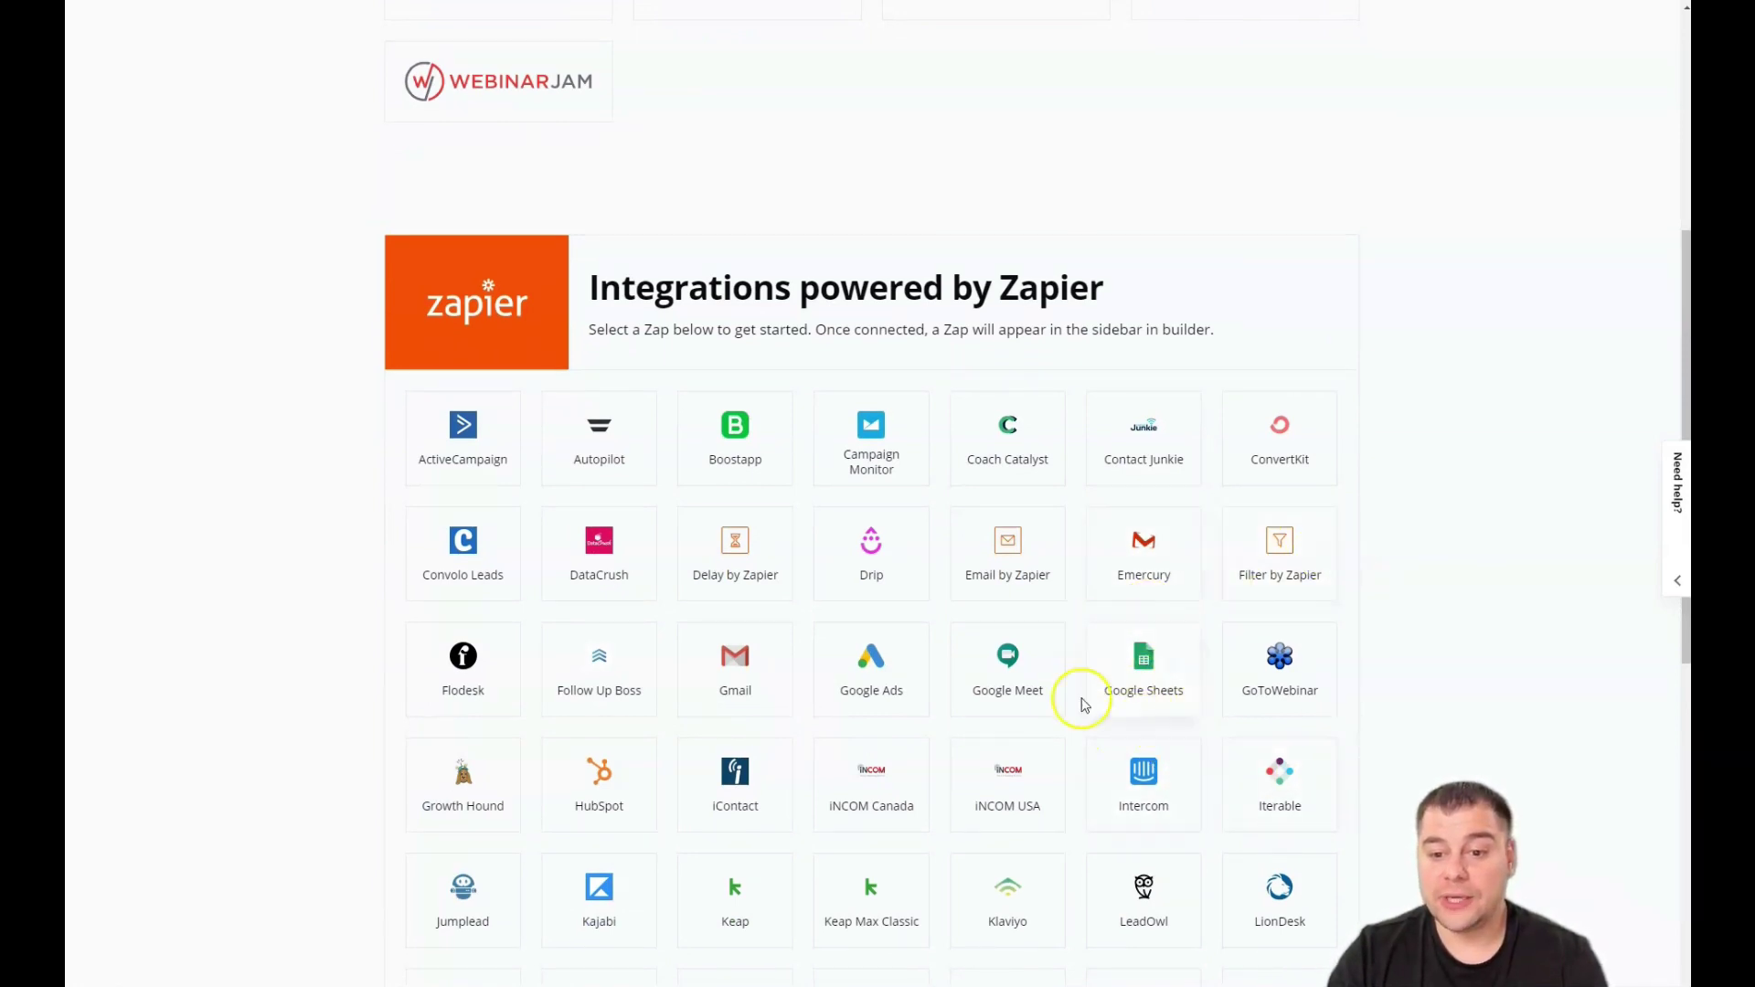
scroll(1413, 516, up, 6)
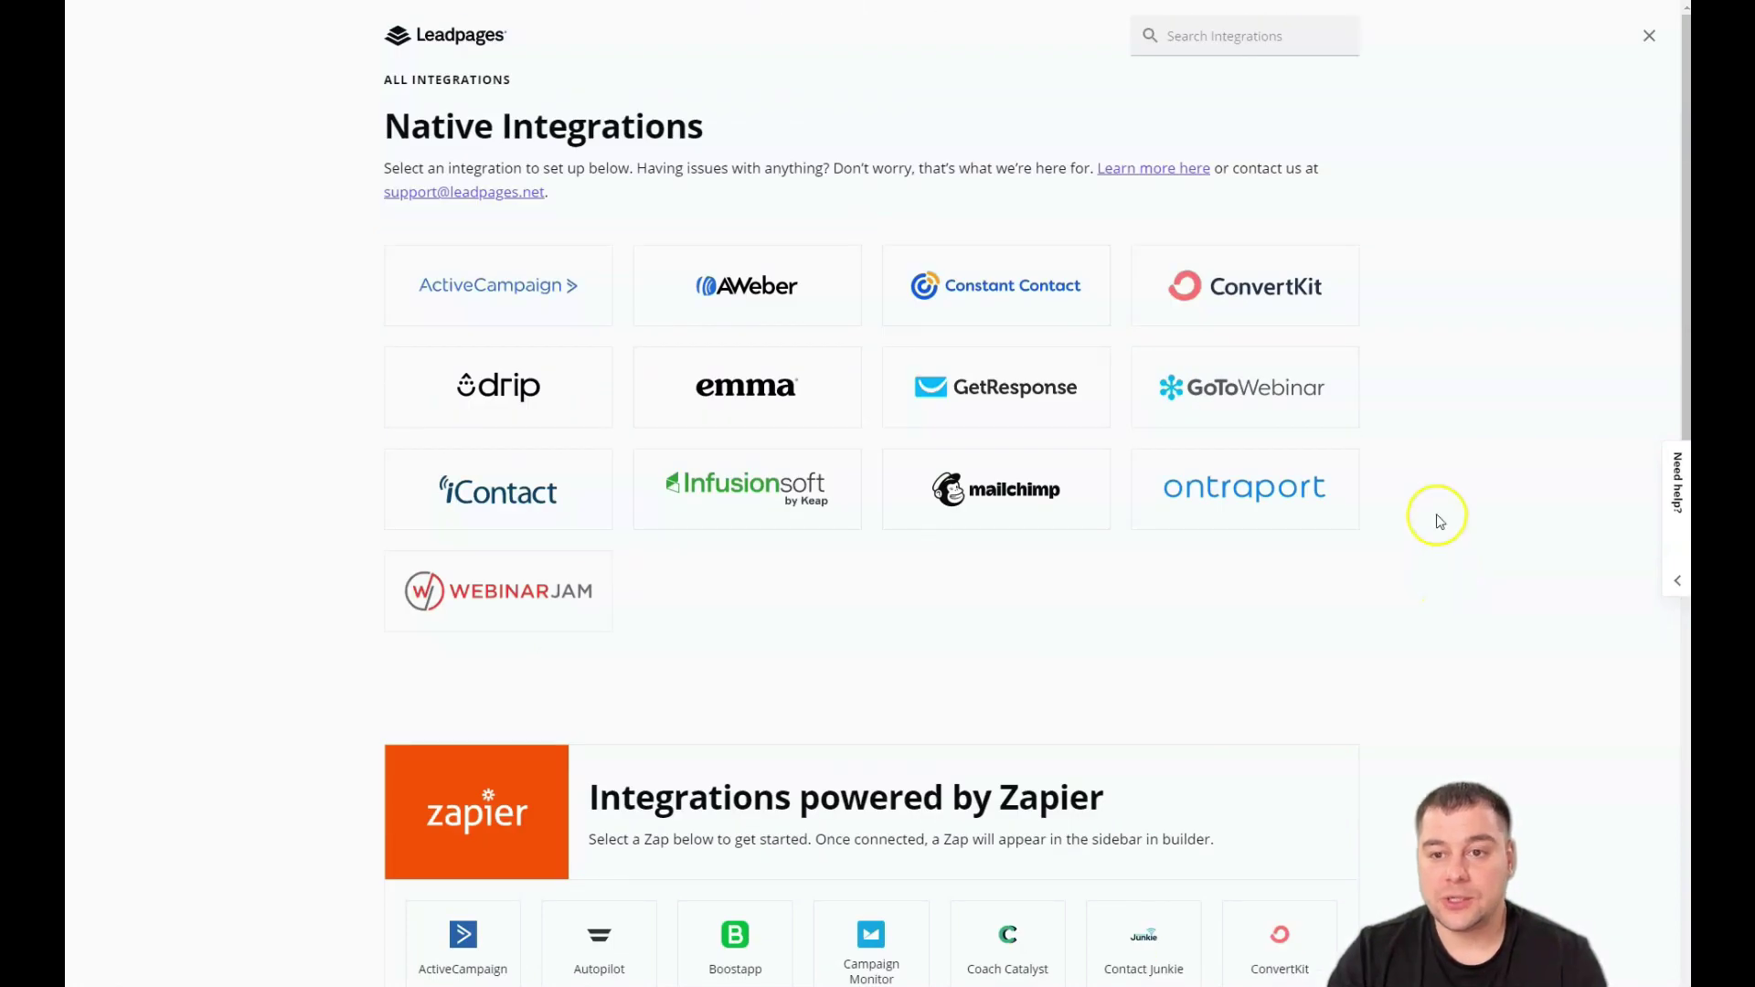
click(1650, 34)
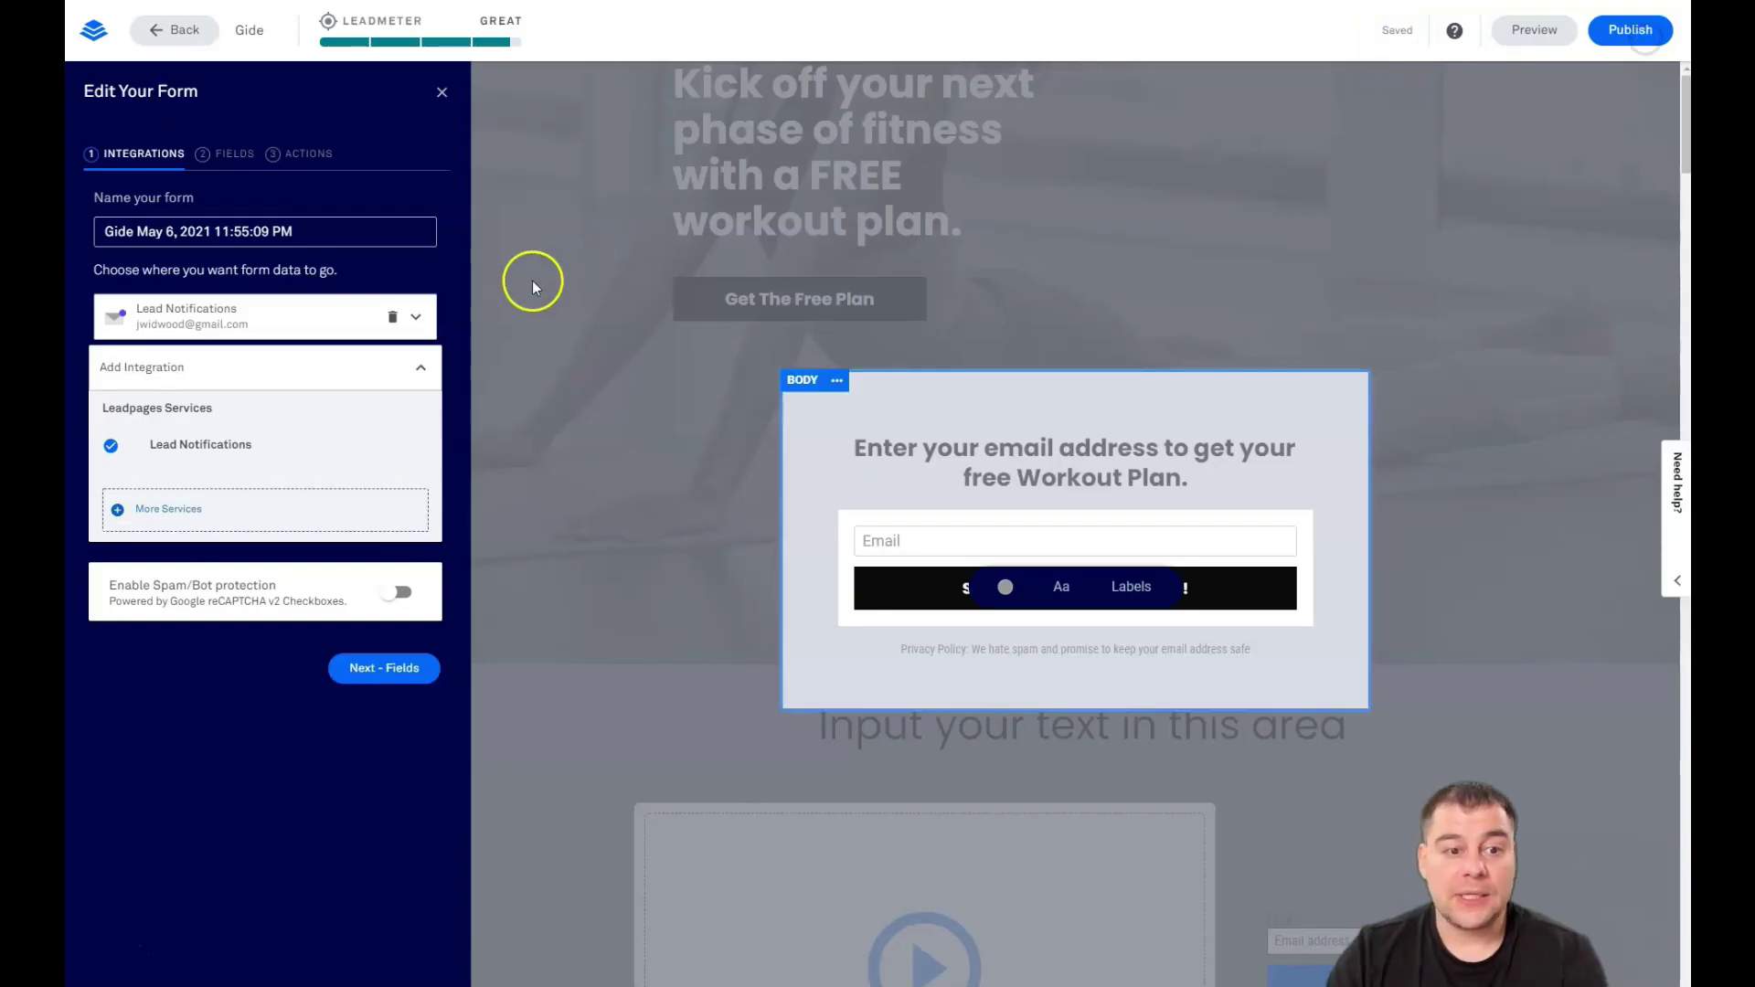
- Add a First Name field to the pop-up form and move it above the Email field
click(211, 157)
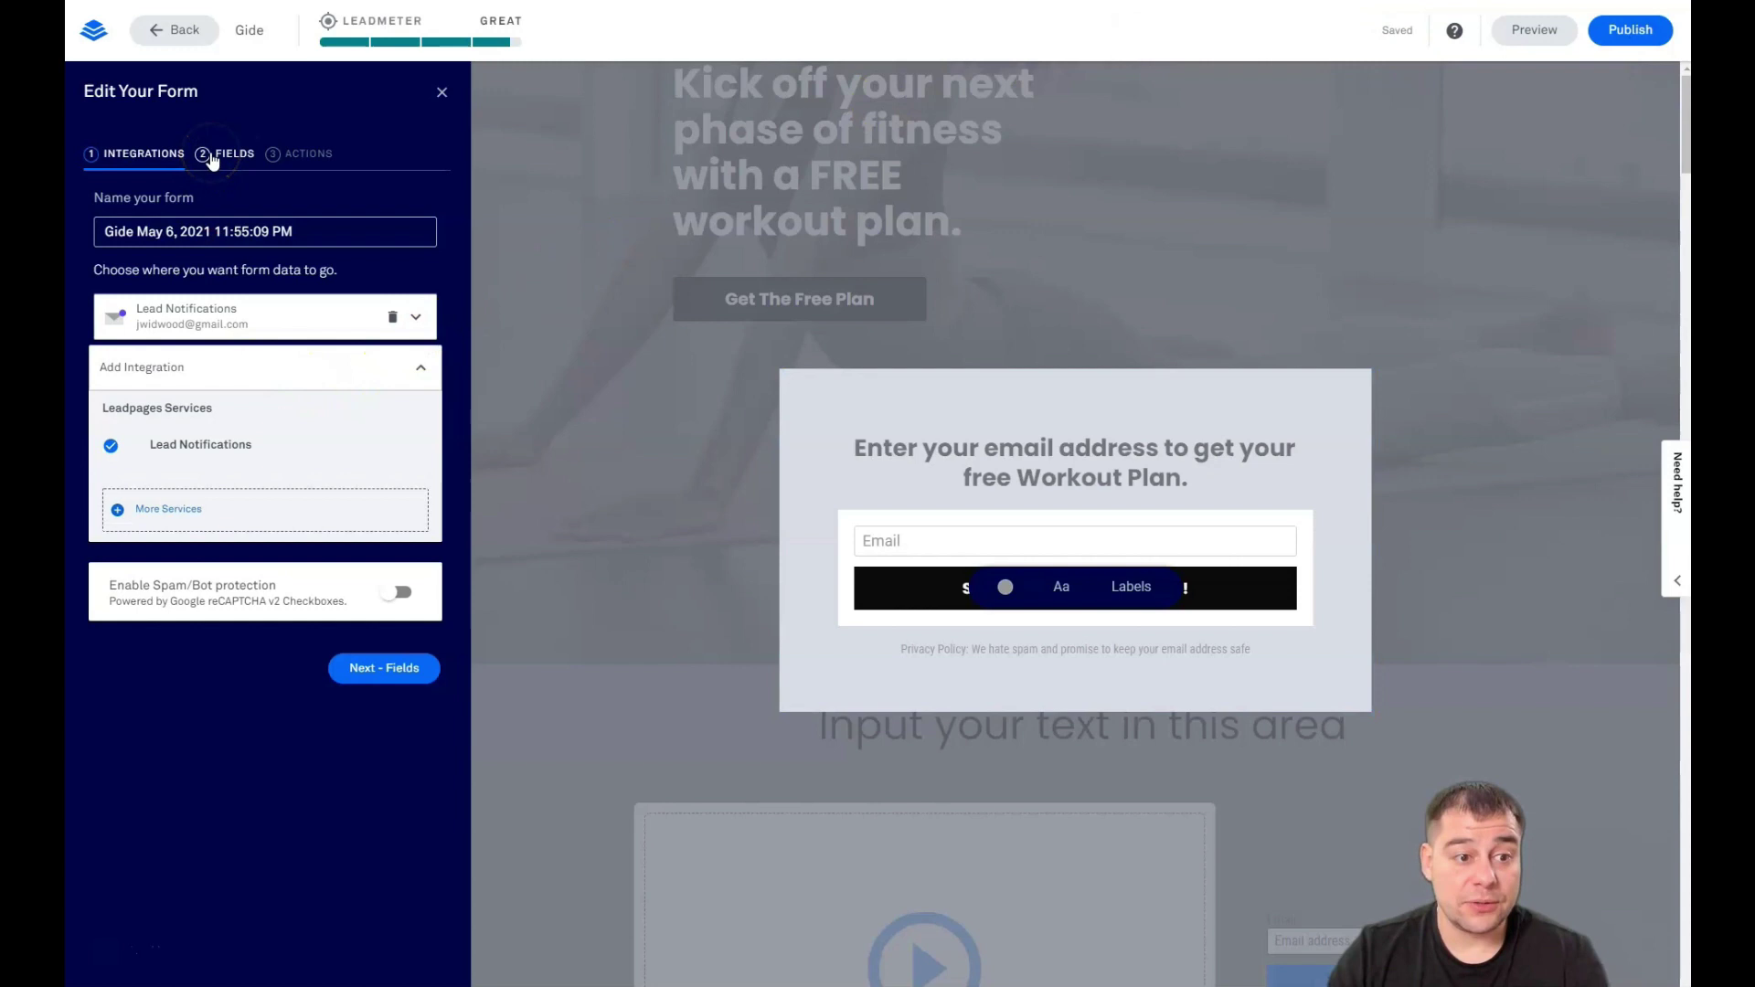
click(125, 300)
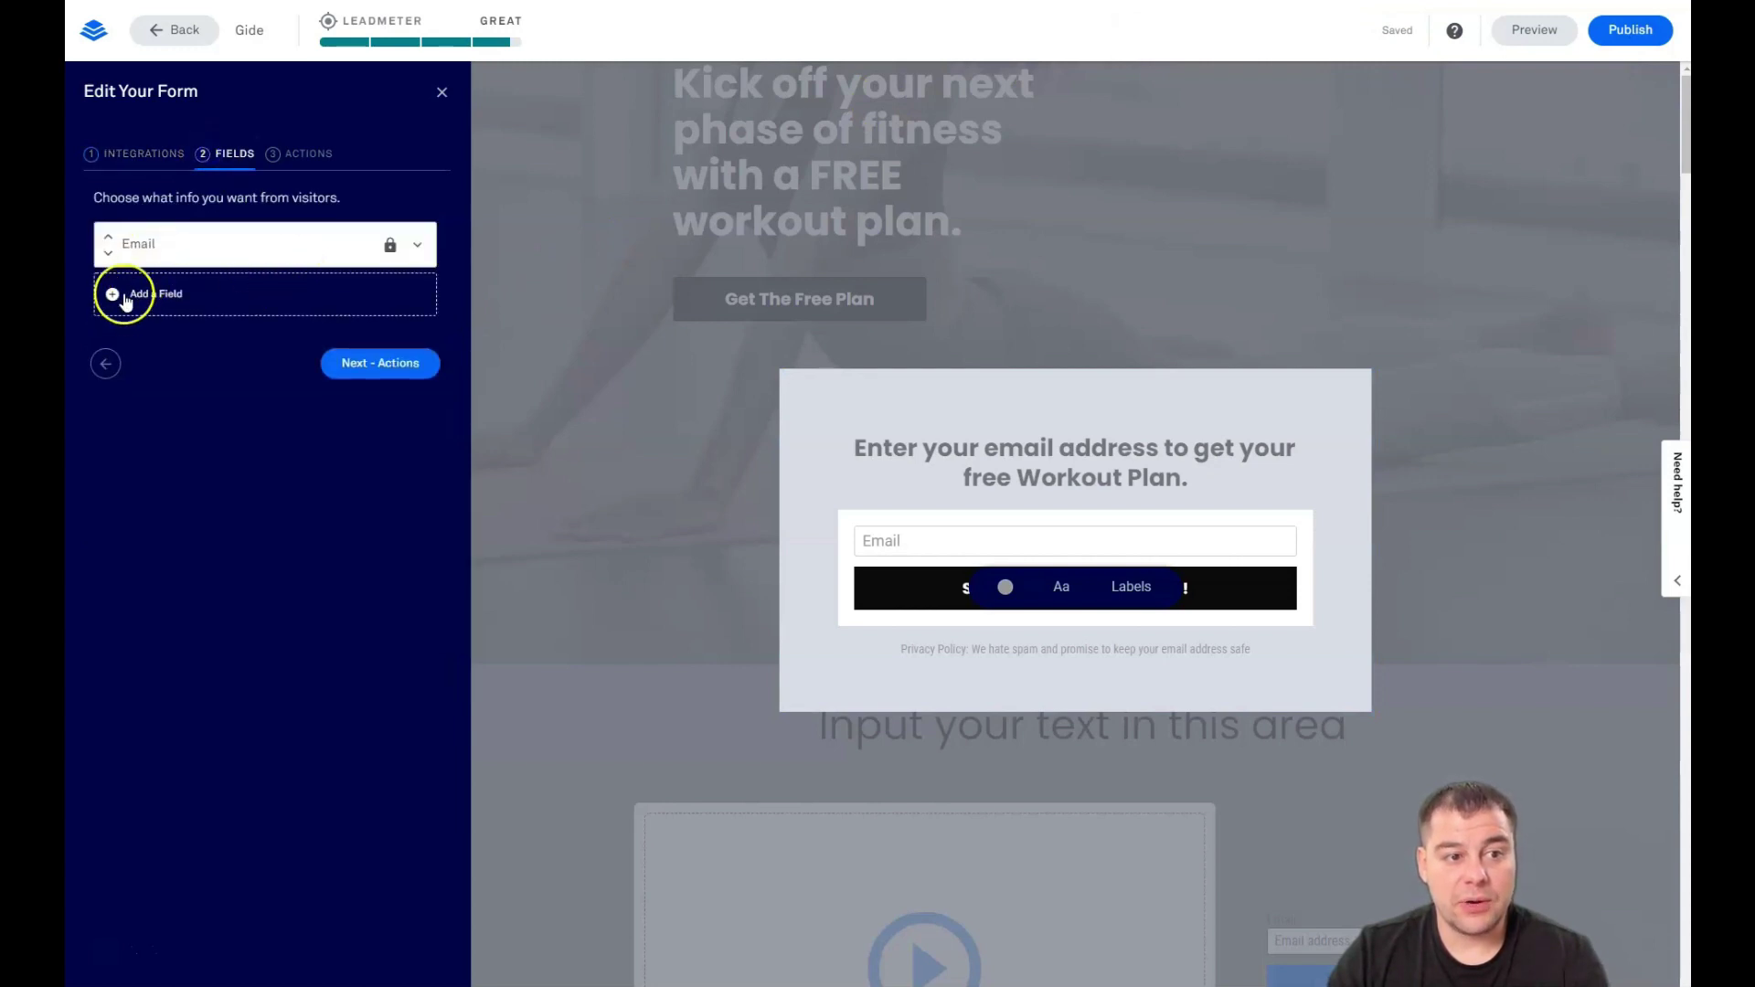
click(316, 402)
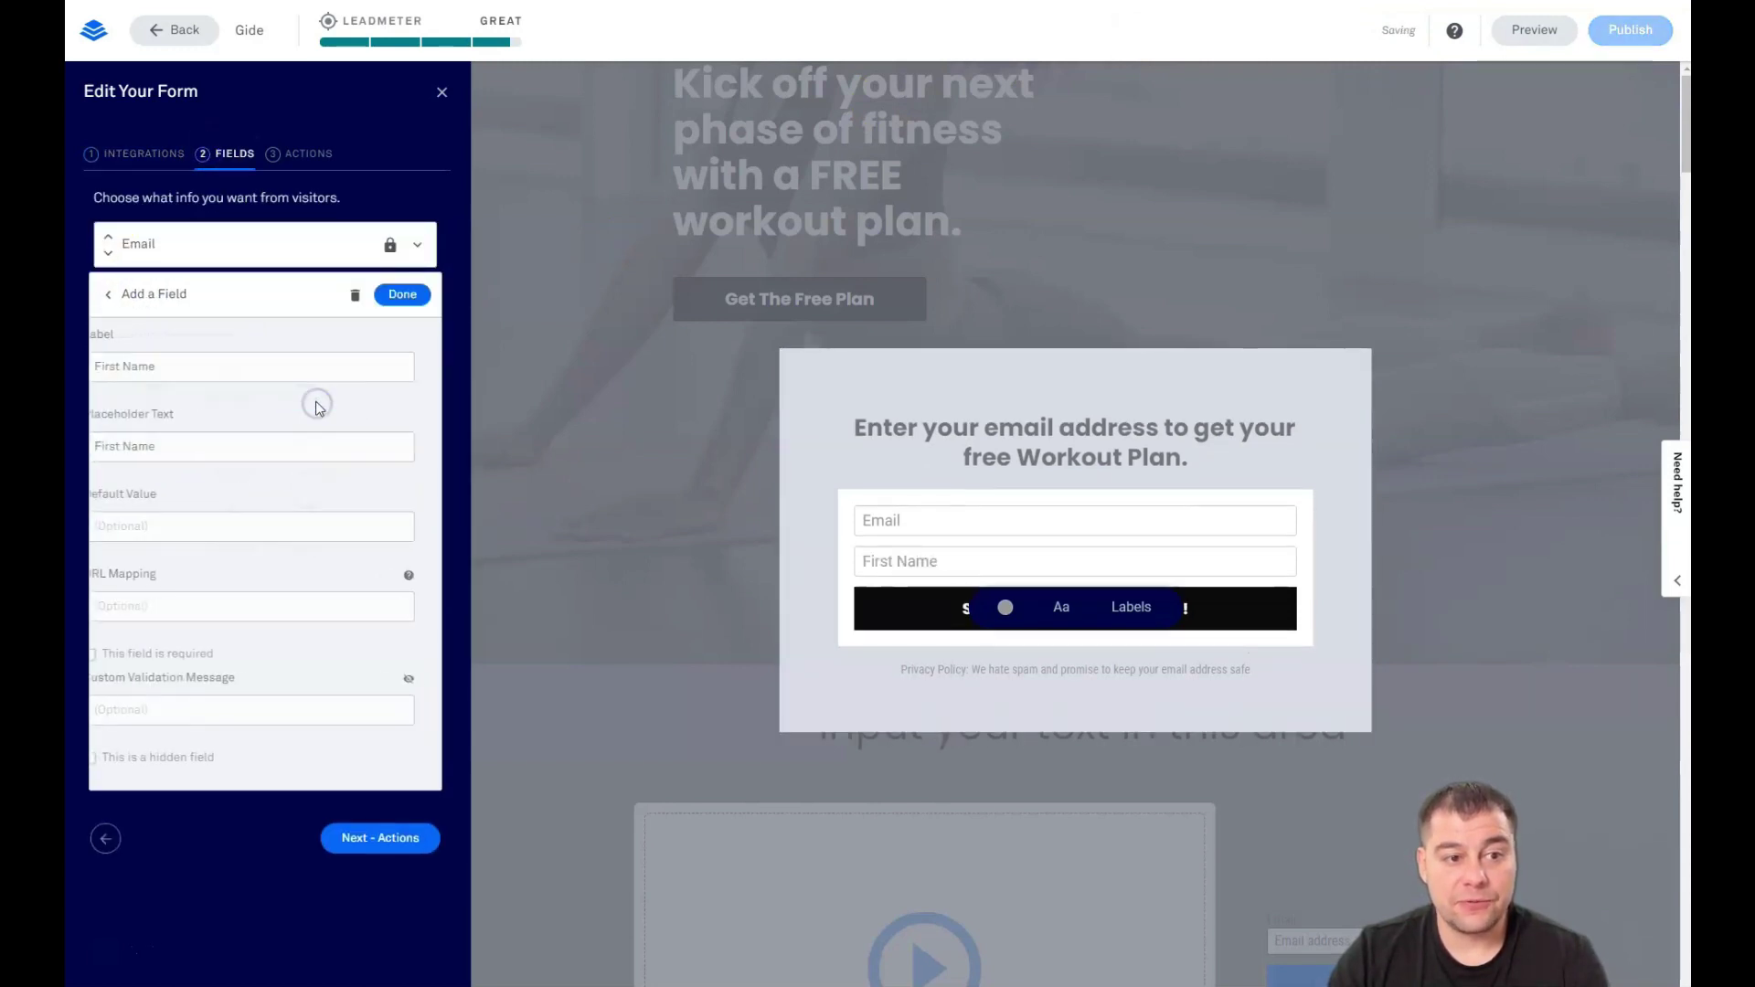
click(400, 293)
click(307, 316)
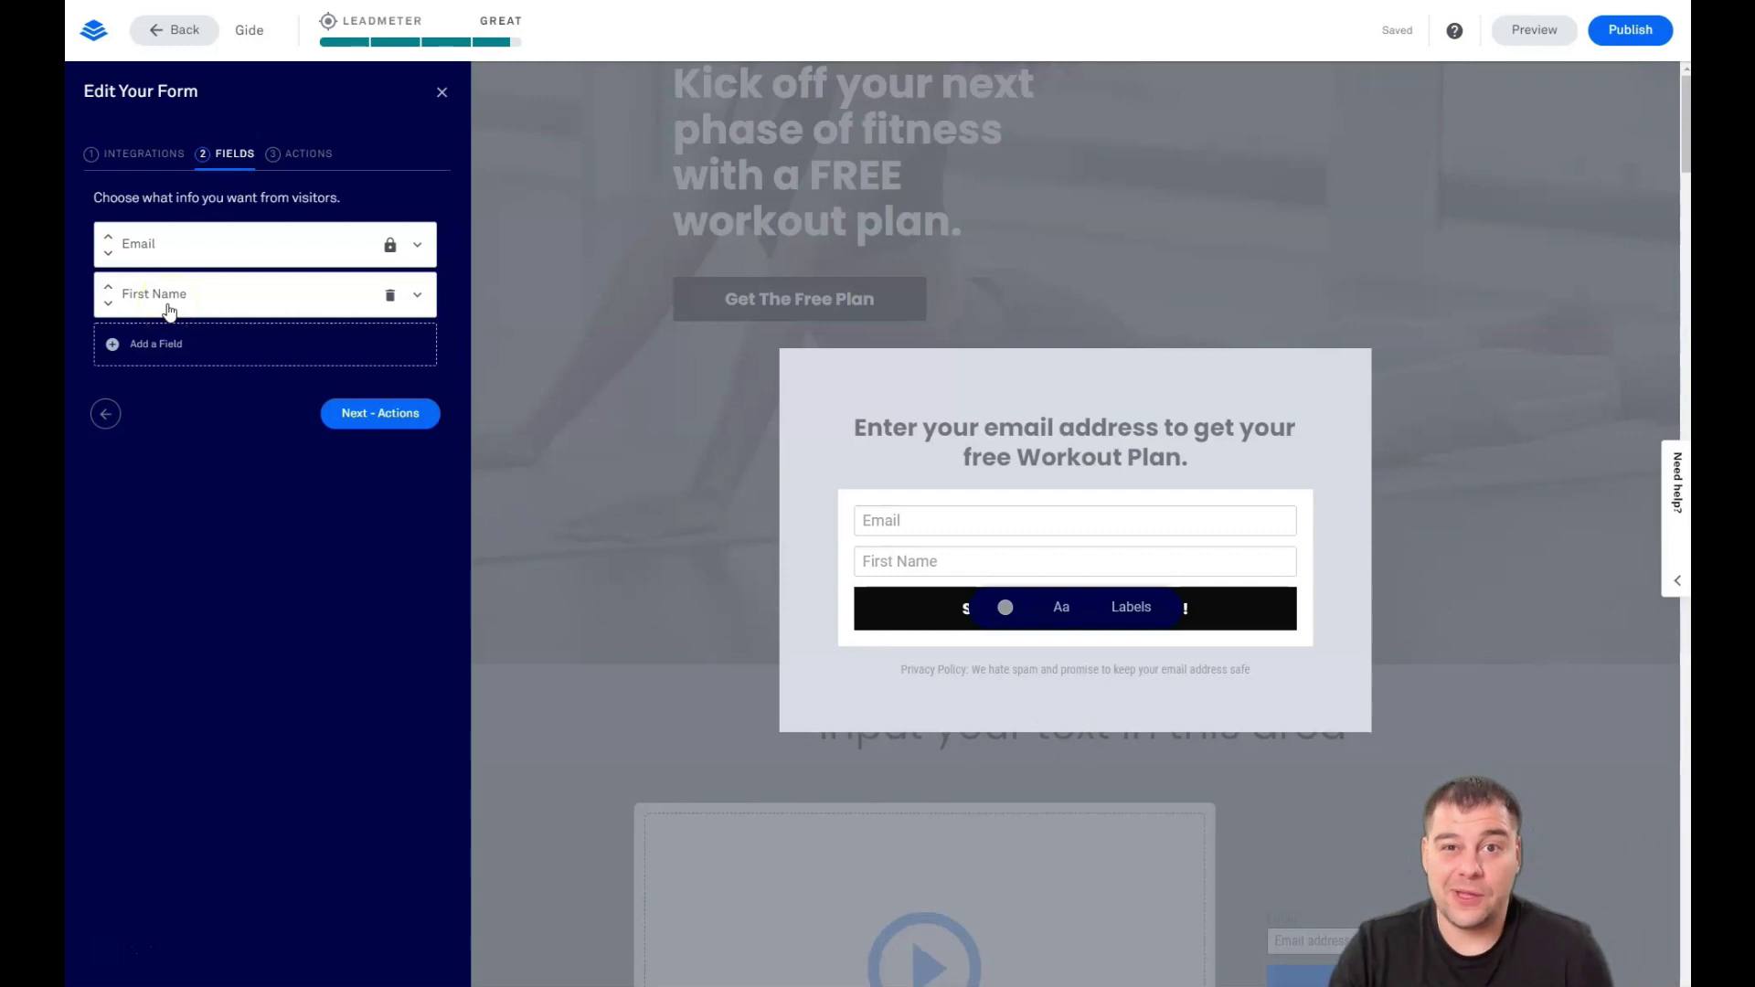
click(107, 287)
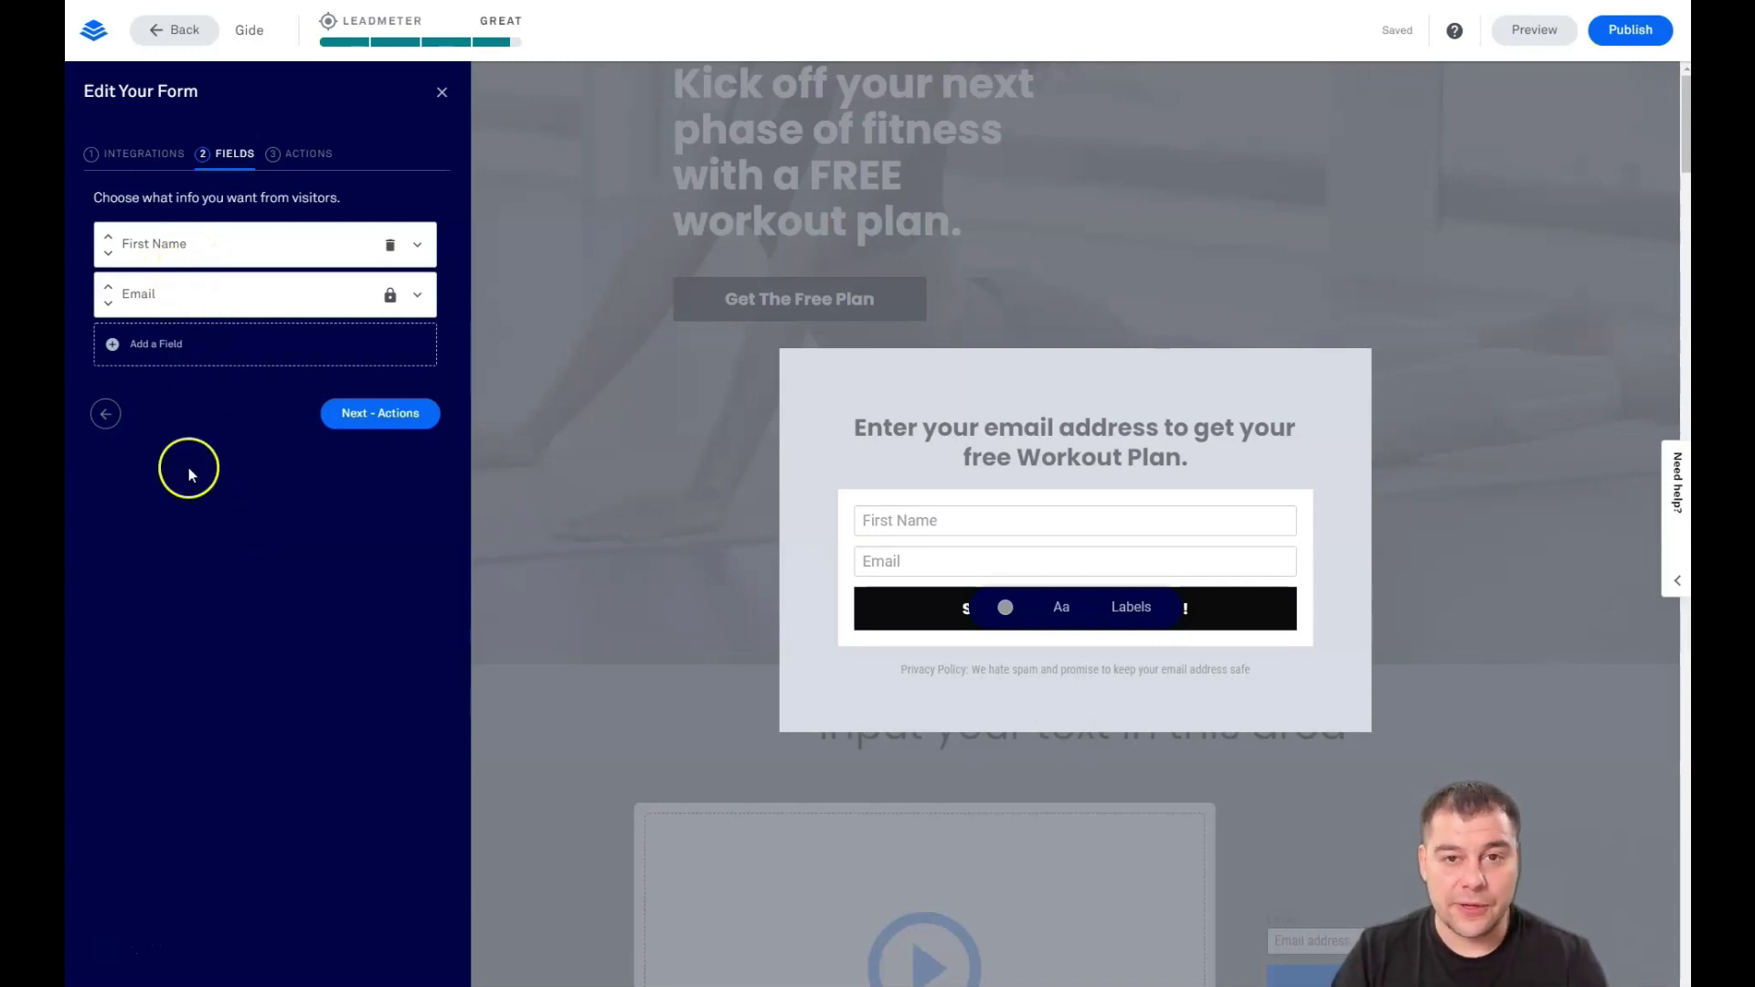
- Review the pop-up form's actions for after submission and the lead magnet option, then close the form editor
click(309, 153)
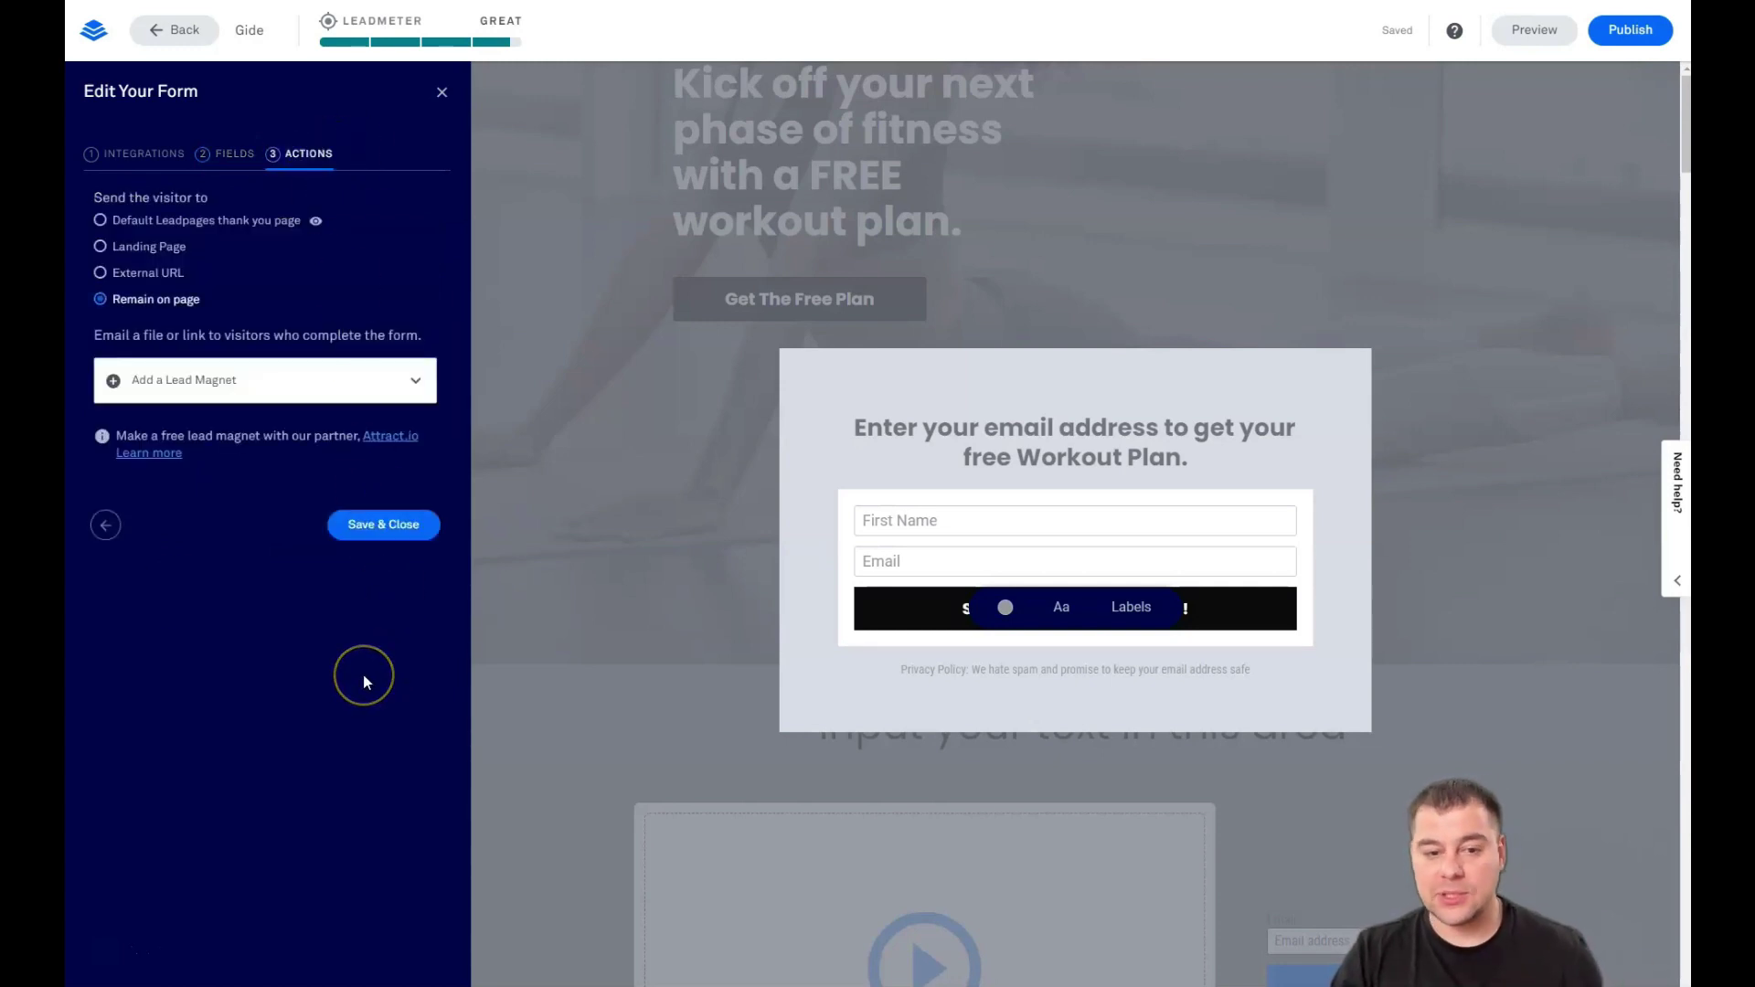
click(368, 596)
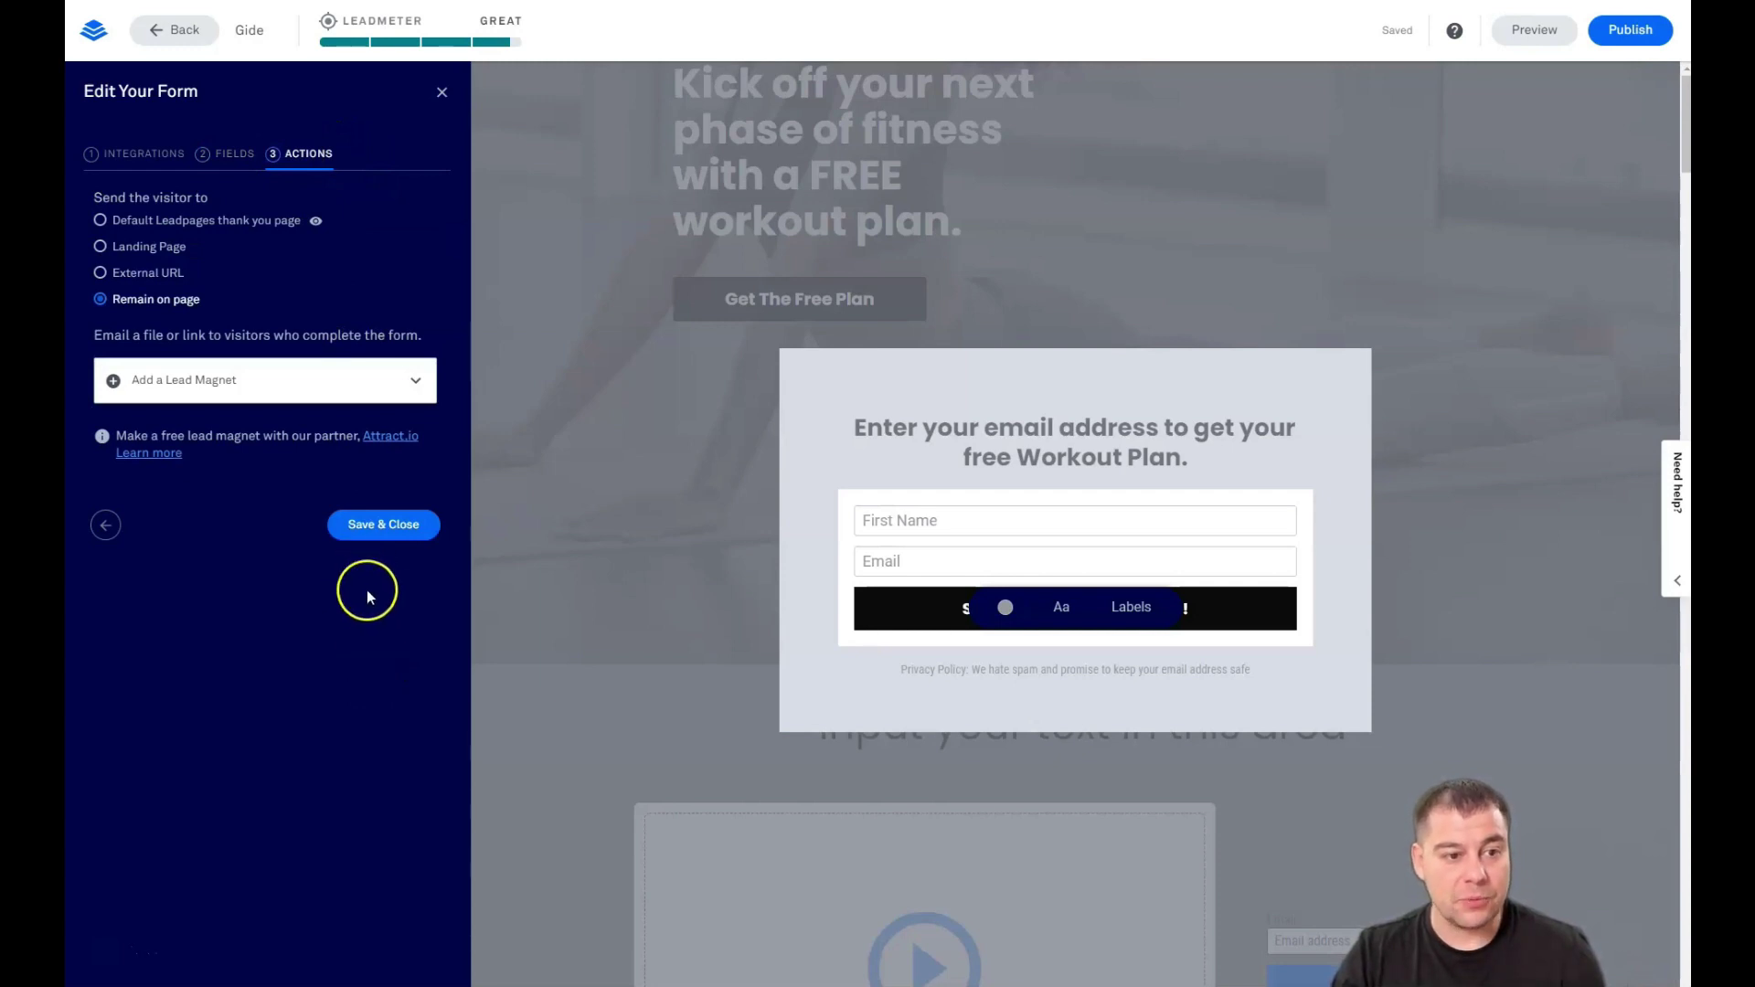
click(991, 471)
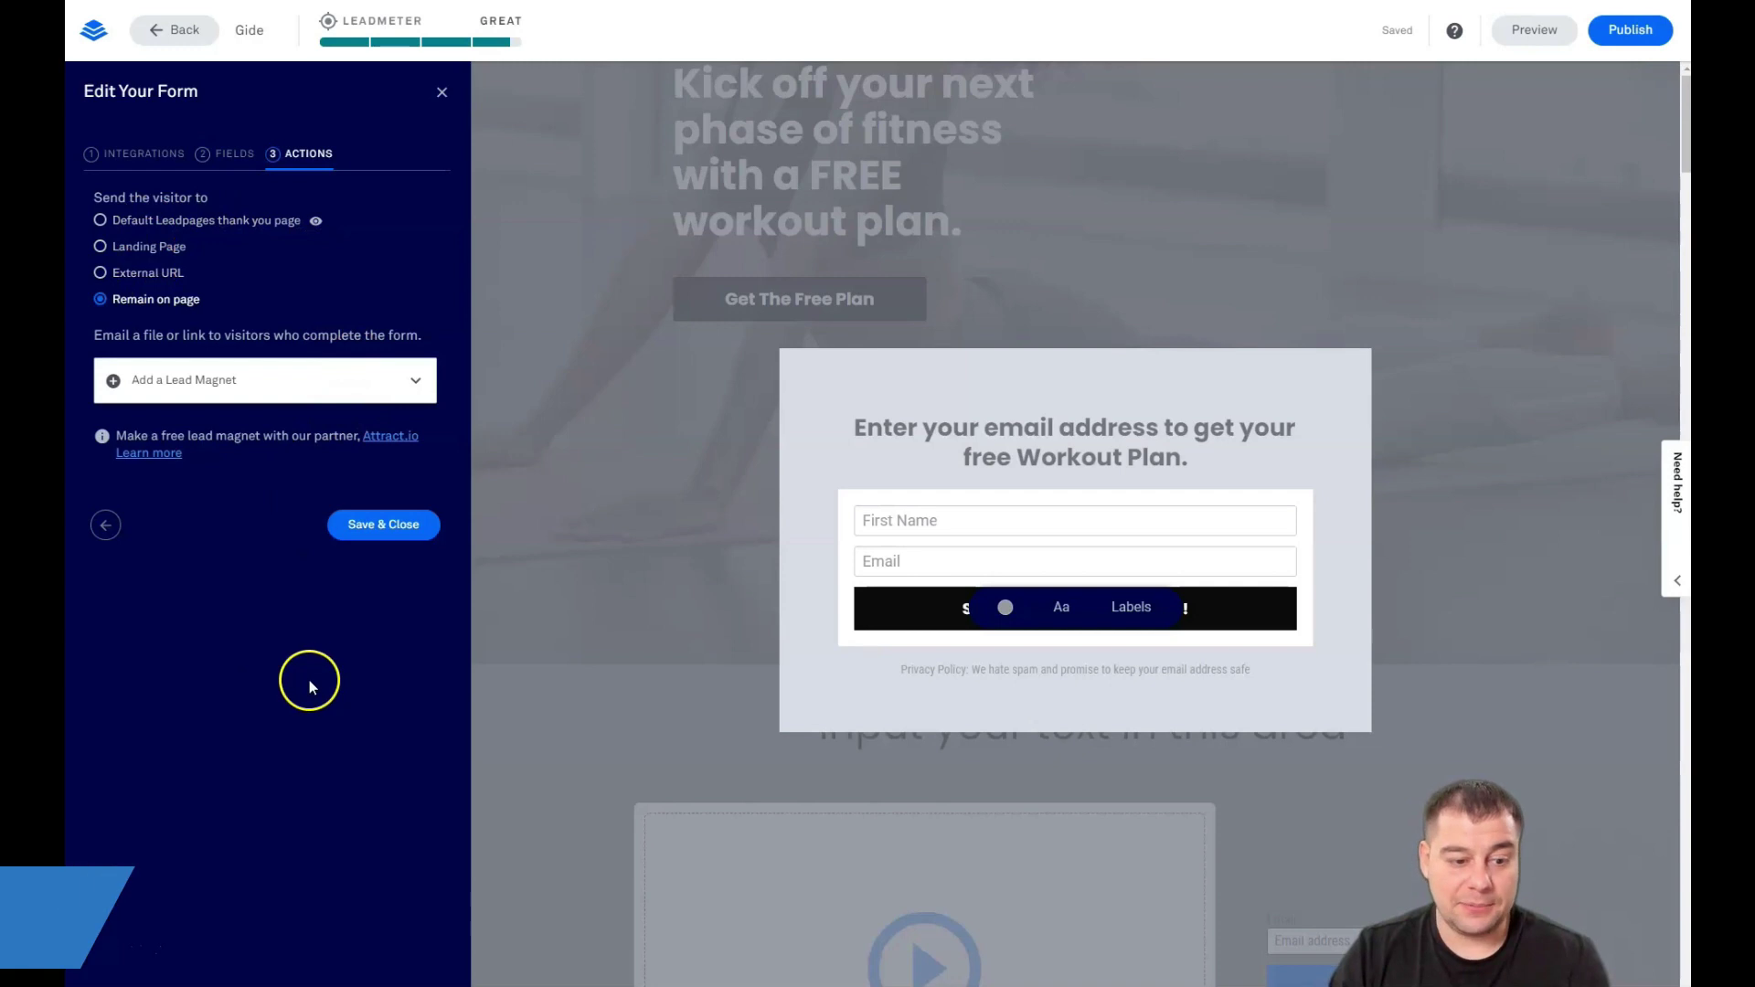
click(443, 95)
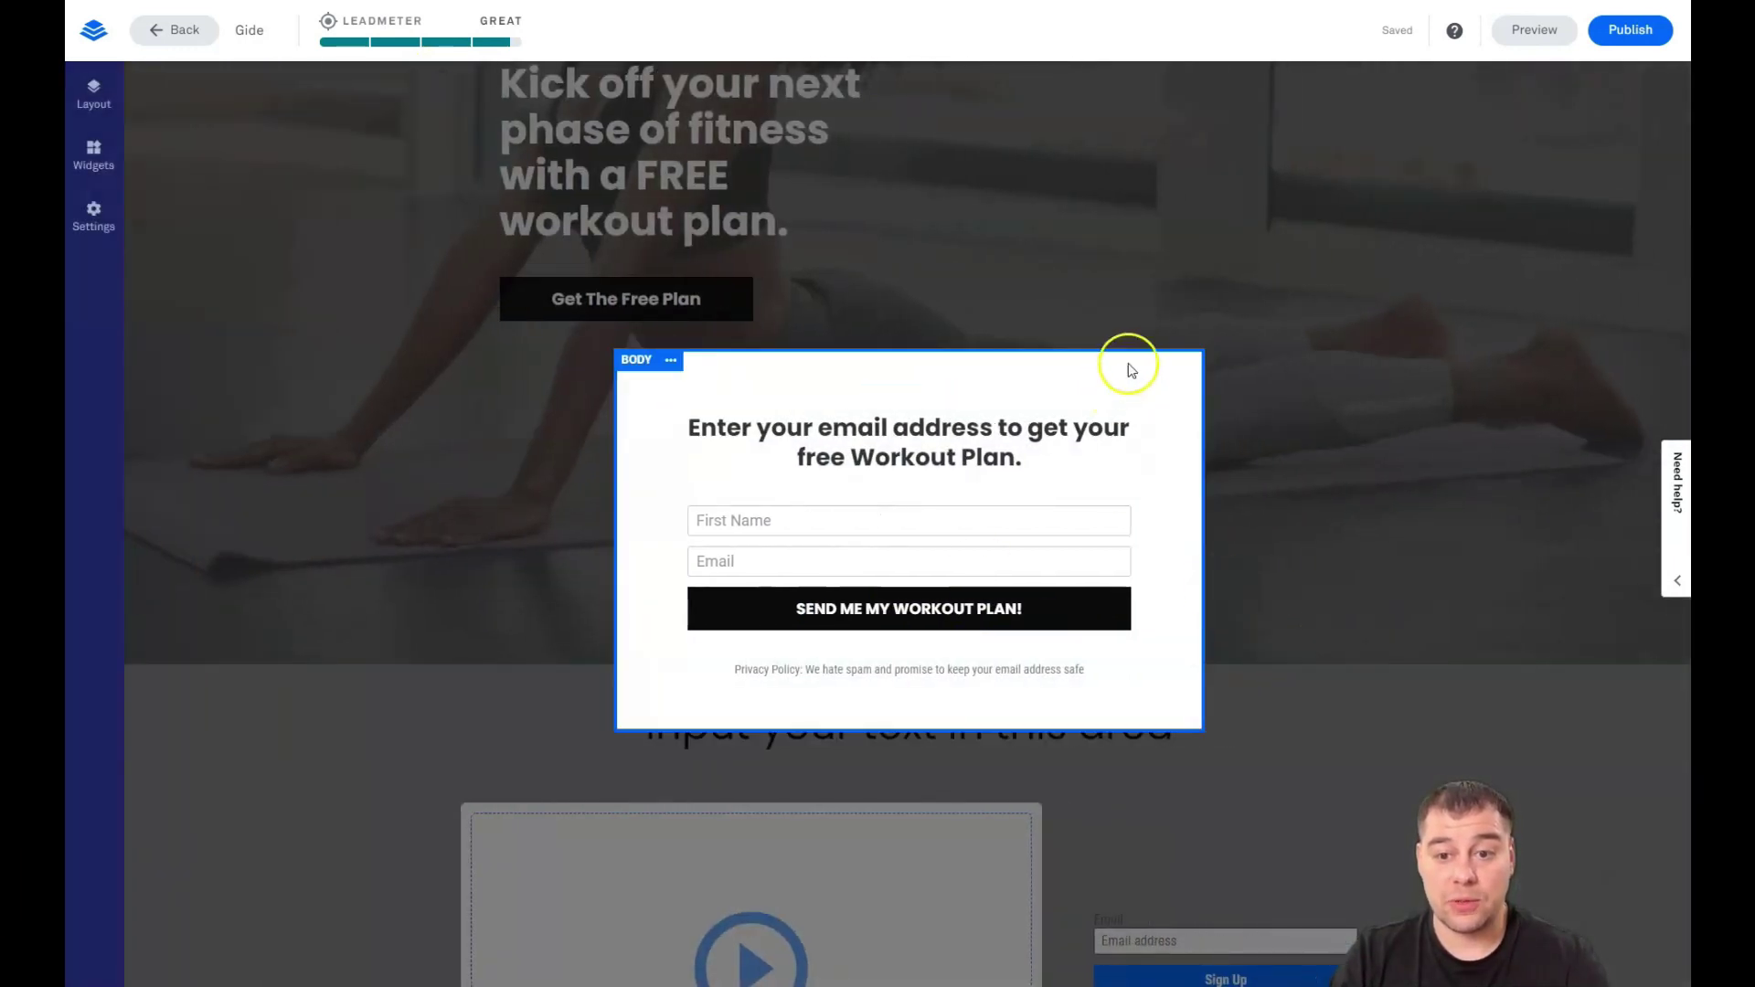
- Leave the pop-up and check the integrations option of the Sign Up form in the section beside the video
scroll(1235, 631, down, 5)
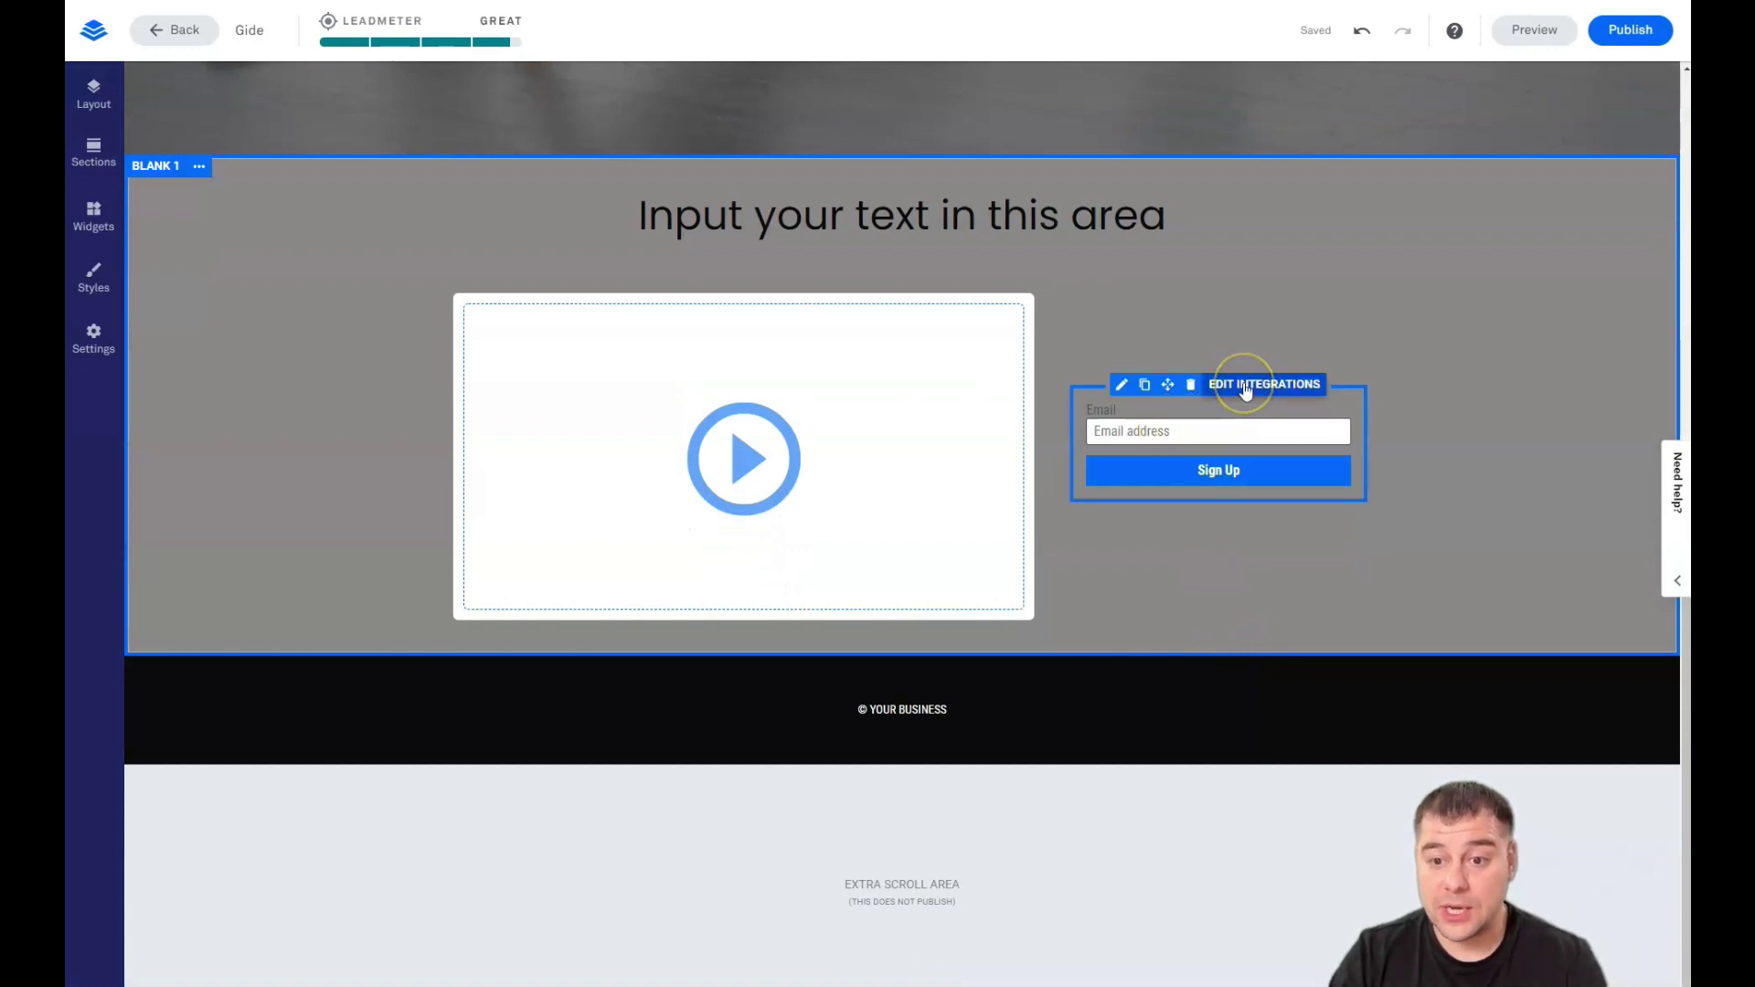
click(1280, 386)
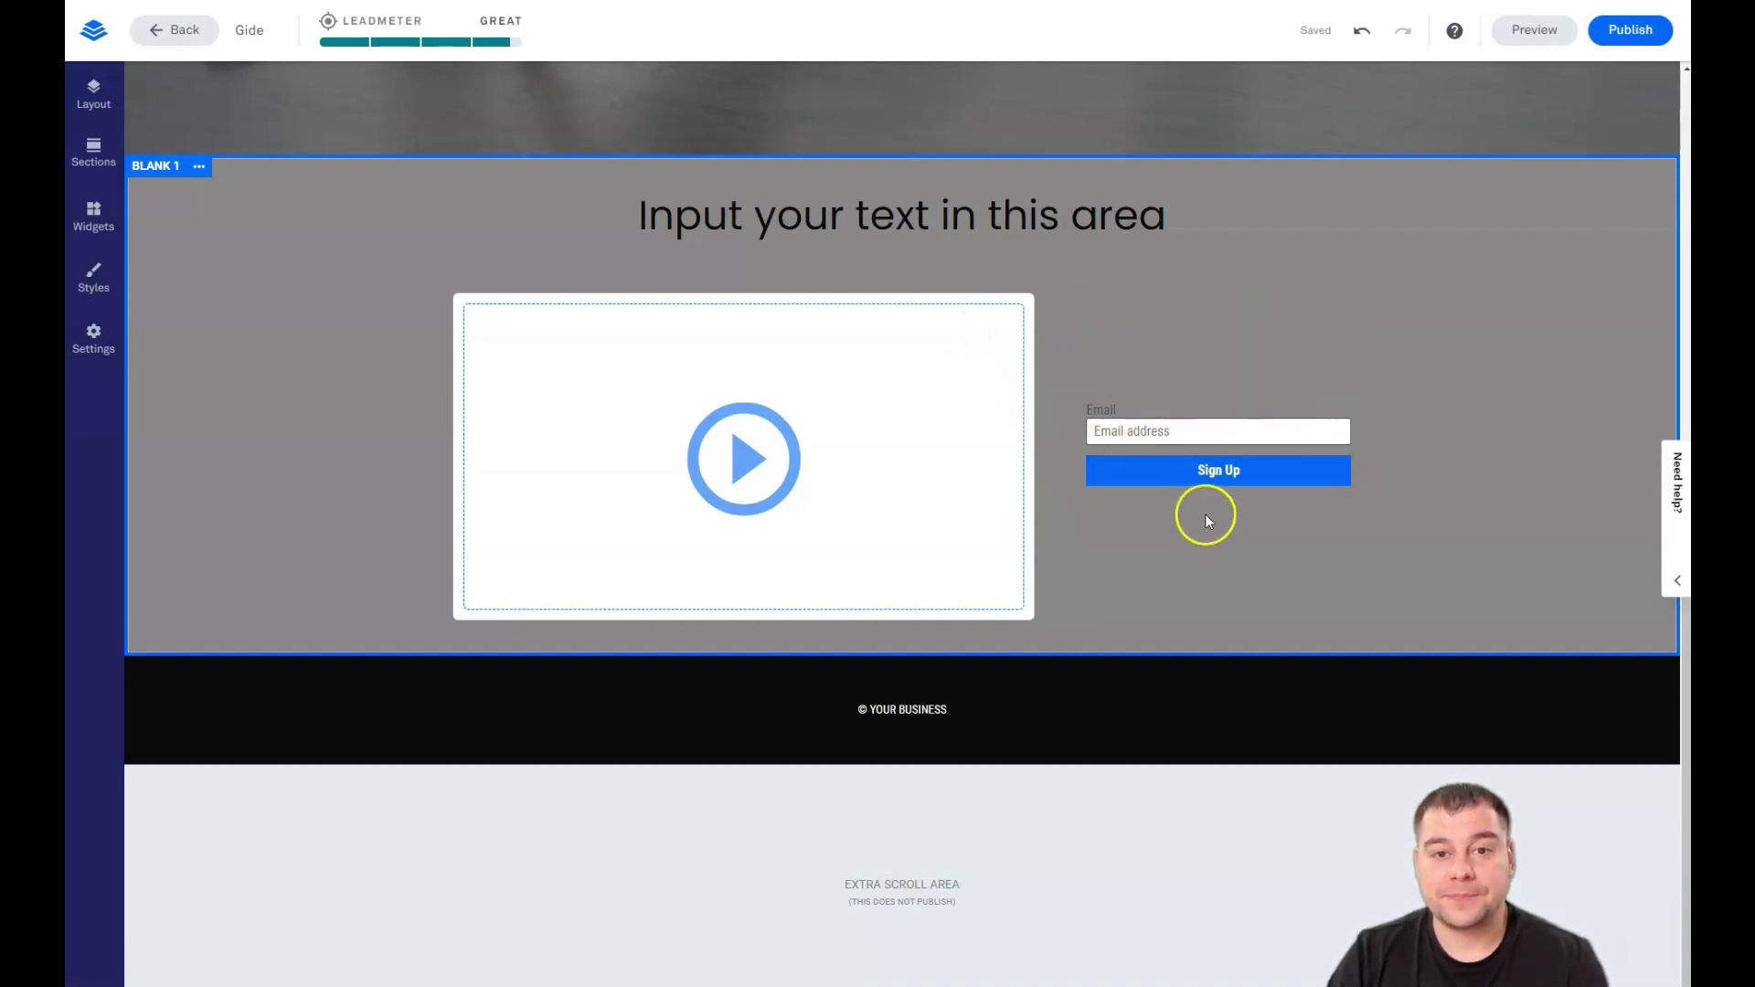
scroll(1178, 457, up, 5)
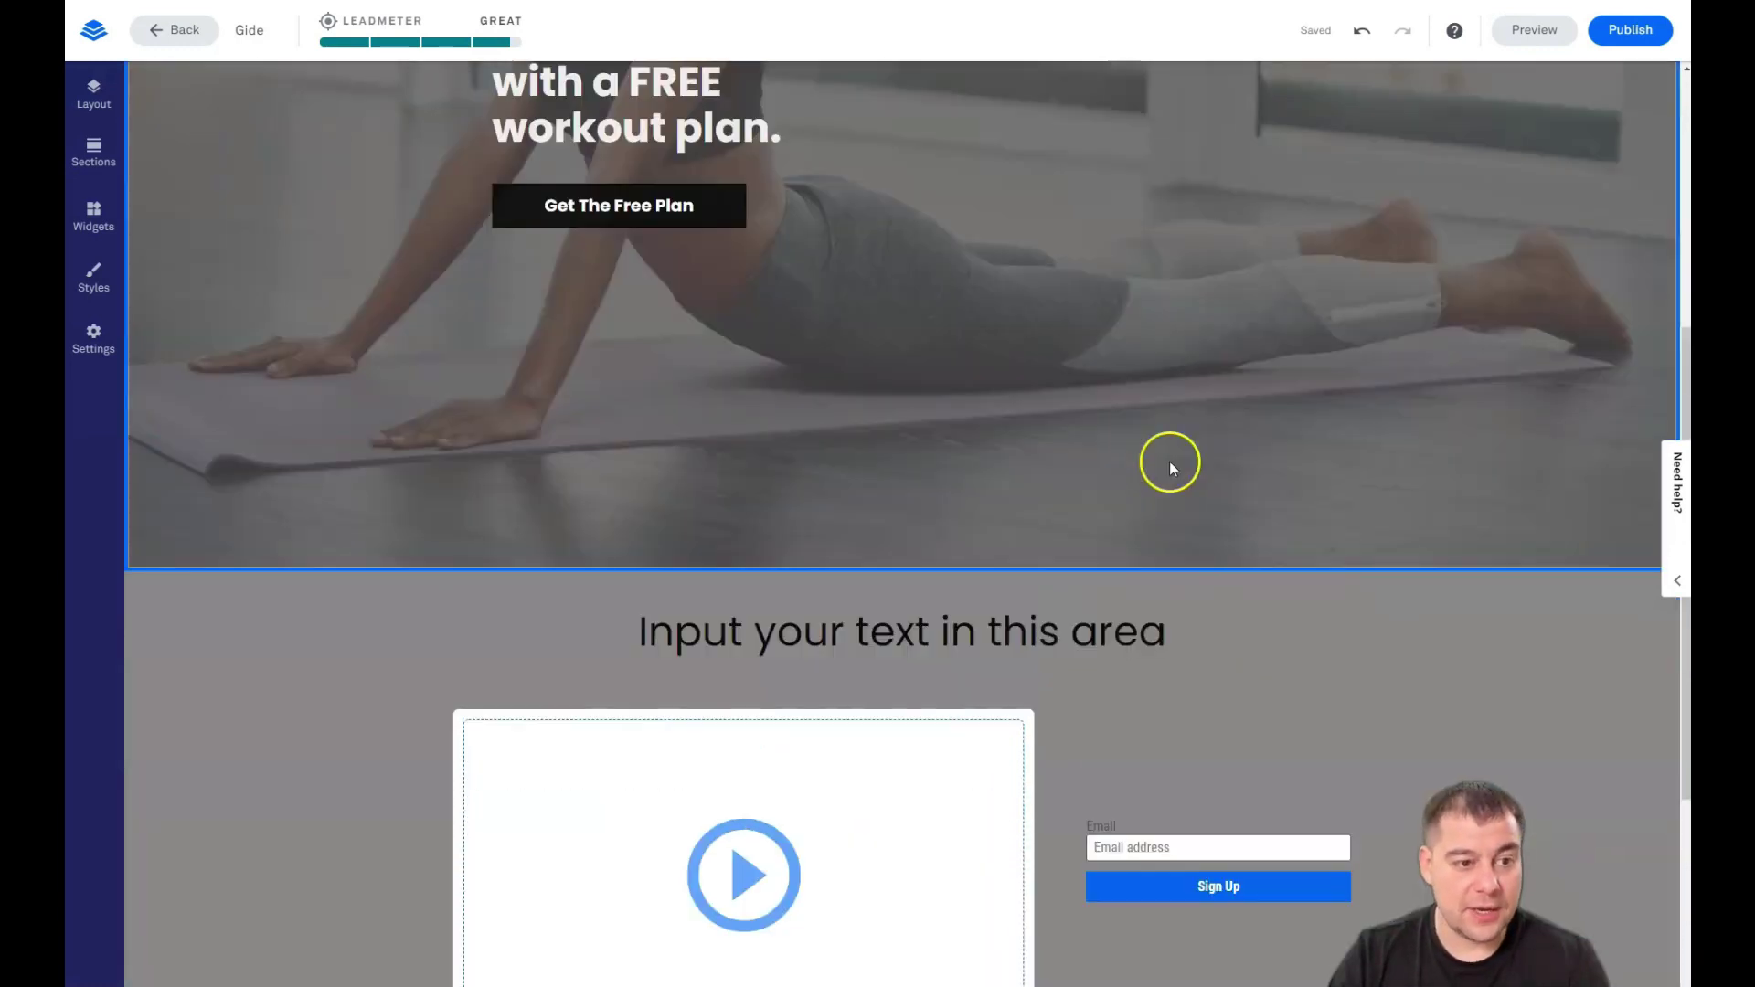
- Review the page's SEO, Social and Analytics settings, then save and close them
click(94, 334)
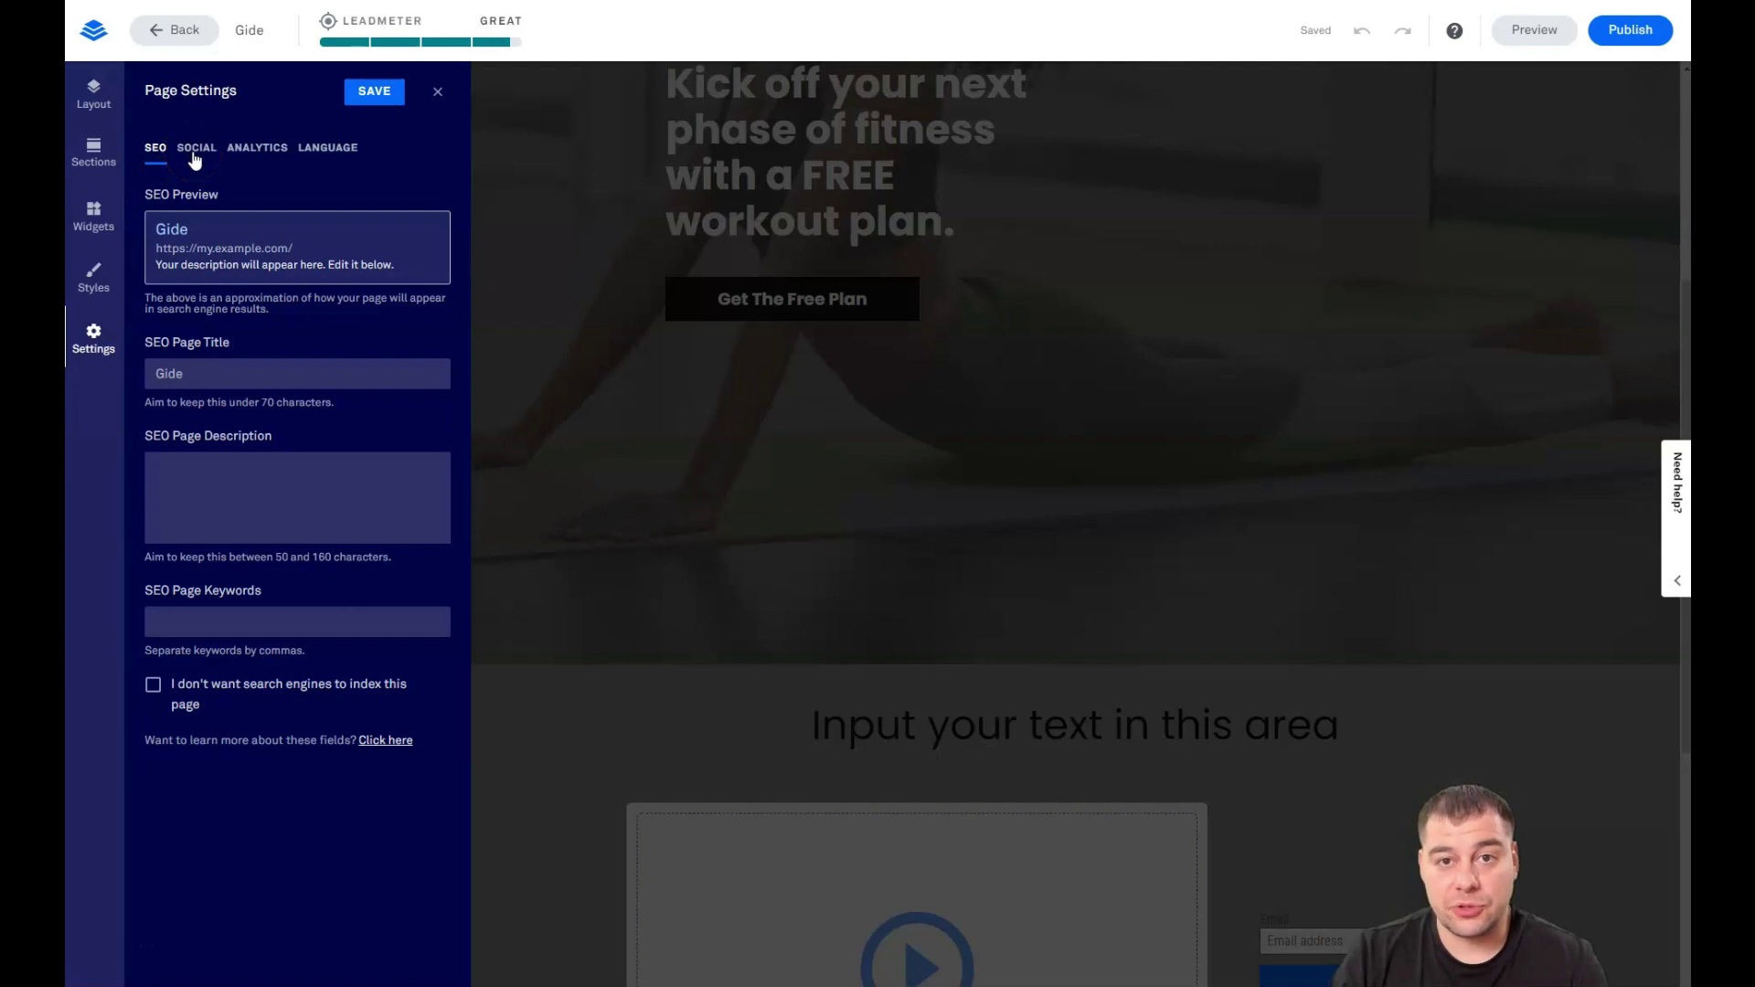
click(153, 686)
click(153, 686)
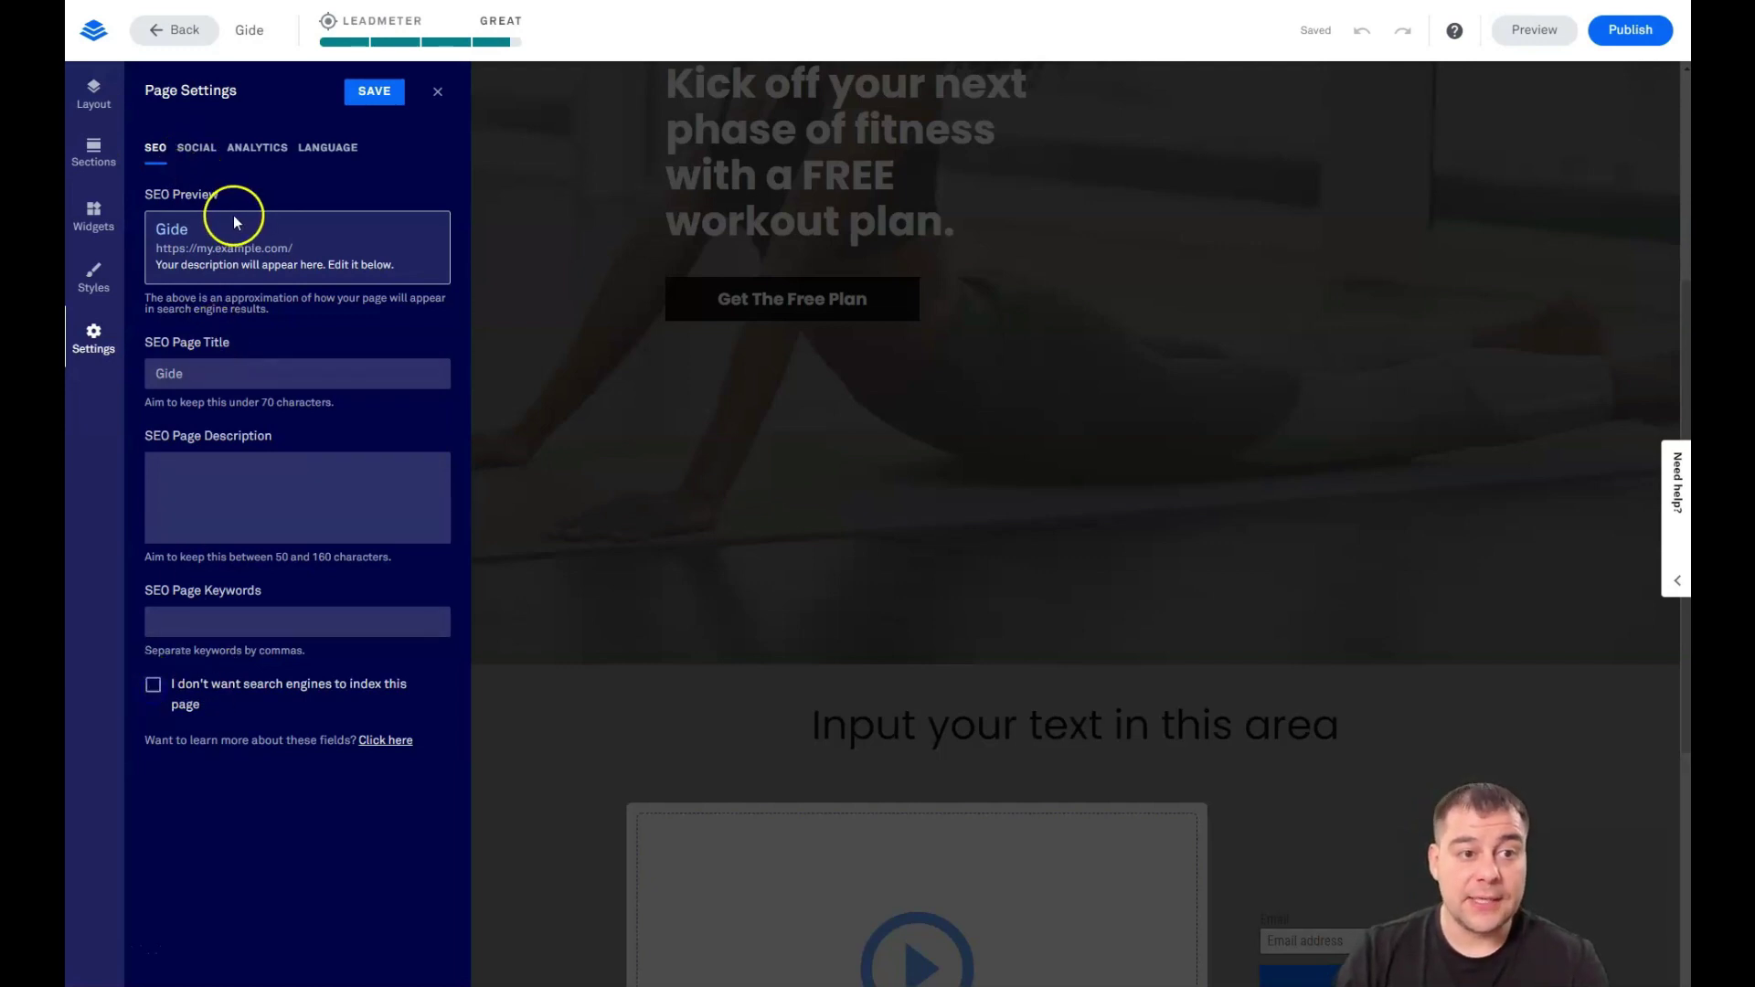
click(194, 149)
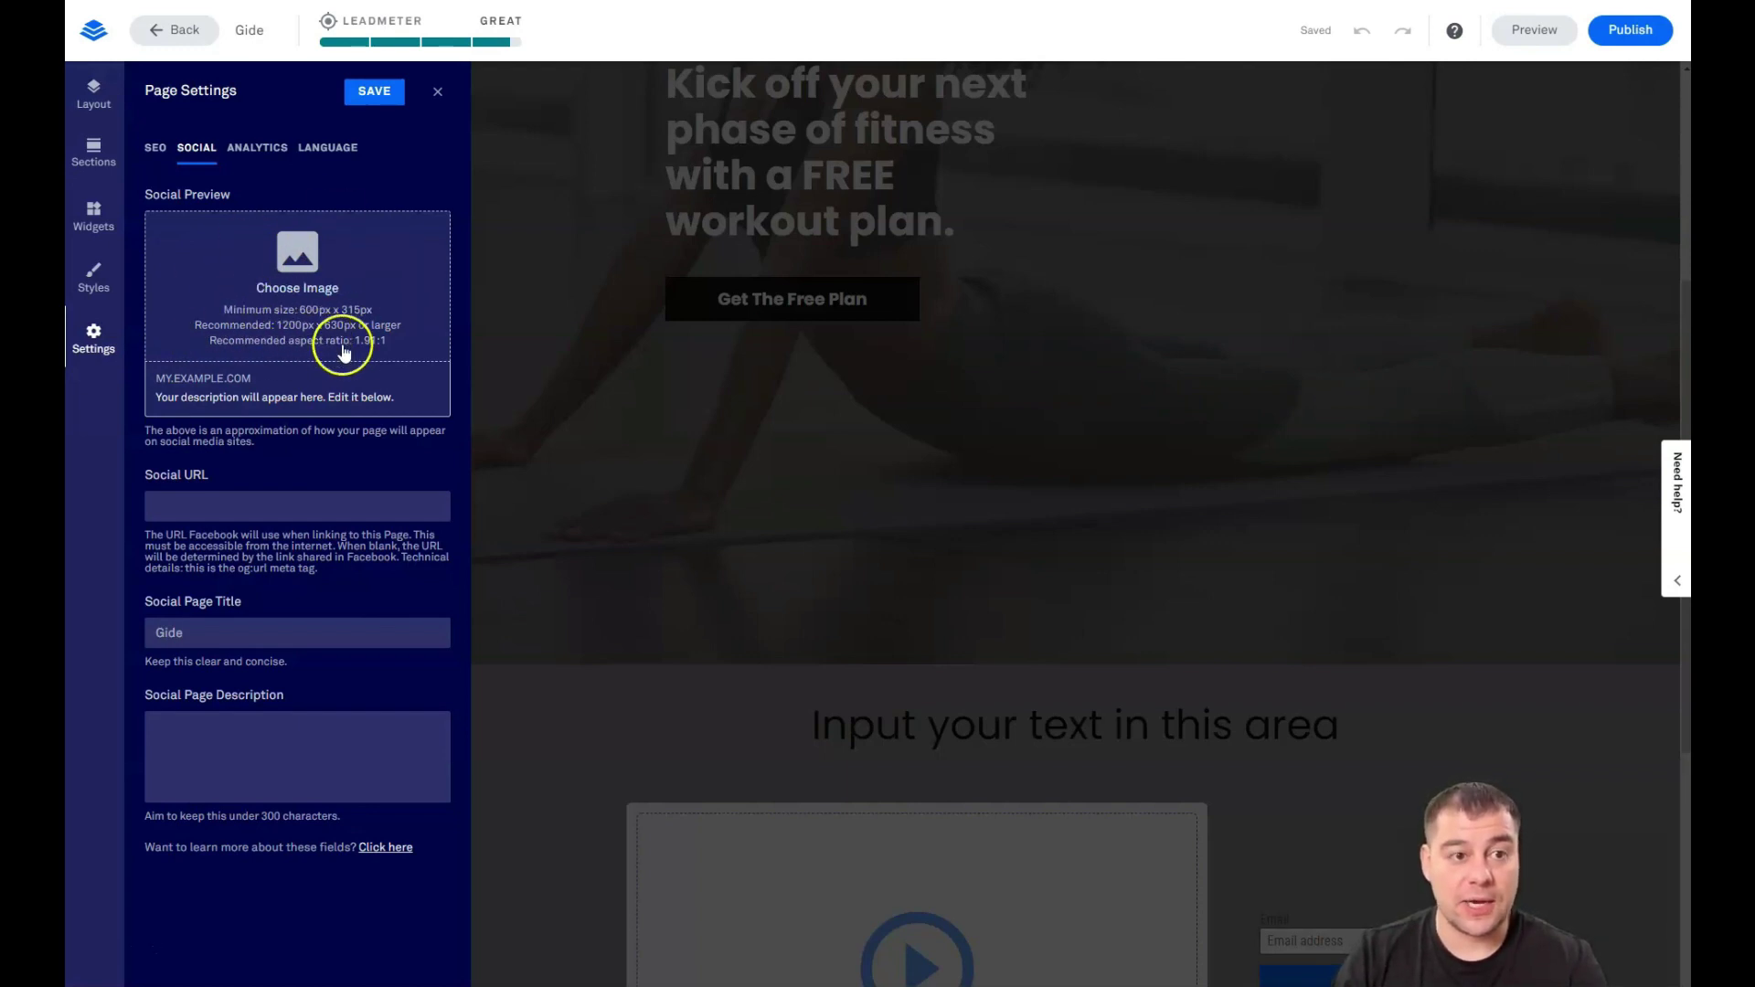
click(248, 149)
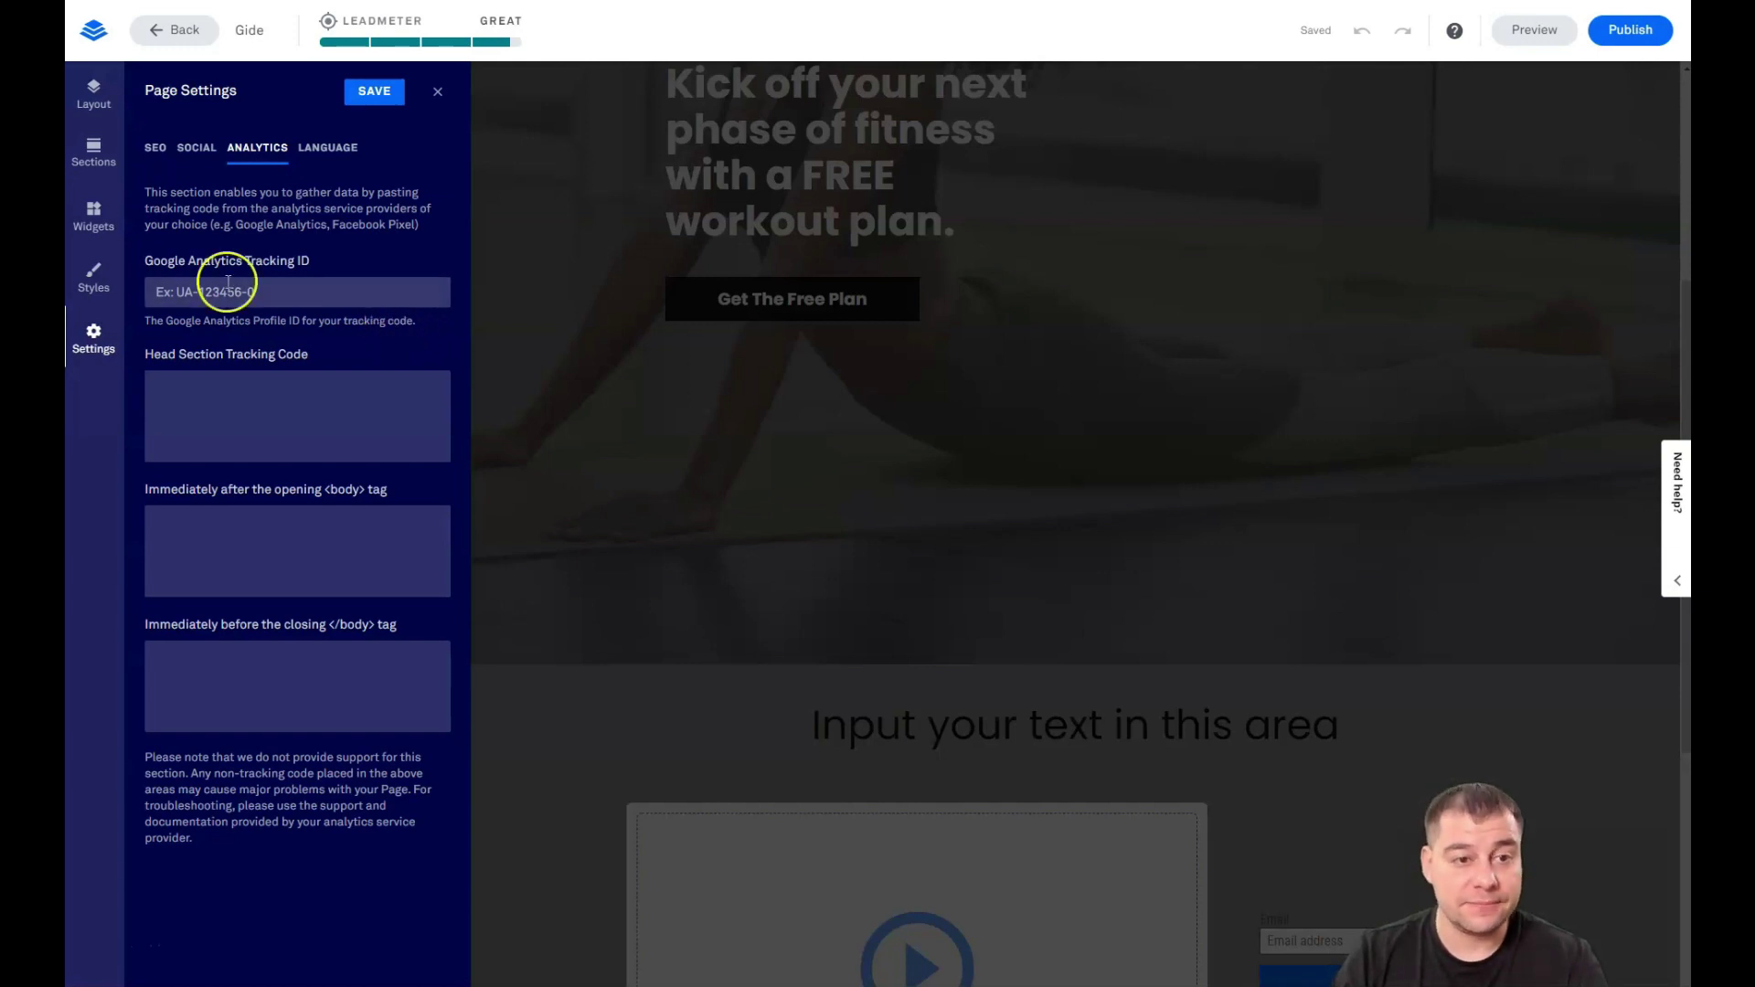
click(439, 92)
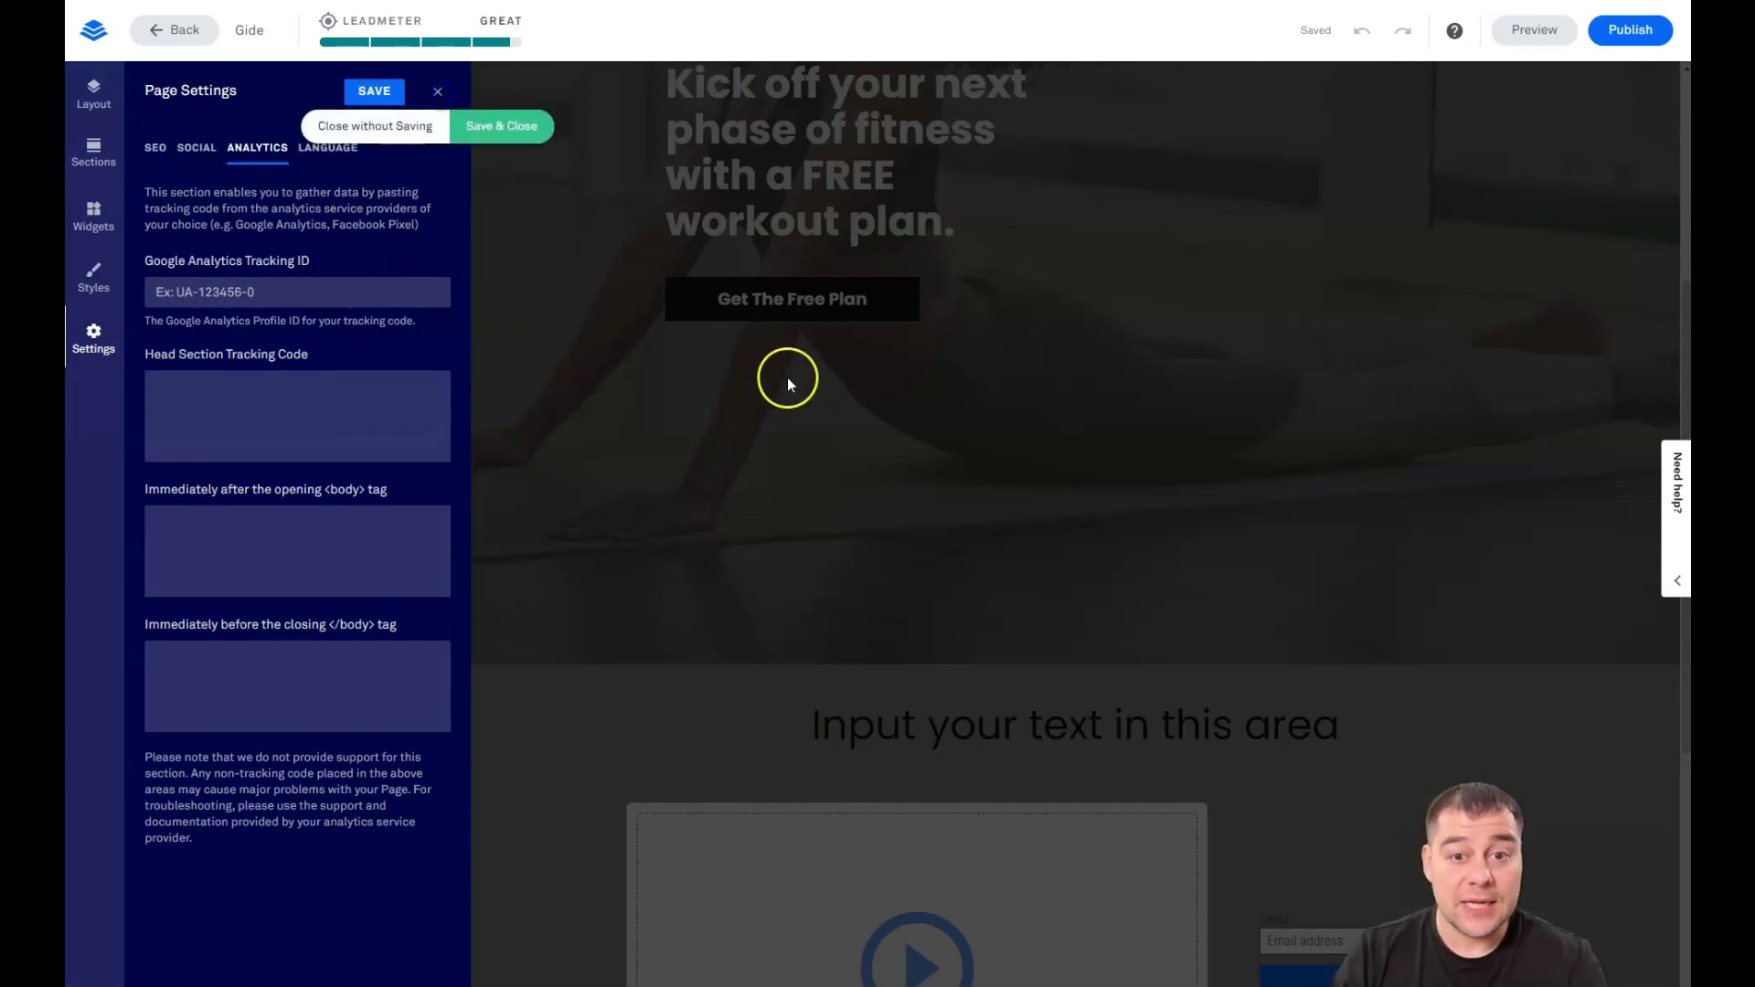
click(499, 126)
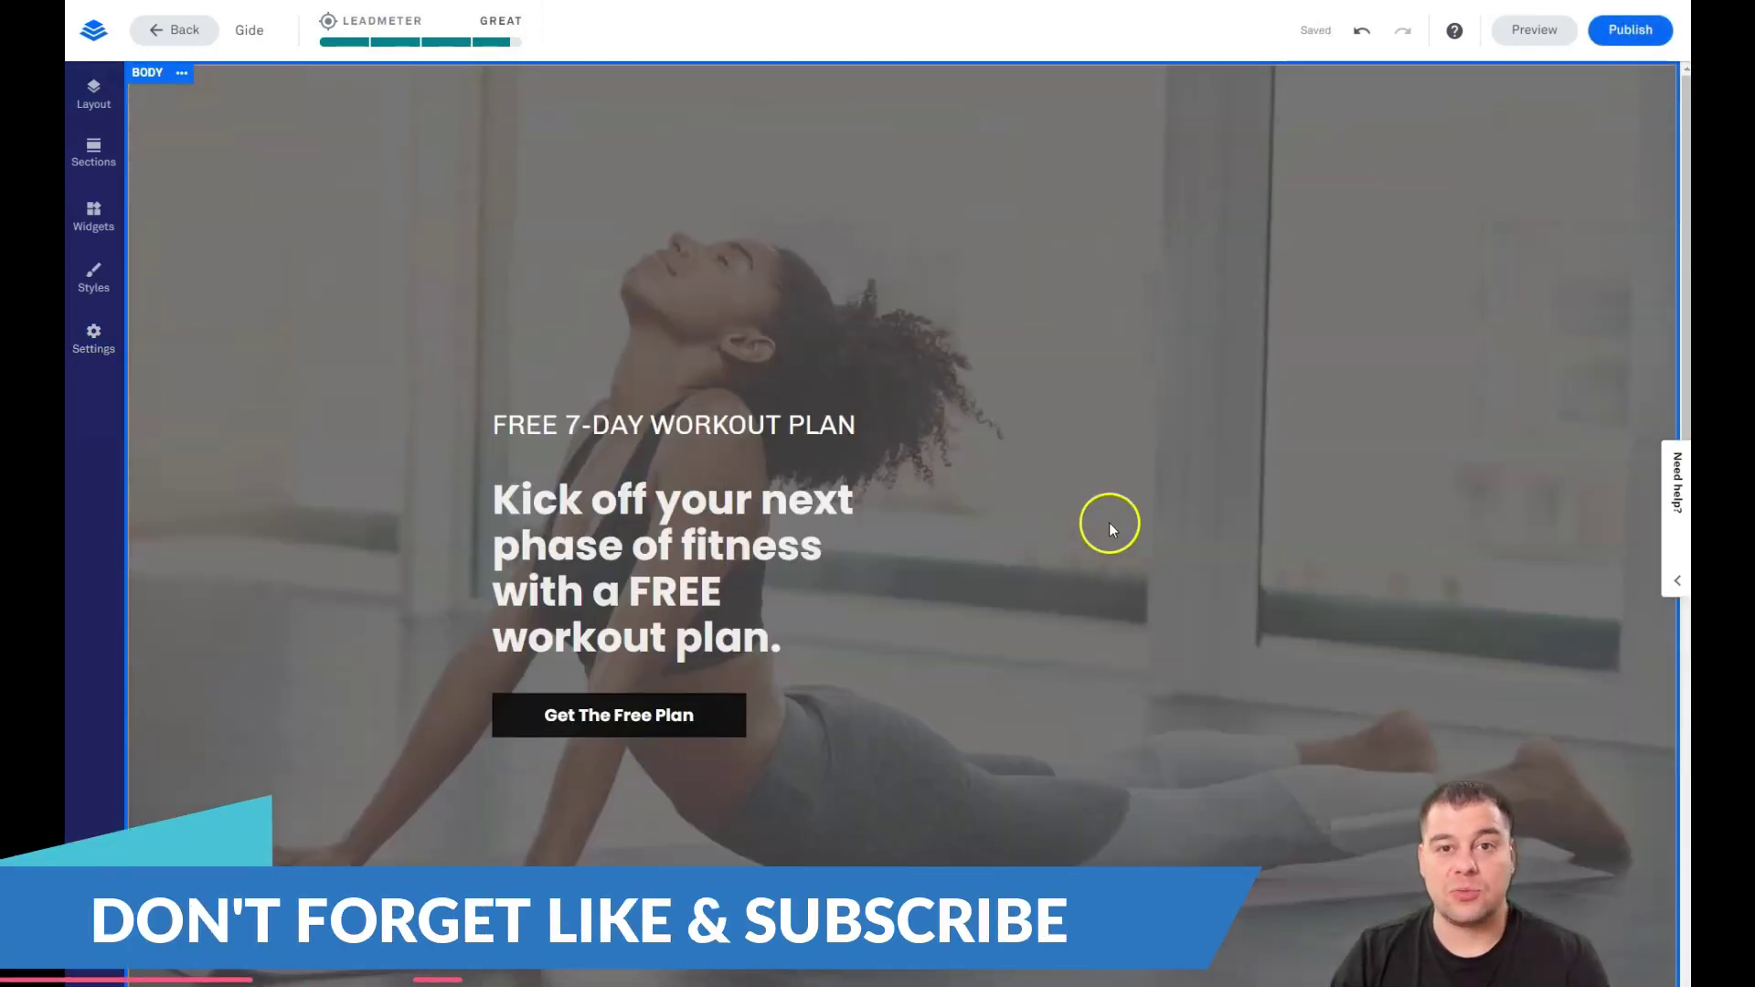
scroll(1124, 539, down, 1)
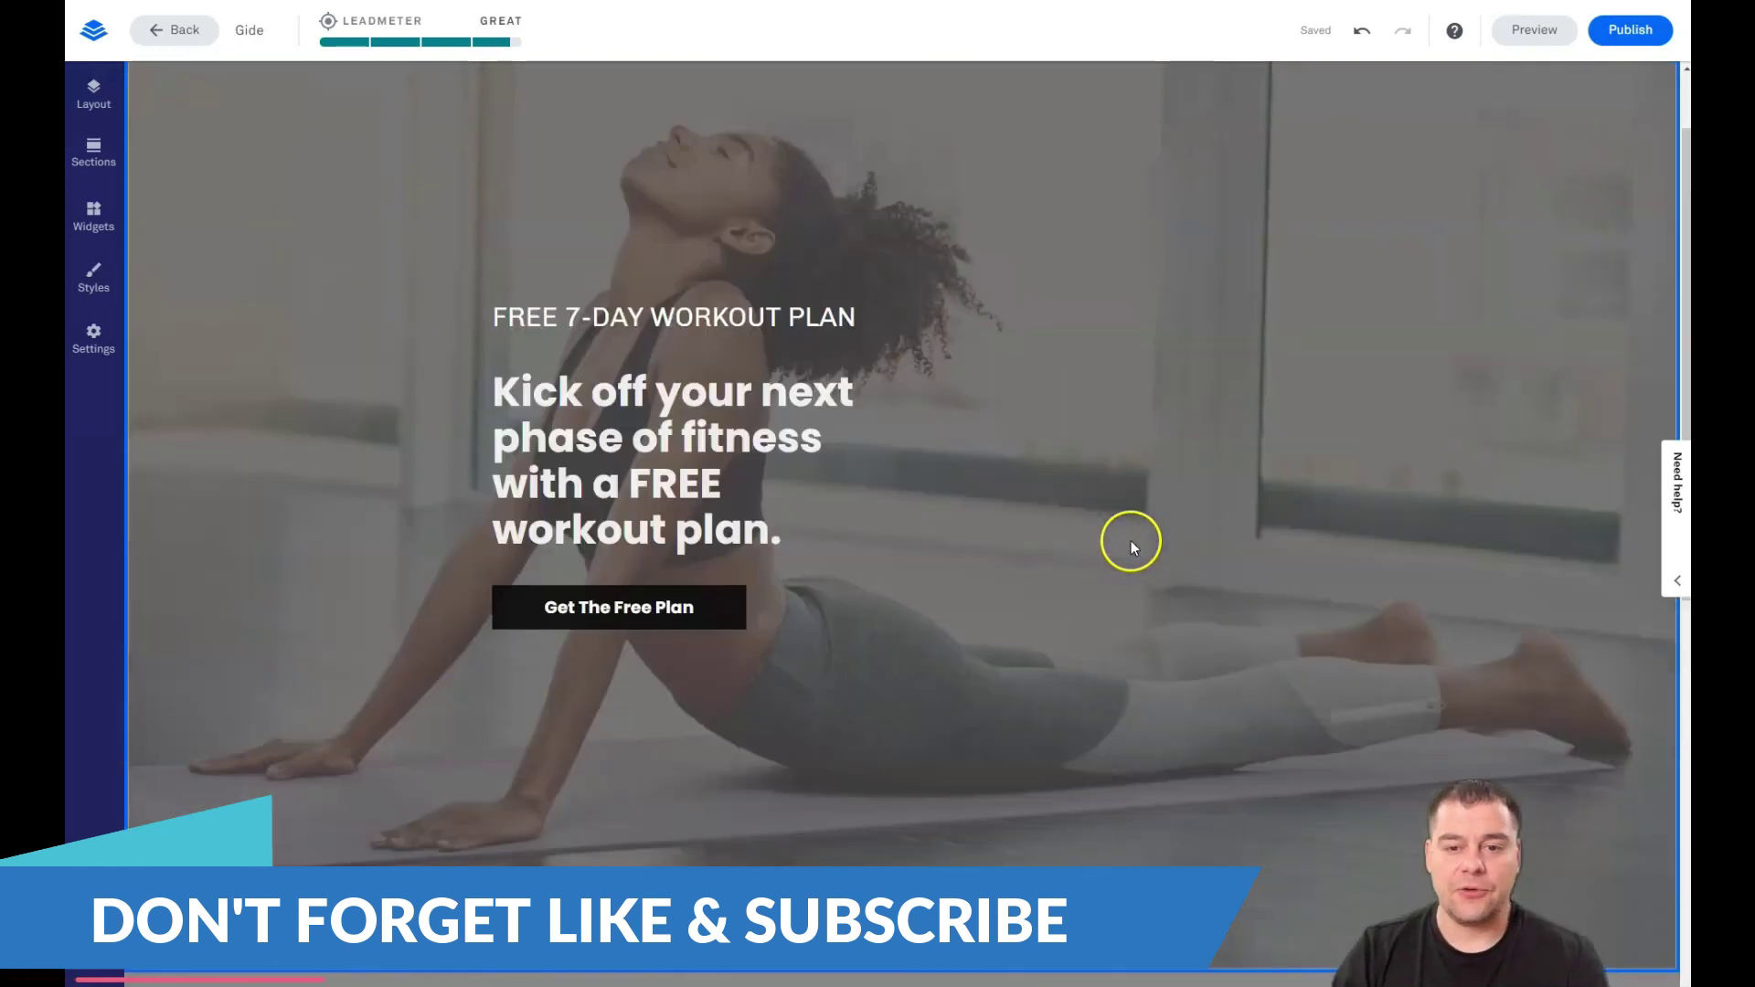
scroll(1132, 540, up, 1)
scroll(1059, 522, down, 8)
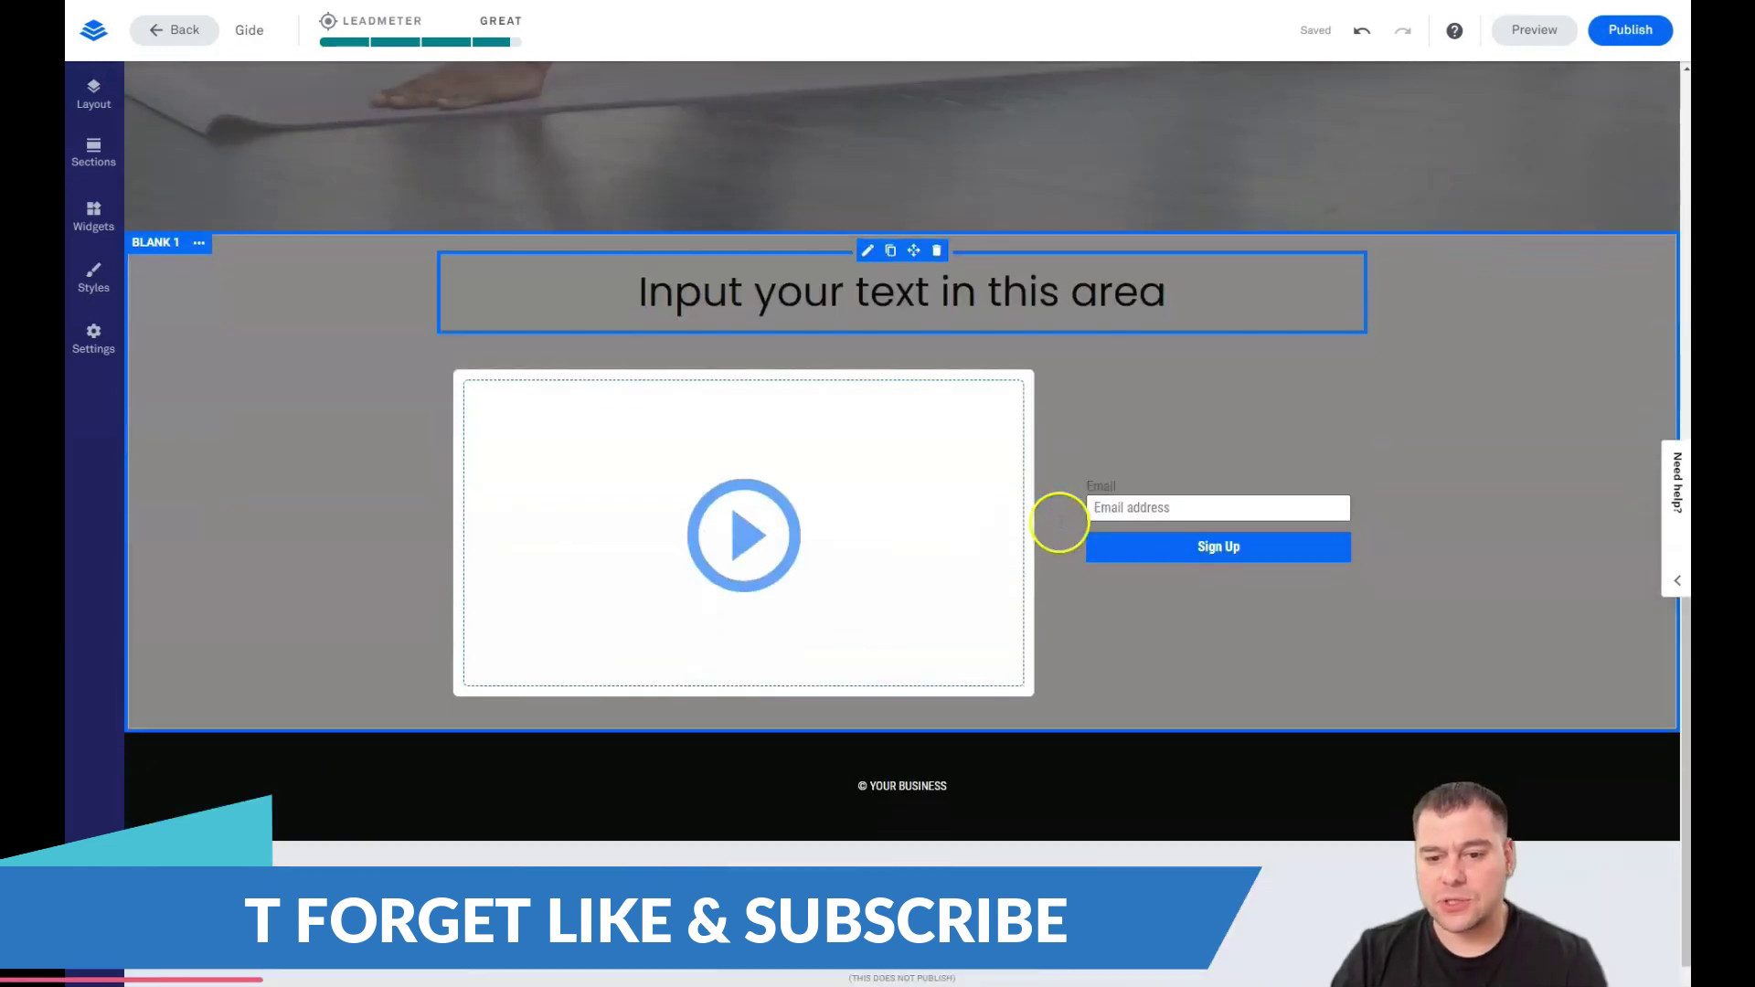